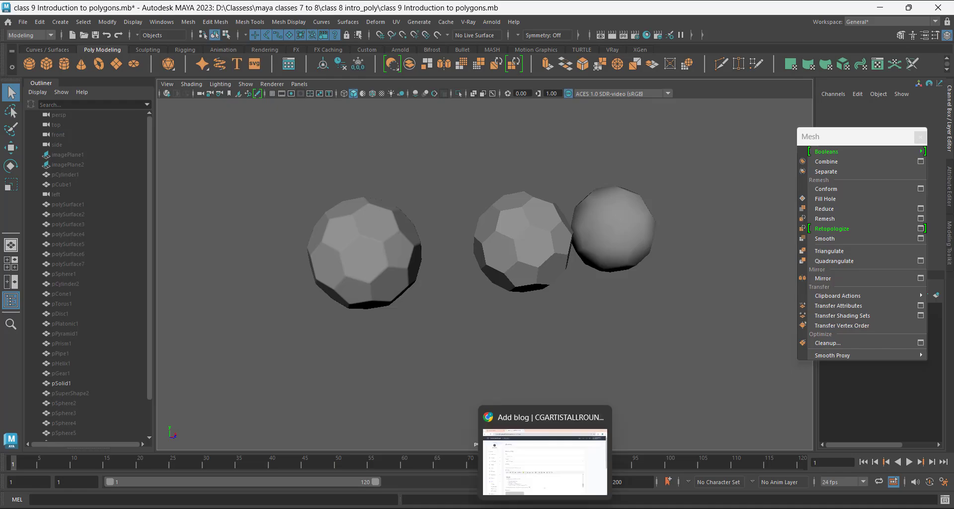
Close the floating Mesh menu and clear the selection of the polyhedral solids.
mouse_move(600, 507)
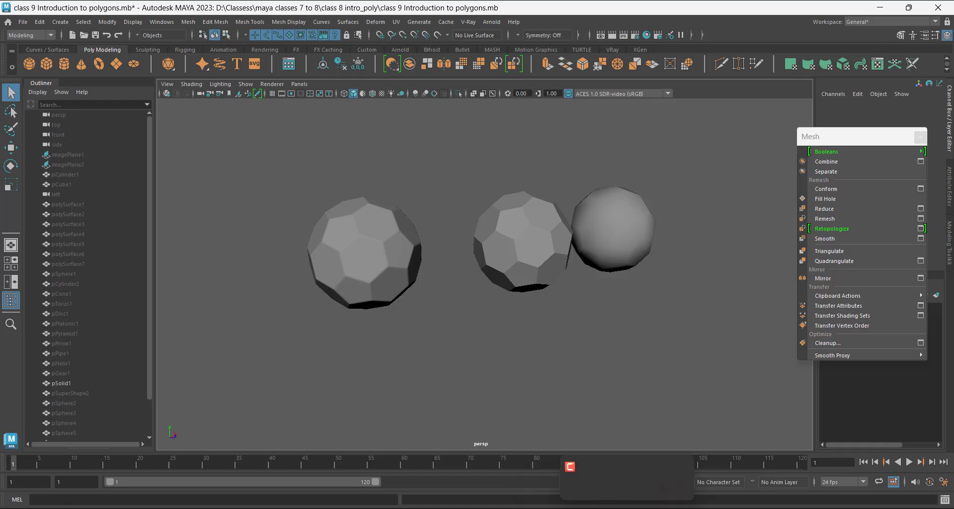
mouse_move(518, 507)
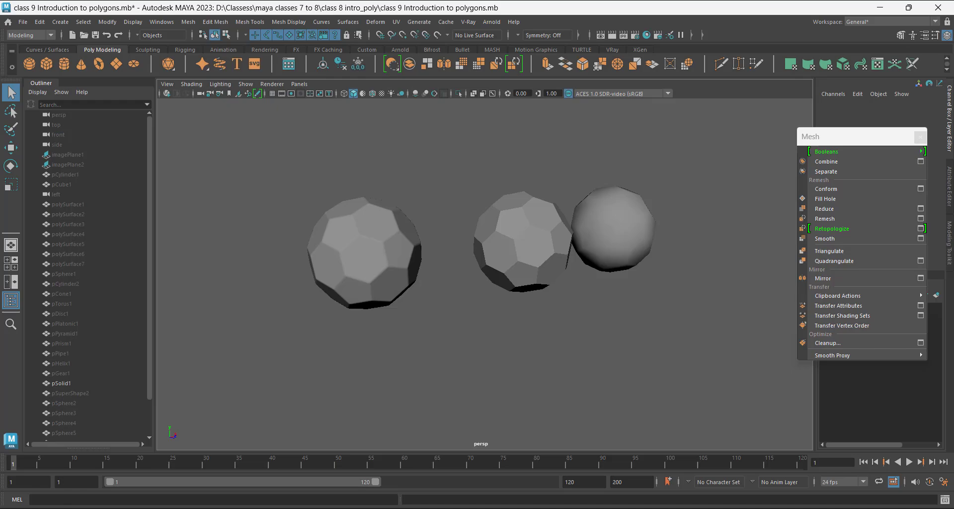
left_click_drag(687, 298, 534, 187)
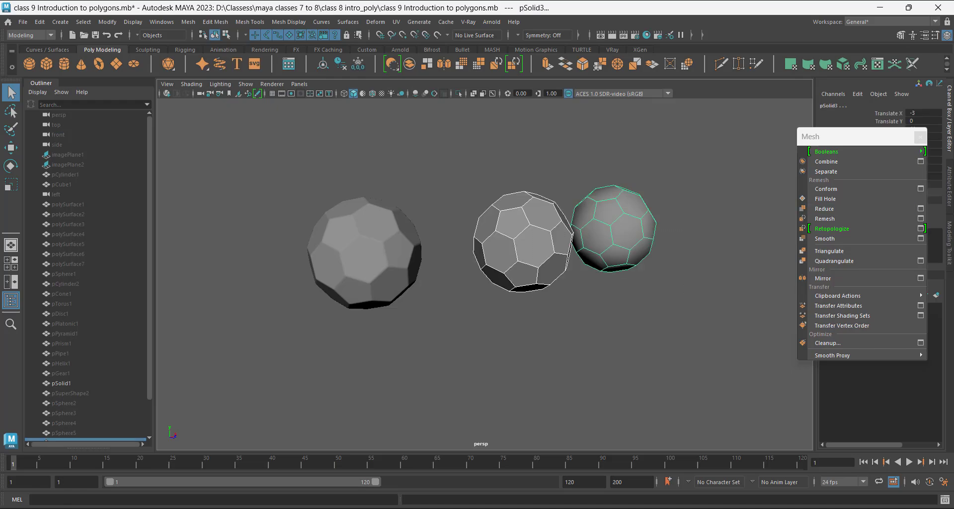
left_click(920, 137)
left_click_drag(688, 238, 658, 308, "alt")
left_click(659, 308)
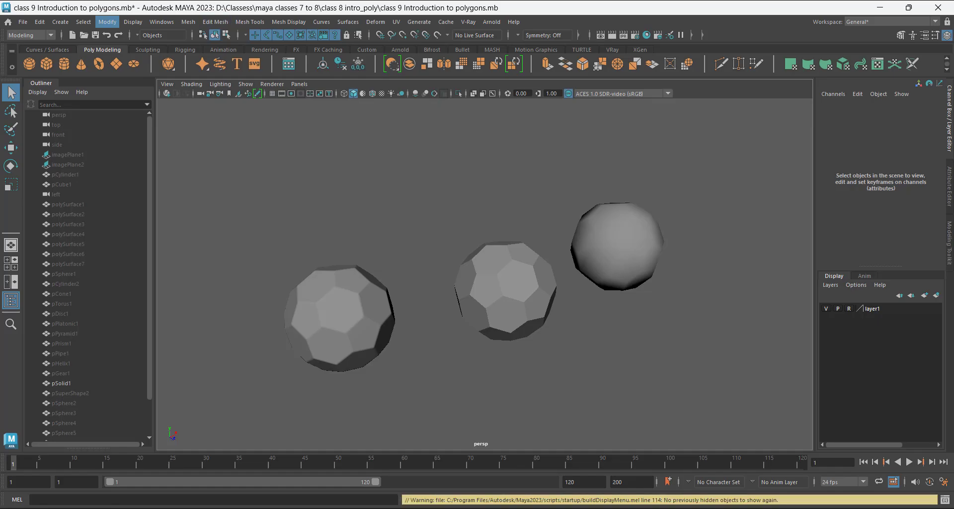
Unhide all hidden objects in the scene.
left_click(132, 22)
mouse_move(149, 86)
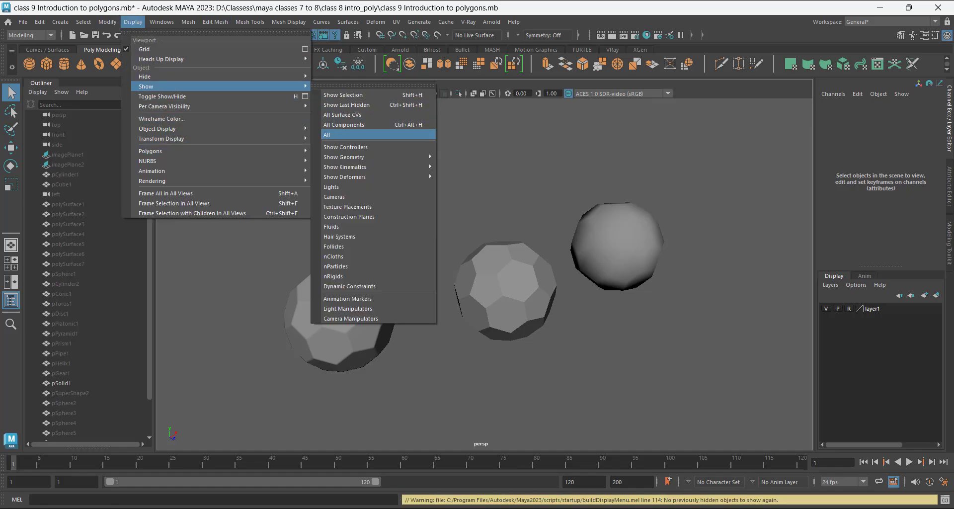
left_click(348, 135)
left_click_drag(497, 223, 403, 239, "alt")
scroll(402, 239, "down", 3)
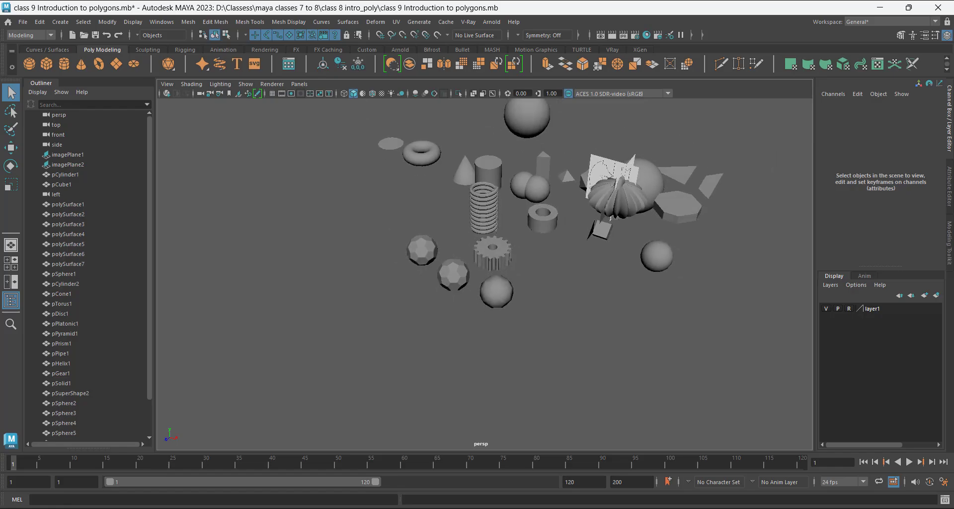
Delete the foreground practice primitives, including the torus, disc, cone, prism, pipe, helix, gear, small spheres and polyhedral solids.
middle_click_drag(402, 239, 395, 297, "alt")
left_click_drag(538, 141, 574, 386)
key("Delete")
key("Delete")
left_click_drag(497, 279, 551, 264, "alt")
middle_click_drag(552, 263, 534, 338, "alt")
left_click_drag(534, 338, 596, 334, "alt")
scroll(601, 299, "up", 3)
key("Delete")
Delete the small triangular face, the cube and the ribbed super shape around the knight piece.
left_click(537, 314)
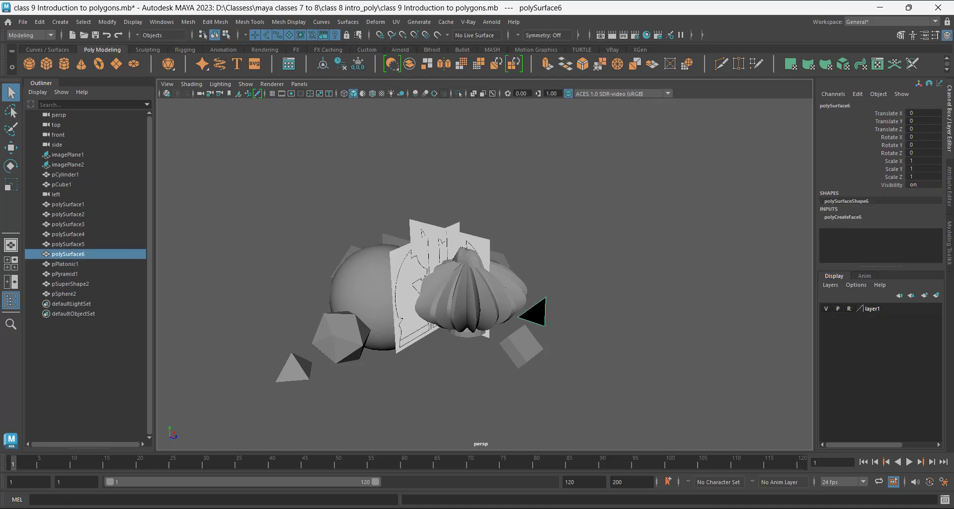
key("Delete")
left_click(523, 345)
key("Delete")
left_click(505, 293)
key("Delete")
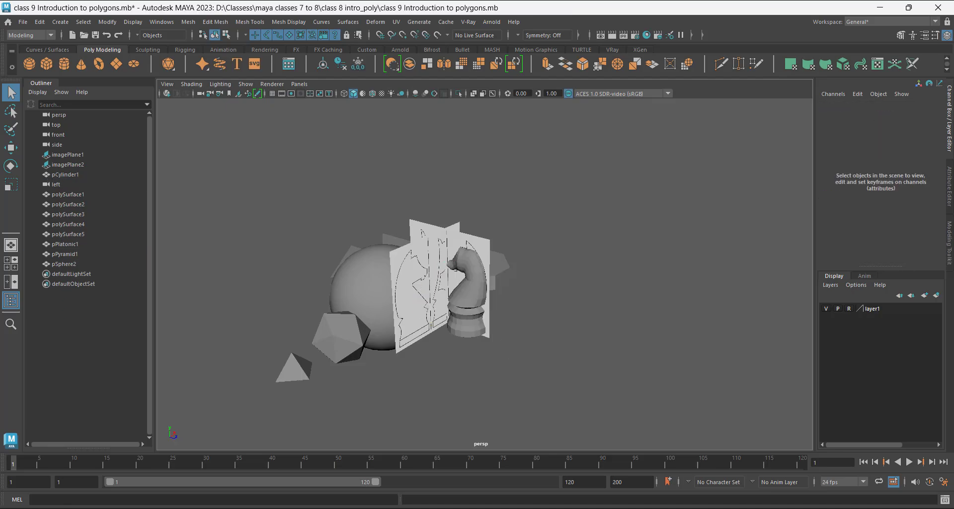
Delete the platonic solid, the pyramid and the large sphere beside the reference image planes.
left_click(341, 336)
key("Delete")
left_click(294, 368)
key("Delete")
left_click(357, 299)
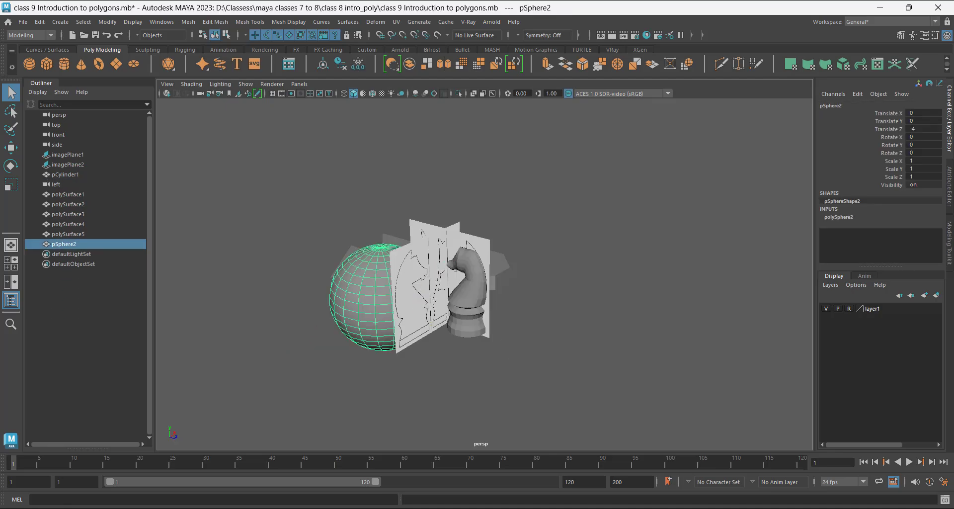
key("Delete")
Delete the two large flat polygon faces and the two small square faces behind the image planes.
left_click_drag(358, 299, 450, 309, "alt")
middle_click_drag(308, 308, 564, 272, "alt")
left_click_drag(342, 237, 448, 349)
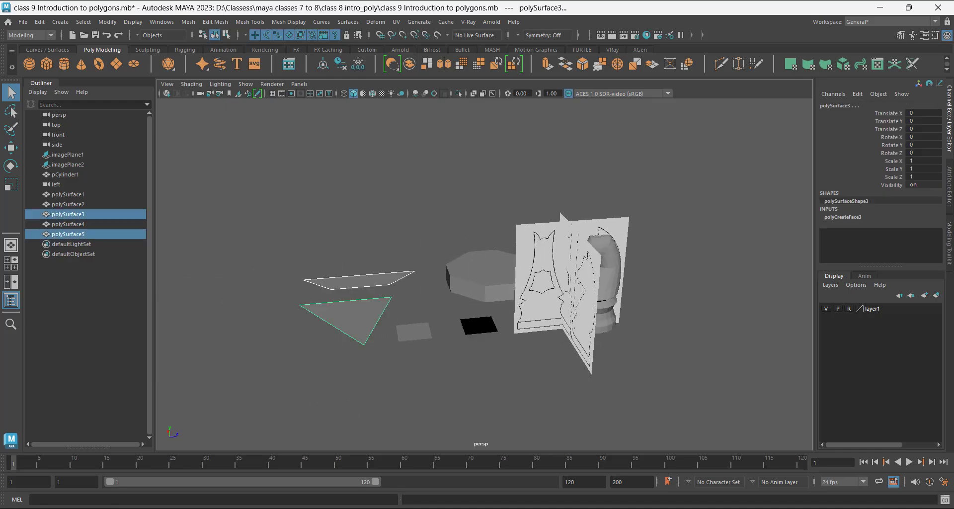
key("Delete")
left_click_drag(380, 311, 483, 350)
key("Delete")
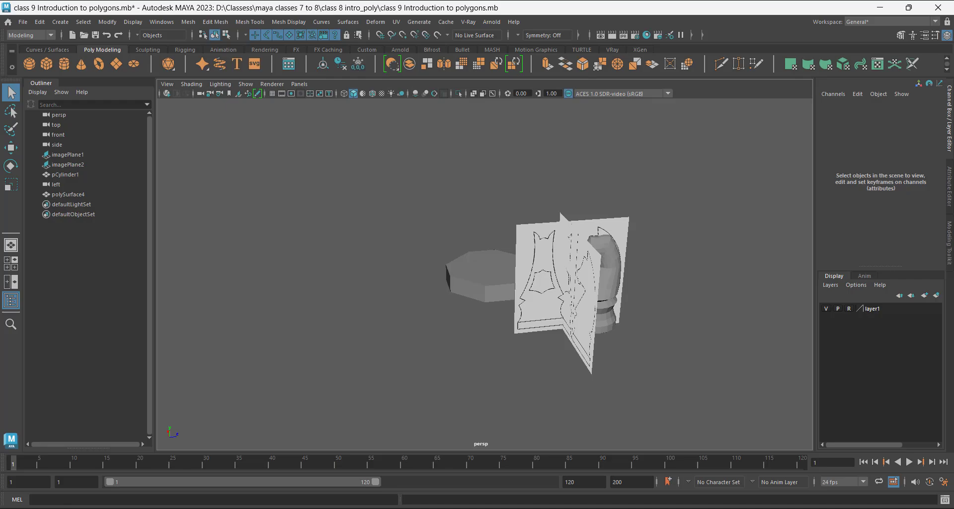
Examine the octagonal slab and the knight piece with its reference image planes from several angles.
left_click_drag(377, 308, 537, 310, "alt")
middle_click_drag(398, 318, 507, 233, "alt")
left_click_drag(423, 298, 541, 306, "alt")
left_click(537, 298)
scroll(537, 299, "up", 3)
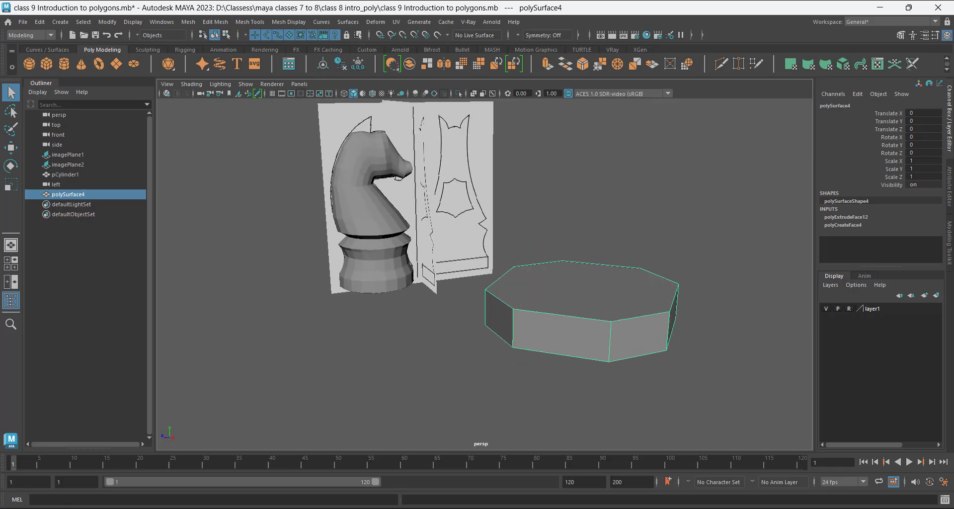
middle_click_drag(542, 306, 591, 344, "alt")
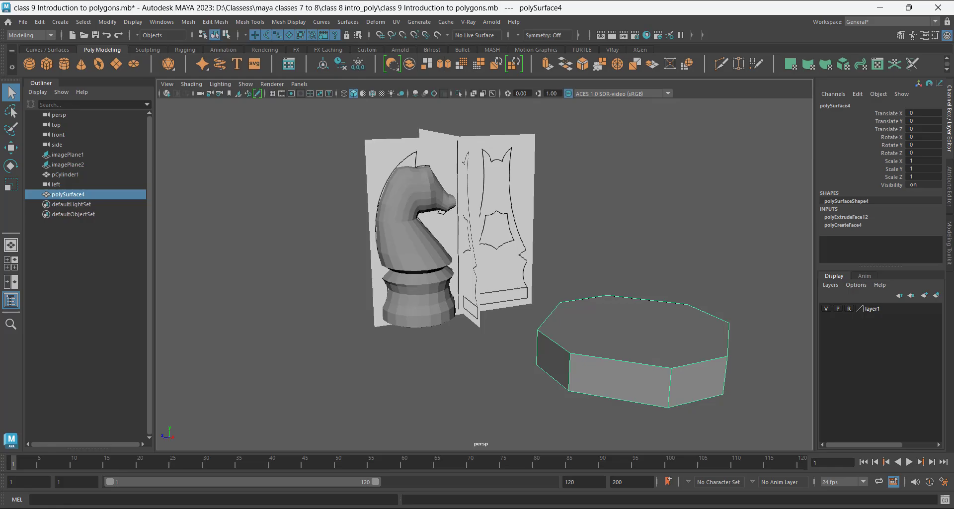
mouse_move(591, 344)
left_mouse_down("alt")
mouse_move(595, 359)
mouse_move(587, 341)
left_mouse_up("alt")
scroll(596, 359, "up", 1)
left_click(409, 231)
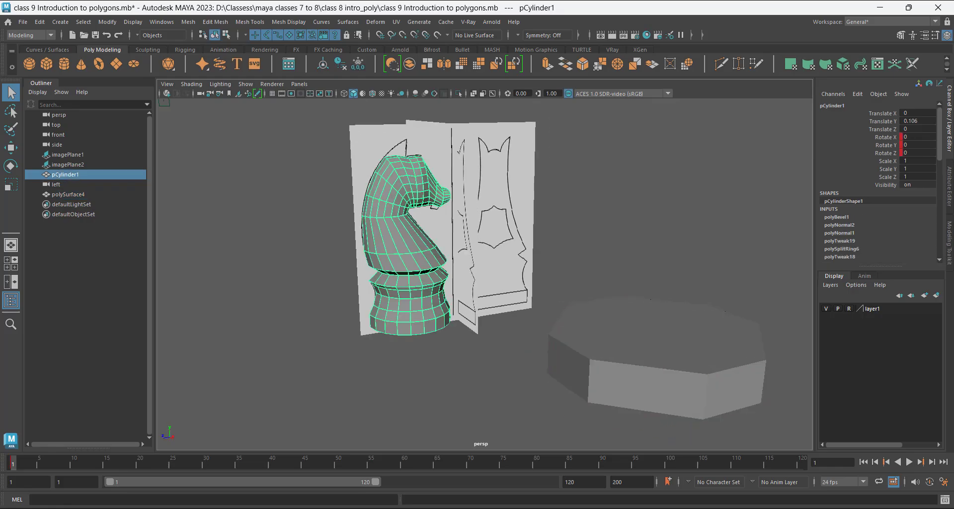
left_click(188, 22)
mouse_move(215, 22)
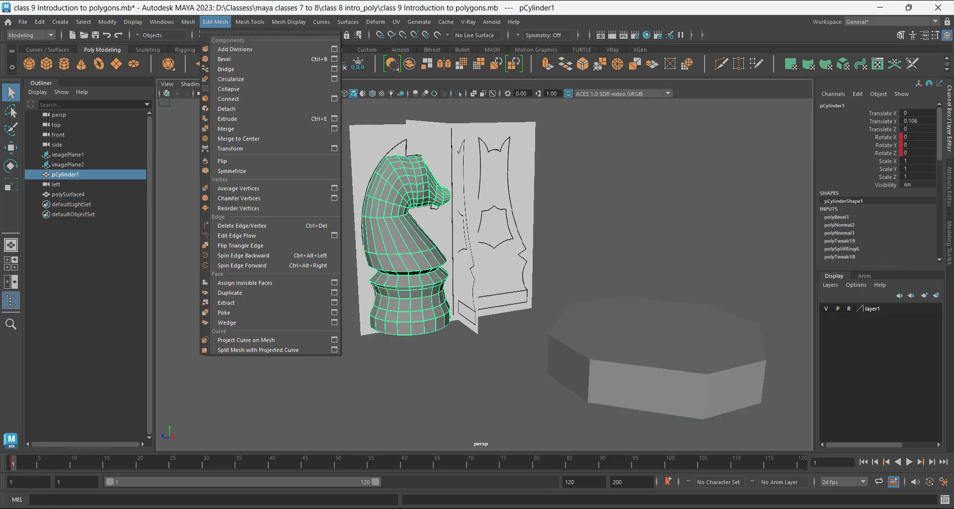
mouse_move(250, 21)
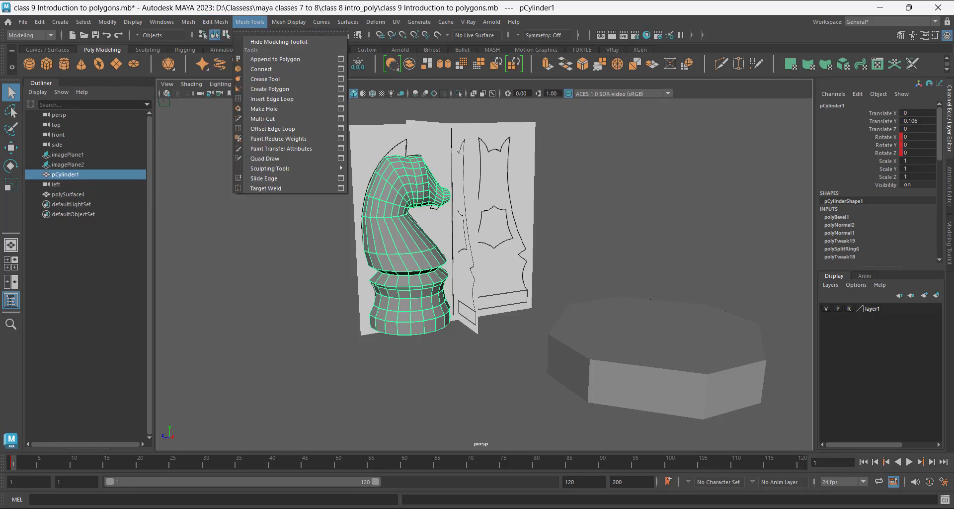
mouse_move(289, 22)
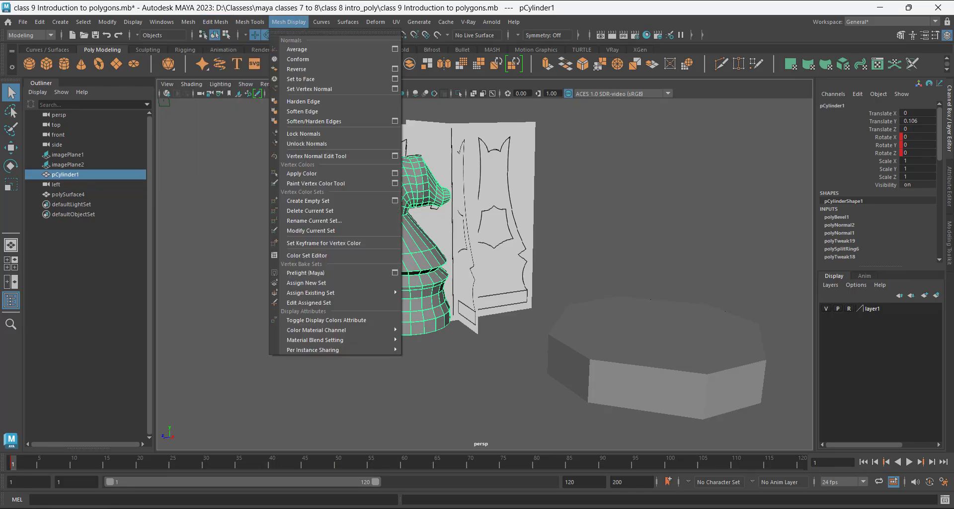
left_click(616, 213)
left_click(616, 214)
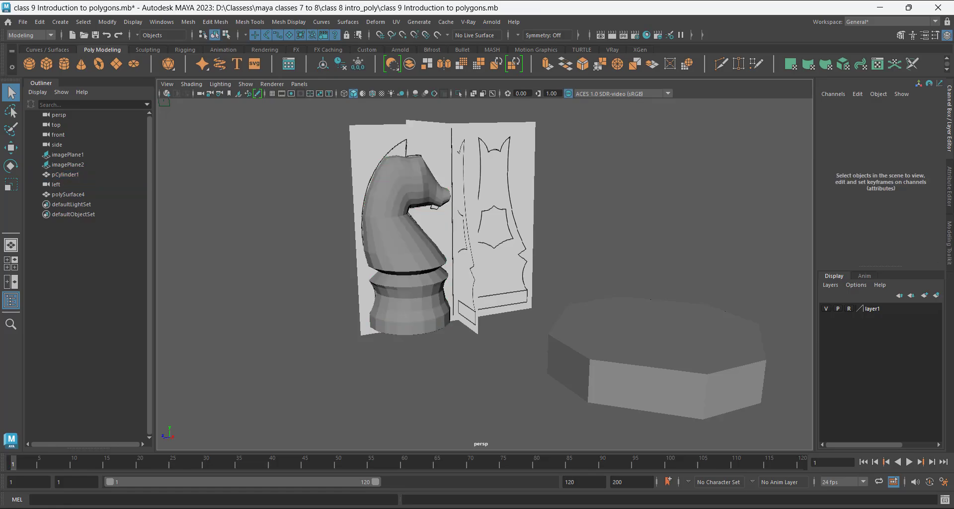
Show the scene in the four-view layout and frame the knight's body in the front and side views.
left_click_drag(616, 214, 579, 226, "alt")
scroll(551, 234, "up", 1)
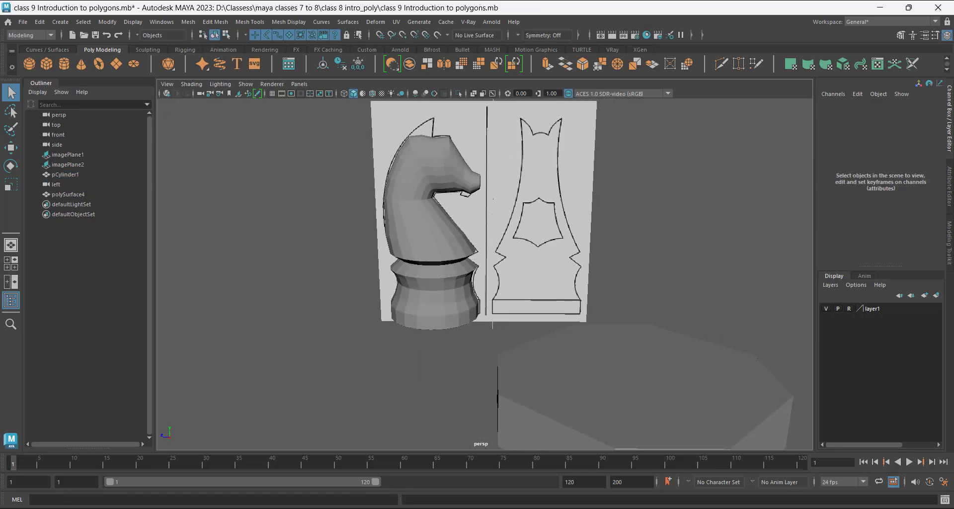
key("space")
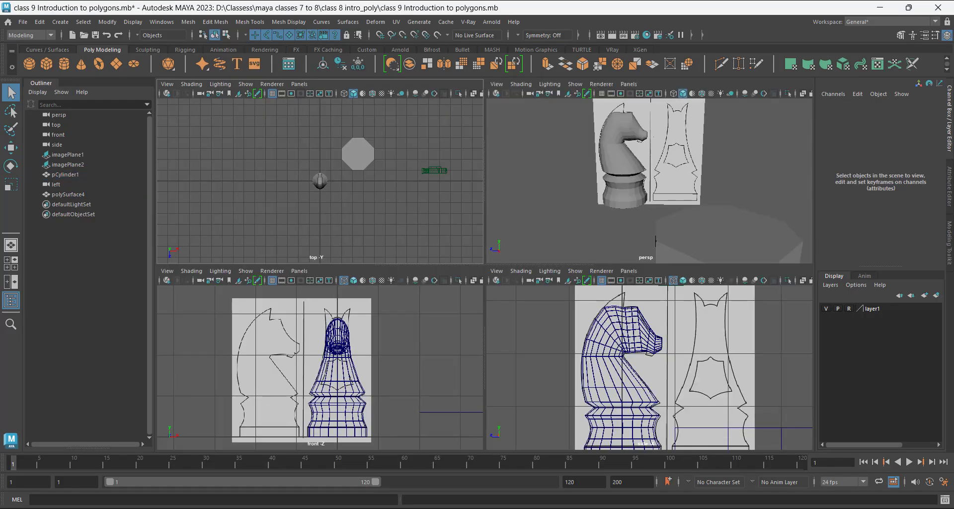
scroll(654, 348, "up", 1)
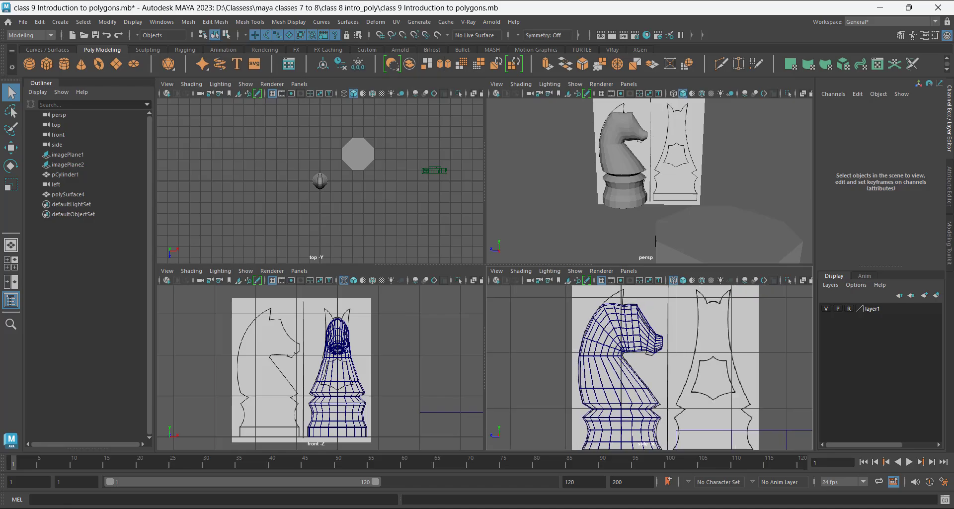
middle_click_drag(318, 383, 330, 350, "alt")
scroll(330, 350, "up", 1)
middle_click_drag(651, 377, 657, 345, "alt")
scroll(323, 355, "up", 1)
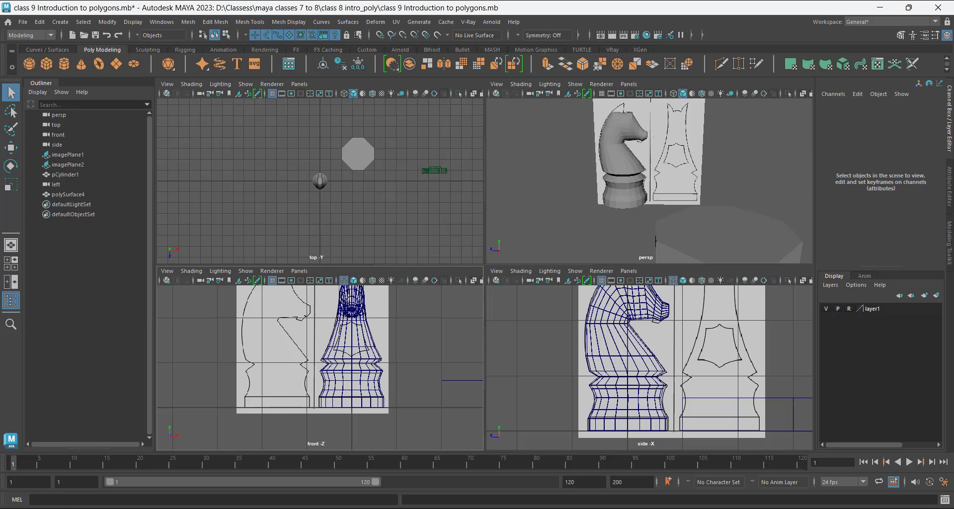
Compare the knight's head mesh with the reference outlines up close in the front and side views.
middle_click_drag(323, 356, 323, 380, "alt")
middle_click_drag(652, 343, 650, 403, "alt")
scroll(652, 368, "up", 2)
scroll(323, 351, "up", 1)
middle_click_drag(323, 351, 304, 407, "alt")
scroll(313, 402, "up", 2)
middle_click_drag(649, 393, 649, 352, "alt")
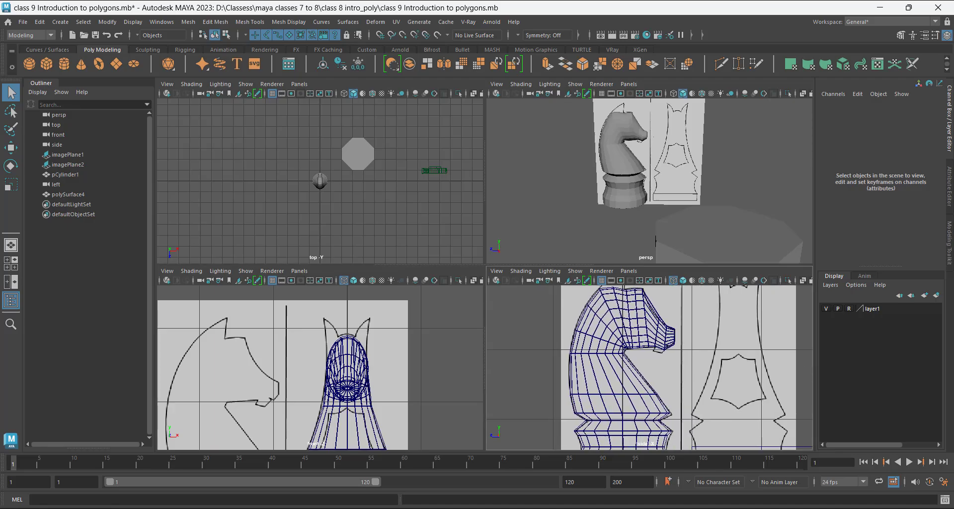
scroll(650, 368, "up", 4)
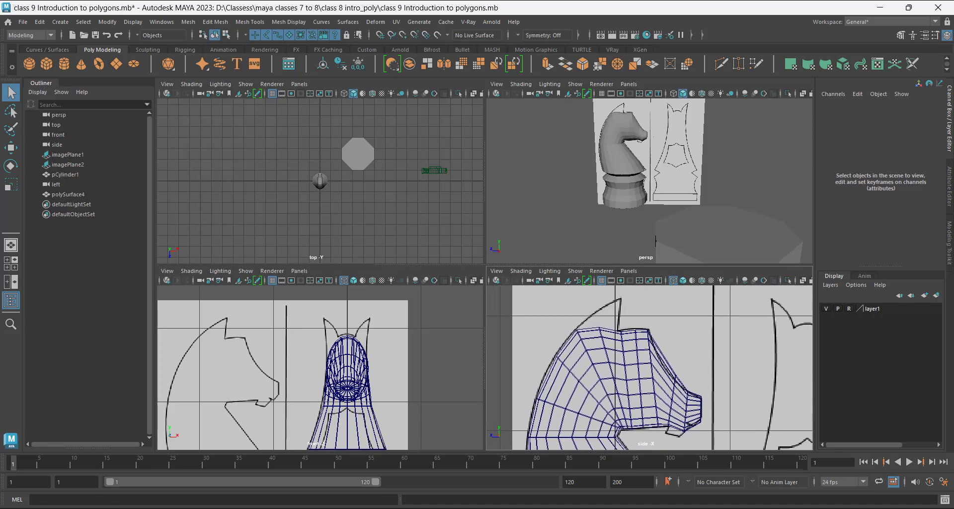
scroll(650, 367, "up", 1)
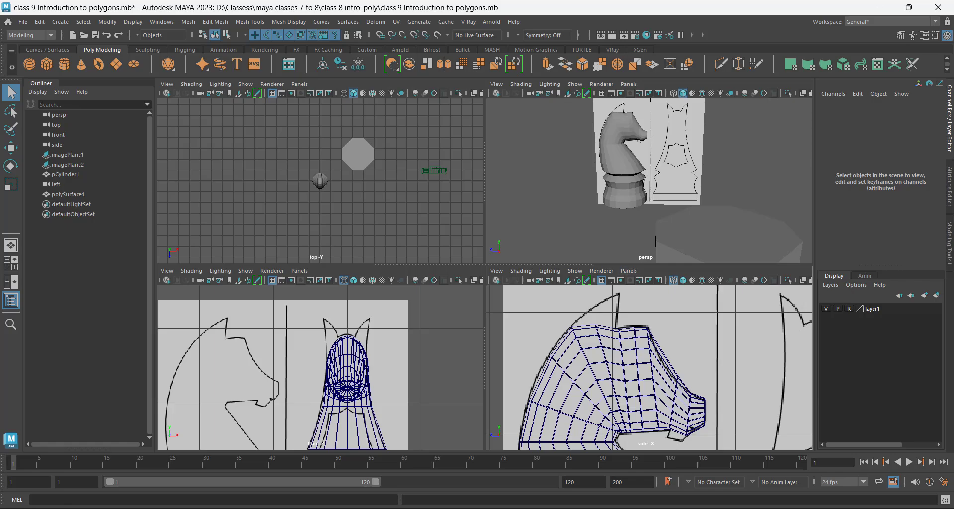
Select the knight mesh and frame its head in the perspective view.
left_click_drag(655, 241, 641, 242, "alt")
left_click(616, 154)
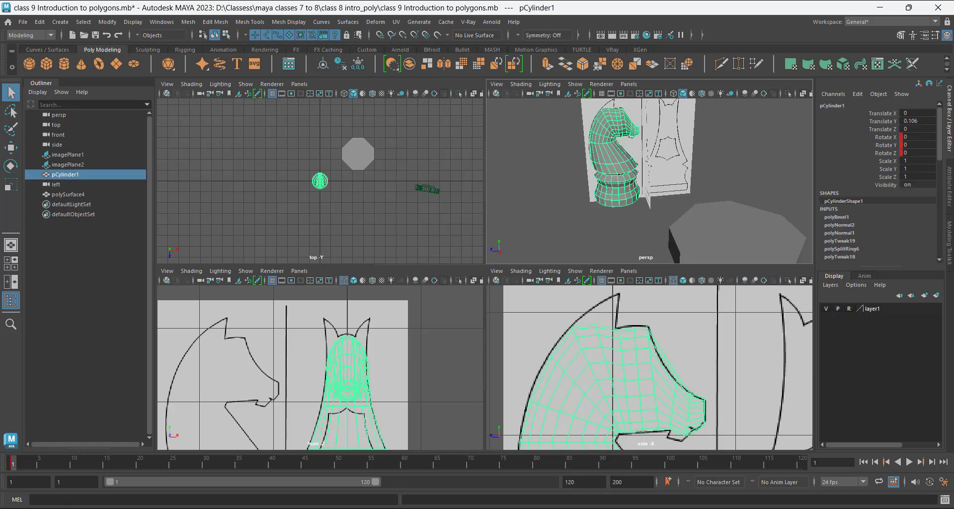
middle_click_drag(619, 154, 642, 208, "alt")
scroll(642, 208, "up", 5)
left_click_drag(642, 208, 634, 206, "alt")
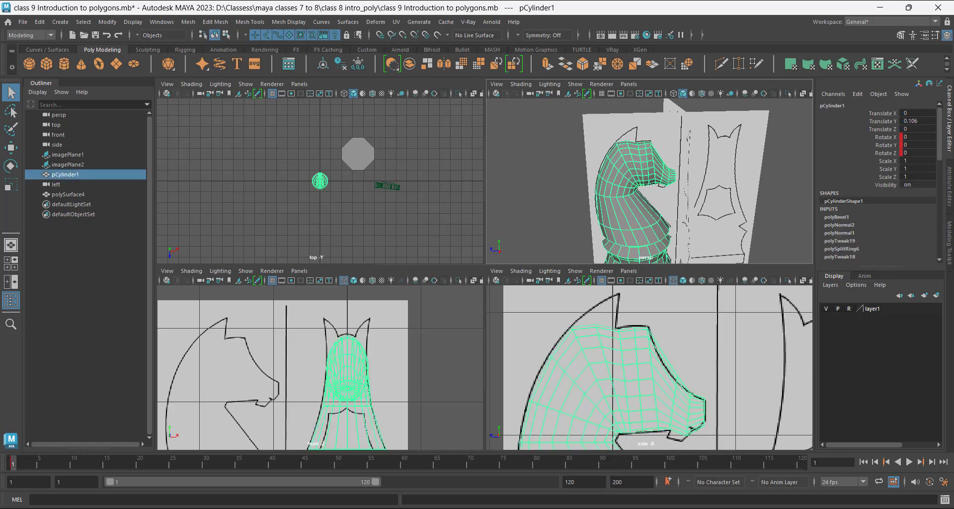
Check the selected knight's head against the ear outlines in the front and side reference drawings.
scroll(320, 368, "down", 6)
scroll(649, 368, "down", 8)
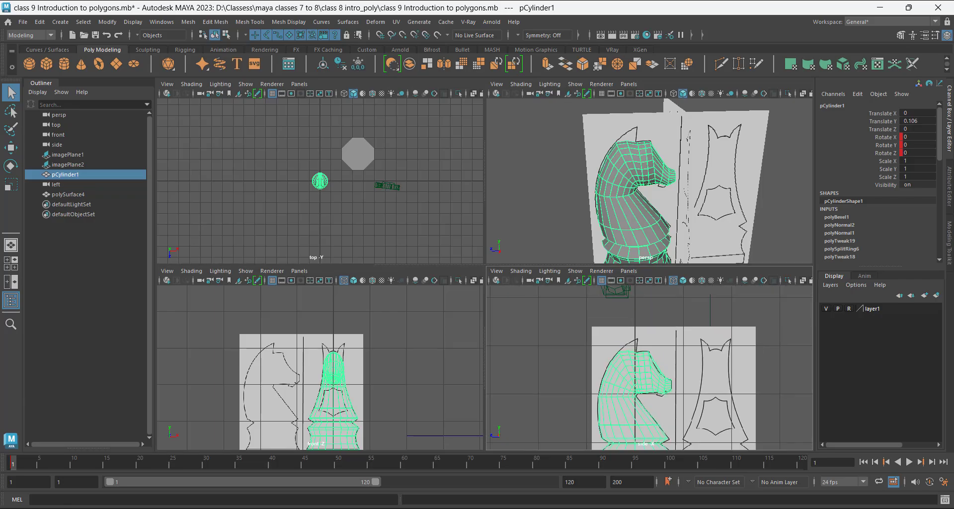
scroll(307, 340, "up", 5)
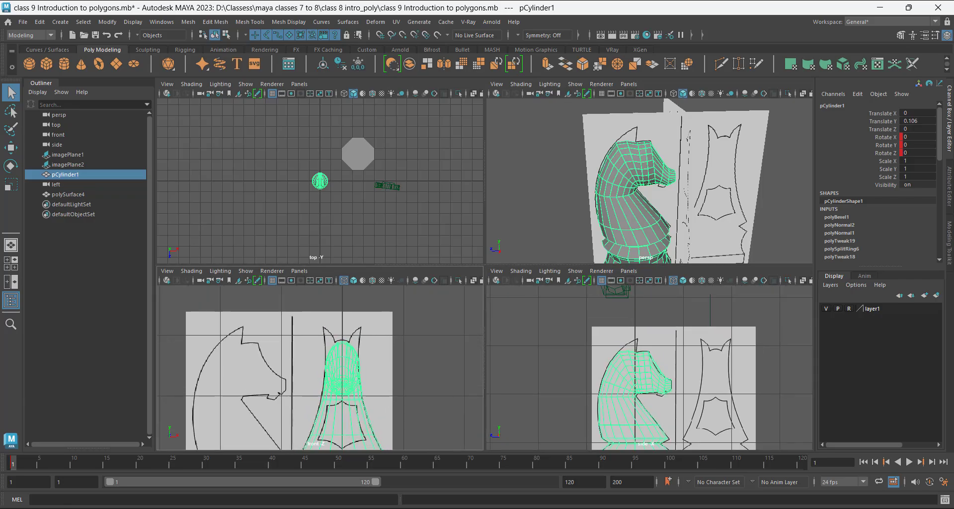
scroll(649, 368, "up", 4)
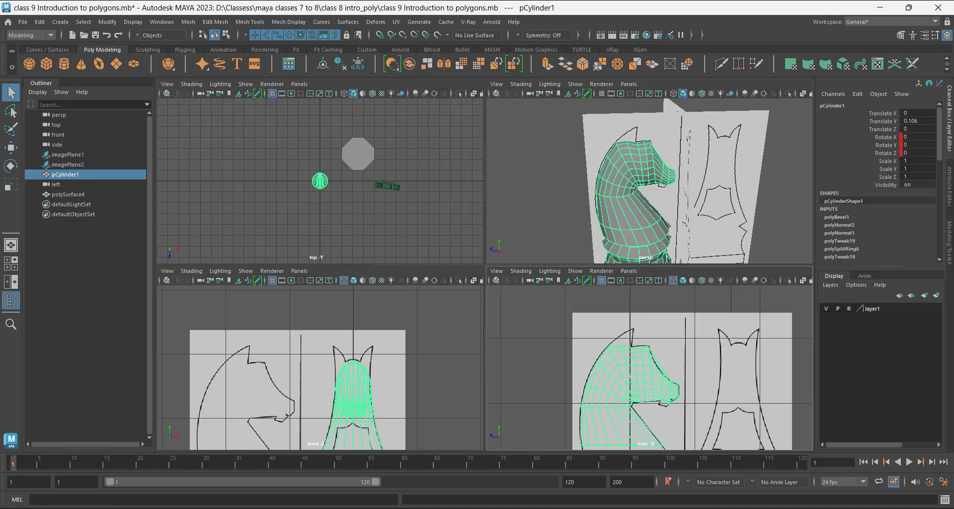
scroll(320, 368, "up", 2)
scroll(648, 368, "up", 3)
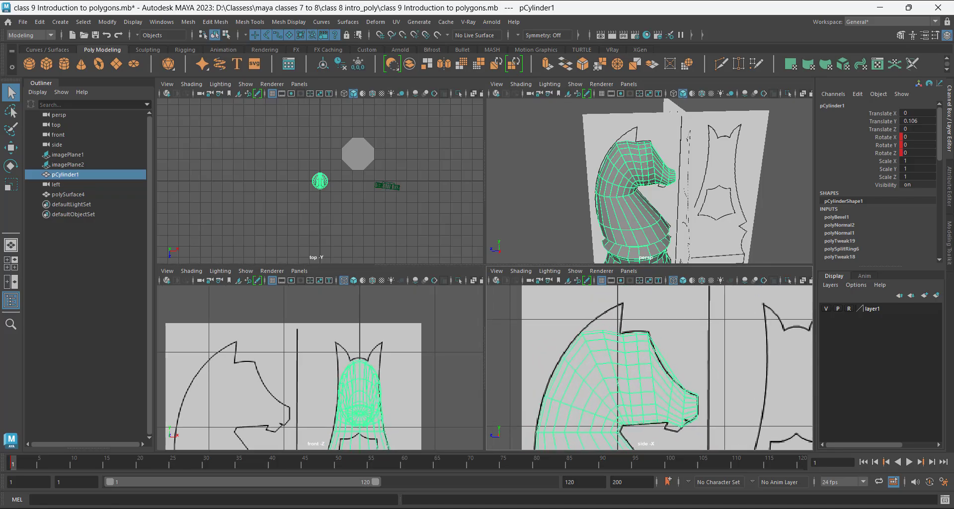
scroll(359, 331, "up", 3)
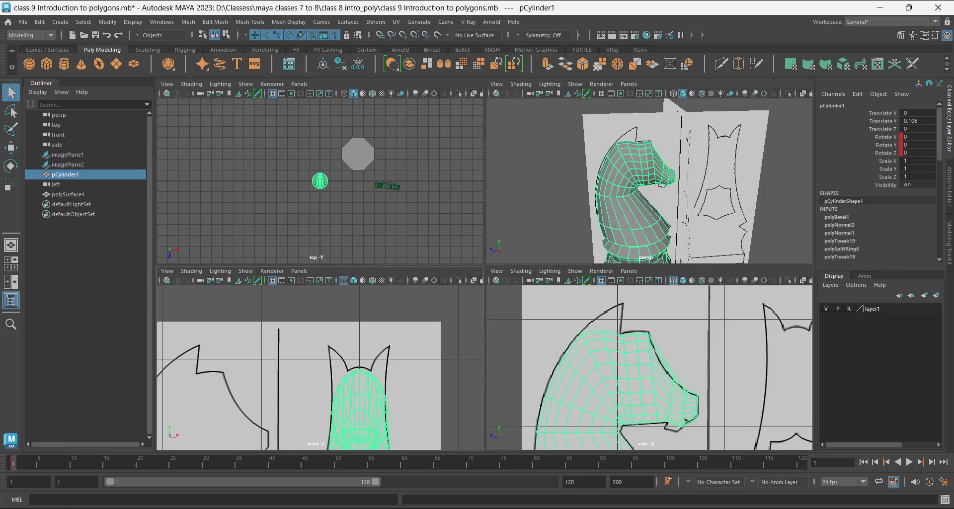
Centre the ear outlines in the front view and set that view to shaded display.
scroll(359, 368, "down", 2)
middle_click_drag(360, 368, 363, 339, "alt")
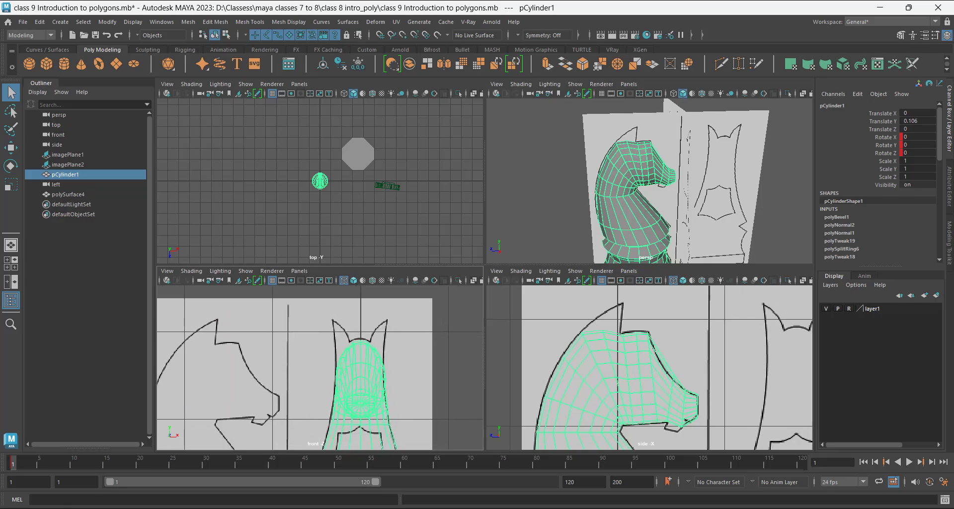
key("4")
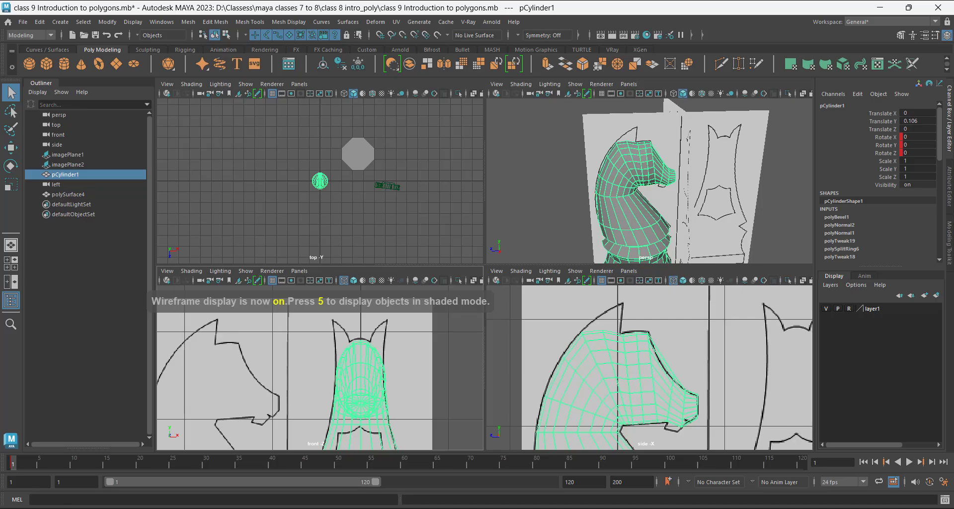
key("5")
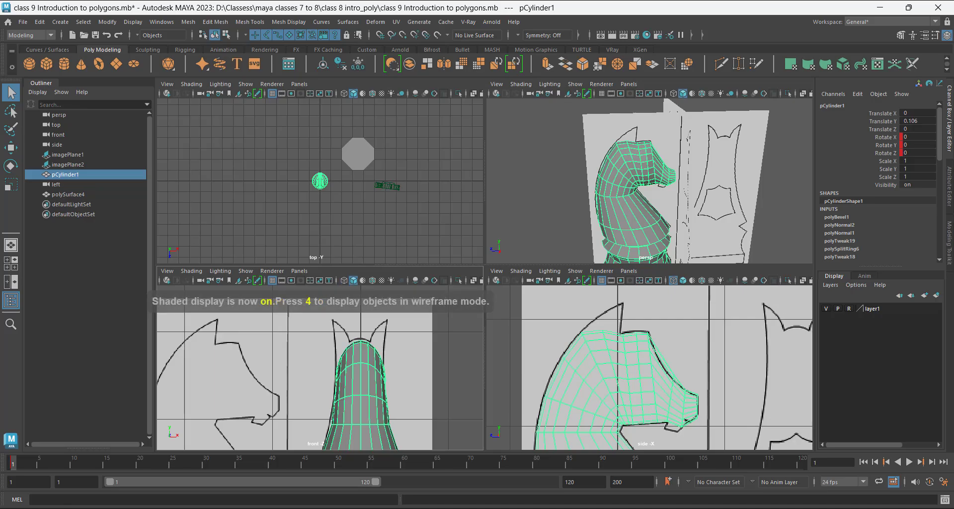
Delete all faces on one side of the knight's centre line in the front view, leaving only the half mesh.
scroll(650, 368, "down", 4)
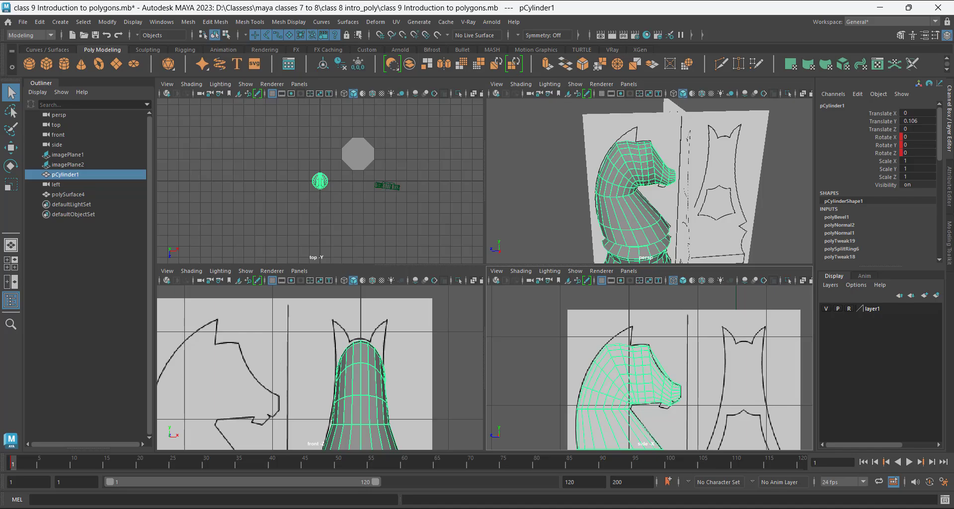
middle_click_drag(362, 386, 357, 346, "alt")
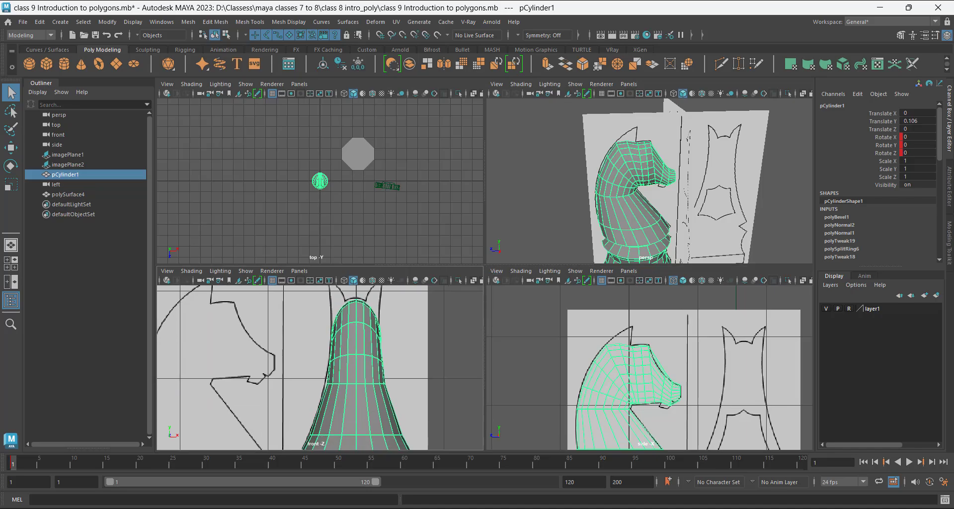
left_click_drag(562, 265, 562, 210)
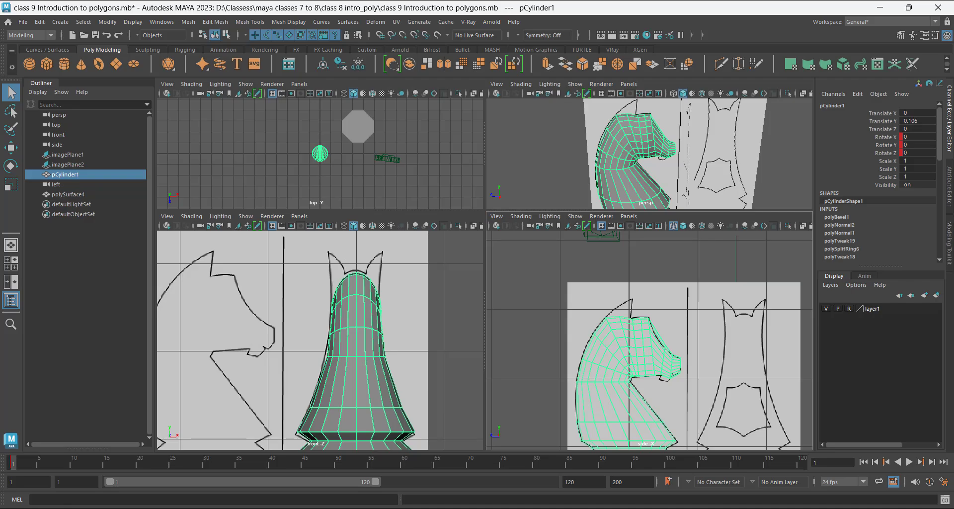
scroll(321, 340, "down", 5)
middle_click_drag(342, 357, 345, 327, "alt")
scroll(346, 326, "up", 1)
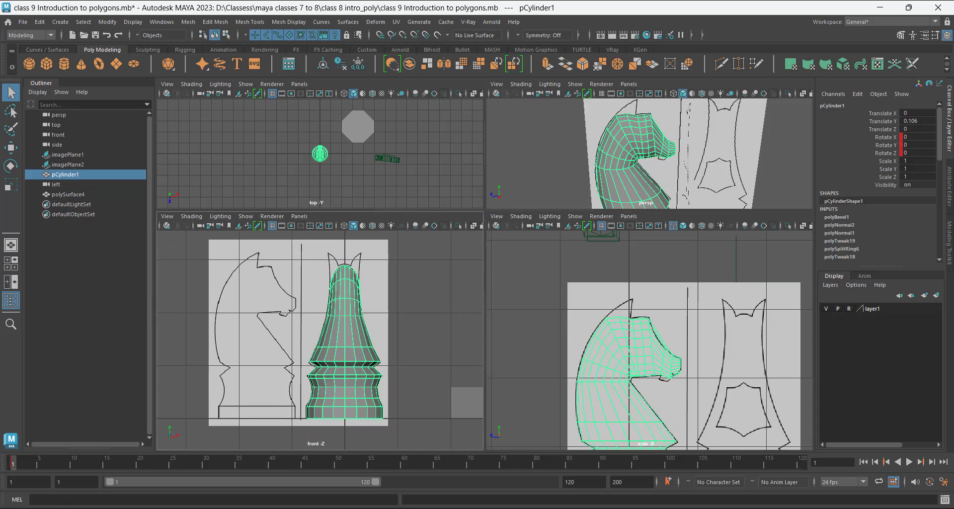
left_click(422, 328)
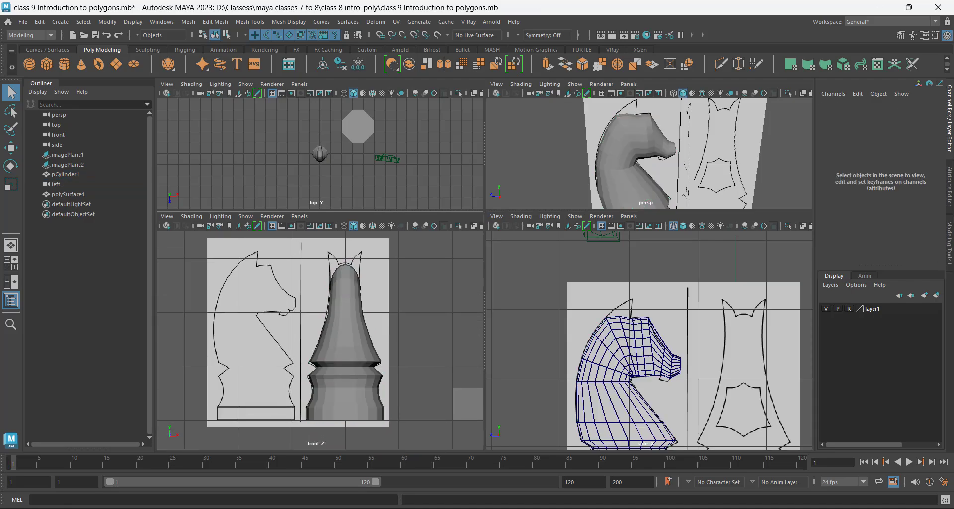
left_click(347, 338)
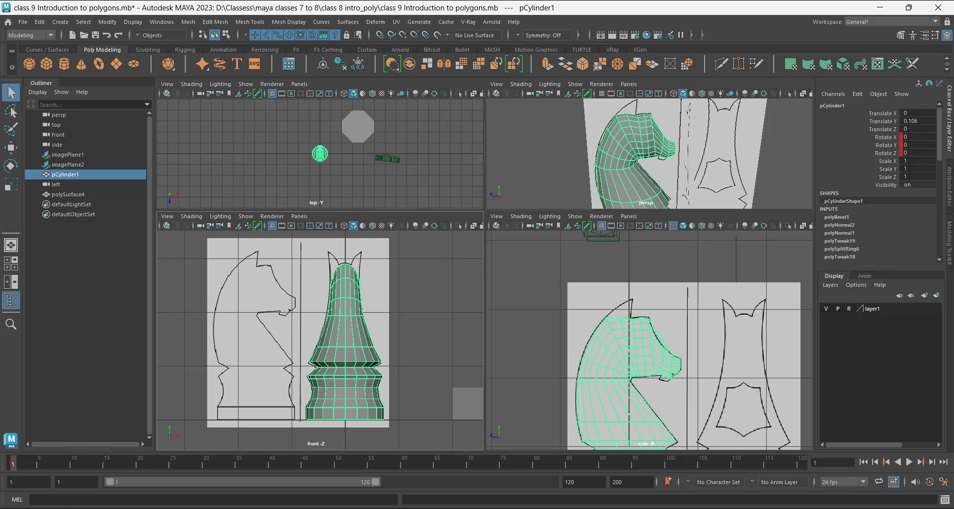
right_click_drag(440, 223, 440, 254)
left_click_drag(307, 242, 344, 440)
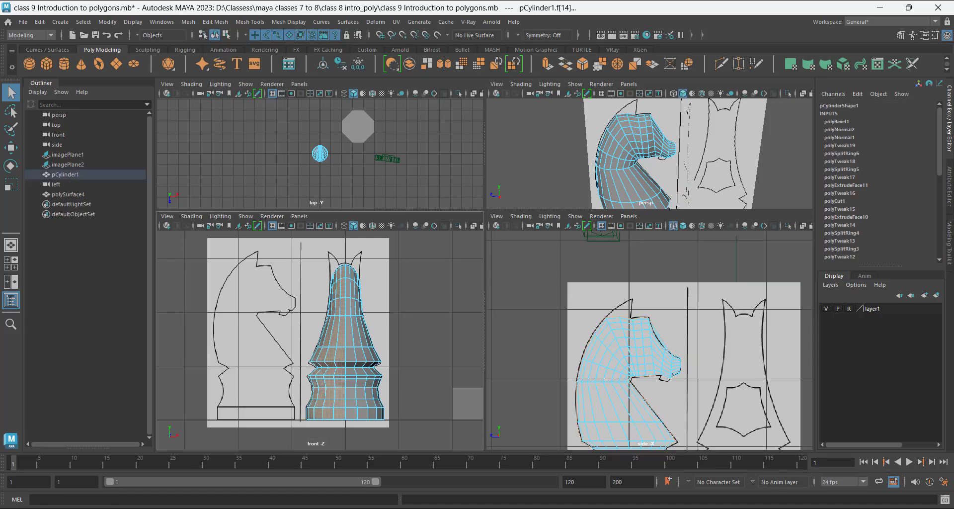
key("Delete")
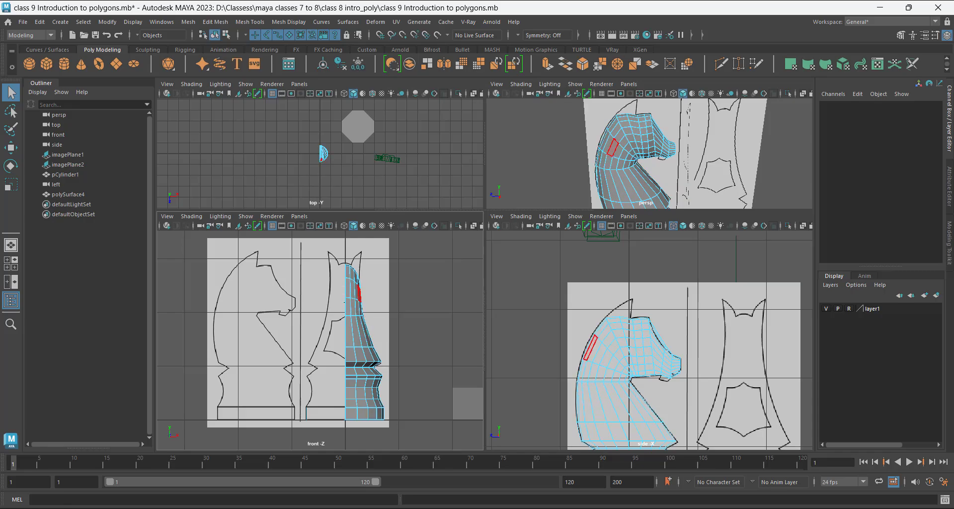
Return the half knight to object mode and hide every other object in the scene.
scroll(317, 343, "up", 1)
key("w")
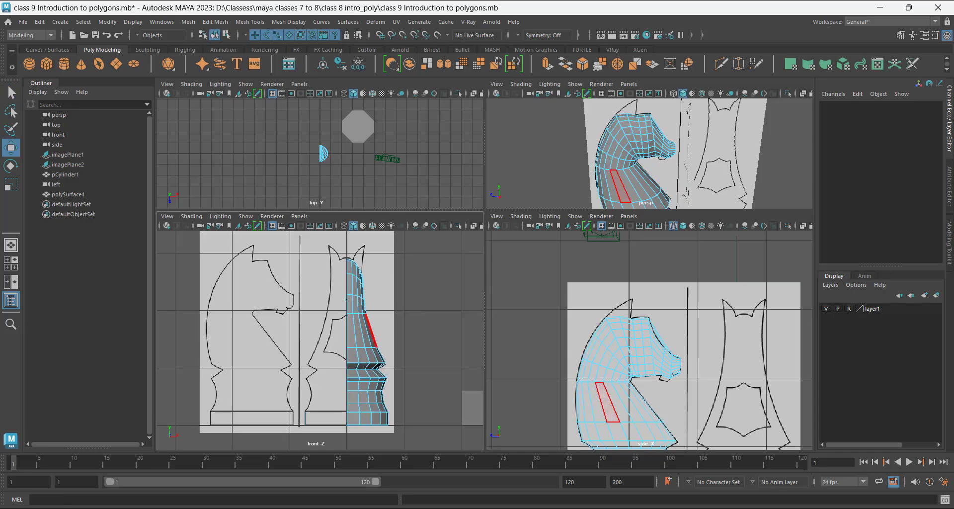
left_click_drag(646, 149, 686, 131, "alt")
middle_click_drag(609, 186, 644, 132, "alt")
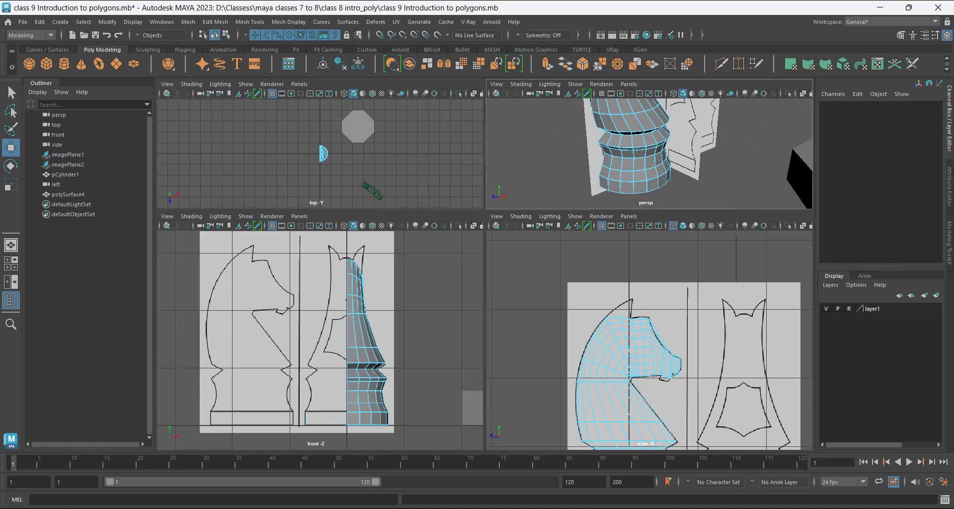
left_click_drag(621, 136, 658, 140, "alt")
right_click_drag(656, 140, 707, 124)
left_click_drag(696, 130, 745, 132, "alt")
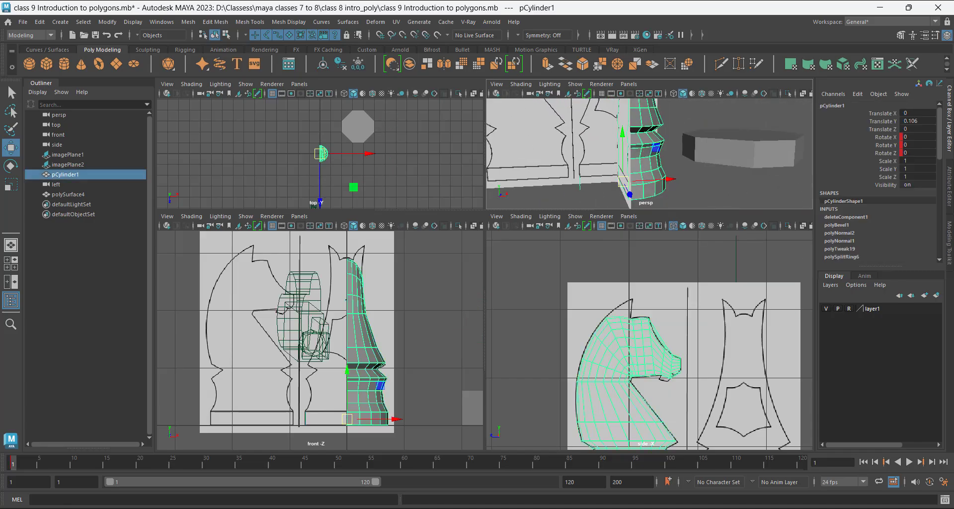
key("alt+h")
Delete the stray leftover faces beside the half knight's base and reselect the mesh as an object.
left_click_drag(661, 150, 750, 144, "alt")
right_click_drag(751, 145, 750, 174)
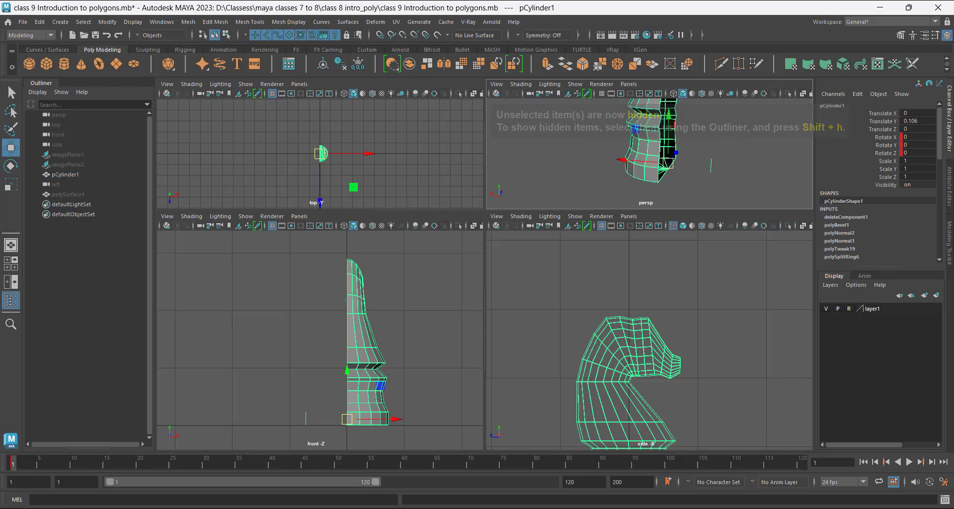
left_click_drag(734, 147, 698, 183)
key("Delete")
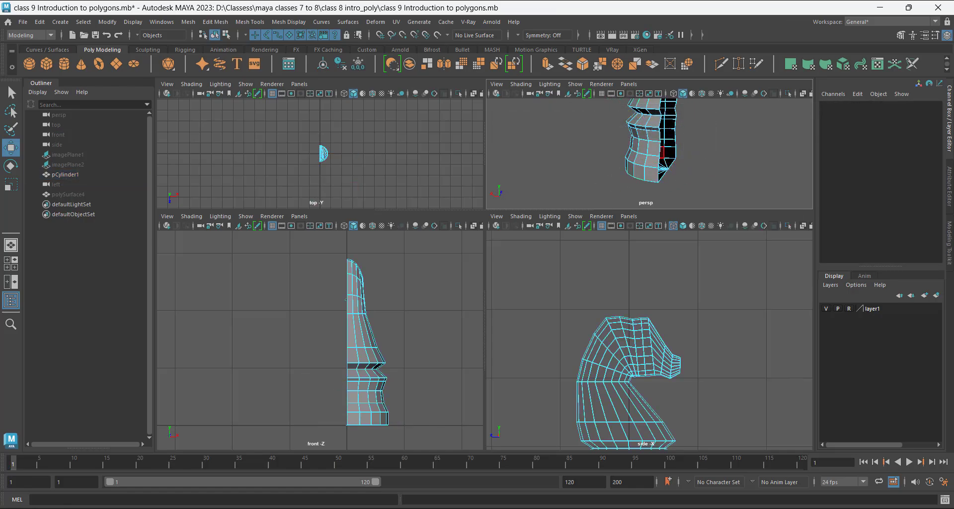
right_click_drag(656, 152, 696, 137)
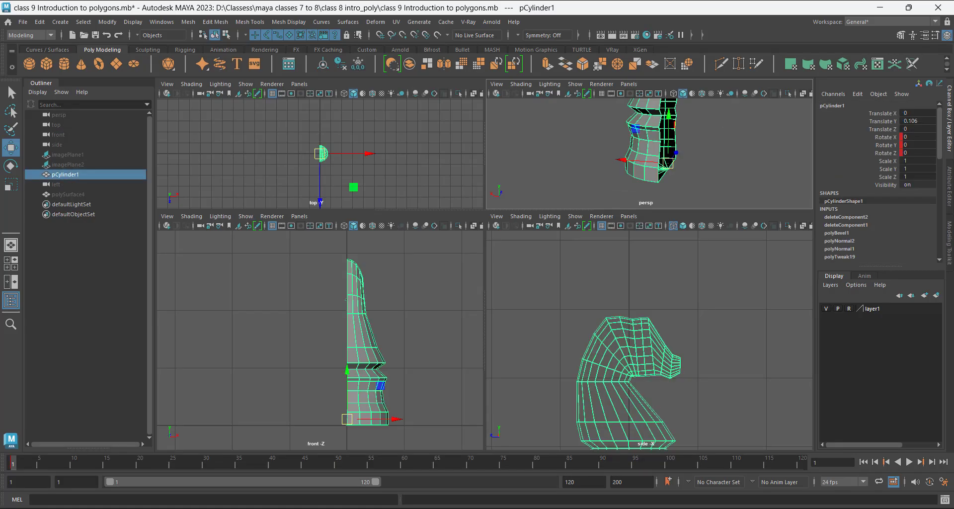
Open the Duplicate Special options for the half knight and reset the settings to their defaults.
left_click(40, 22)
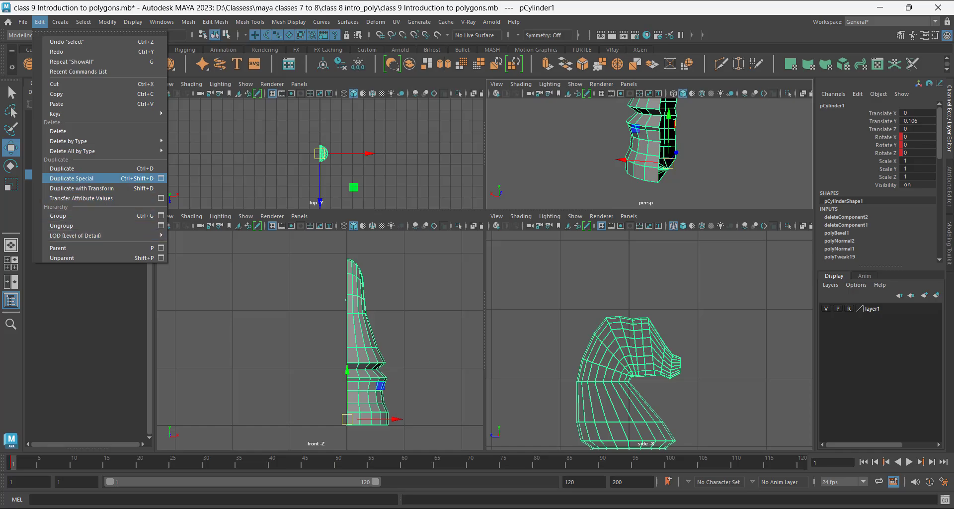
left_click(160, 178)
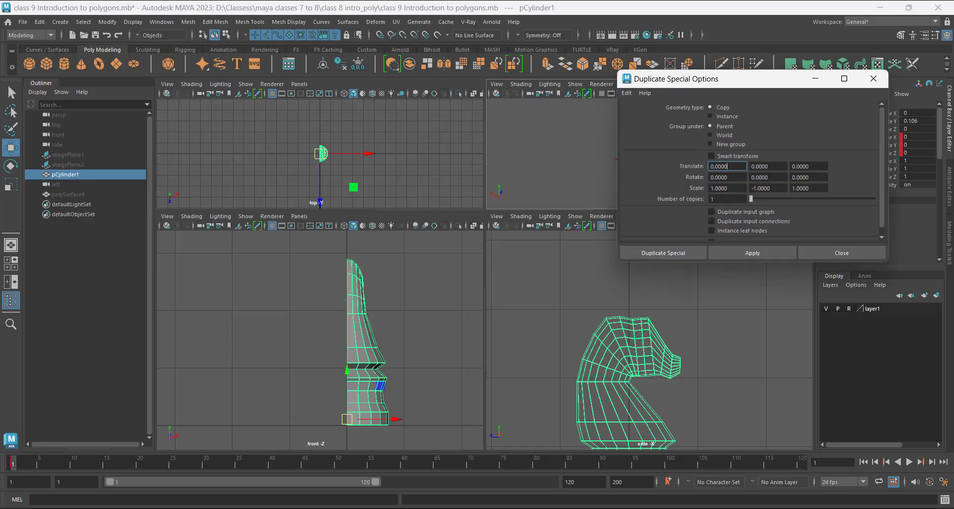
left_click(627, 93)
left_click(651, 112)
left_click(627, 93)
left_click(651, 112)
scroll(346, 298, "up", 1)
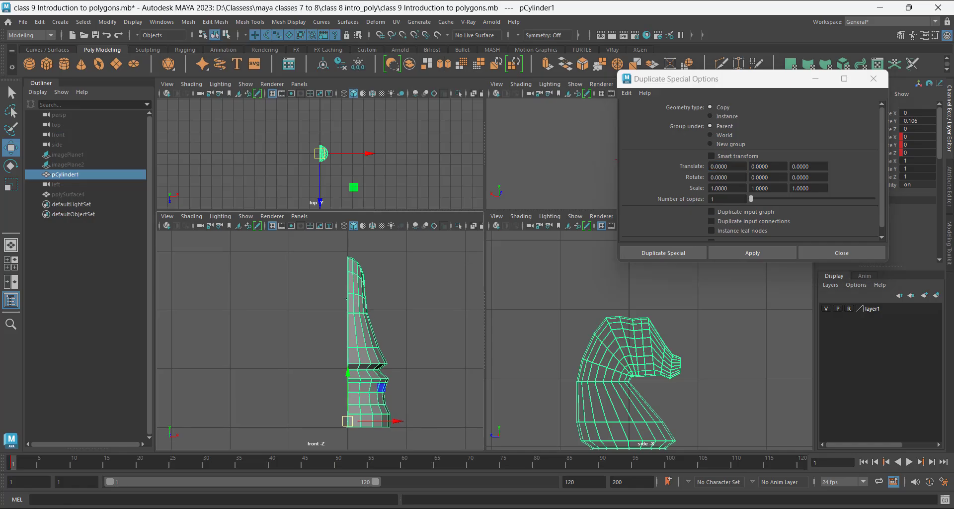
left_click(728, 188)
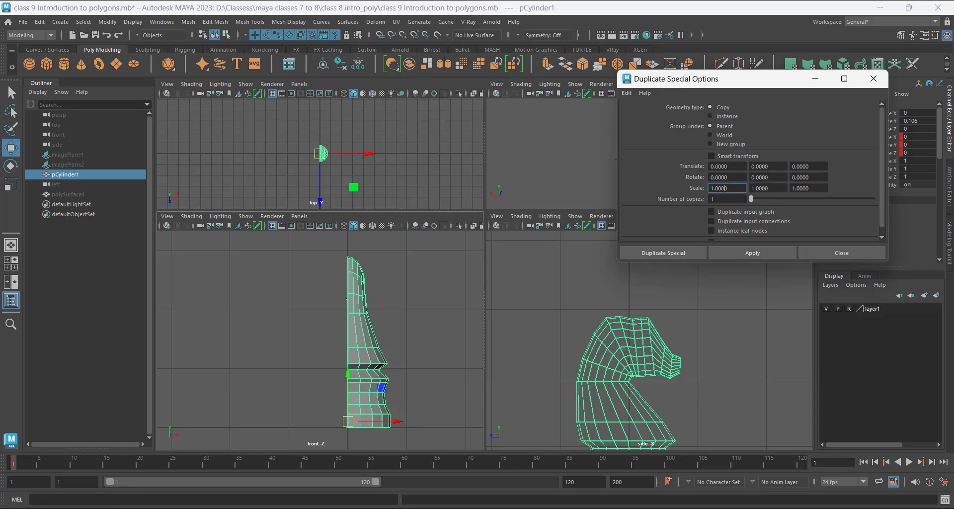
left_click(768, 199)
double_click(716, 199)
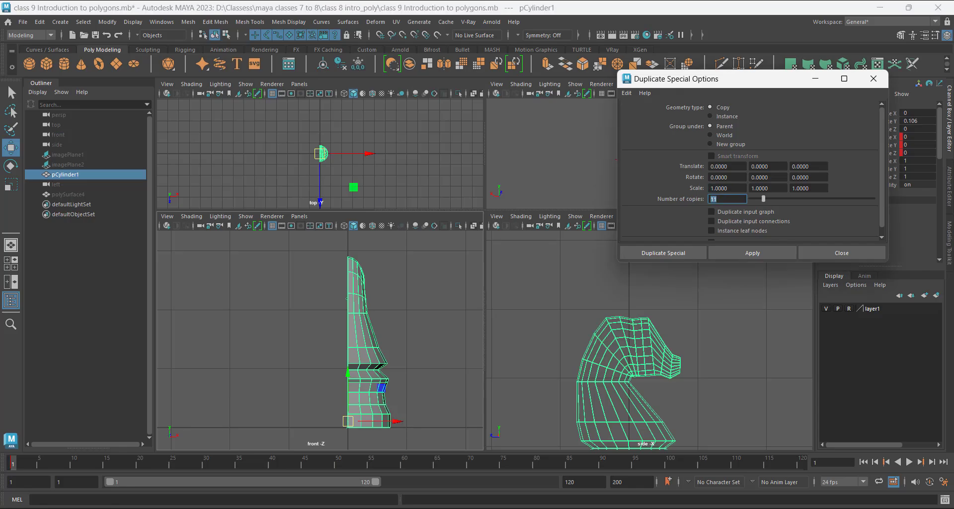
type("1")
left_click(768, 188)
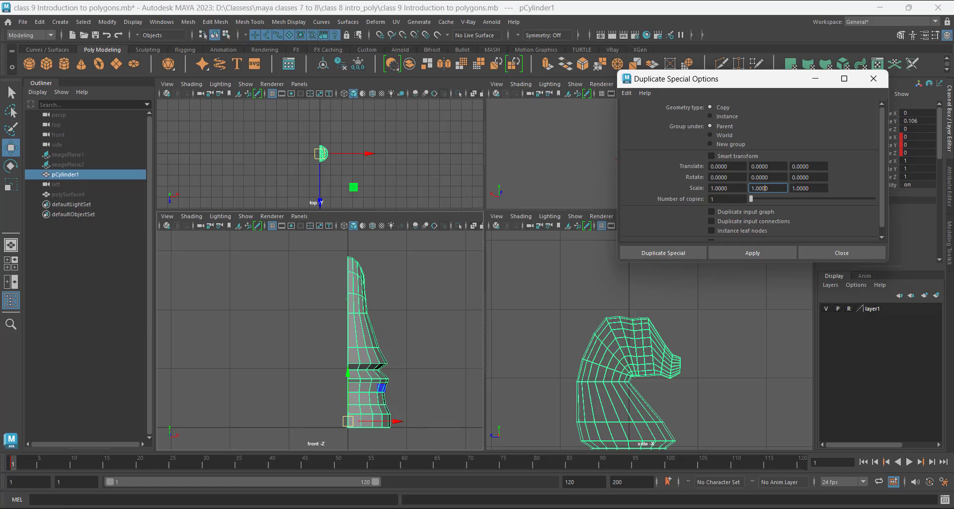
left_click(809, 188)
left_click(711, 188)
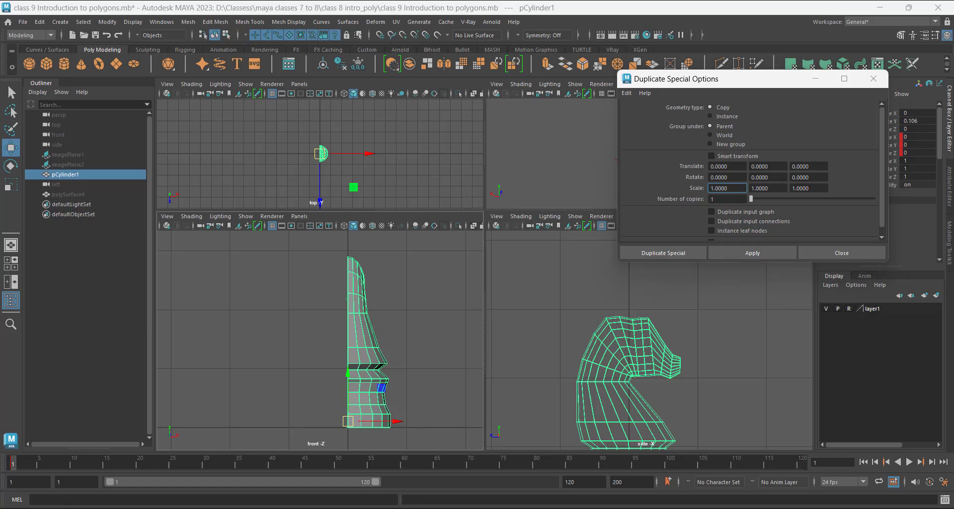
left_click_drag(566, 149, 556, 157, "alt")
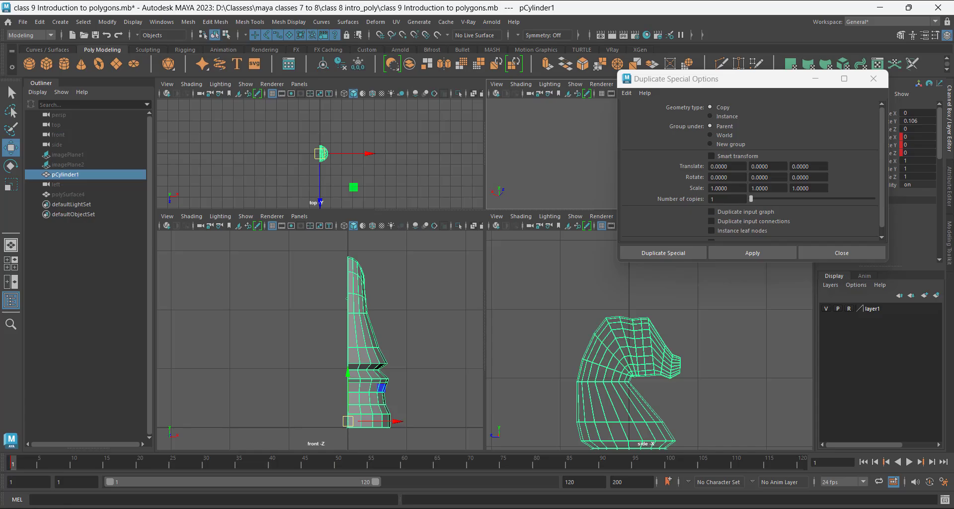
left_click(725, 166)
left_click(765, 166)
left_click(806, 167)
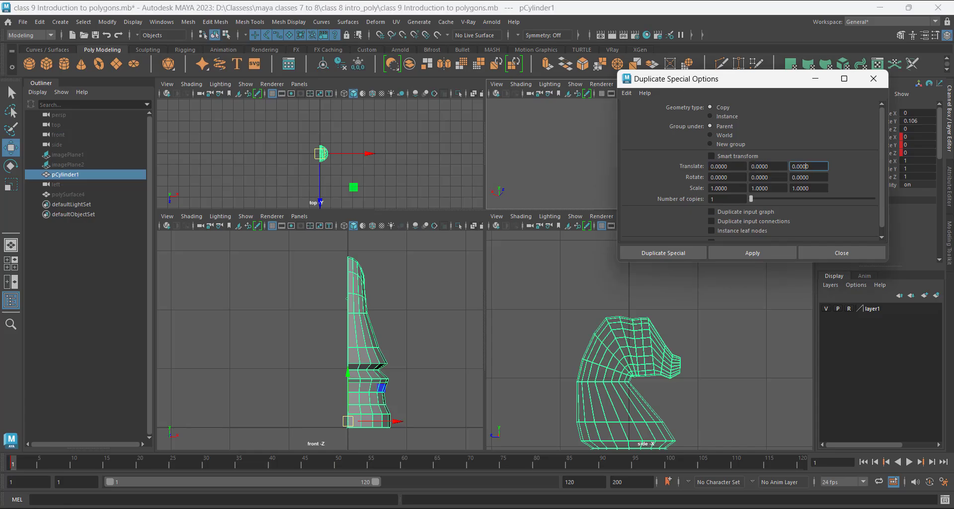
Set the duplicate's X scale to -1, create the mirrored copy of the half knight, and move the options window clear of the perspective view.
left_click(712, 188)
type("-")
left_click(753, 253)
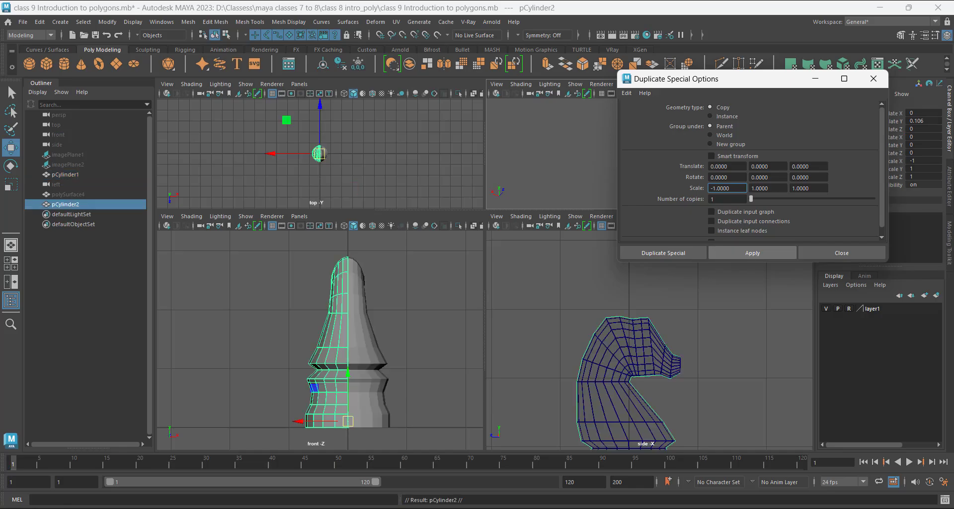
left_click_drag(720, 79, 255, 67)
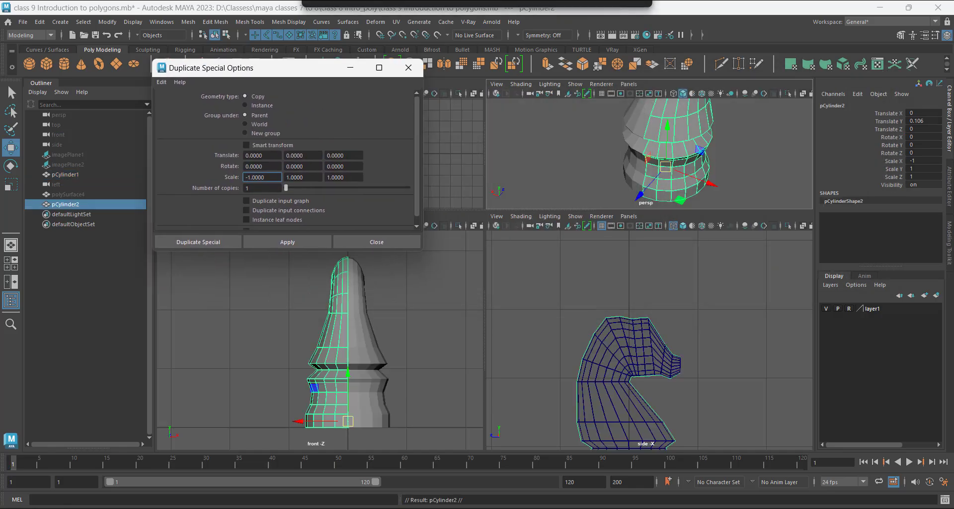
Try pulling the original half's outer collar vertices outward in the enlarged perspective view, undo the move, and select the mirrored copy in object mode.
left_click_drag(671, 144, 680, 154, "alt")
key("space")
scroll(547, 249, "down", 3)
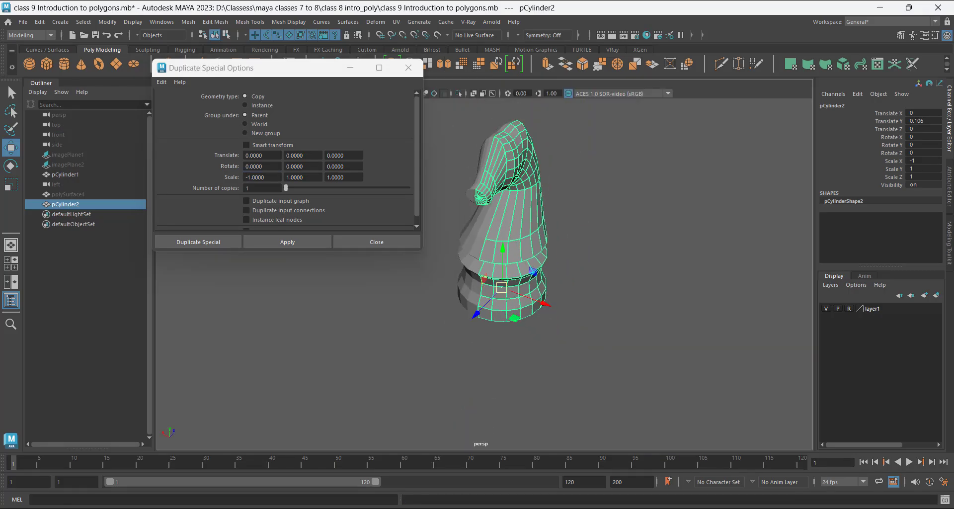
left_click_drag(517, 268, 562, 254, "alt")
scroll(562, 248, "up", 3)
left_click(553, 248)
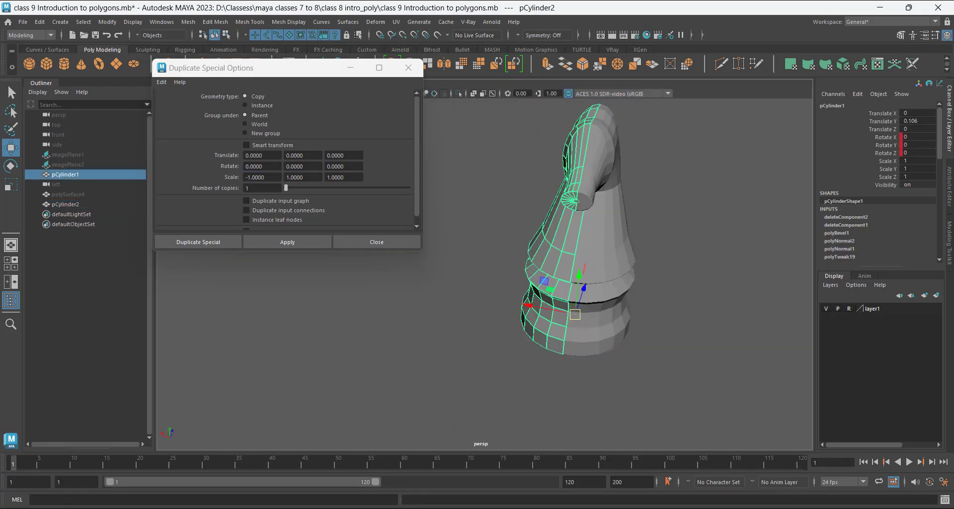
right_click_drag(695, 190, 646, 189)
left_click_drag(513, 222, 534, 285)
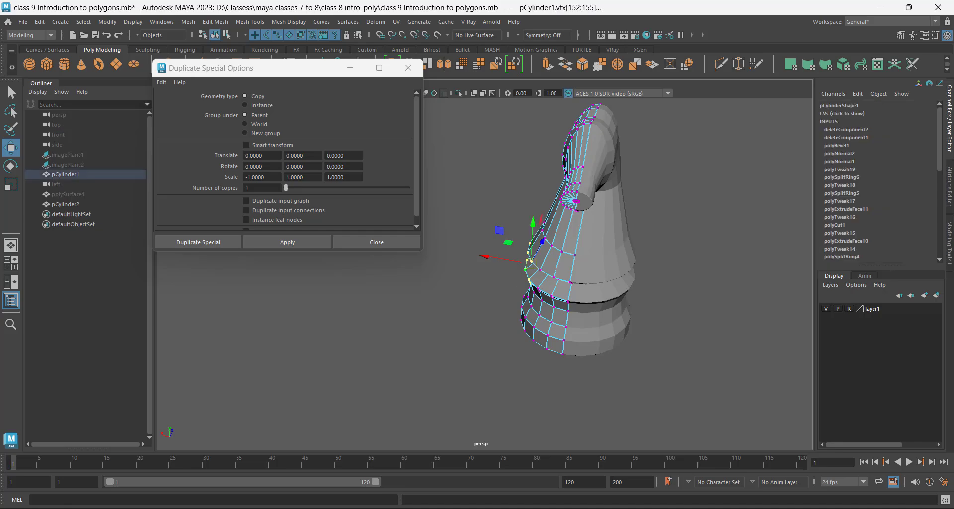
left_click_drag(490, 262, 463, 255)
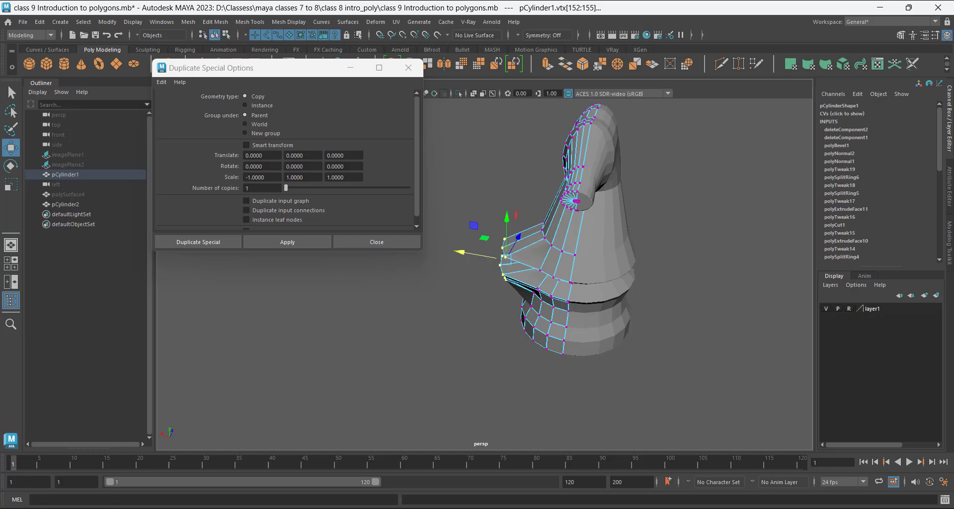
key("ctrl+z")
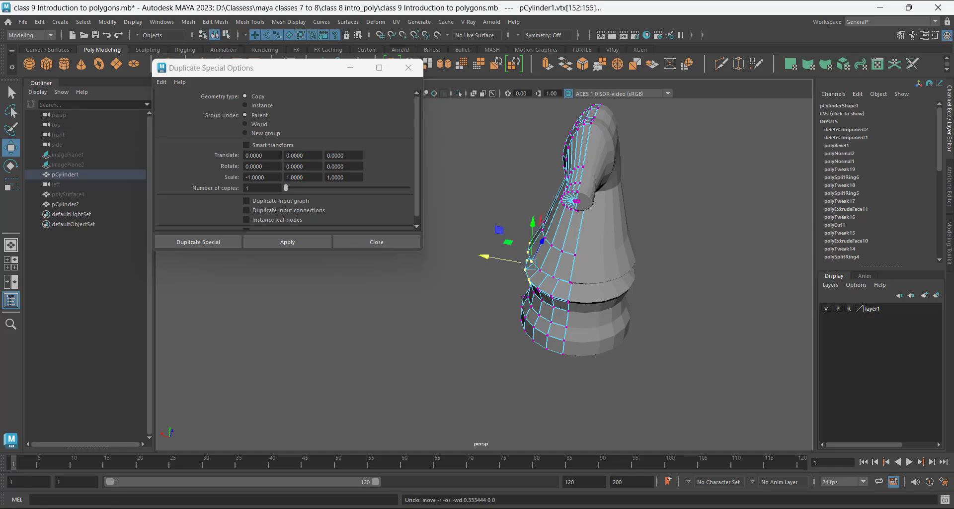
right_click_drag(596, 213, 648, 198)
left_click(668, 203)
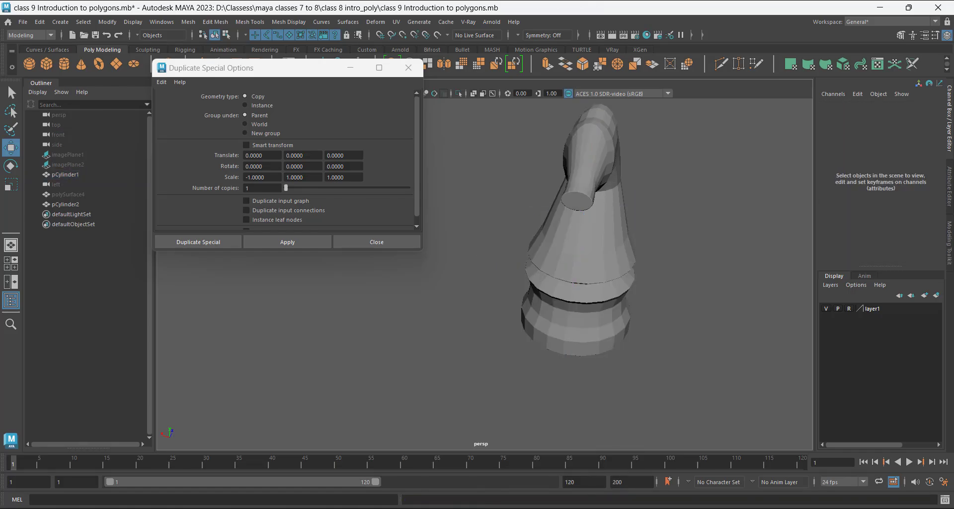
left_click(608, 224)
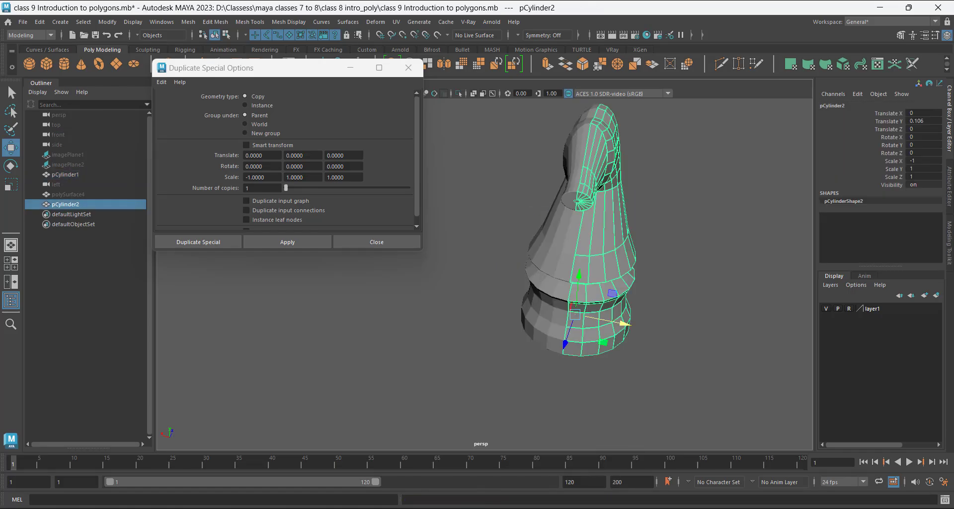
Undo back to before the mirrored copy and set the Duplicate Special geometry type to Instance.
key("ctrl+z")
key("ctrl+z")
key("ctrl+z")
key("ctrl+z")
key("ctrl+z")
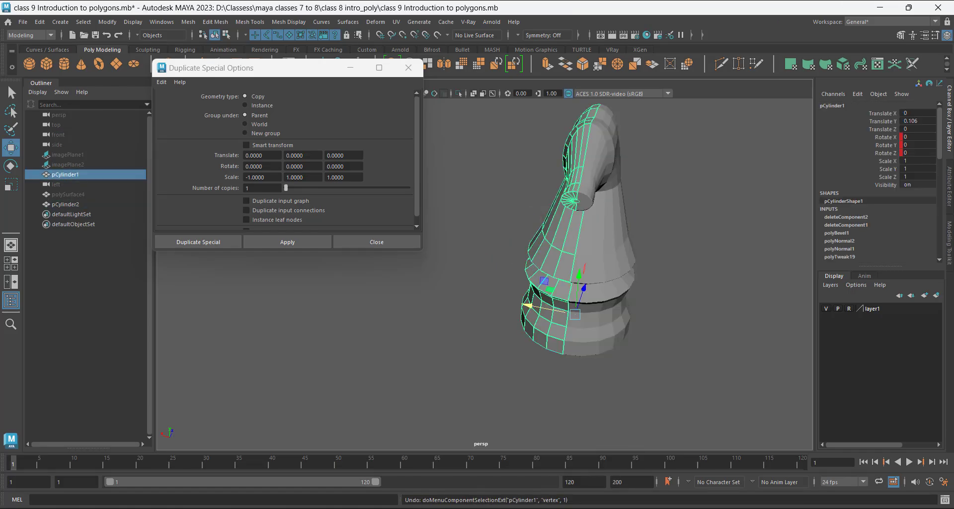
key("ctrl+z")
key("ctrl+z")
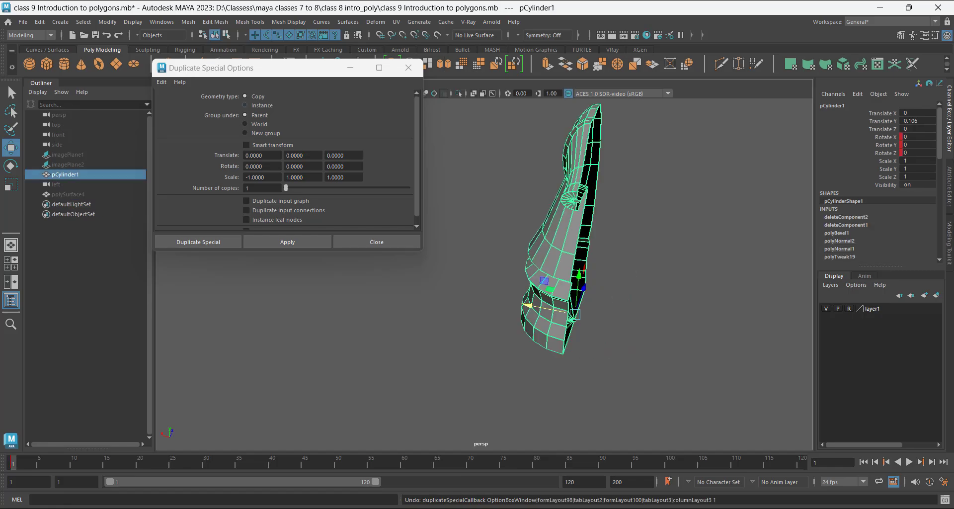
left_click(252, 105)
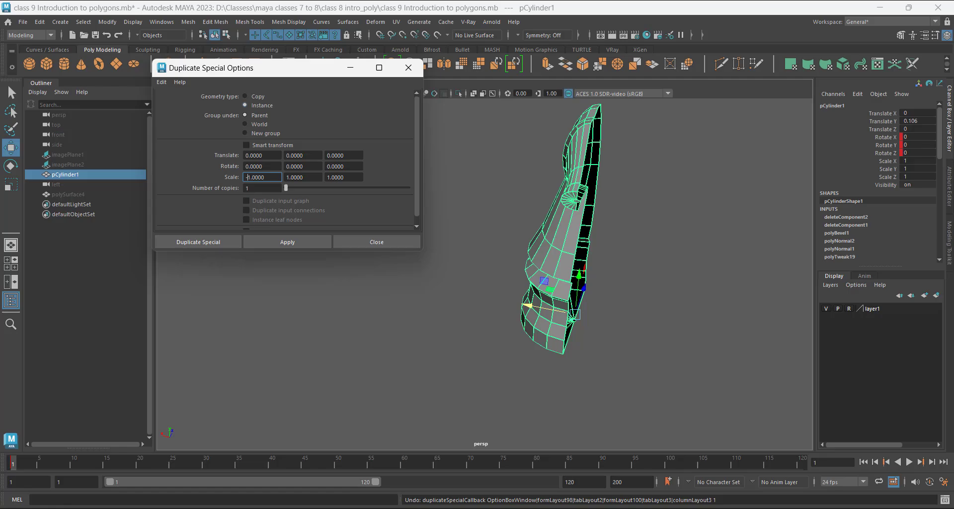
Create the mirrored instance of the half knight and switch the original half to vertex editing.
left_click(287, 242)
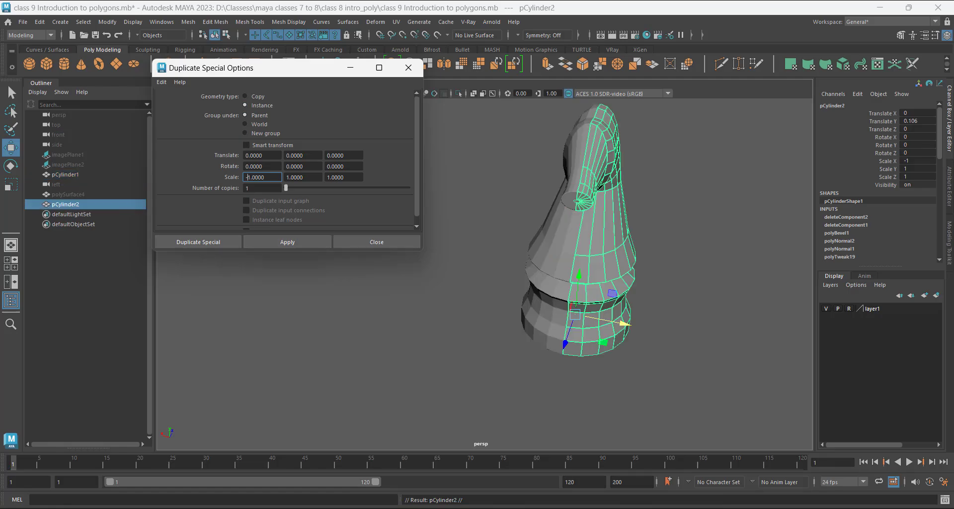
left_click(555, 235)
right_click_drag(718, 175, 669, 175)
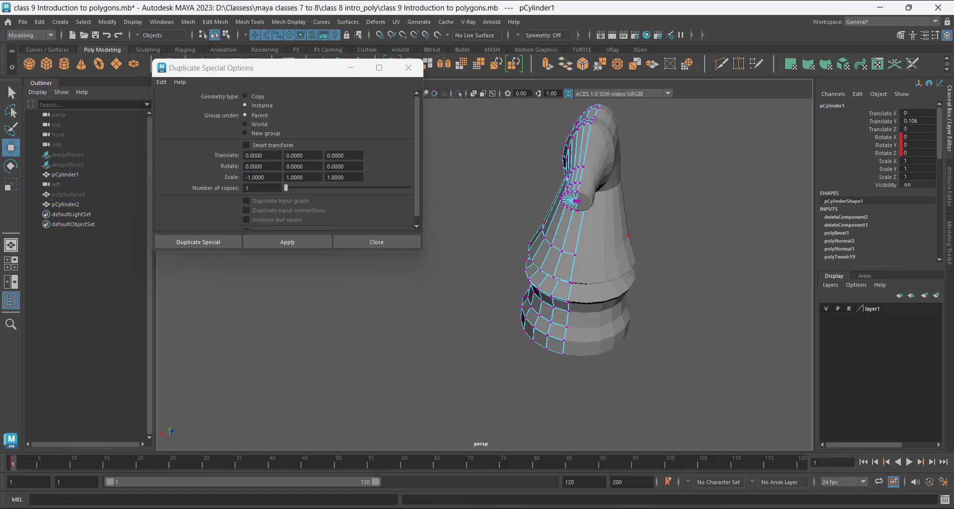
Try pulling the original half's outer collar vertices outward to test the instance, undo the move, and return to object mode.
left_click_drag(501, 215, 536, 285)
left_click_drag(485, 257, 475, 254)
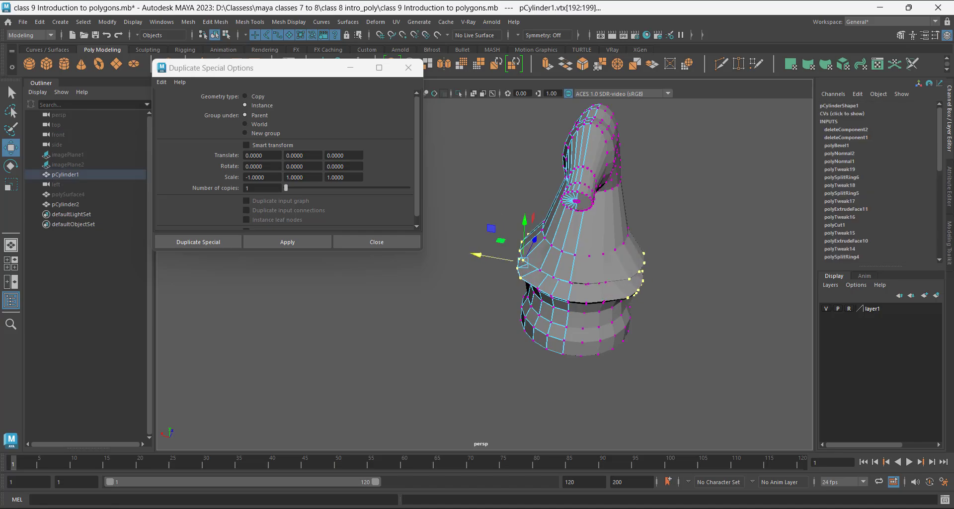
key("ctrl+z")
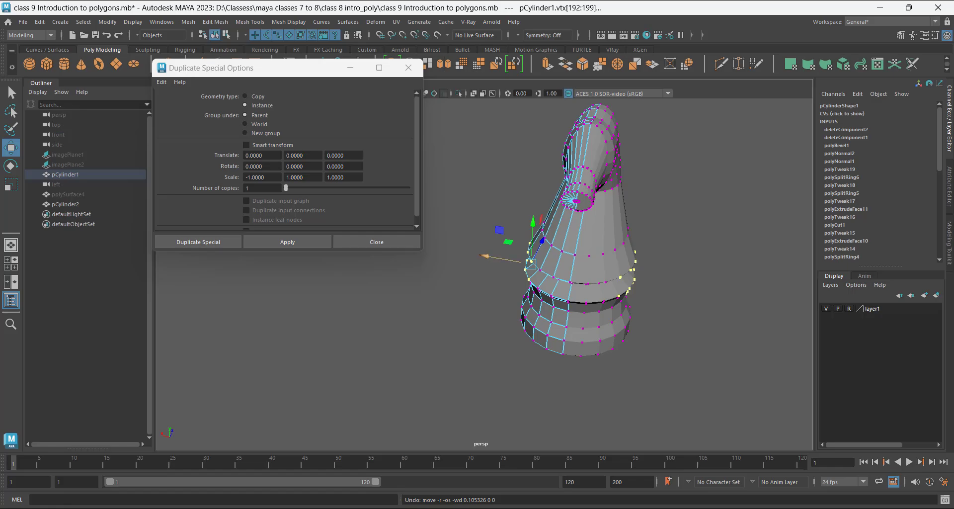
left_click_drag(563, 252, 590, 223, "alt")
right_click_drag(590, 223, 616, 209)
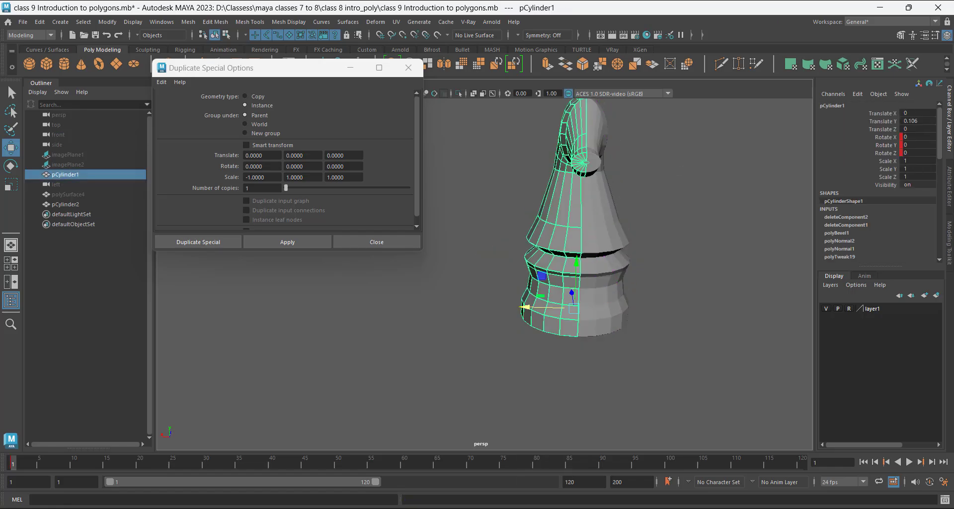
Apply Subdiv Proxy to the original half knight and view the base up close.
right_click(672, 176, "shift")
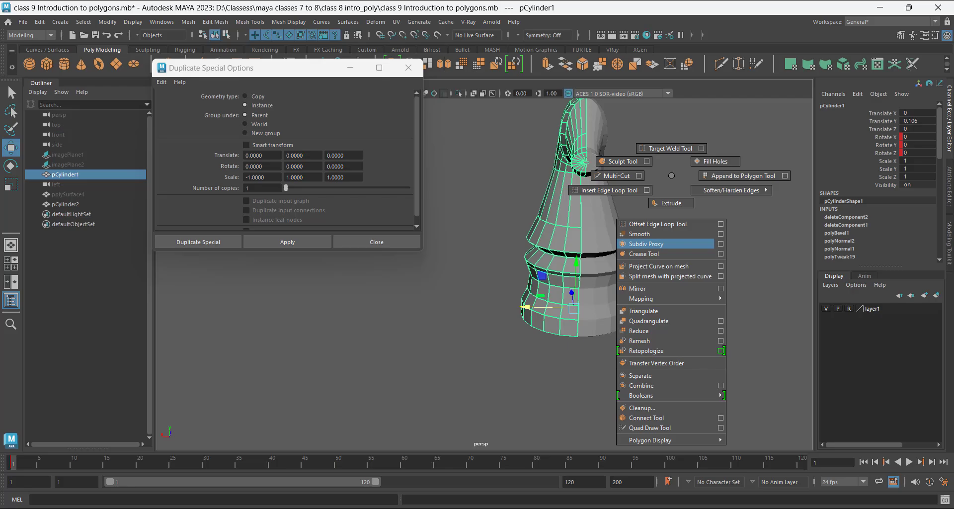
right_click_drag(646, 244, 646, 244, "shift")
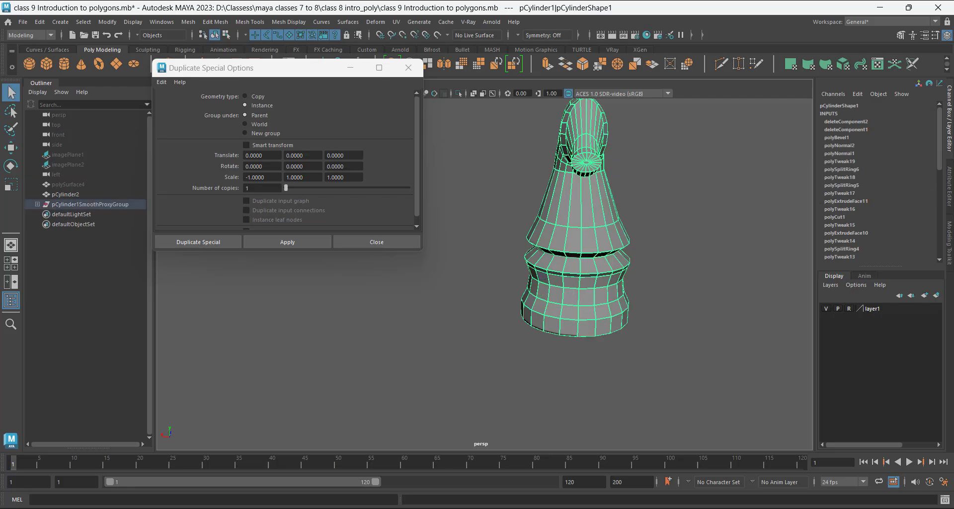
left_click_drag(592, 249, 583, 249, "alt")
scroll(583, 249, "up", 2)
middle_click_drag(591, 259, 577, 223, "alt")
scroll(576, 222, "up", 3)
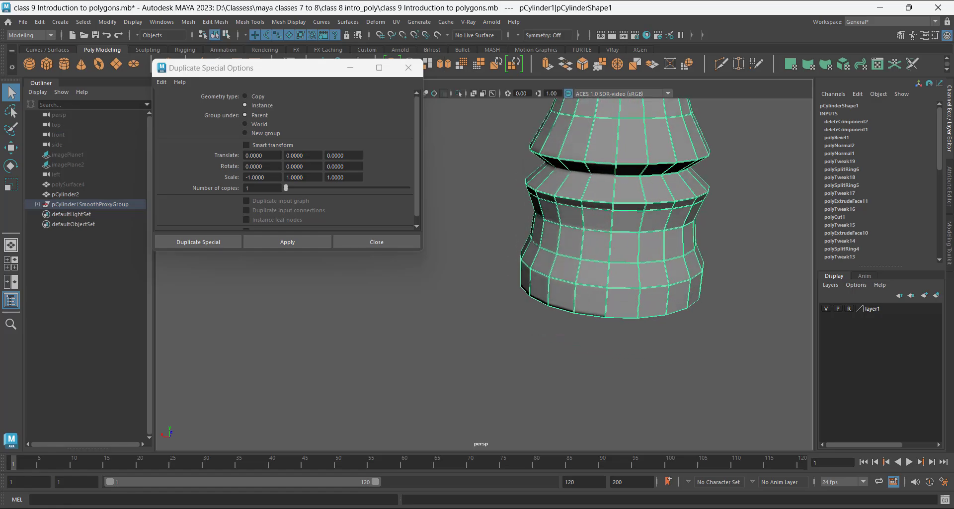
scroll(577, 224, "up", 2)
left_click_drag(586, 233, 578, 233, "alt")
scroll(578, 232, "up", 3)
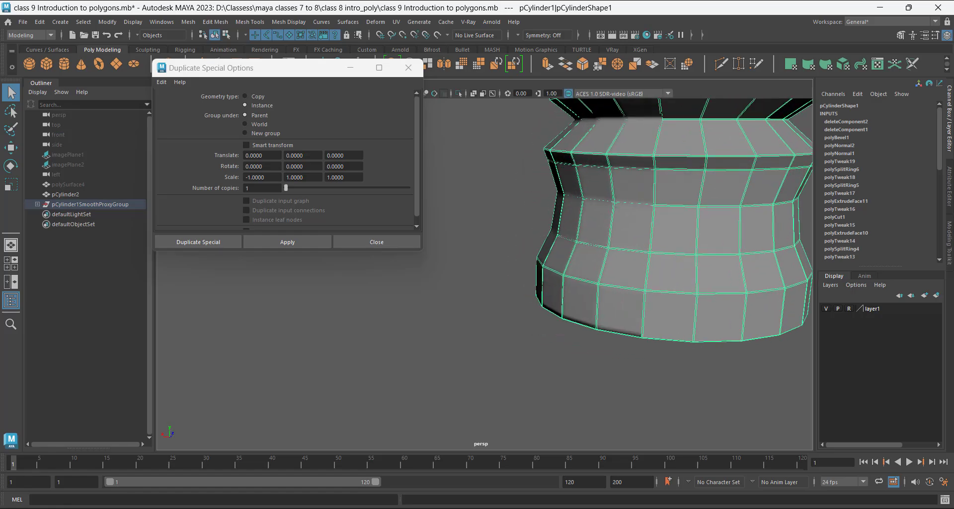
Compare the proxy cage with smooth preview on and off, then select the smoothed half with its preview off.
left_click(502, 278)
left_click(591, 264)
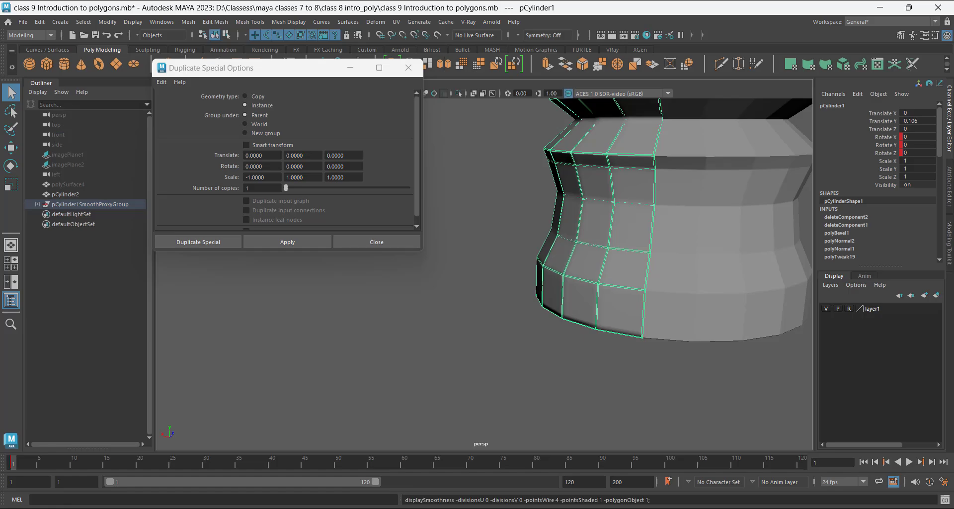
key("3")
key("1")
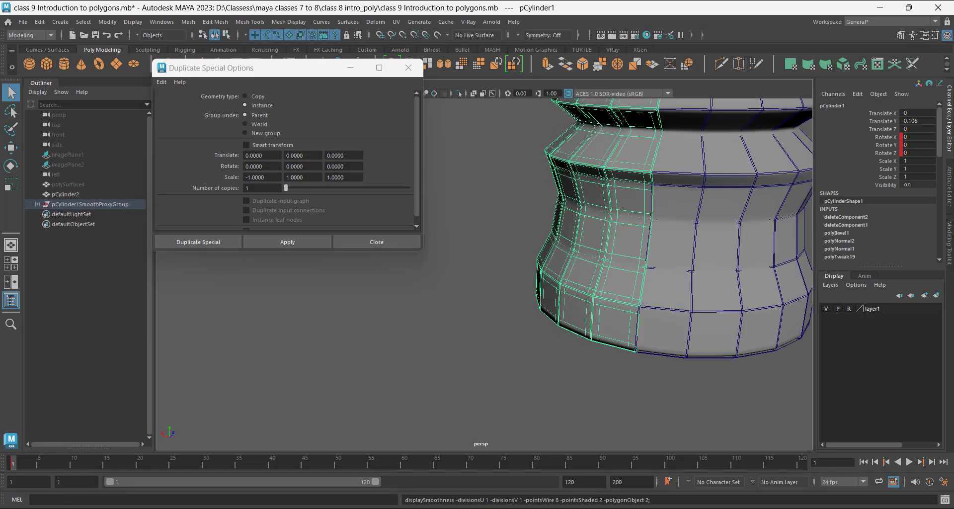
key("3")
left_click_drag(641, 224, 625, 248, "alt")
left_click(603, 278)
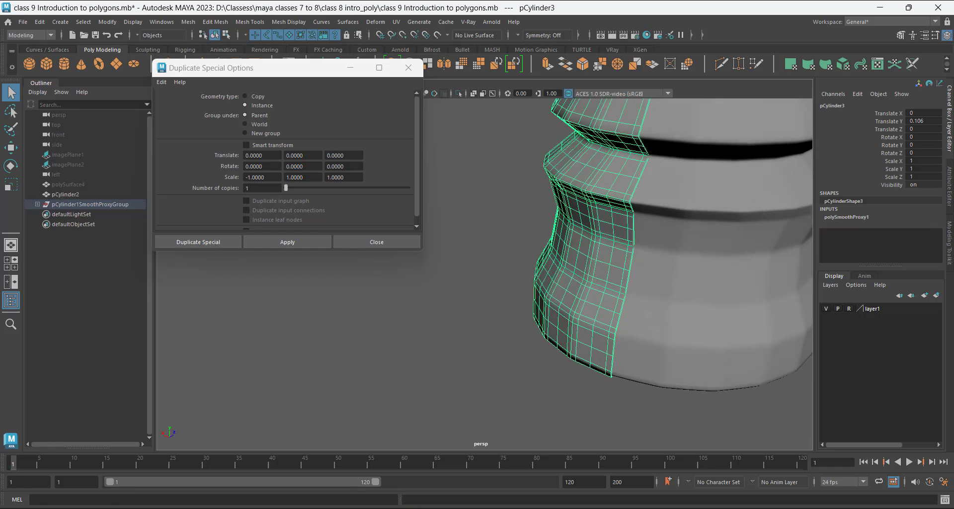
key("1")
Select the mirrored instance and the smoothed proxy half in turn to compare their surfaces.
left_click_drag(604, 278, 651, 278, "alt")
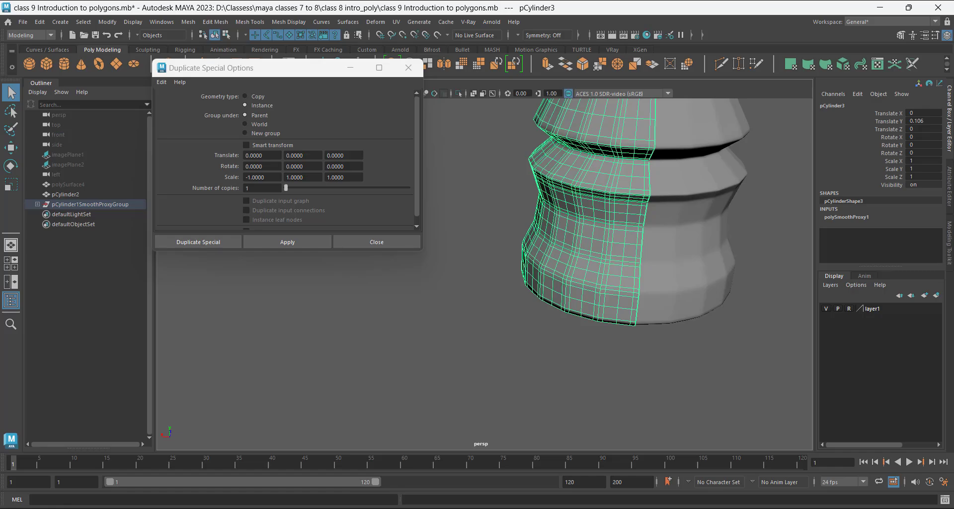
scroll(656, 259, "down", 1)
left_click(656, 253)
scroll(656, 253, "down", 2)
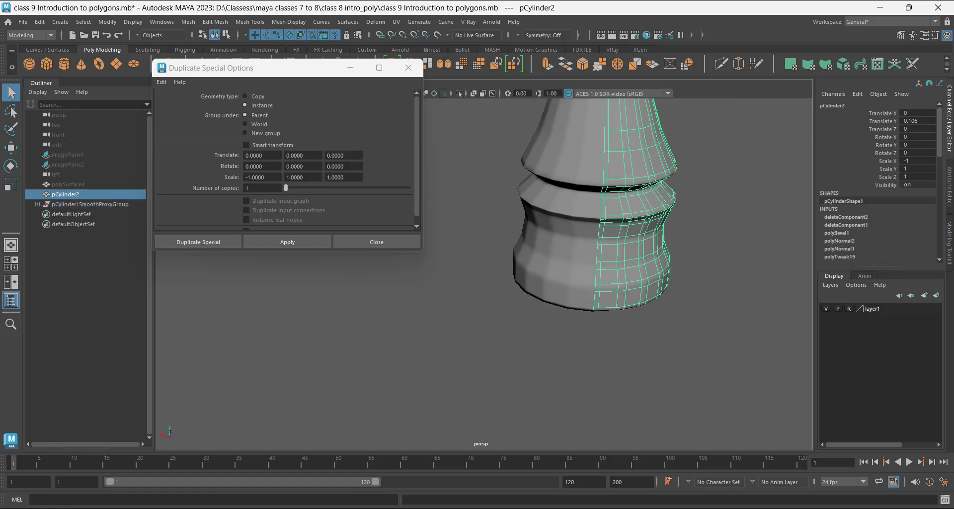
mouse_move(646, 254)
left_mouse_down("alt")
mouse_move(616, 257)
mouse_move(633, 255)
left_mouse_up("alt")
left_click(555, 256)
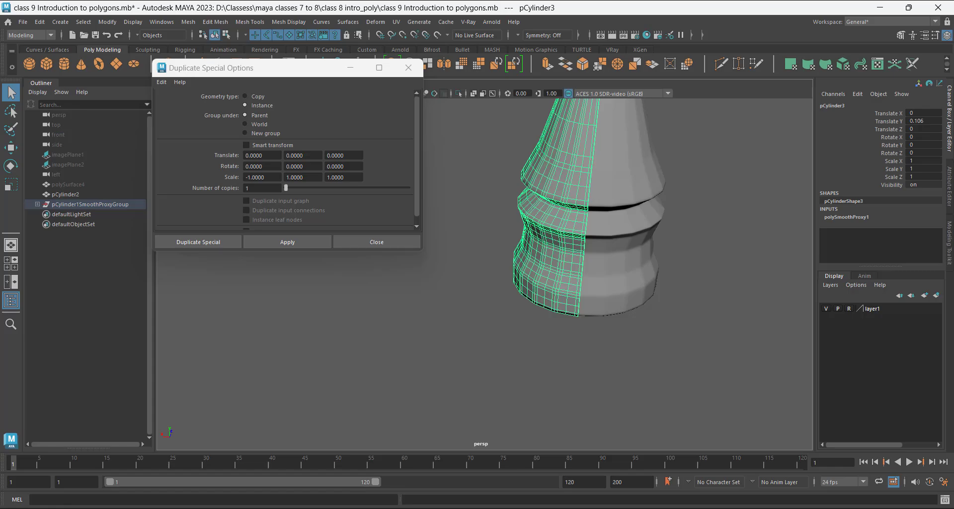
Turn off smooth preview on the original half's proxy cage and select the mirrored half.
left_click(467, 279)
left_click(552, 249)
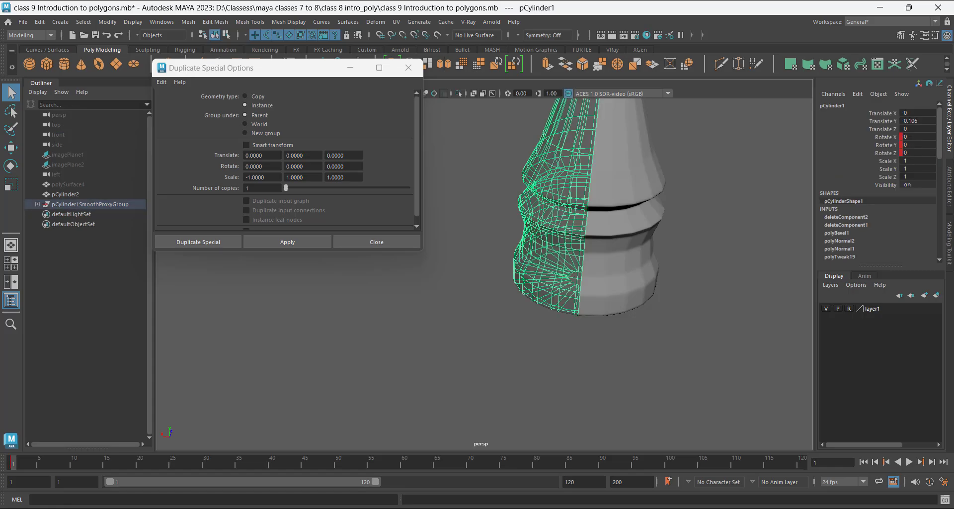
left_click_drag(551, 248, 582, 259, "alt")
scroll(559, 224, "up", 5)
key("1")
left_click(668, 224)
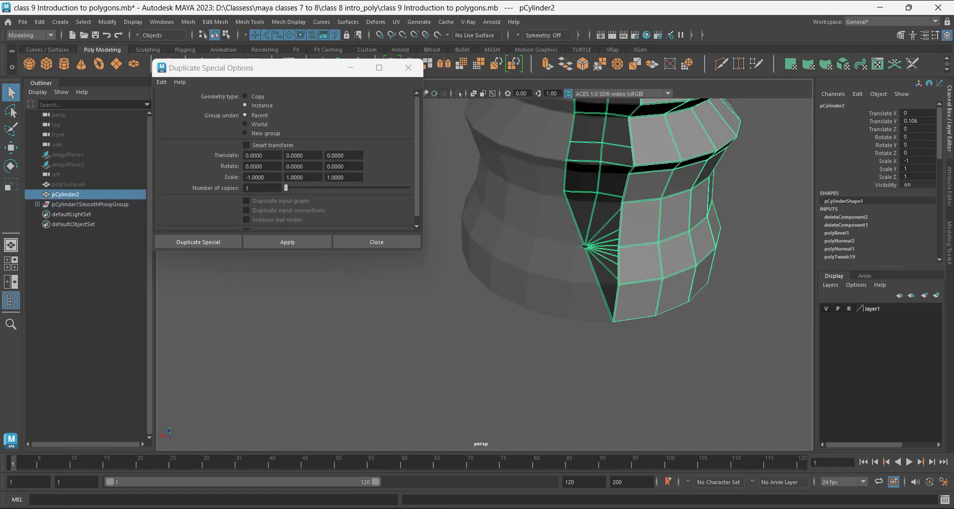
Try moving the mirrored half's outer base vertices along X, undo the move, and check the mesh in wireframe before restoring shading.
right_click_drag(735, 211, 703, 209)
mouse_move(737, 233)
left_mouse_down()
mouse_move(710, 267)
mouse_move(750, 254)
mouse_move(735, 247)
left_mouse_up()
key("w")
key("ctrl+z")
key("4")
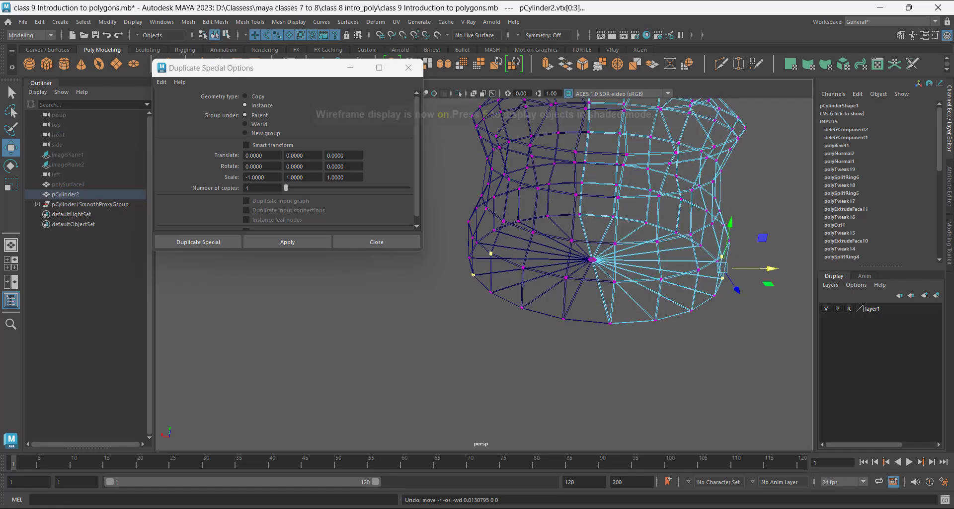
key("5")
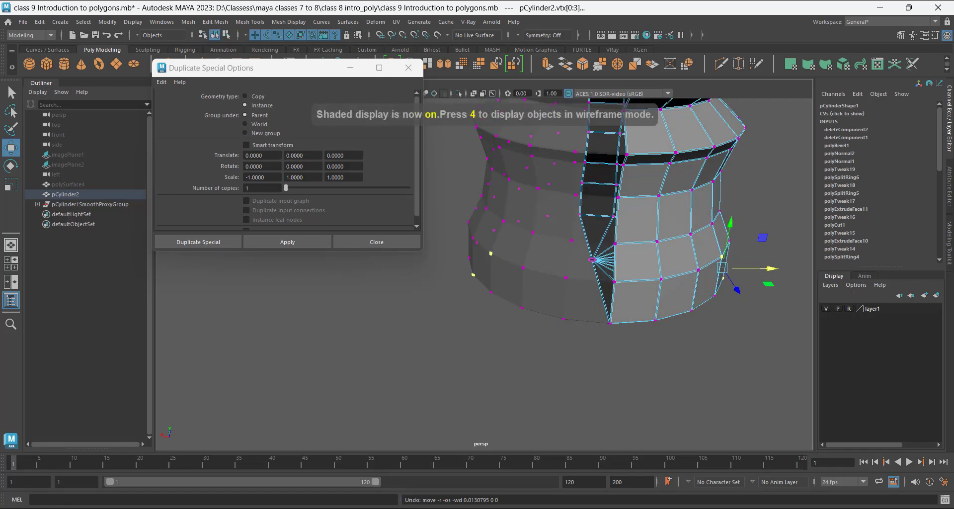
Return the mirrored half to object mode and select the original half's proxy cage.
left_click_drag(663, 241, 636, 219, "alt")
right_click_drag(637, 220, 686, 204)
left_click(775, 214)
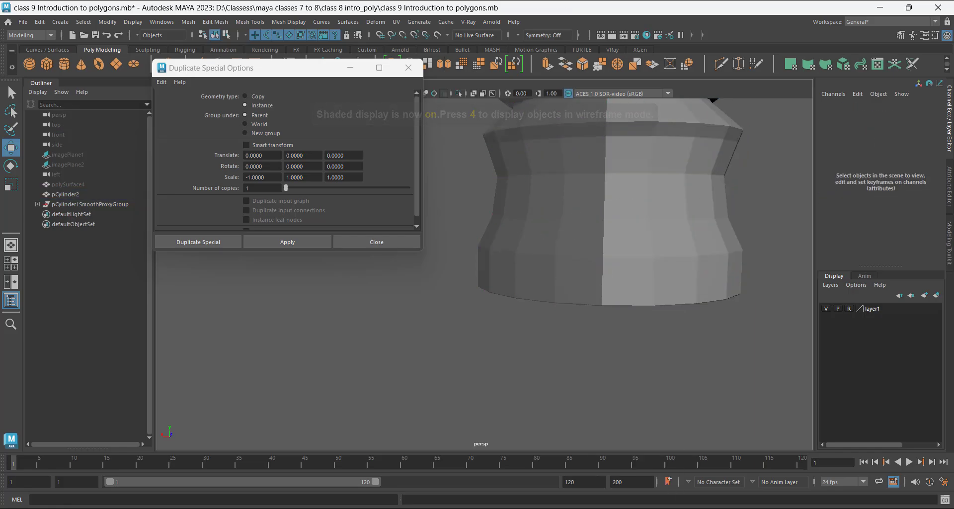
left_click(668, 214)
left_click(554, 214)
left_click_drag(554, 214, 681, 211, "alt")
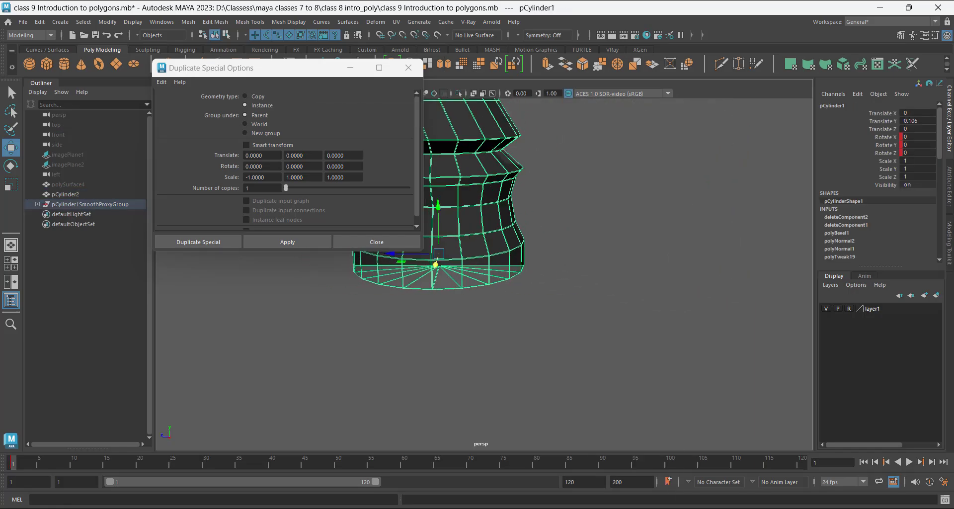
Switch to the four-view layout and close the Duplicate Special options.
middle_click_drag(597, 234, 689, 276, "alt")
key("space")
scroll(650, 340, "down", 4)
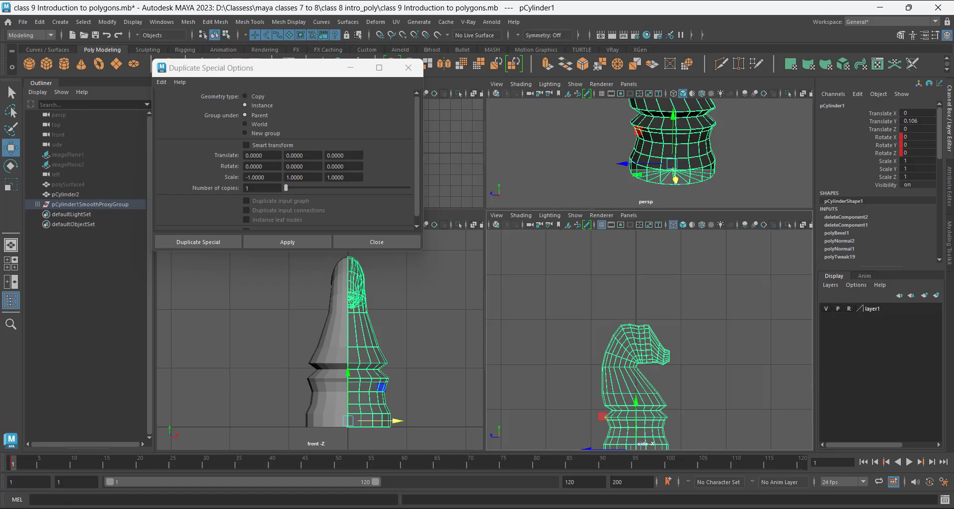
middle_click_drag(649, 353, 647, 300, "alt")
scroll(647, 300, "up", 2)
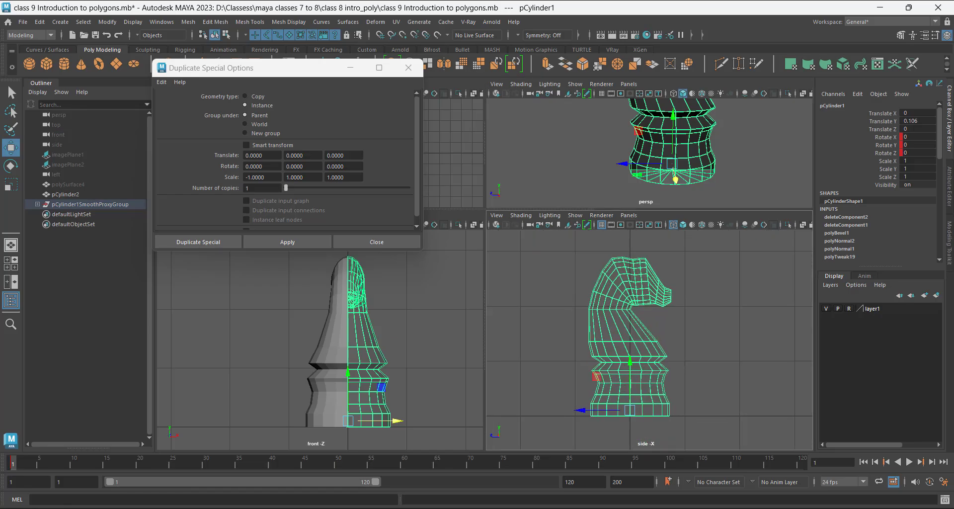
left_click(377, 242)
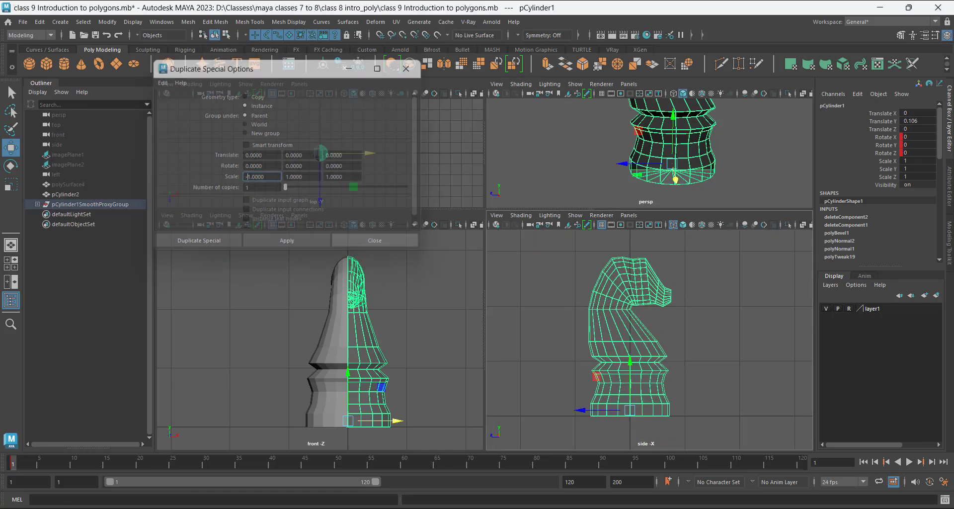
Compare the smooth preview levels on the cage's underside in the perspective view, ending with the preview off.
left_click_drag(696, 149, 636, 151, "alt")
scroll(668, 159, "up", 3)
middle_click_drag(668, 159, 616, 142, "alt")
scroll(660, 159, "up", 3)
left_click_drag(686, 154, 666, 153, "alt")
key("1")
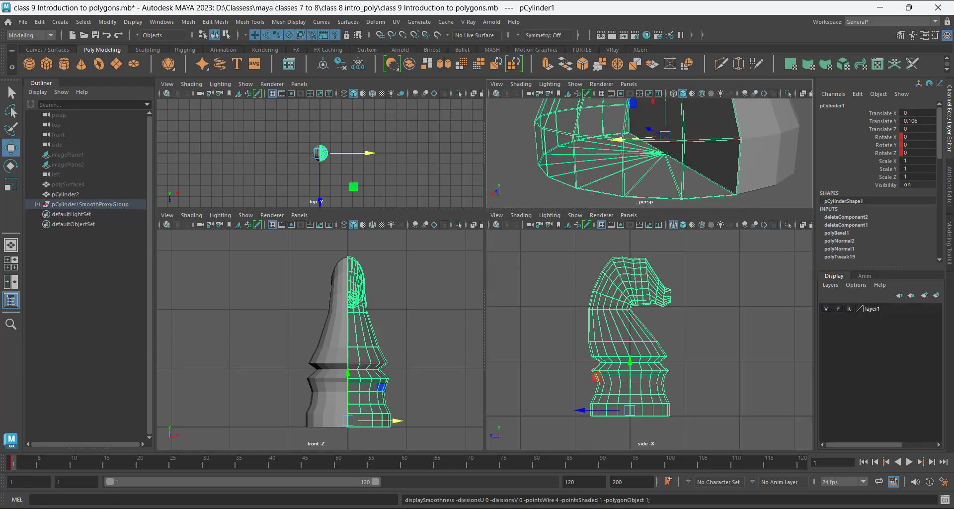
key("2")
key("3")
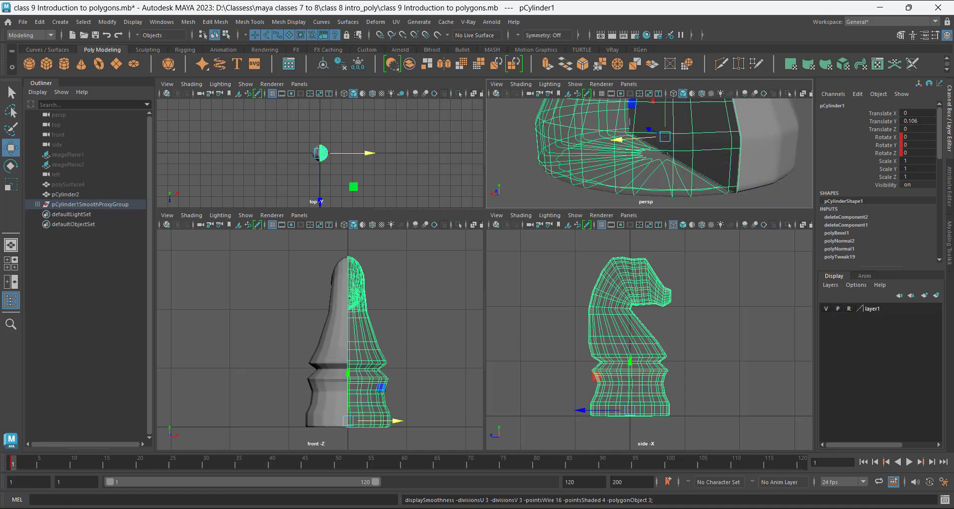
key("1")
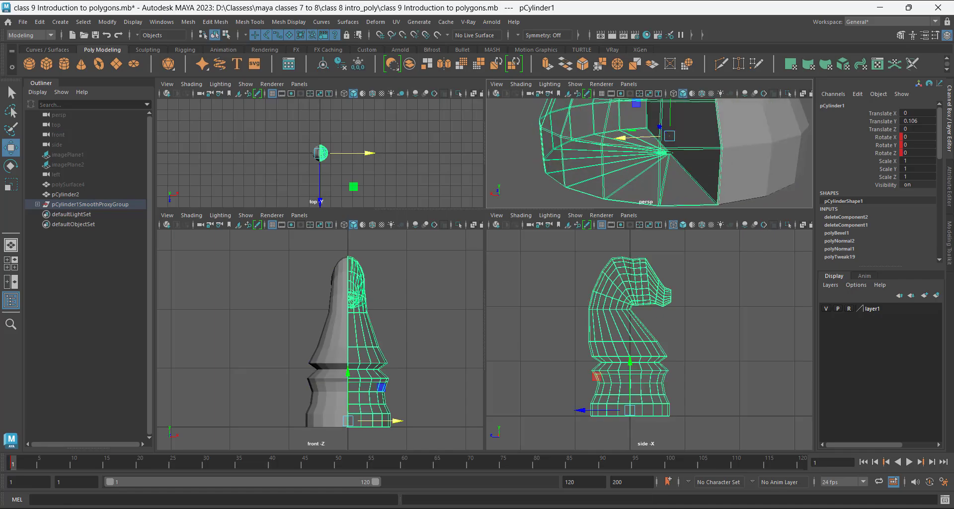
Maximize the perspective view, show the proxy cage's vertices, and select one on the base ring to examine the mesh.
left_click_drag(597, 159, 567, 157, "alt")
key("space")
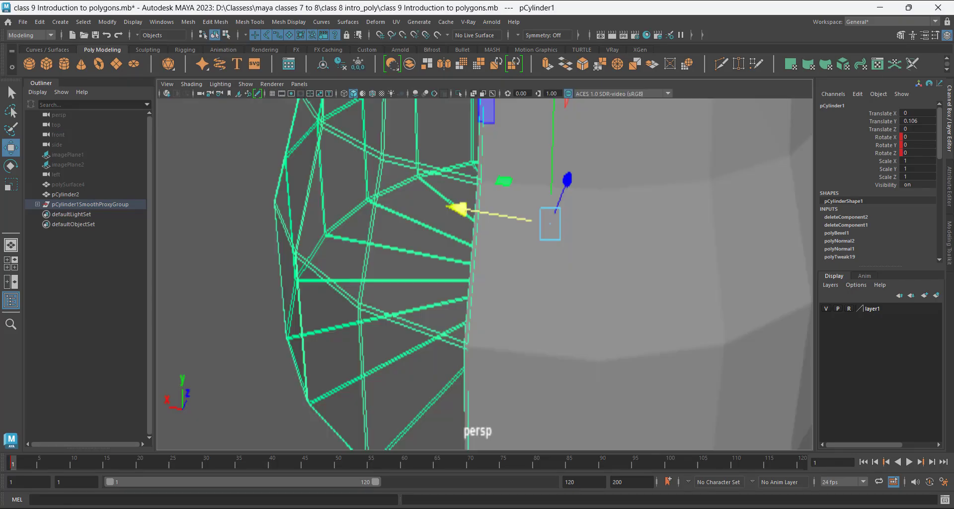
left_click_drag(497, 199, 527, 201, "alt")
right_click(437, 201)
left_click(388, 200)
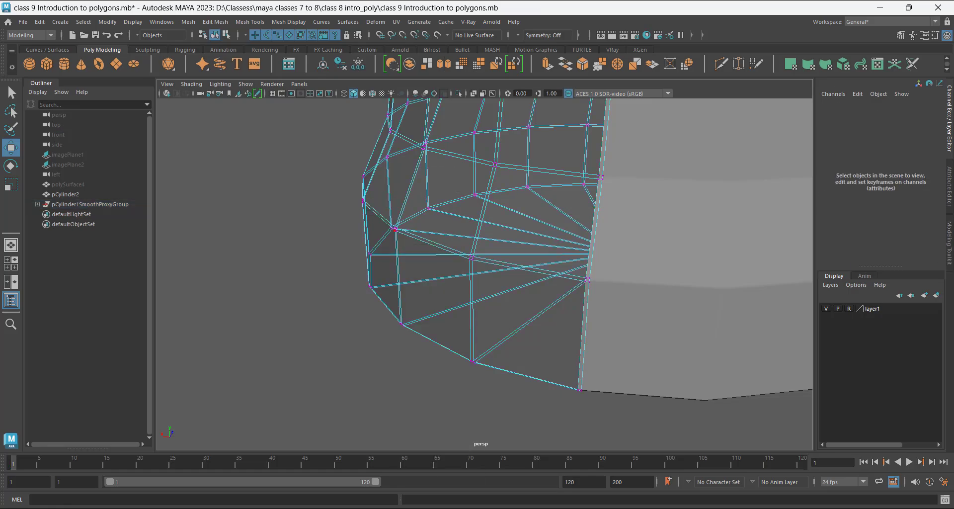
left_click(396, 230)
left_click_drag(497, 239, 485, 258, "alt")
scroll(477, 254, "up", 4)
scroll(482, 231, "down", 5)
scroll(483, 231, "down", 4)
scroll(484, 199, "up", 4)
scroll(484, 259, "down", 4)
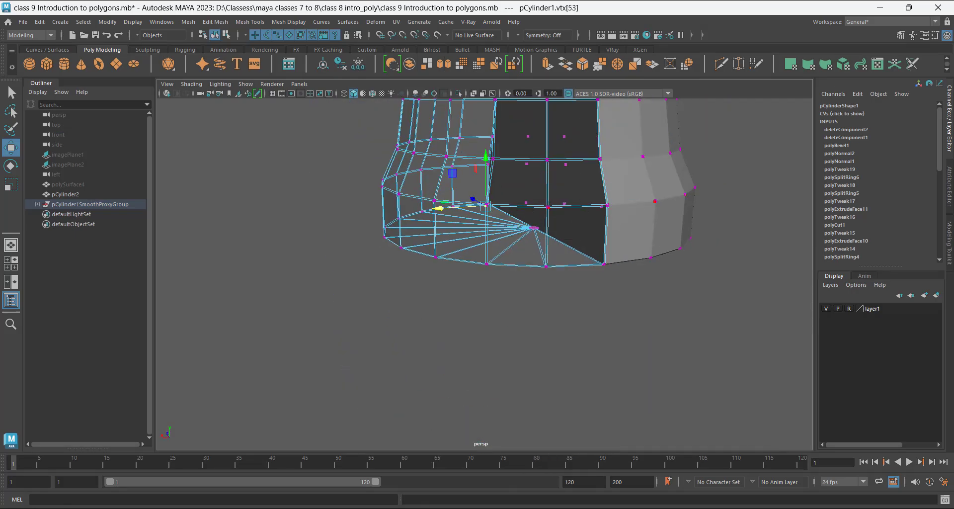
Return to object mode and undo back through the smooth preview changes and the Subdiv Proxy on the original half.
key("F8")
key("ctrl+z")
key("ctrl+z")
key("ctrl+z")
key("ctrl+z")
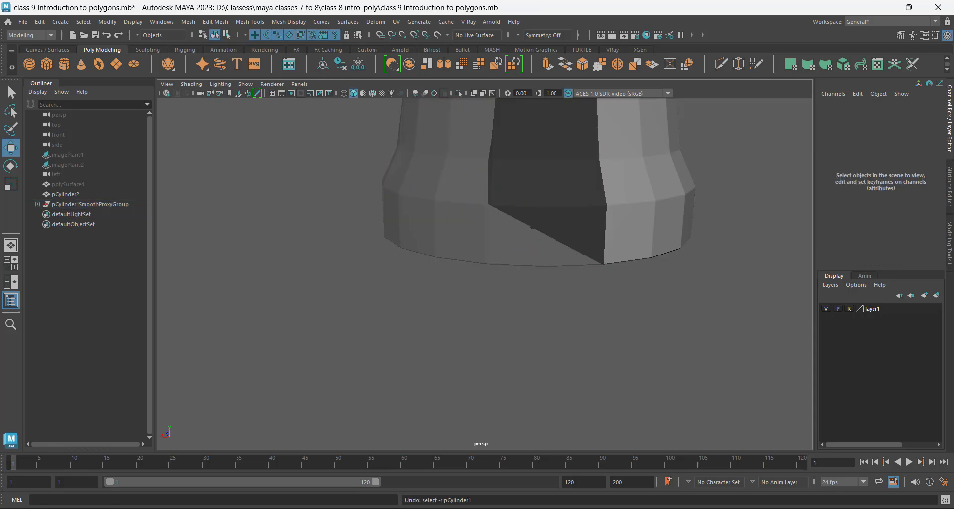
key("ctrl+z")
key("ctrl+z")
key("ctrl+z")
key("ctrl+z")
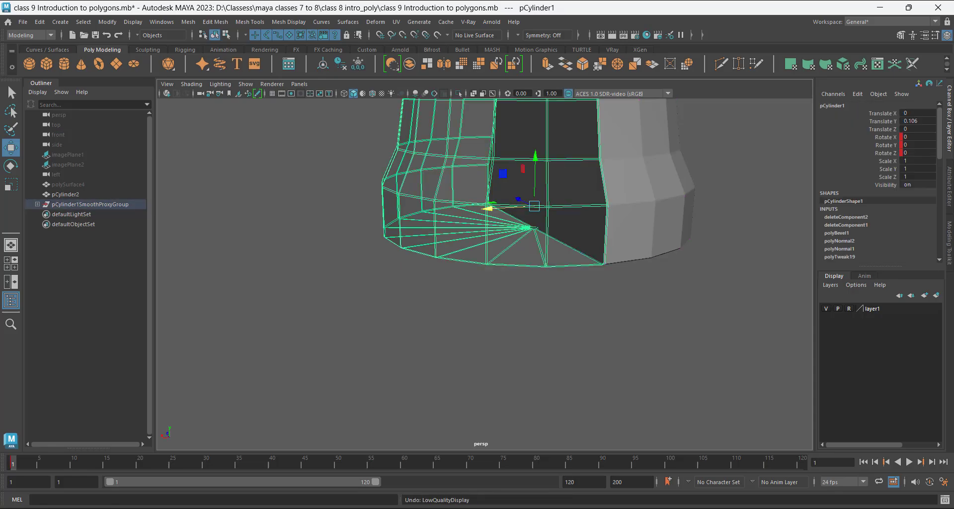
key("ctrl+z")
key("ctrl+z")
key("ctrl+z")
key("ctrl+z")
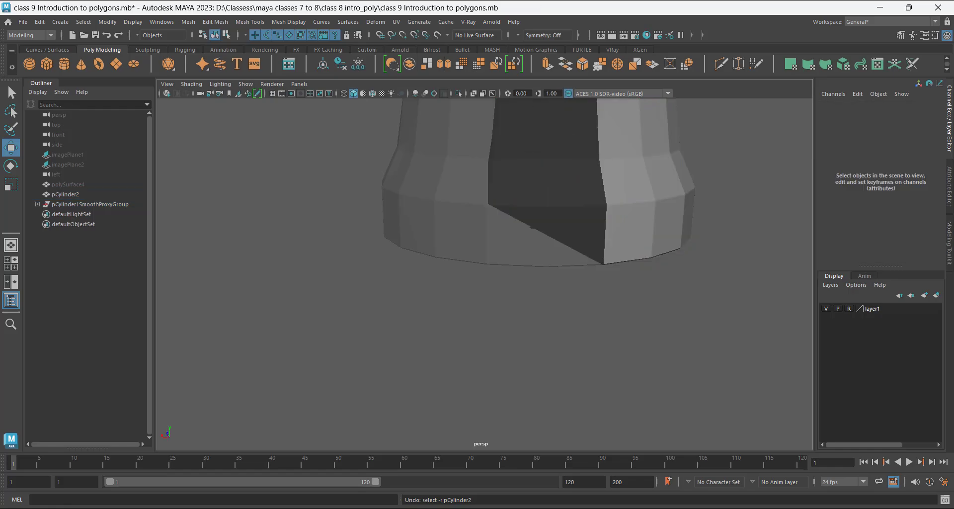
key("ctrl+z")
key("ctrl+z")
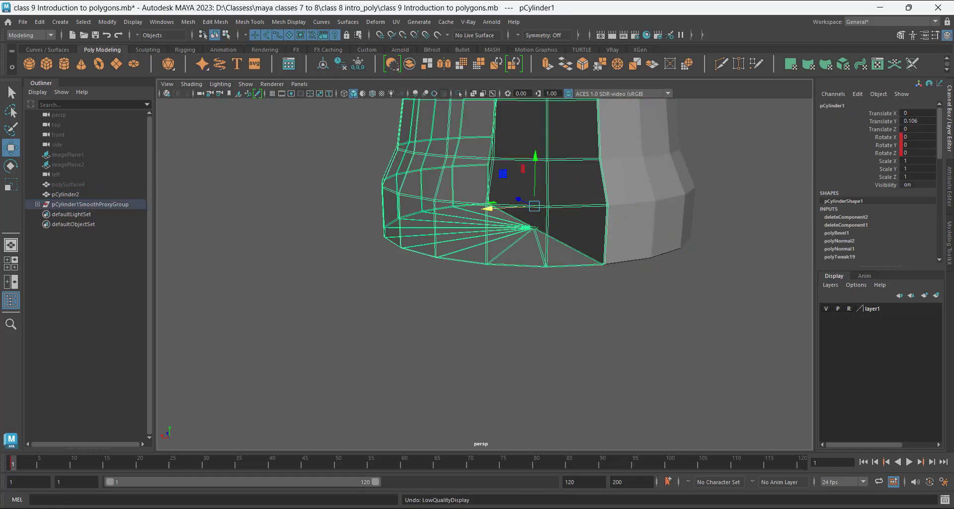
key("ctrl+z")
key("ctrl+z")
key("ctrl+z")
key("ctrl+z")
key("ctrl+z")
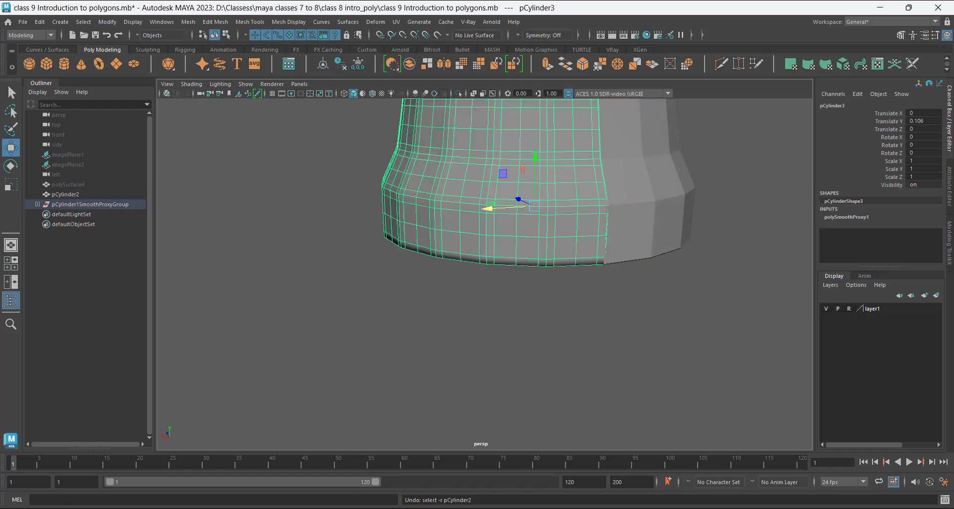
key("ctrl+z")
key("ctrl+z")
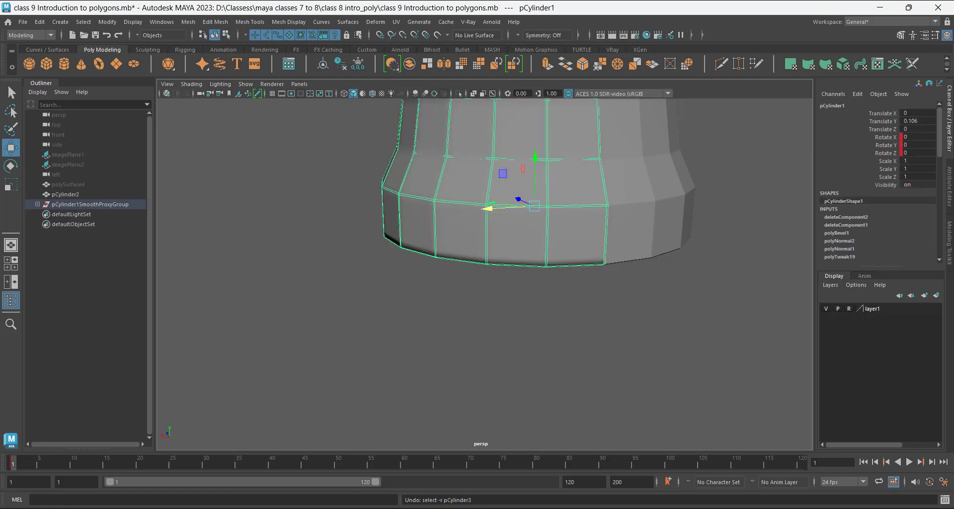
key("ctrl+z")
key("ctrl+z")
key("ctrl+z")
key("ctrl+z")
key("ctrl+z")
key("ctrl+z")
key("ctrl+z")
key("ctrl+z")
key("ctrl+z")
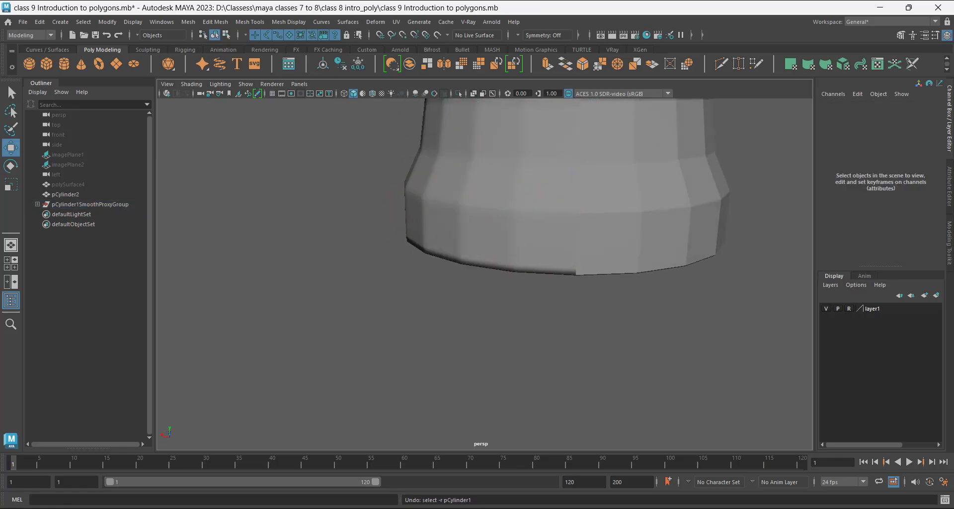
key("ctrl+z")
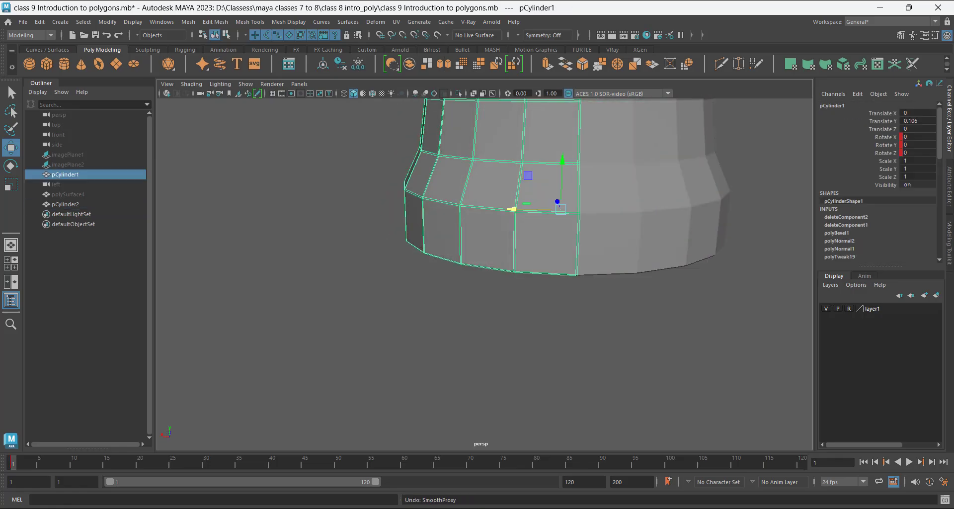
Undo the earlier vertex selections, the mirrored duplicate of the half and the preceding deletion.
key("ctrl+z")
key("ctrl+z")
key("ctrl+z")
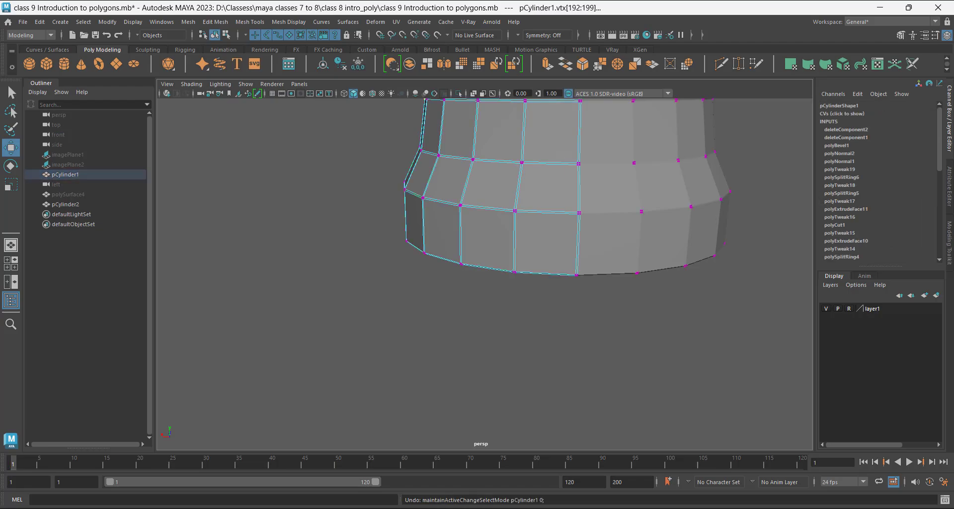
key("ctrl+z")
key("ctrl+z")
key("ctrl+z")
key("ctrl+z")
key("ctrl+z")
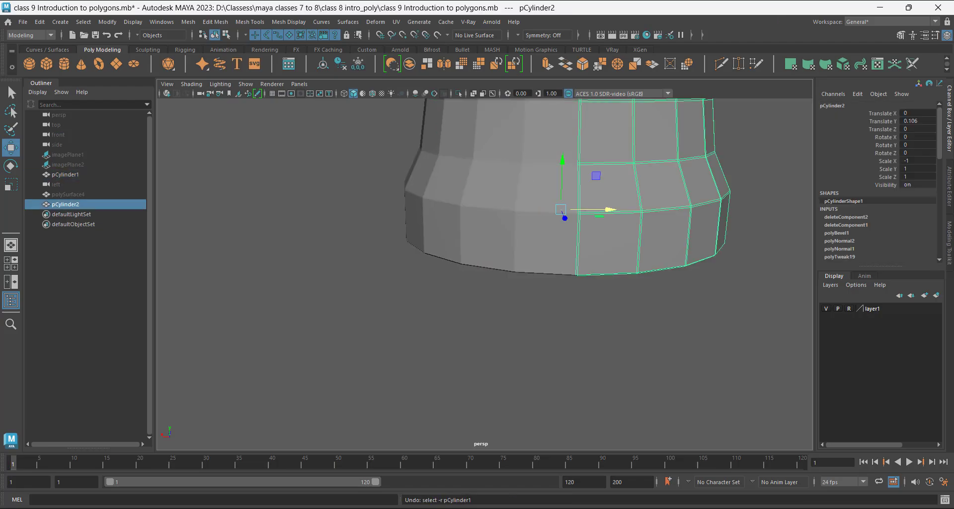
key("ctrl+z")
key("ctrl+z")
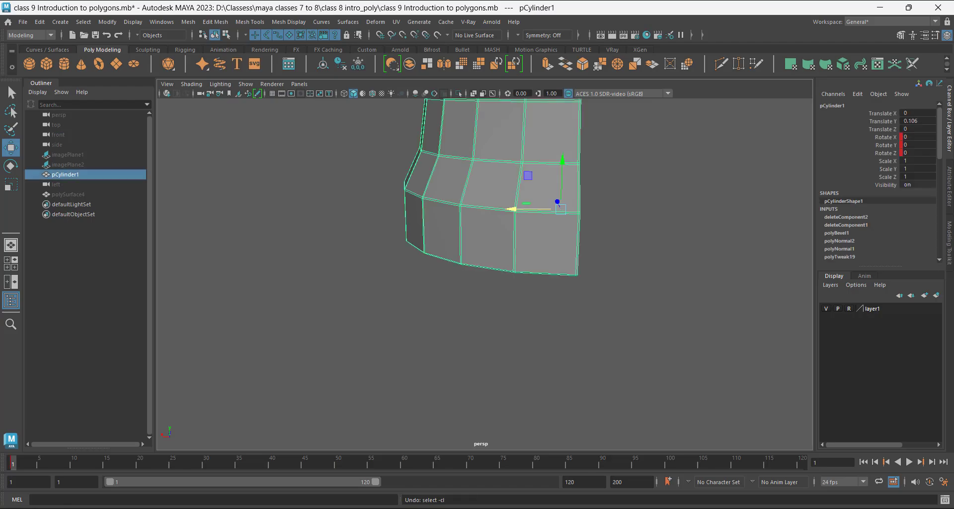
key("ctrl+z")
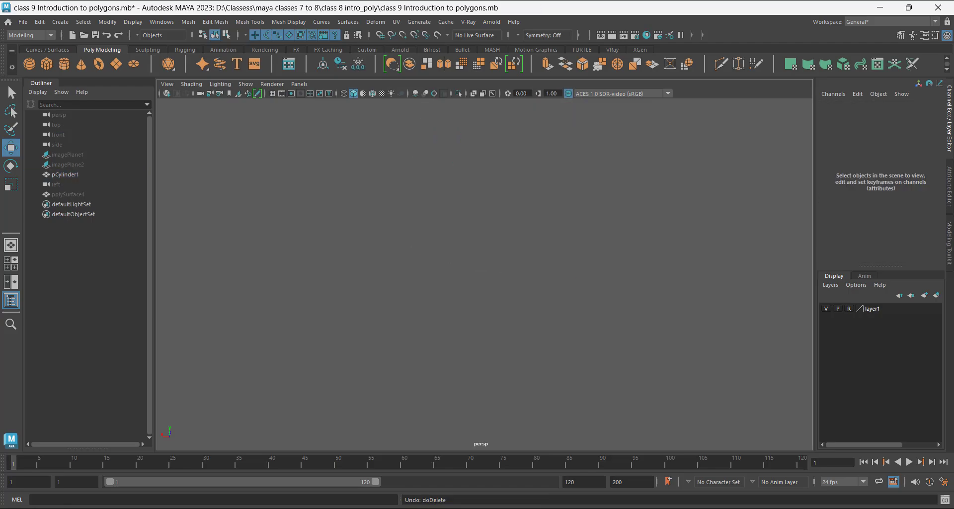
key("ctrl+z")
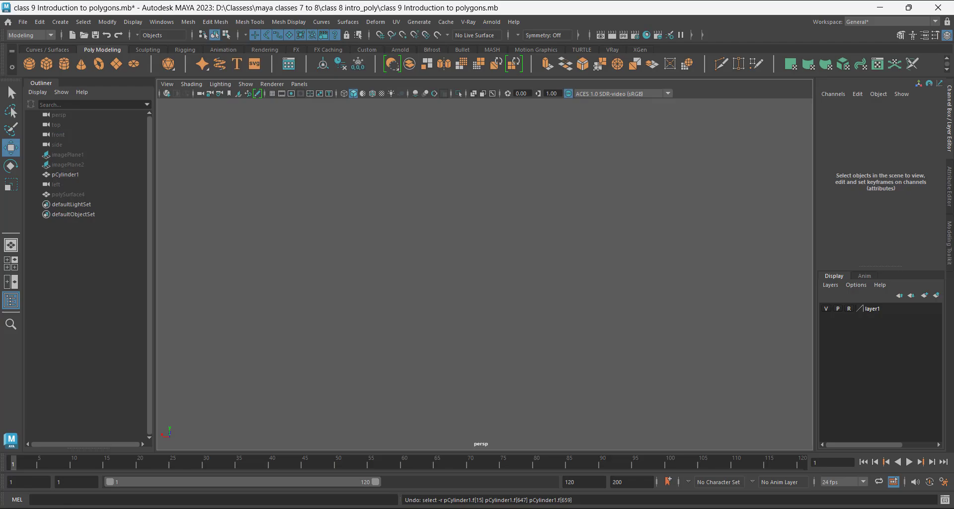
Redo the undone commands up to the mirrored duplicate pCylinder2, with pCylinder1 selected.
left_click(39, 22)
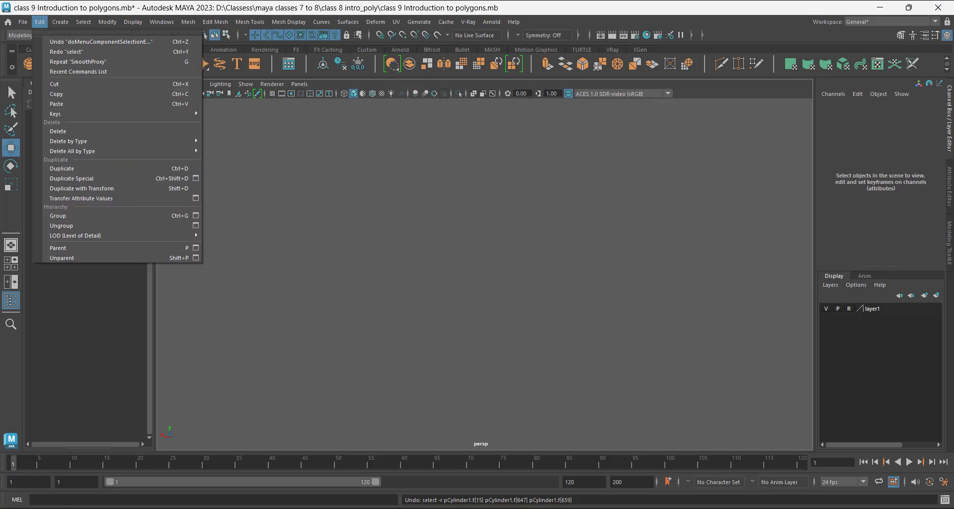
left_click(67, 51)
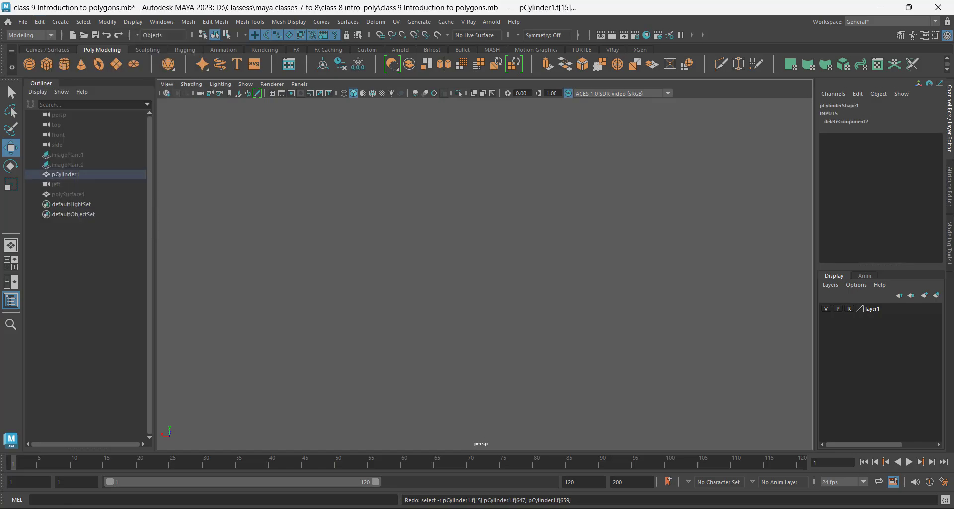
key("shift+z")
key("shift+z")
key("shift+z")
key("shift+z")
key("shift+z")
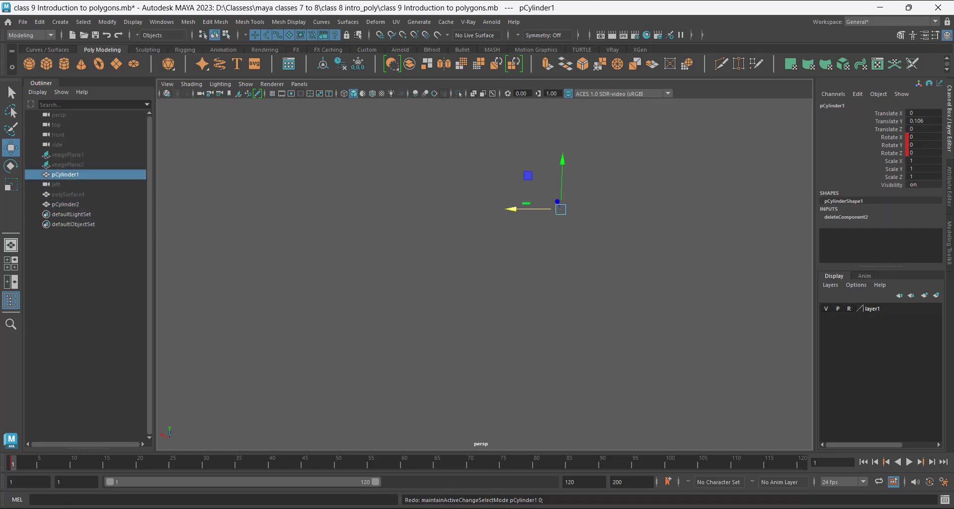
Show all hidden objects in the scene and try to redo further commands.
left_click_drag(447, 259, 566, 263, "alt")
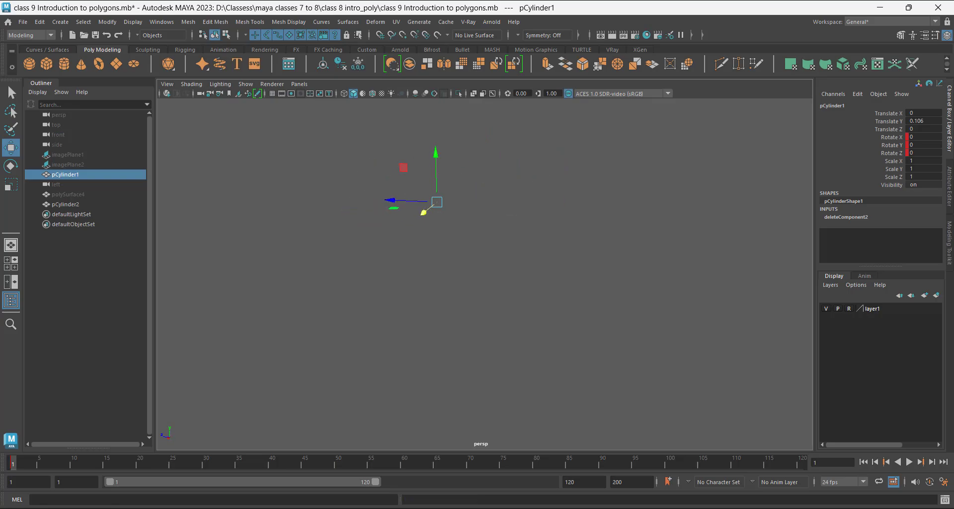
left_click(133, 22)
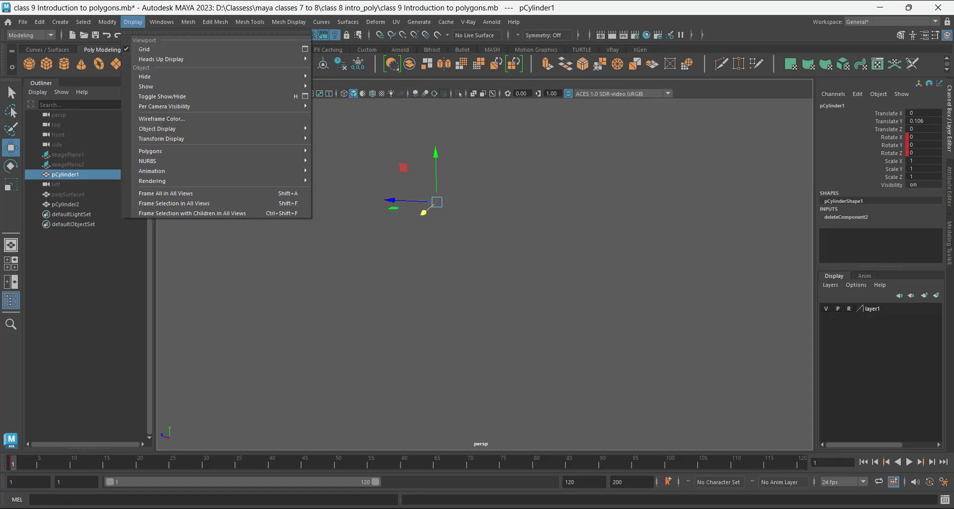
mouse_move(145, 86)
left_click(328, 126)
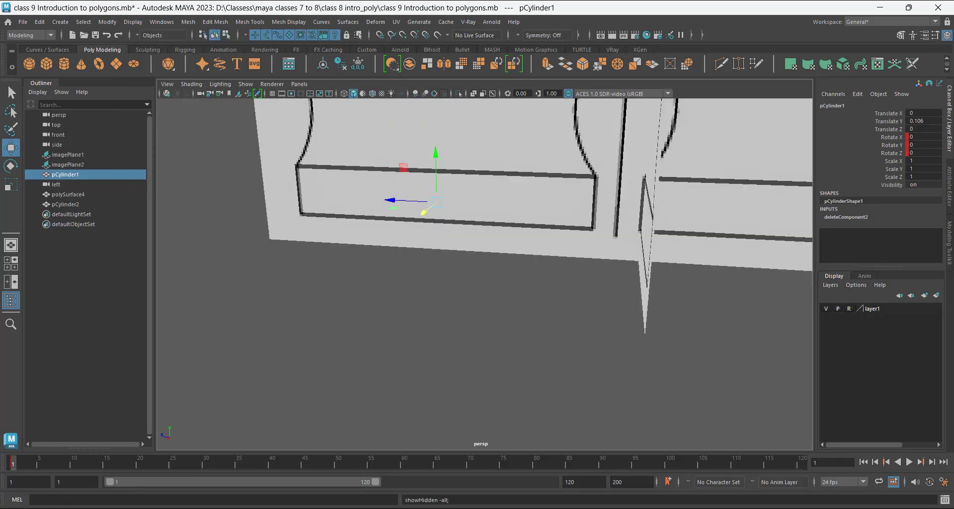
left_click_drag(427, 269, 581, 263, "alt")
key("shift+z")
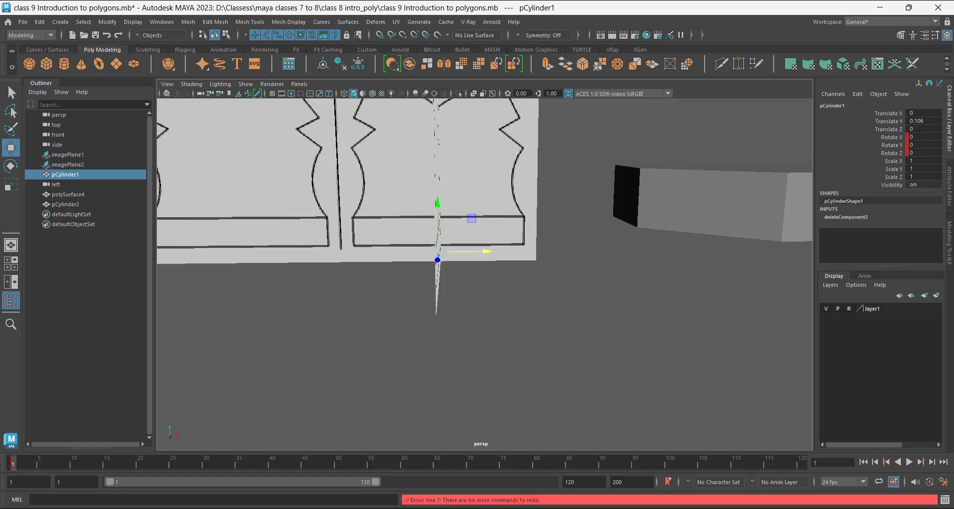
Undo further back through the show-all, the mirrored duplicate, the hiding of unselected objects and the earlier object deletions.
key("z")
key("z")
key("z")
key("z")
key("z")
key("z")
key("z")
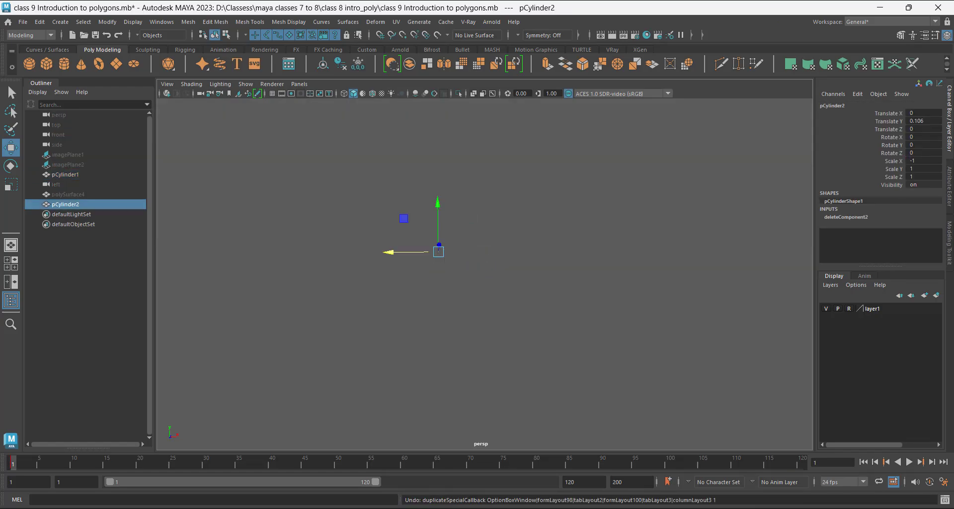
key("z")
key("z")
key("z")
key("z")
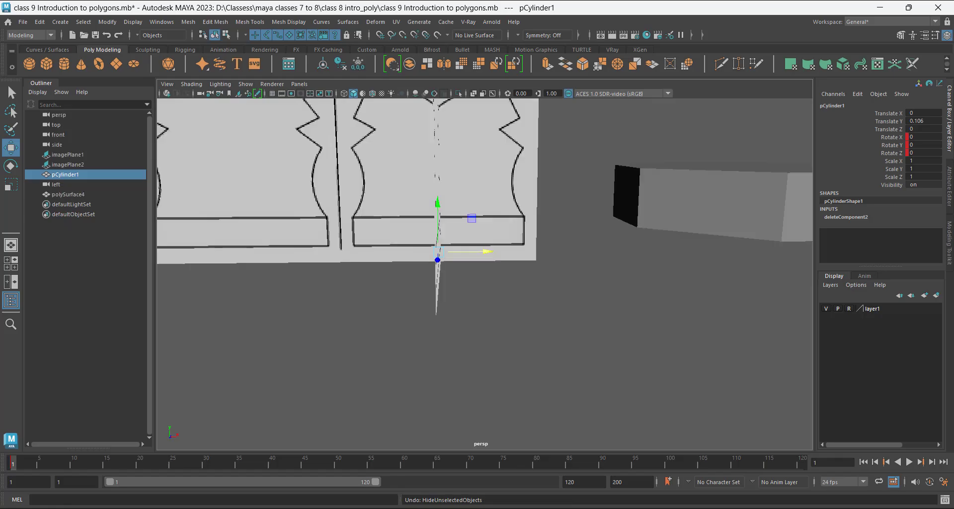
key("z")
key("z")
key("z")
key("z")
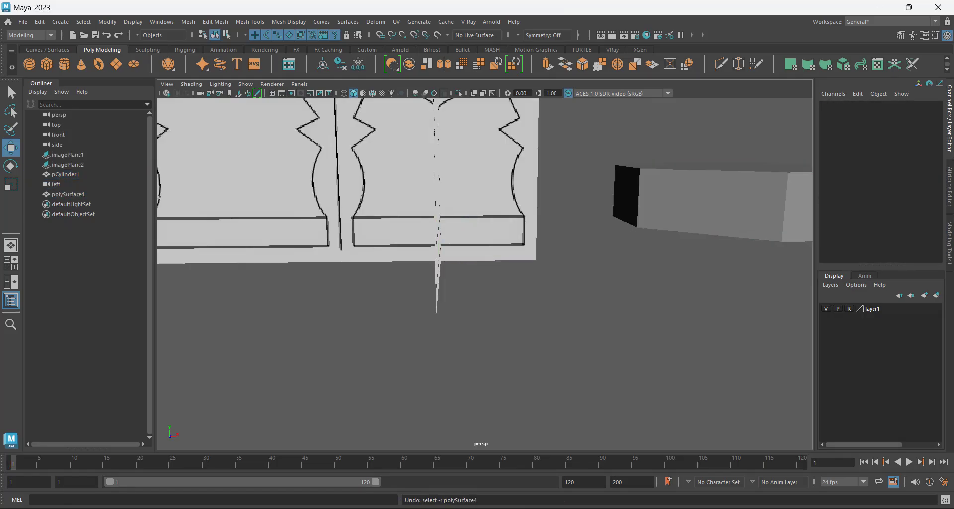
key("z")
key("z")
key("z")
key("z")
key("z")
key("z")
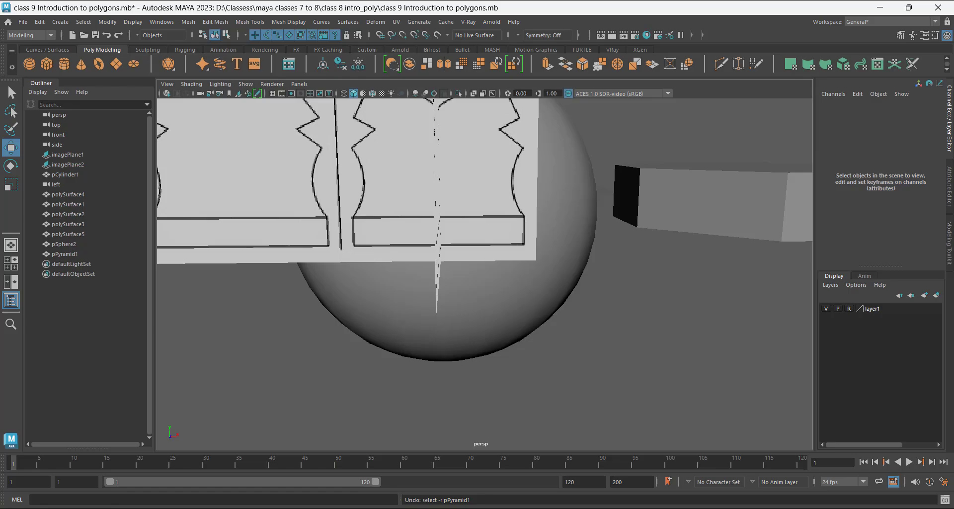
left_click(23, 22)
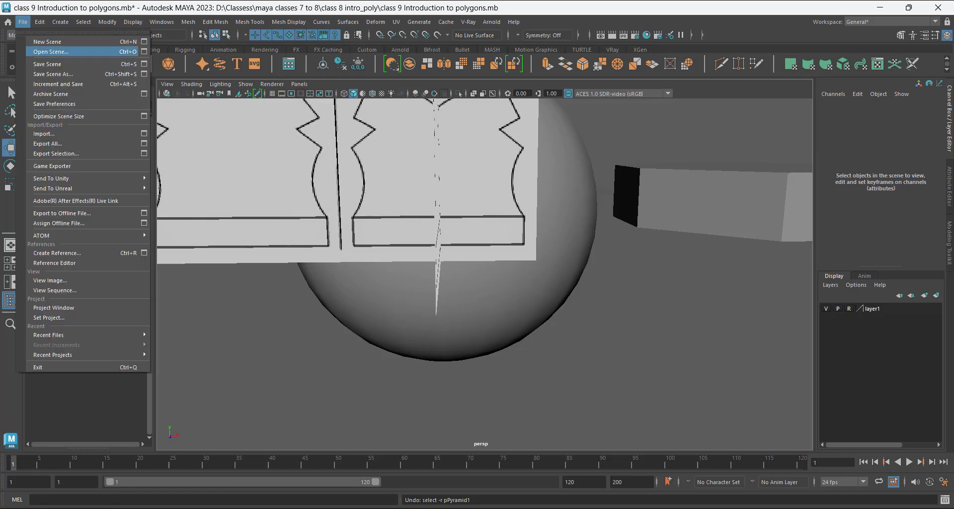
left_click(49, 51)
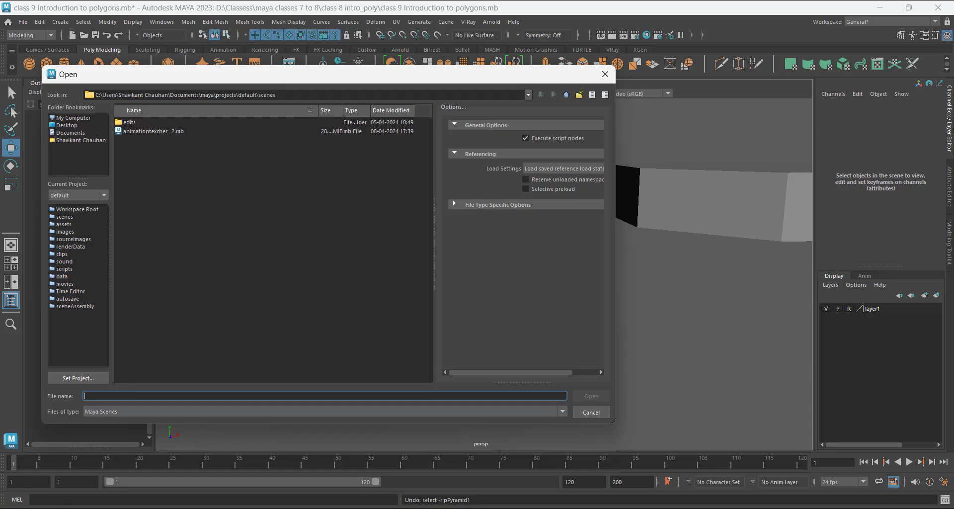
left_click(591, 412)
Switch to File Explorer, copy the path of the class 8 intro_poly folder and return to Maya.
key("alt+Tab")
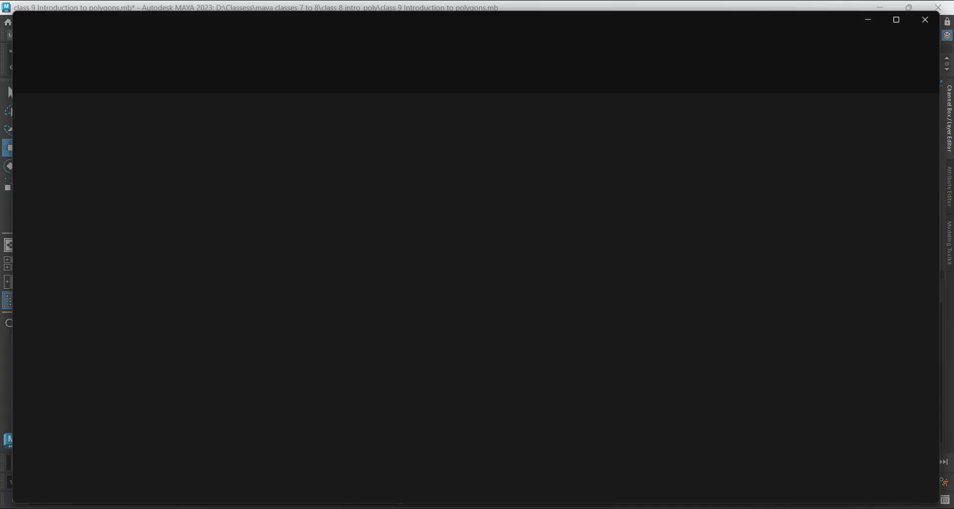
left_click(606, 42)
key("ctrl+c")
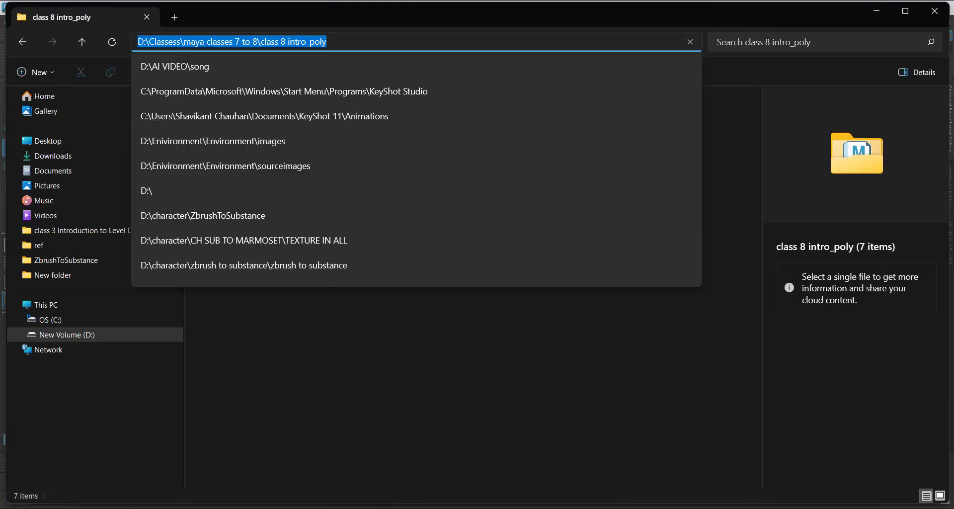
left_click(877, 11)
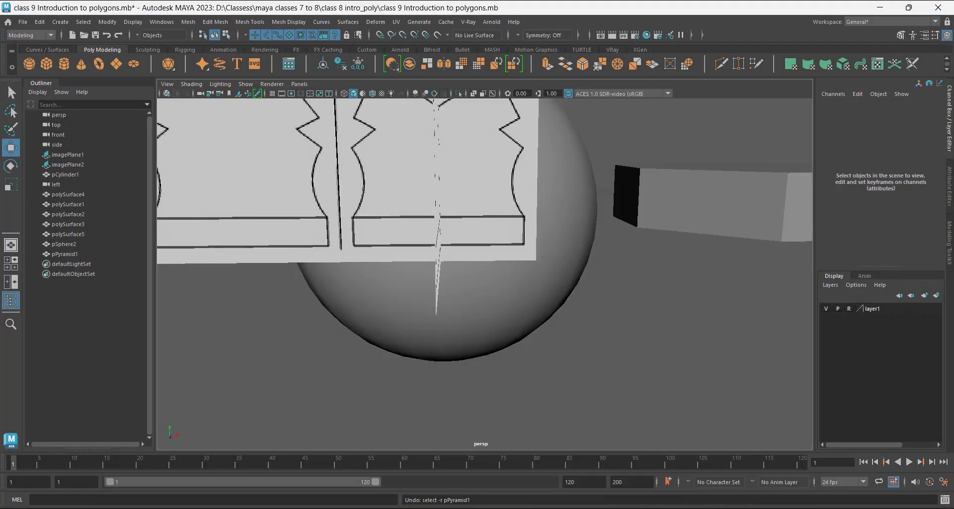
Reopen the scene "class 9 Introduction to polygons.mb" from the copied folder path without saving the current changes.
left_click(23, 22)
left_click(45, 52)
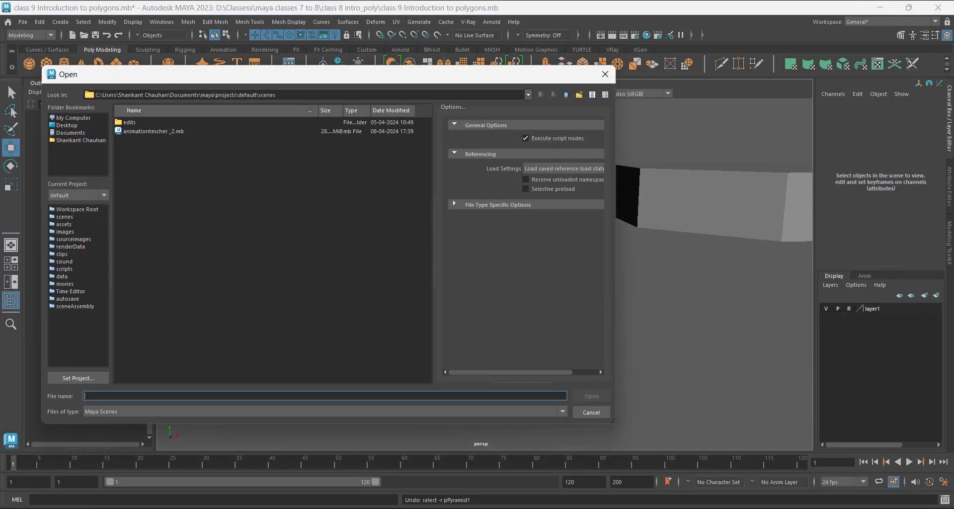
key("ctrl+v")
key("Return")
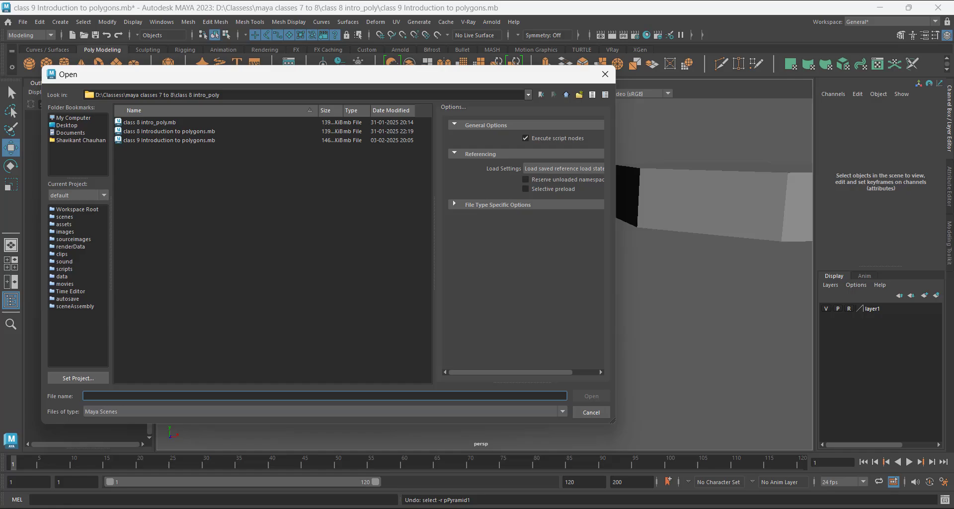
double_click(169, 140)
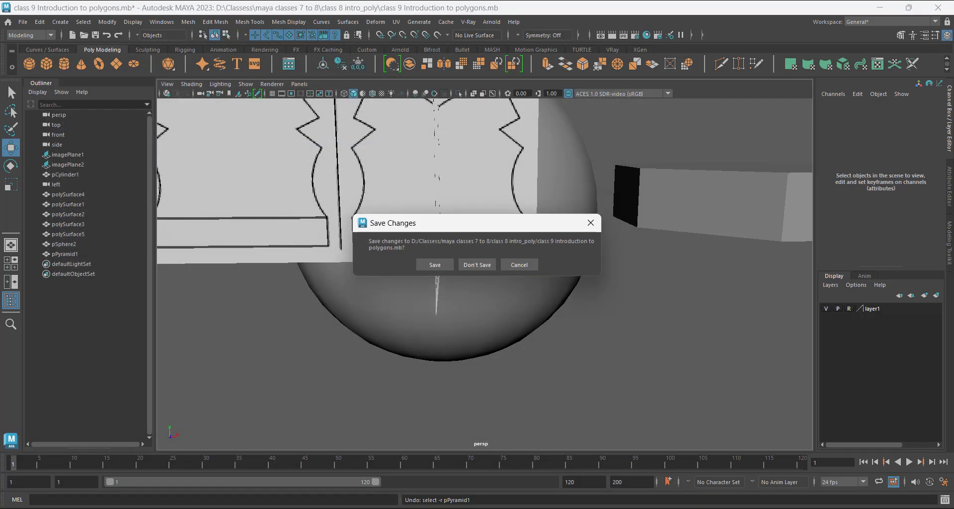
left_click(477, 264)
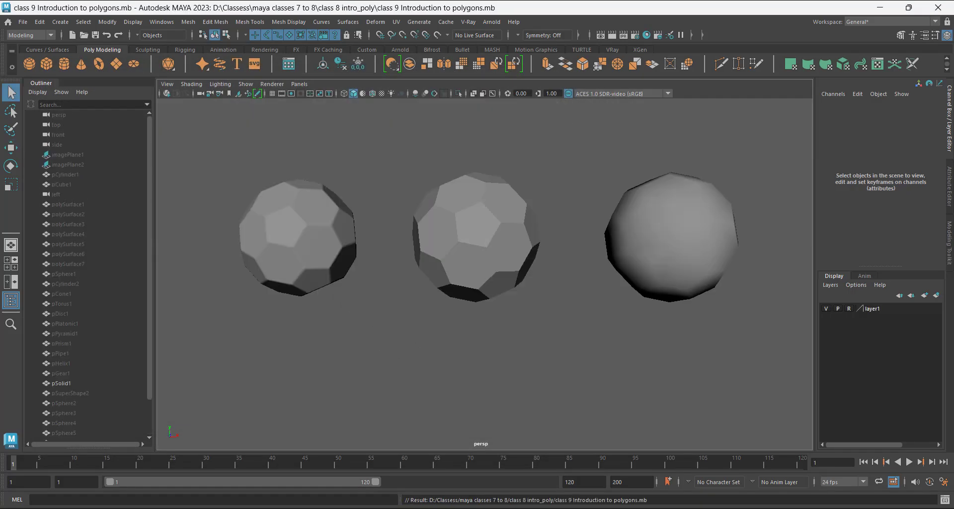
Show all hidden objects in the scene.
scroll(479, 268, "down", 5)
left_click_drag(447, 249, 522, 280, "alt")
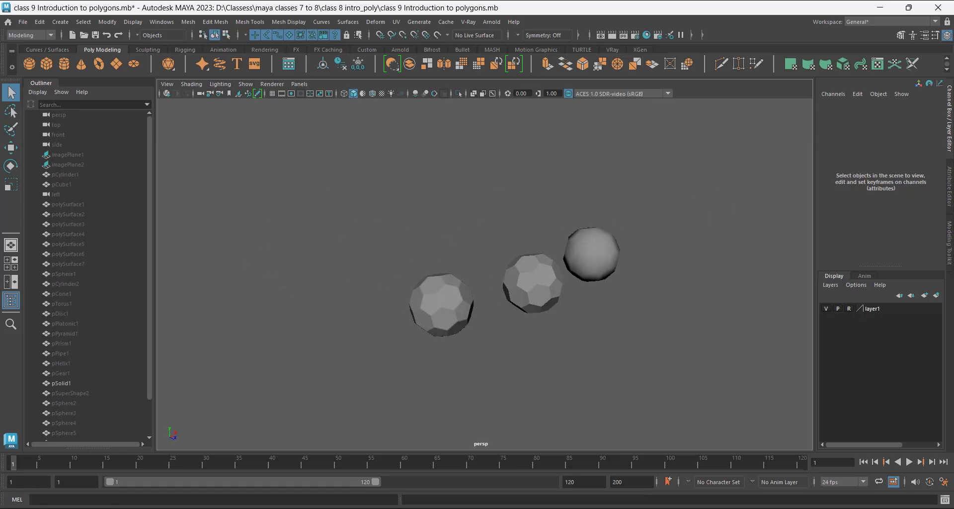
left_click(133, 22)
mouse_move(146, 87)
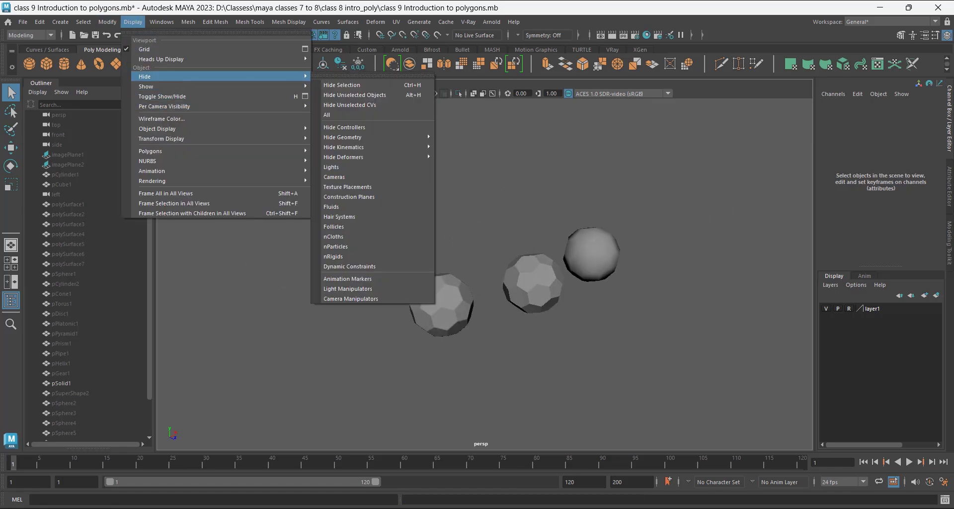
left_click(327, 127)
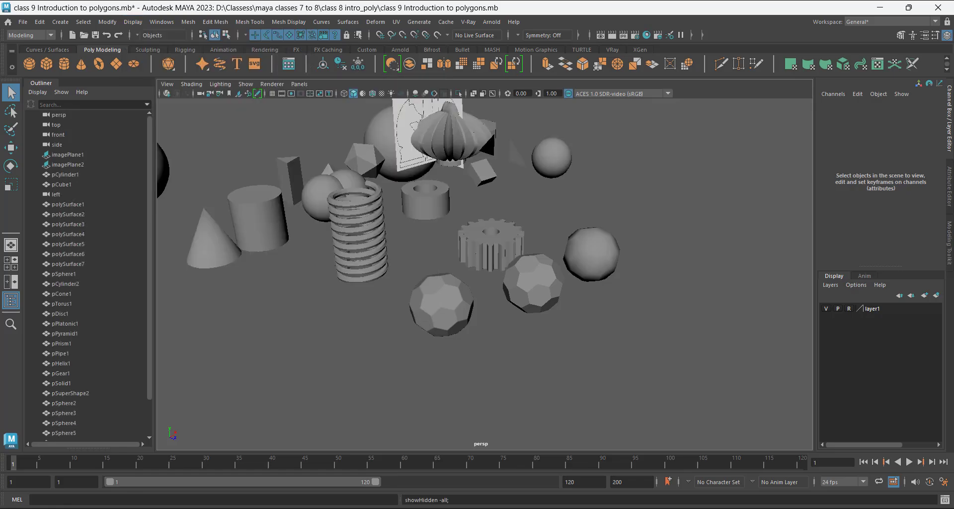
Delete the group of primitives in front of the reference planes, including the soccer-ball solids, gear, helix, pipe, cone and cylinder.
scroll(479, 268, "down", 3)
mouse_move(448, 258)
left_mouse_down("alt")
mouse_move(527, 261)
mouse_move(447, 268)
left_mouse_up("alt")
scroll(497, 268, "down", 3)
left_click_drag(618, 229, 354, 398)
key("Delete")
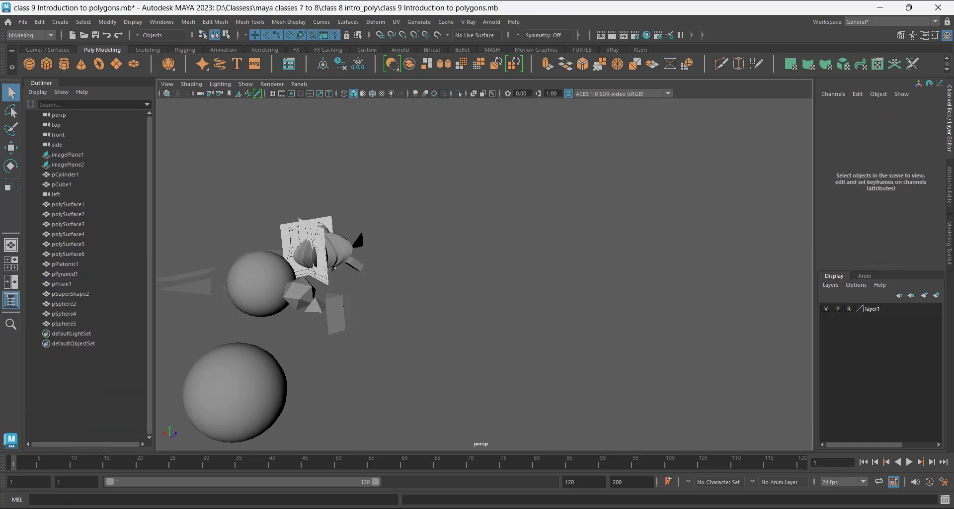
Delete the two large spheres and the flat polygon pieces beside them.
left_click(234, 393)
key("Delete")
left_click(258, 283)
key("Delete")
left_click_drag(182, 244, 258, 314)
key("Delete")
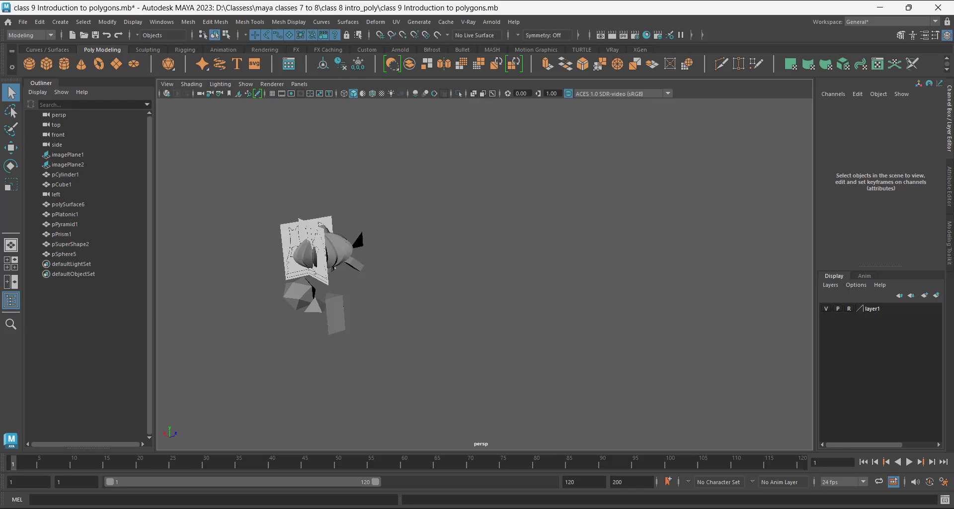
Delete the super shape covering the chess knight, along with the sphere and polygon piece beside it.
left_click_drag(320, 258, 291, 246, "alt")
scroll(283, 229, "up", 3)
left_click(278, 219)
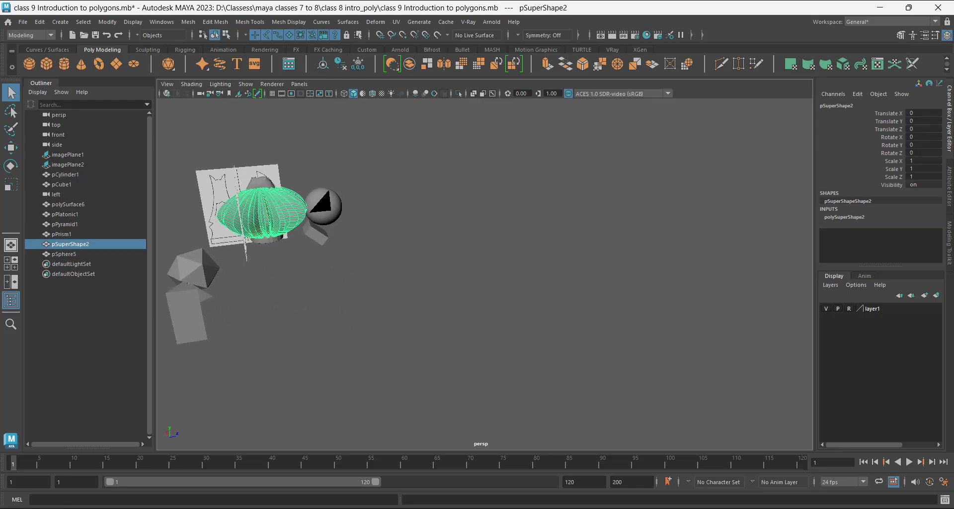
key("Delete")
left_click_drag(313, 183, 340, 253)
key("Delete")
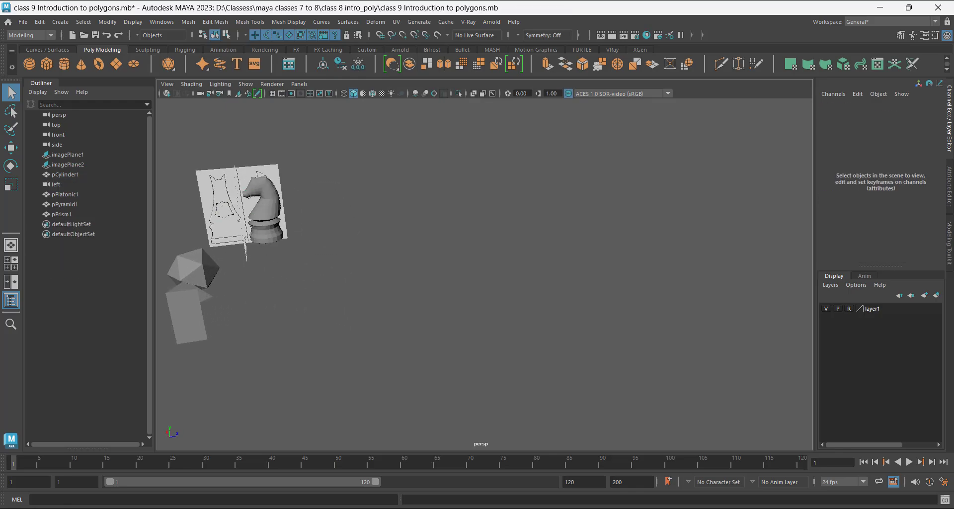
Delete the platonic solid, the prism and the pyramid near the reference planes.
left_click(195, 271)
key("Delete")
left_click(187, 314)
key("Delete")
left_click(202, 289)
key("Delete")
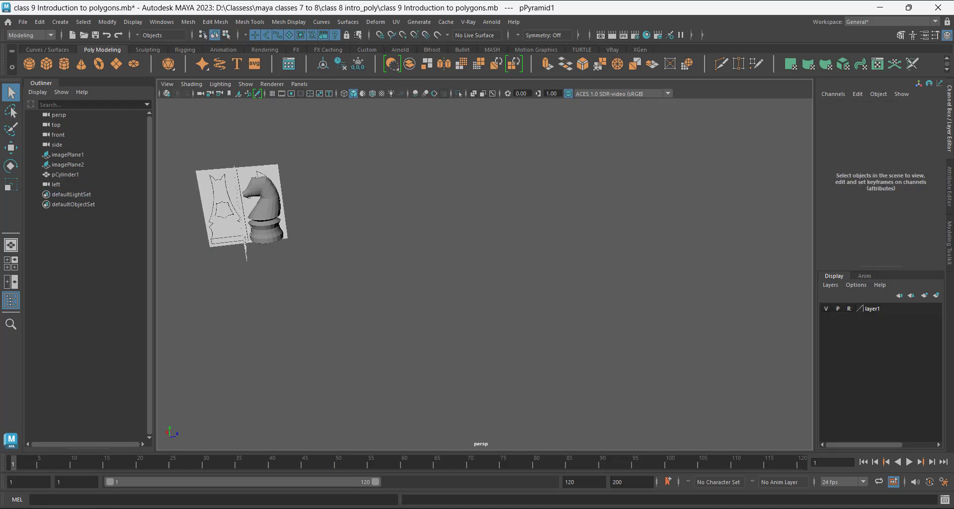
Examine the chess knight mesh and its reference image planes up close from the front.
scroll(263, 209, "up", 3)
middle_click_drag(223, 208, 422, 268, "alt")
left_click_drag(422, 268, 318, 263, "alt")
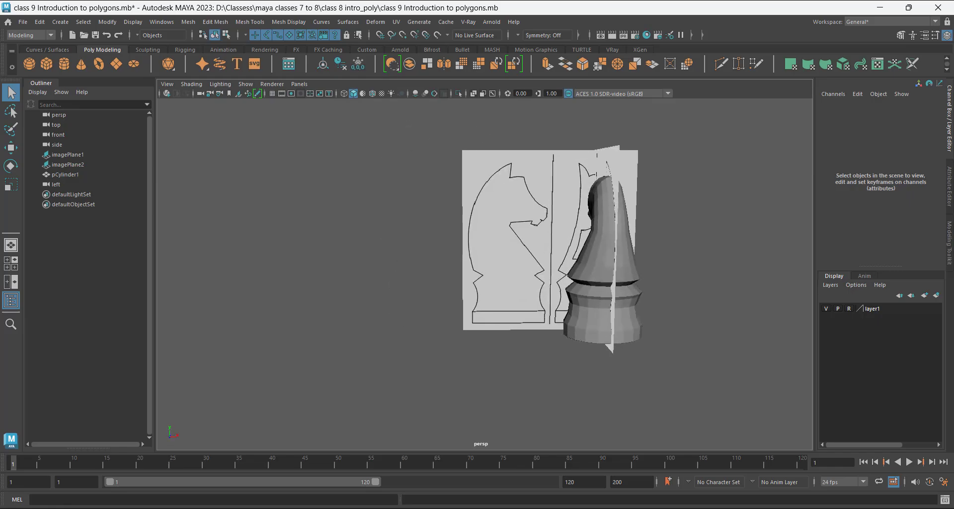
scroll(348, 263, "up", 2)
middle_click_drag(422, 263, 321, 246, "alt")
left_click_drag(321, 246, 338, 279, "alt")
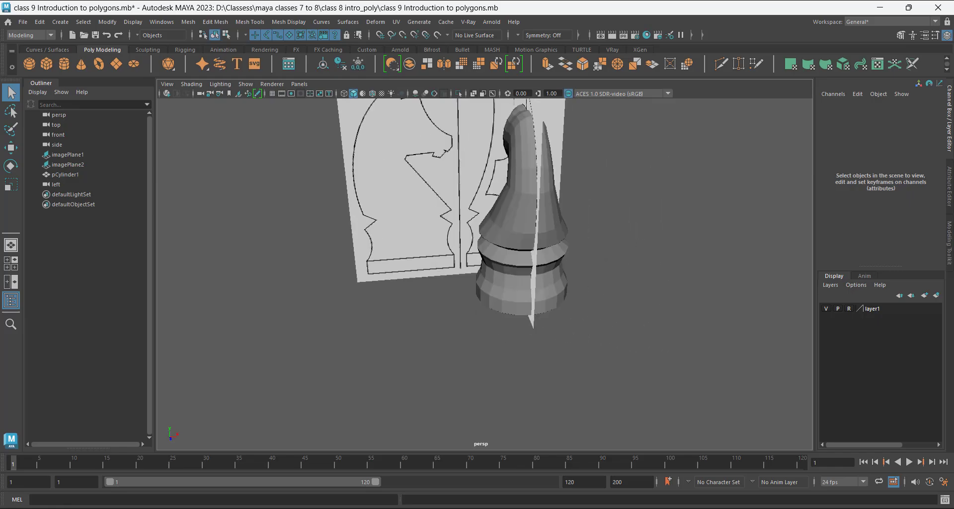
Open the Preferences and enable Show the ViewCube.
left_click(943, 482)
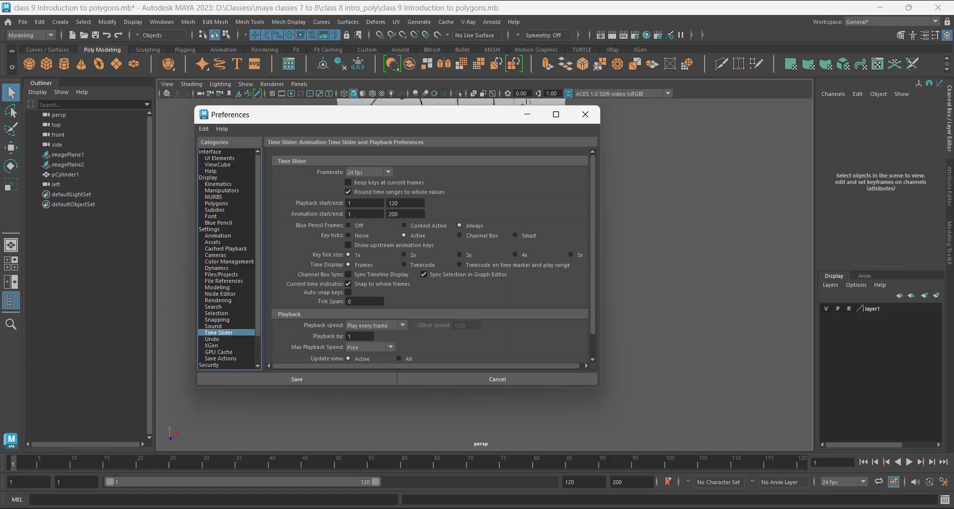
left_click(210, 151)
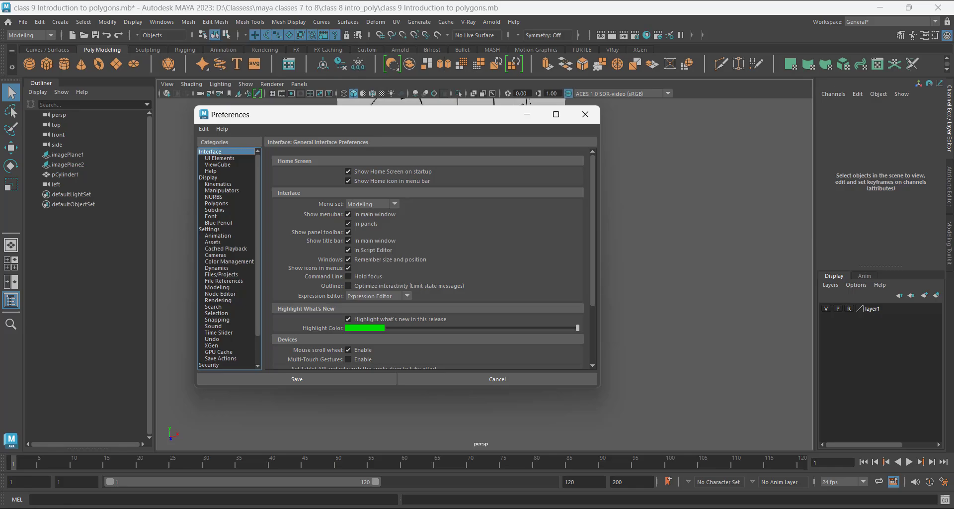
left_click(219, 158)
left_click(218, 165)
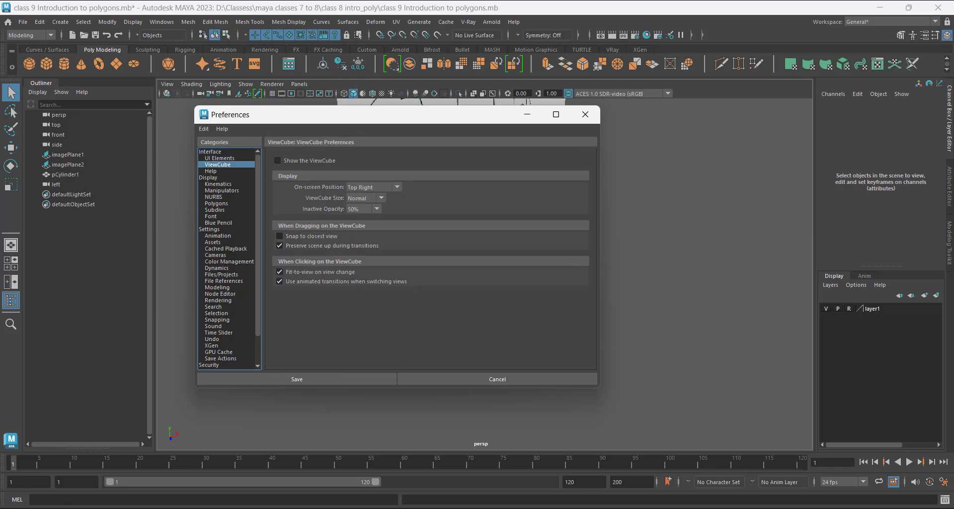
left_click(278, 160)
left_click_drag(328, 114, 307, 125)
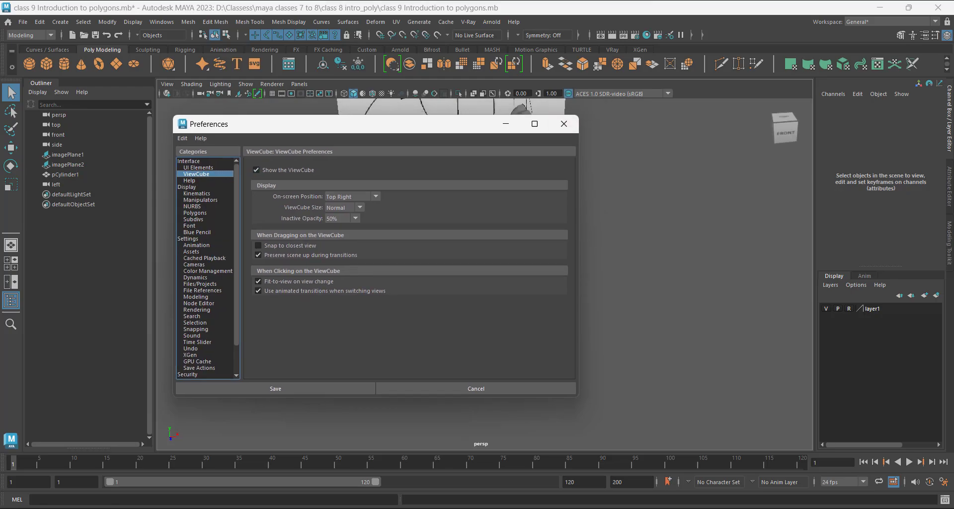
left_click(256, 169)
left_click(256, 169)
Review the Help and Display preferences, including the Polygons, Subdivs and NURBS categories.
left_click(190, 180)
left_click(187, 187)
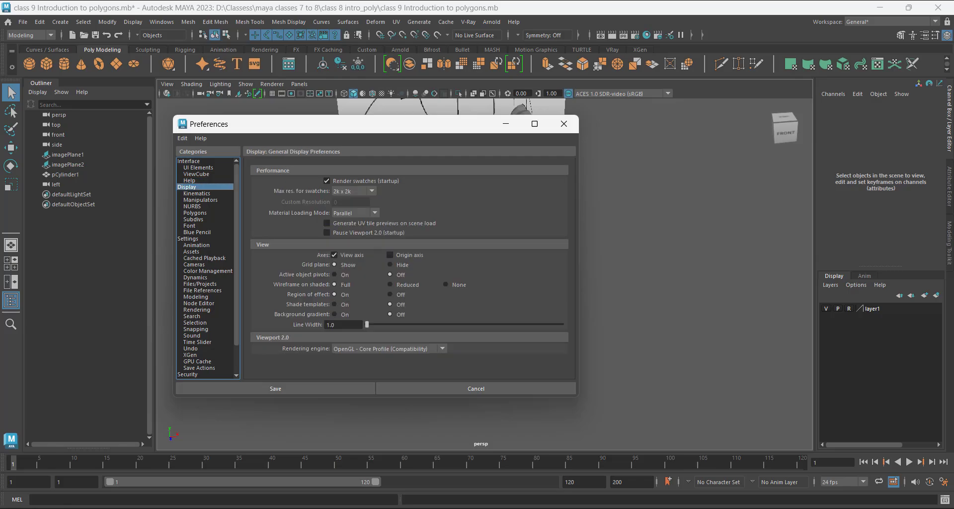
left_click(195, 212)
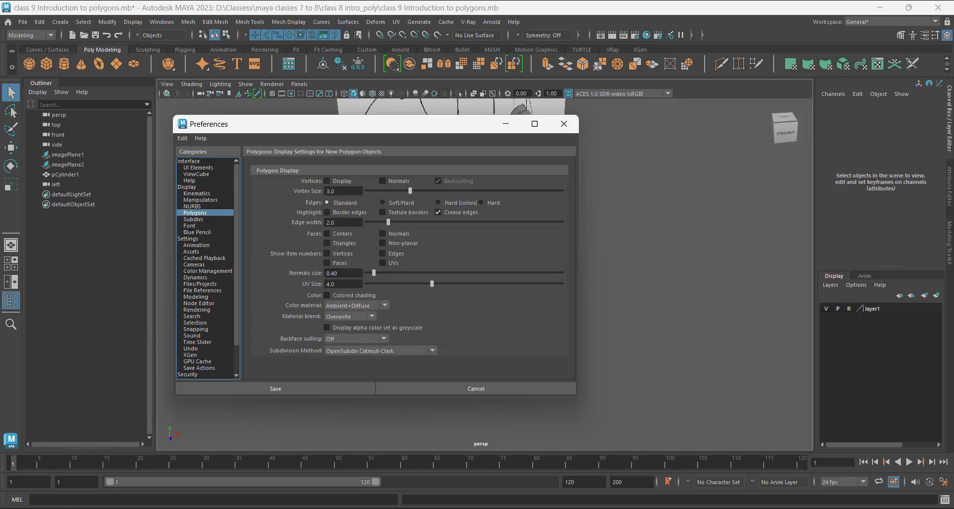
left_click(193, 220)
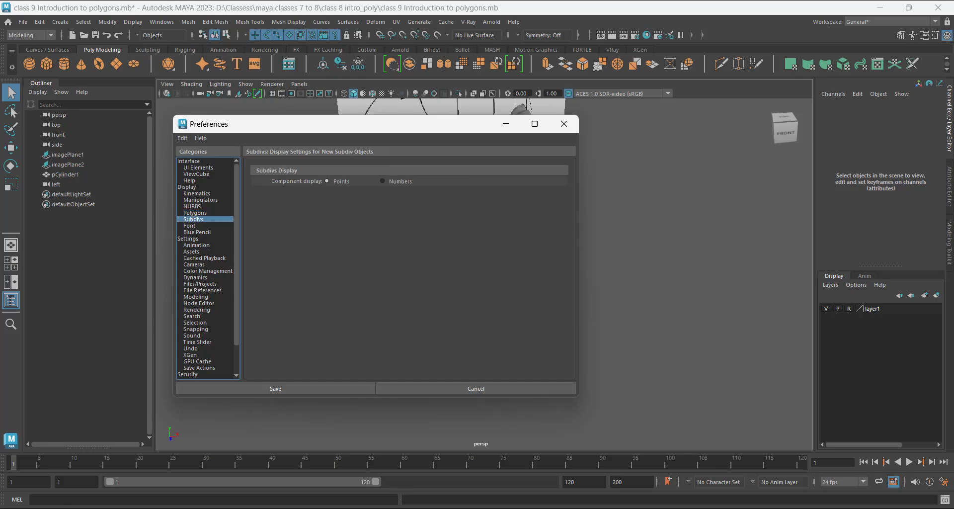
left_click(195, 212)
left_click(192, 206)
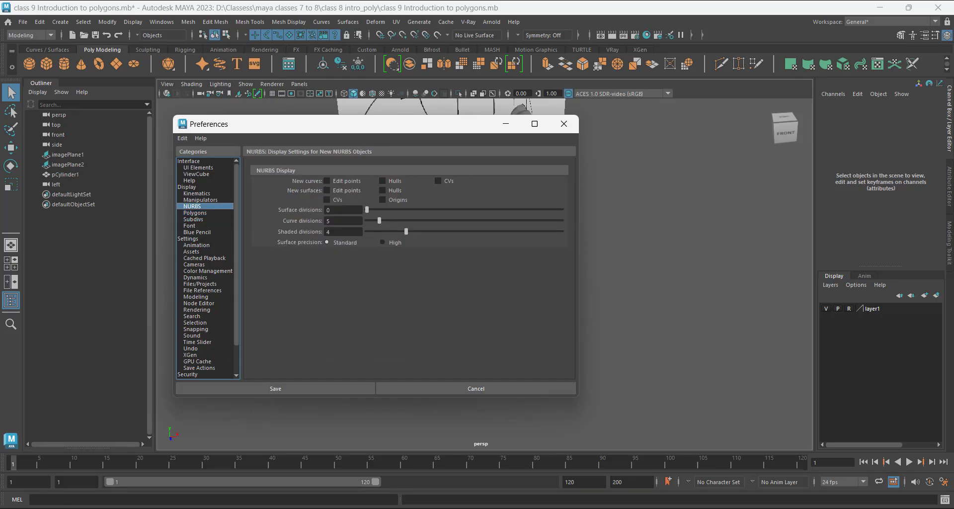
left_click(195, 213)
Review the general Settings and Animation preferences, and check the available linear working units.
left_click(188, 239)
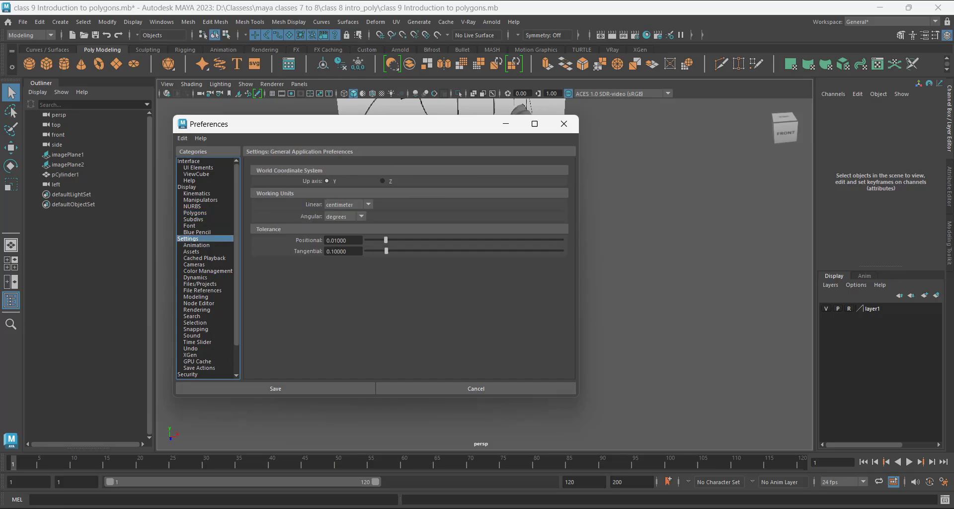
left_click(196, 245)
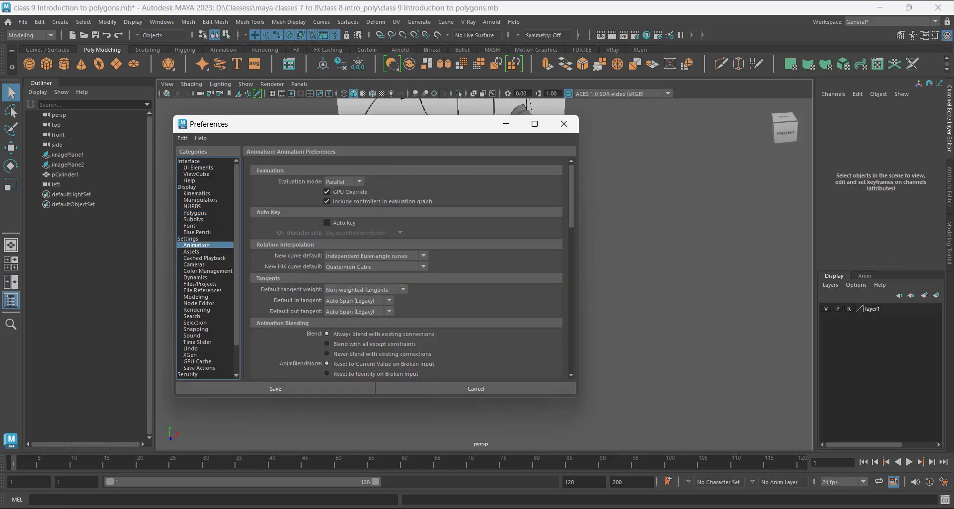
left_click(188, 238)
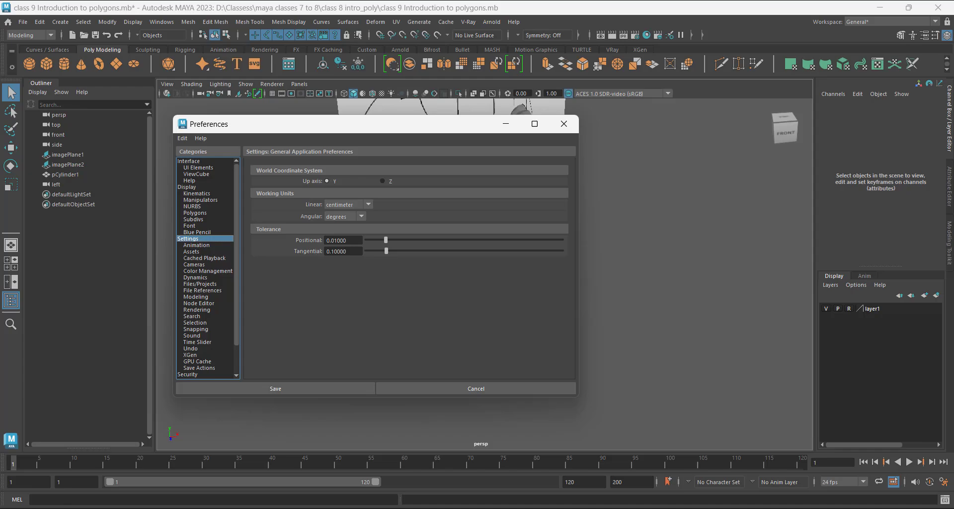
left_click(354, 205)
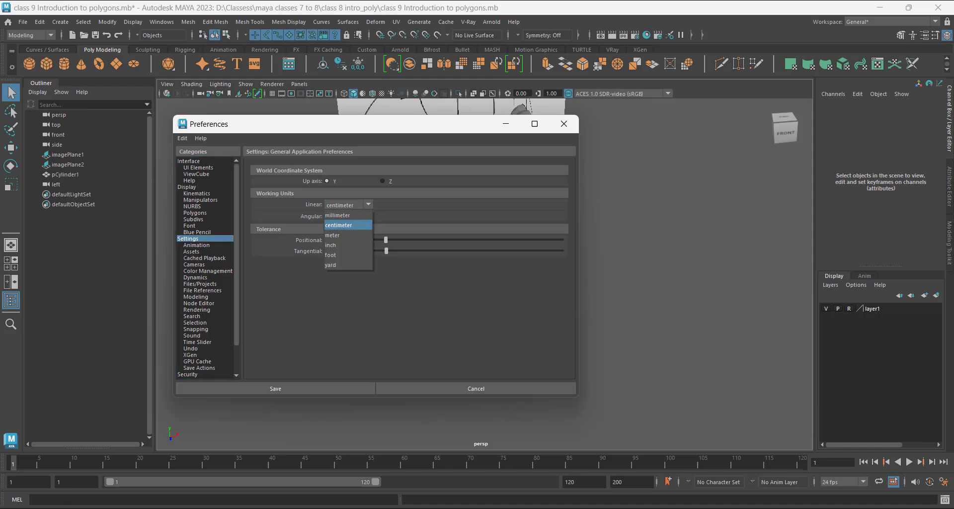
left_click(353, 204)
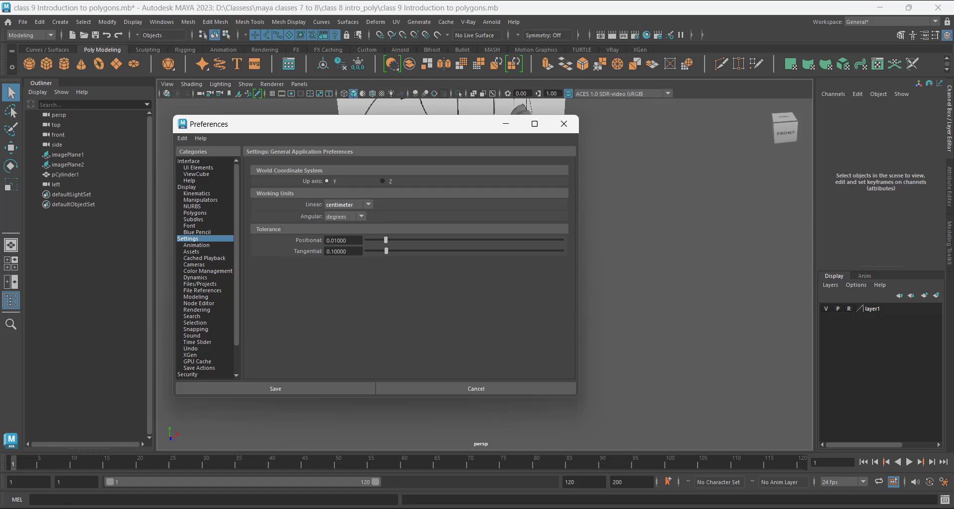
Review the Settings categories from Animation and Cached Playback through Cameras, Dynamics, Files/Projects and Modeling to Node Editor.
left_click(197, 245)
left_click(194, 252)
left_click(197, 258)
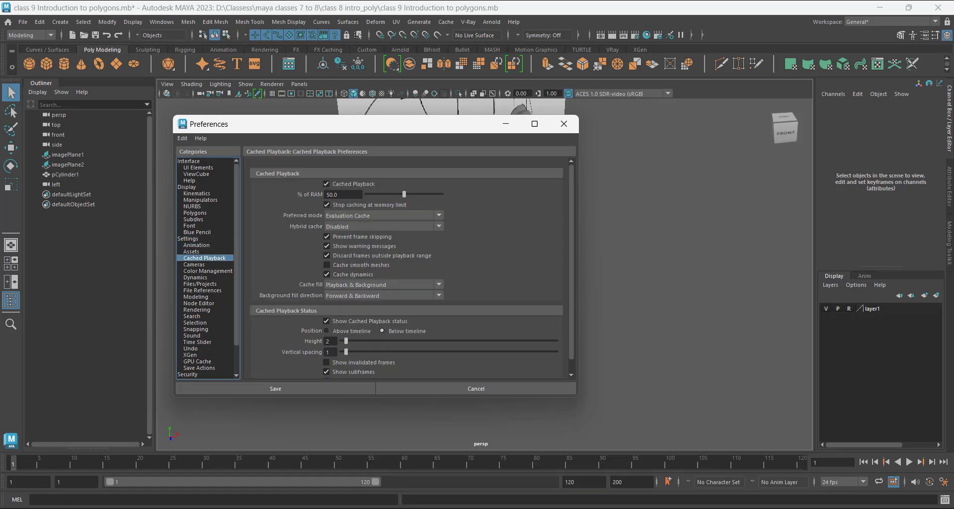
left_click(194, 265)
left_click(207, 271)
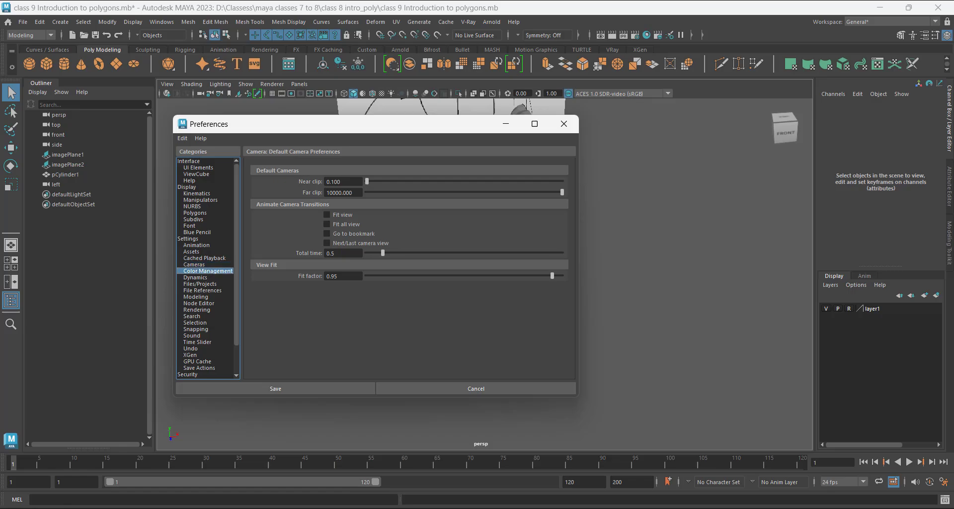
left_click(195, 277)
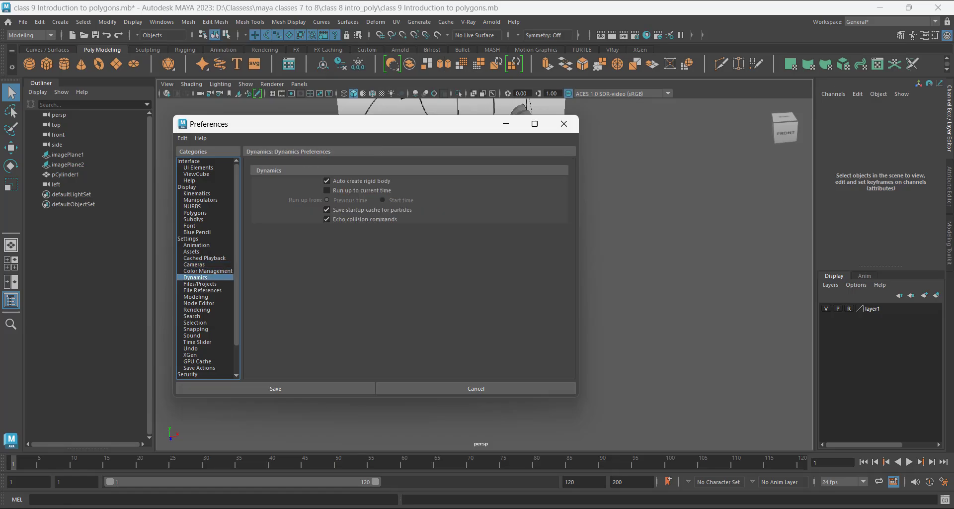
left_click(200, 284)
left_click(203, 290)
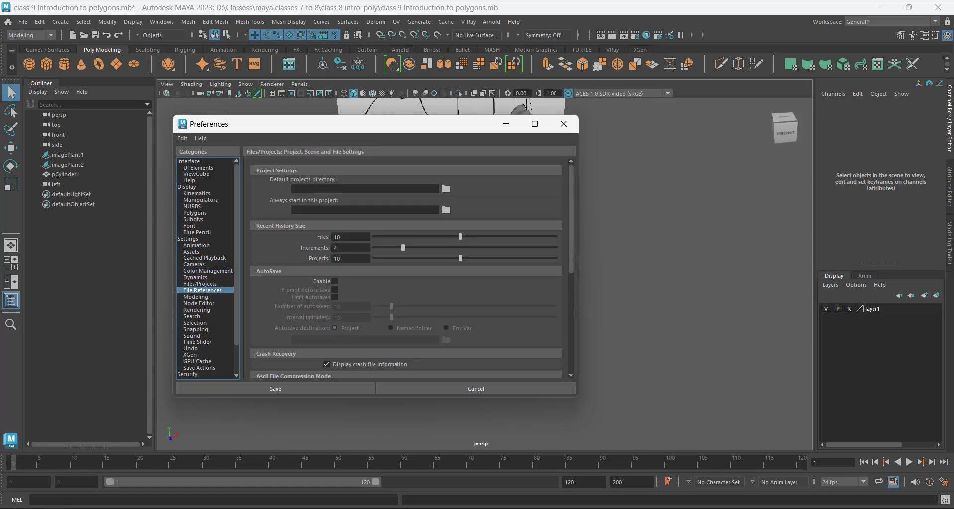
left_click(196, 296)
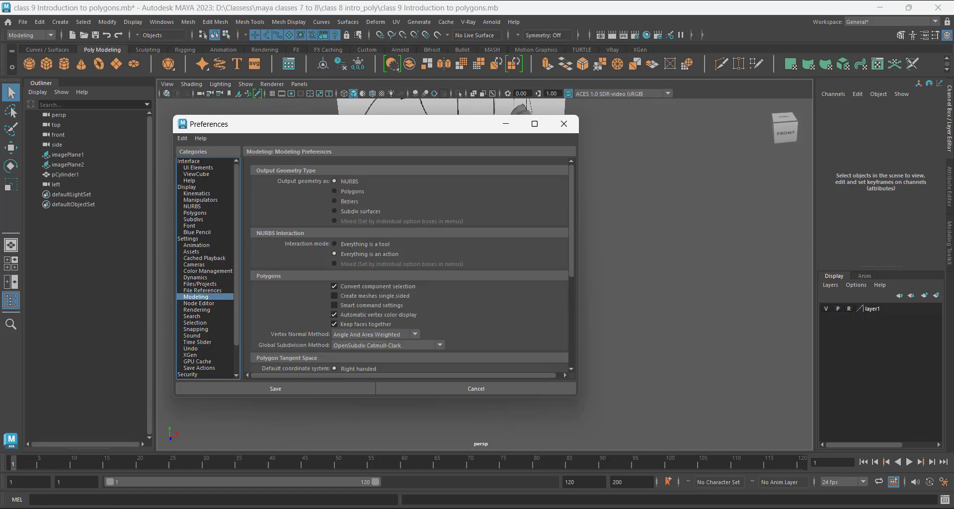
left_click(198, 304)
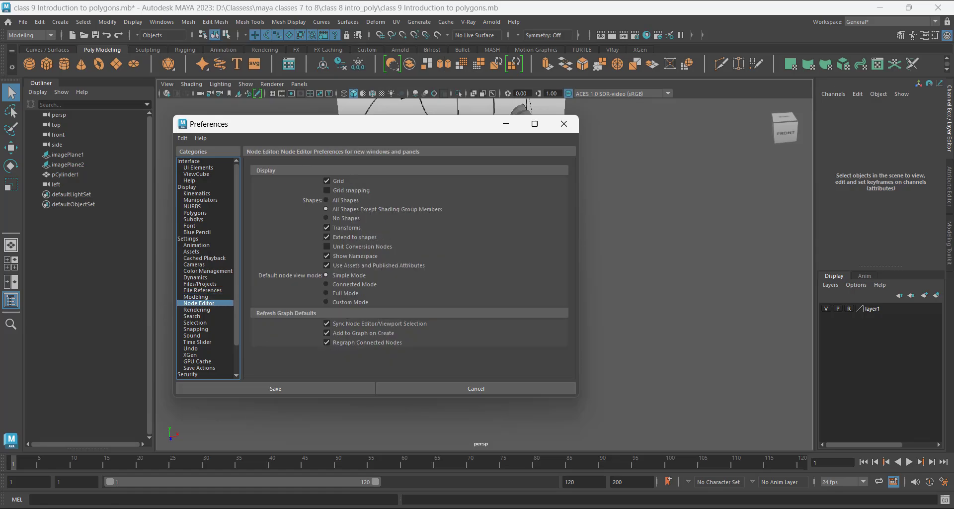
Set the undo queue to Finite with a queue size of 500 and save the preferences.
left_click(191, 348)
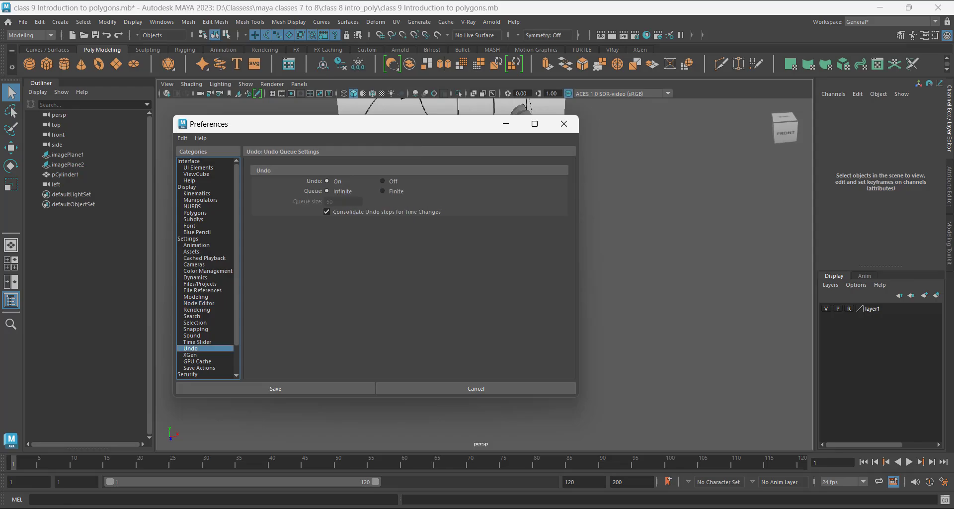
left_click(383, 191)
left_click(344, 201)
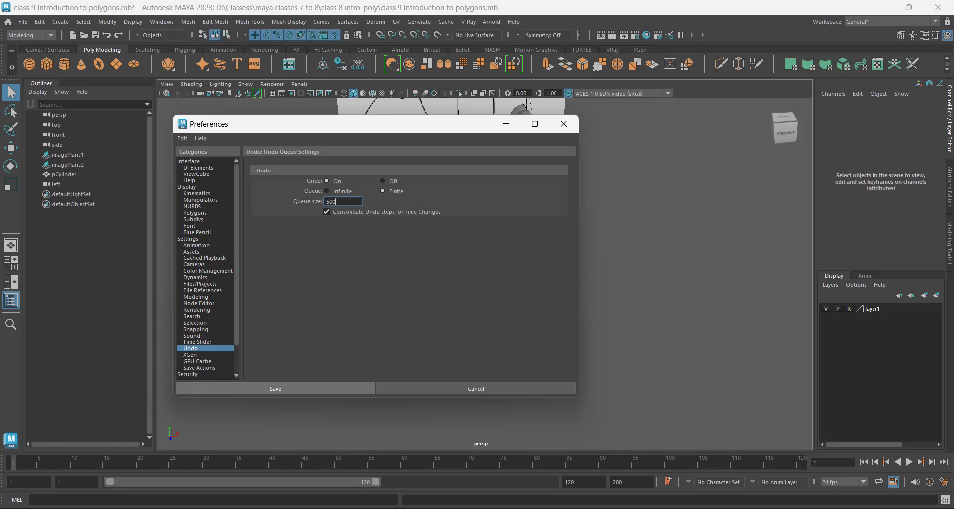
left_click(275, 388)
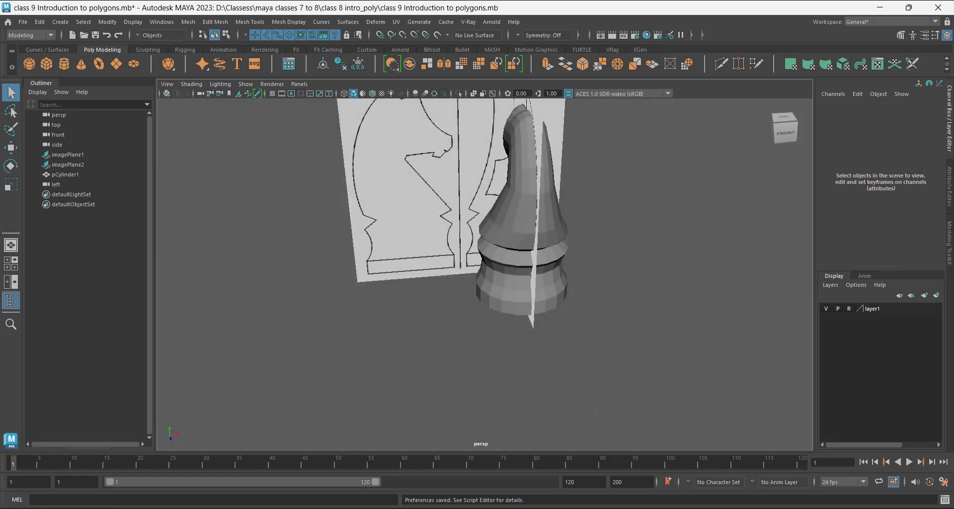
Try the Infinite undo queue option, return it to Finite with a queue size of 500, and save the preferences.
left_click(944, 482)
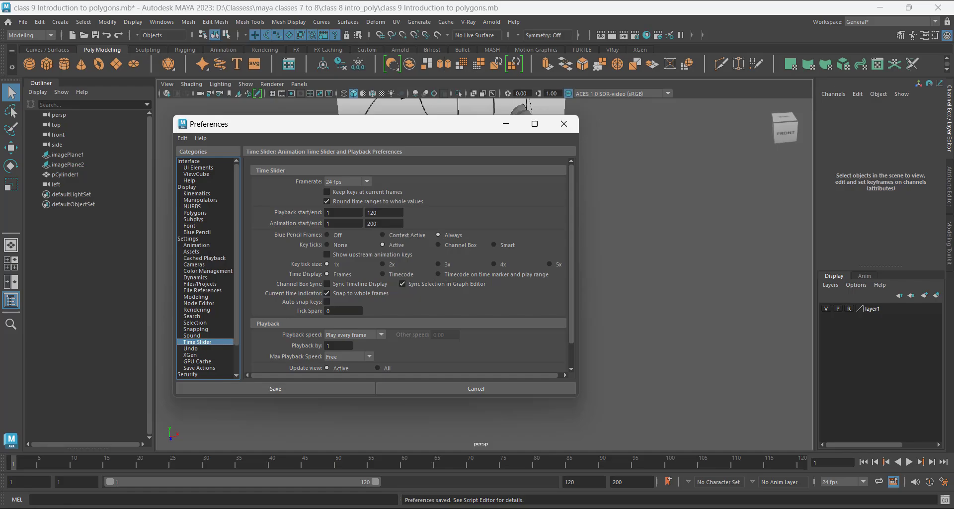
left_click(190, 349)
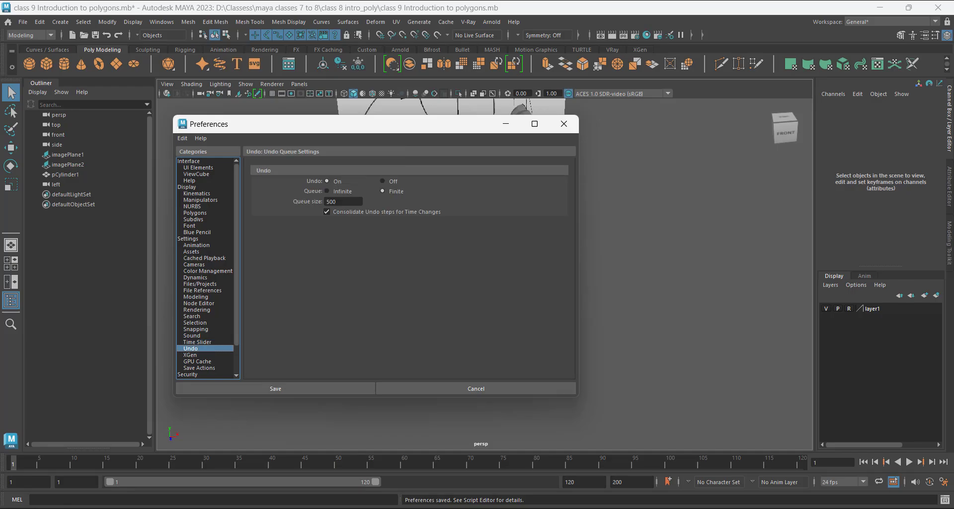
left_click(327, 191)
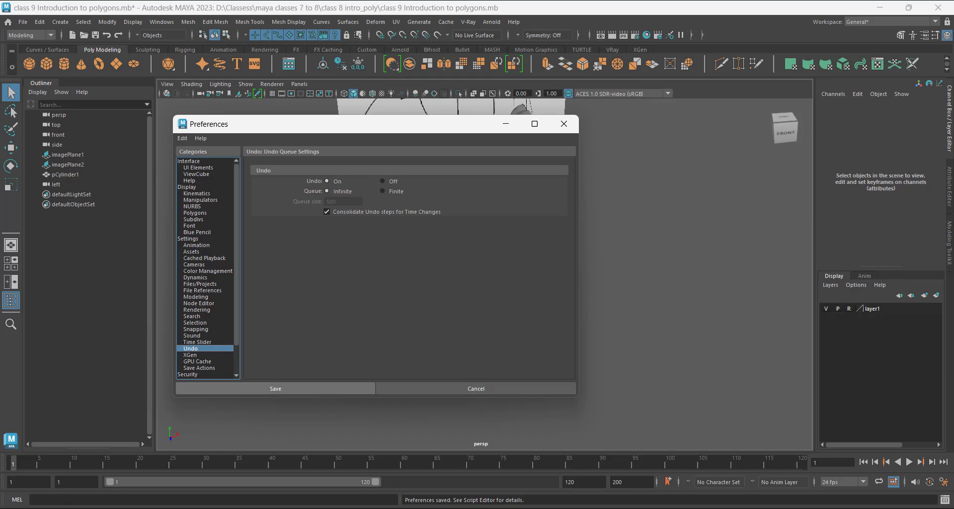
left_click(275, 388)
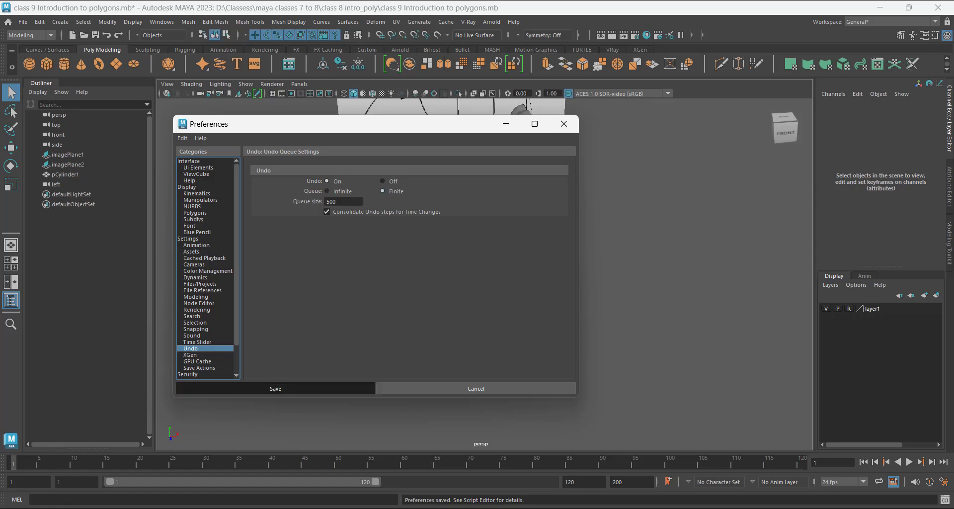
Select the knight mesh and examine the bevelled edges around its base up close.
left_click_drag(661, 278, 547, 281, "alt")
left_click(596, 259)
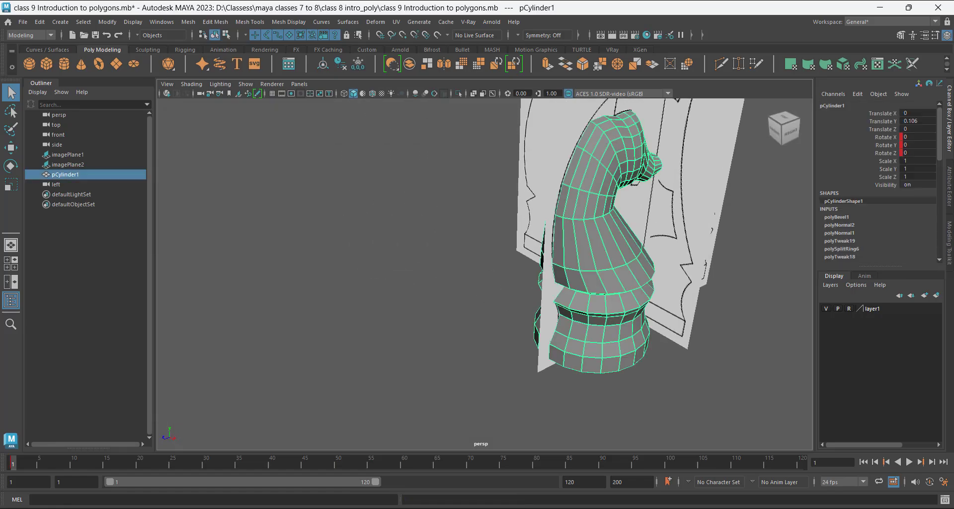
scroll(596, 258, "down", 4)
left_click_drag(596, 258, 541, 256, "alt")
scroll(542, 256, "up", 3)
middle_click_drag(542, 278, 553, 237, "alt")
scroll(553, 237, "up", 4)
left_click_drag(554, 248, 728, 244, "alt")
scroll(581, 259, "up", 2)
middle_click_drag(596, 248, 593, 293, "alt")
scroll(592, 293, "up", 3)
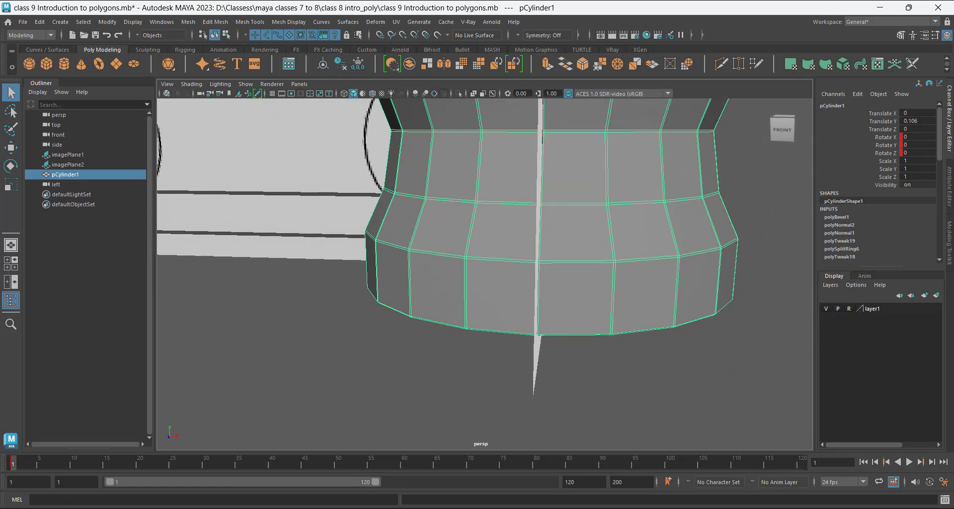
Examine the knight's bevelled rings and body in unsmoothed display, and compare the whole shape with the reference images.
key("1")
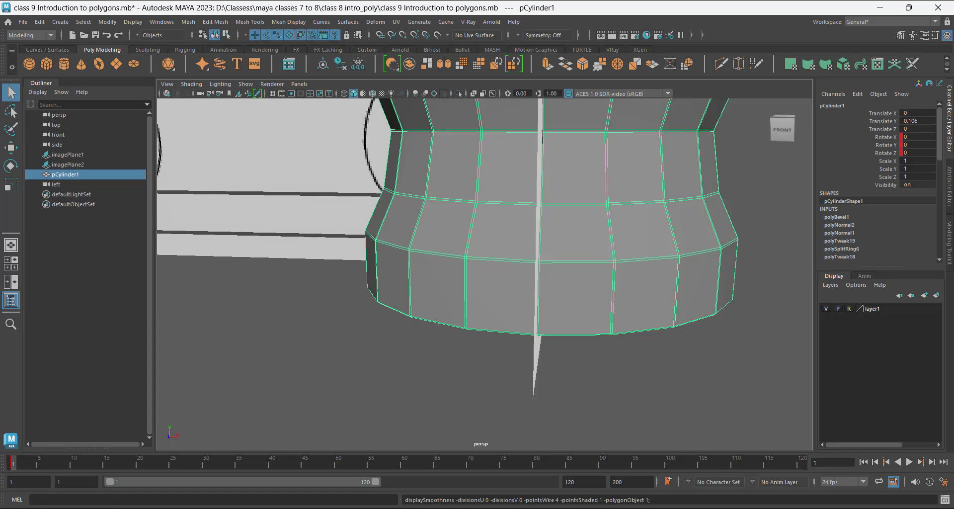
left_click_drag(592, 254, 561, 259, "alt")
scroll(561, 258, "down", 4)
middle_click_drag(562, 258, 538, 365, "alt")
key("1")
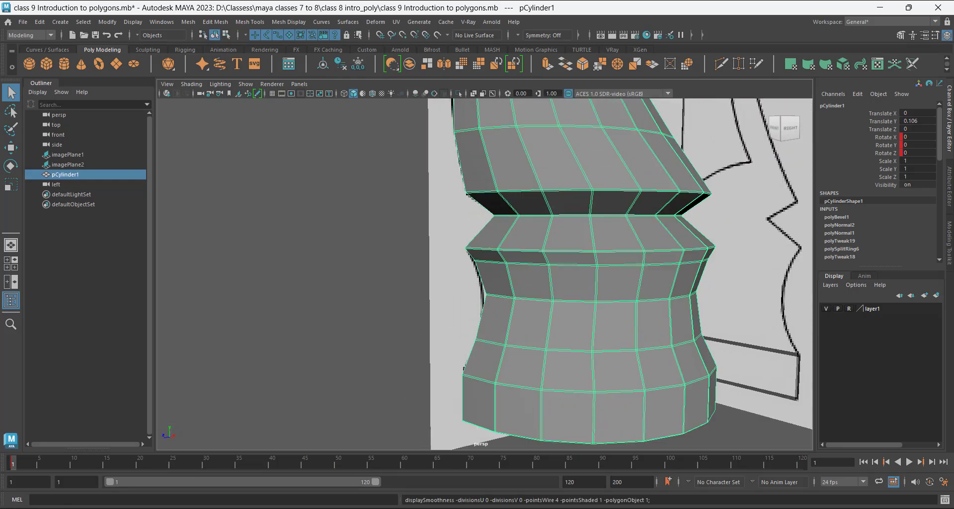
key("1")
scroll(539, 365, "down", 4)
left_click_drag(477, 259, 641, 308, "alt")
scroll(497, 298, "down", 3)
middle_click_drag(497, 298, 535, 358, "alt")
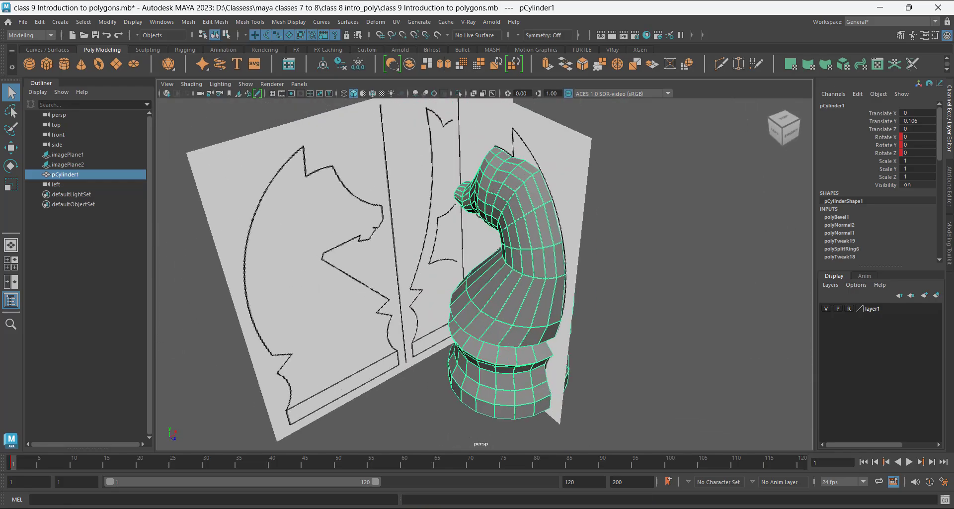
left_click_drag(535, 358, 485, 342, "alt")
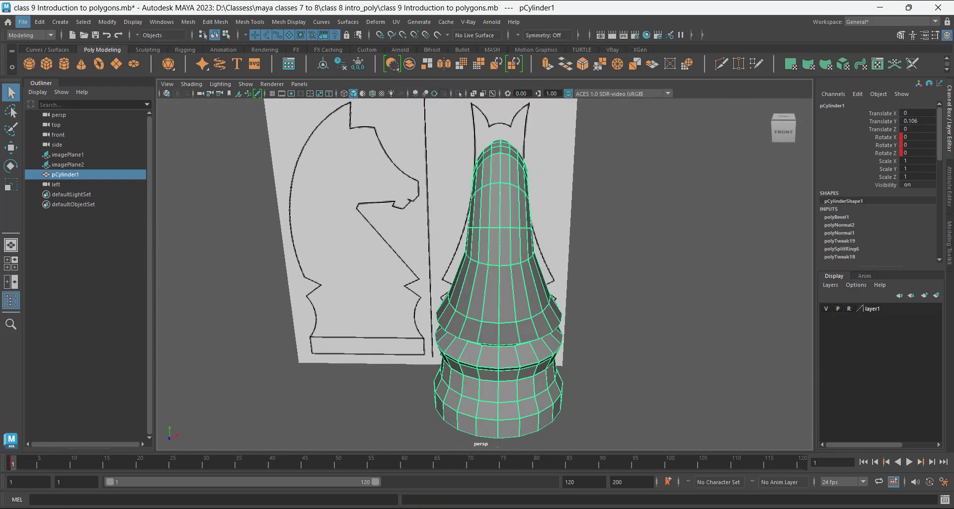
Open the scene "class 8 Introduction to polygons.mb" without saving the changes to the current scene.
left_click(23, 22)
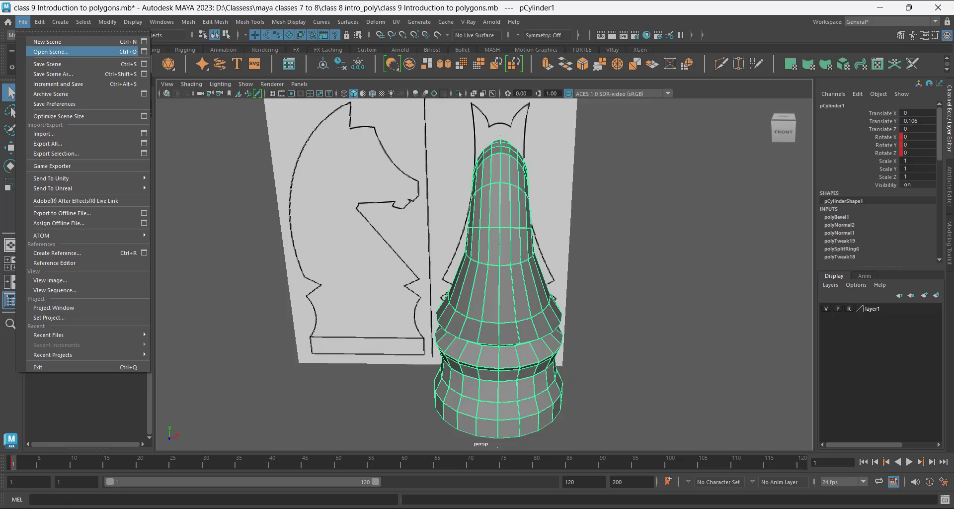
left_click(50, 52)
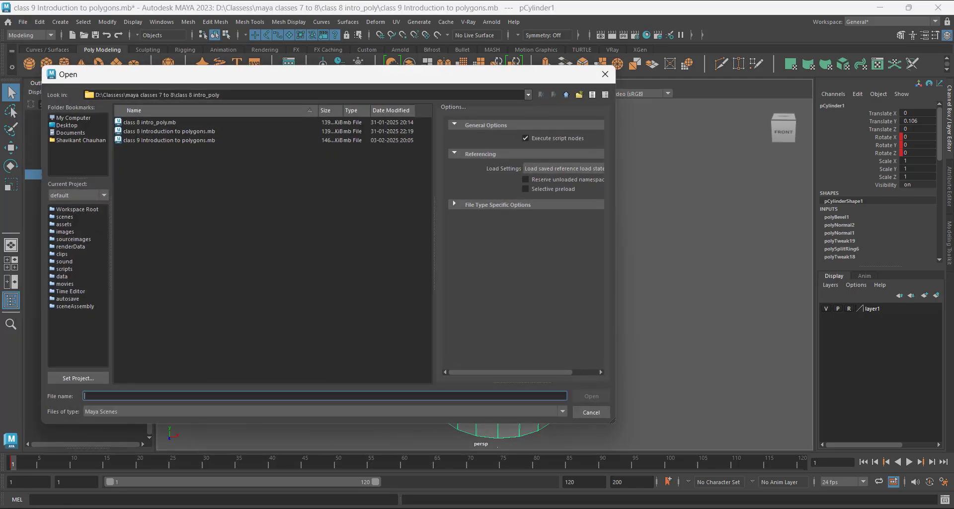
double_click(169, 139)
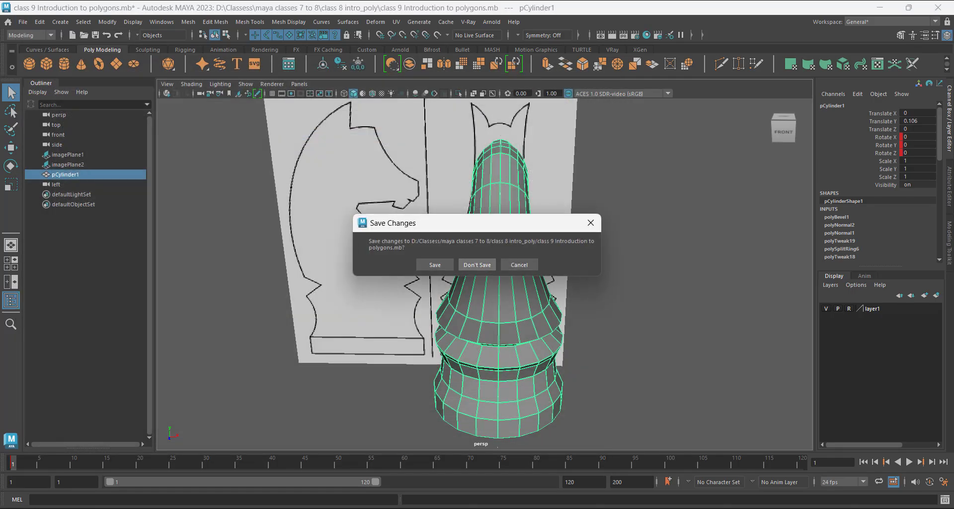
left_click(478, 263)
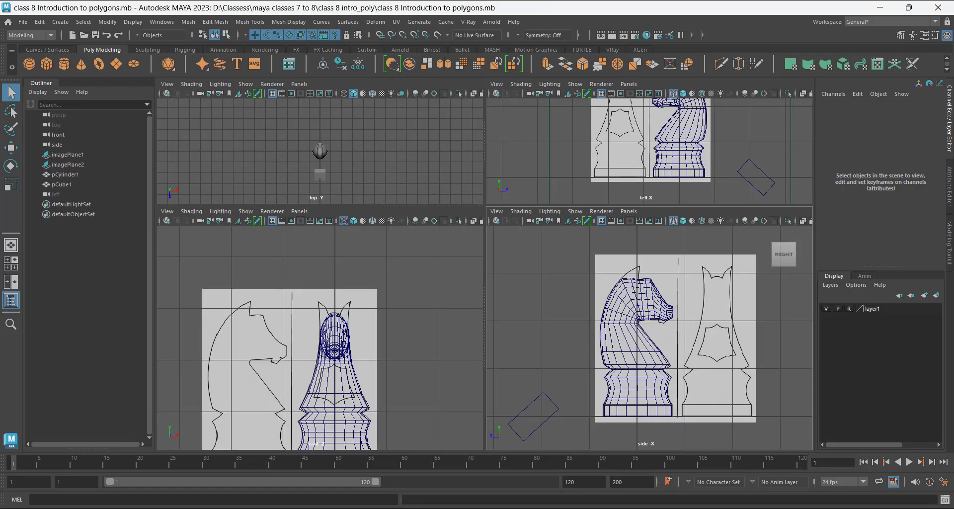
Select the knight mesh, replace the left camera view with the perspective view, and show it full size.
left_click(335, 348)
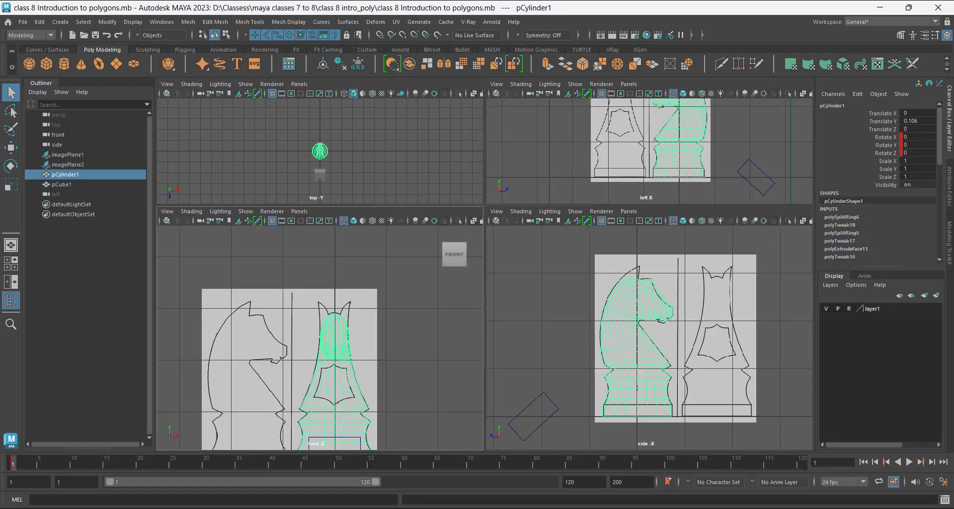
scroll(695, 173, "down", 1)
key("space")
left_click_drag(695, 173, 694, 144)
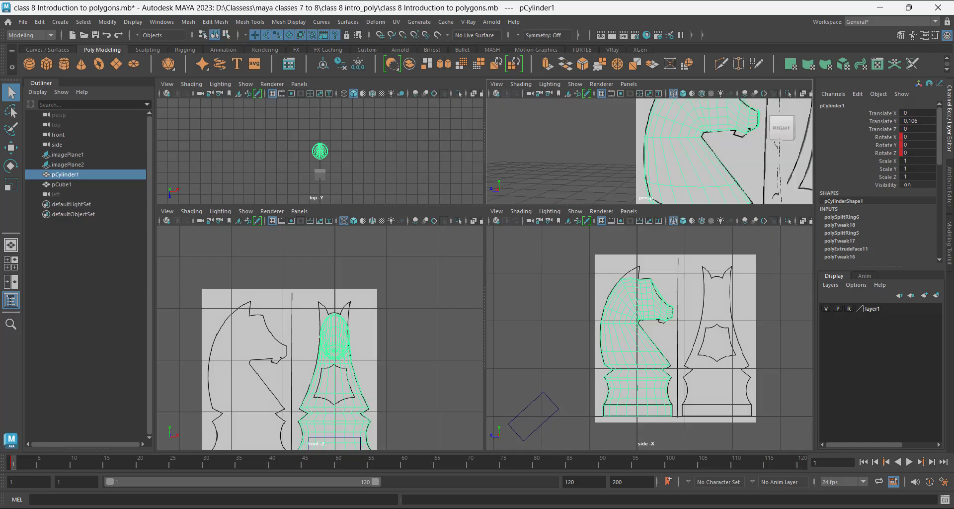
key("space")
scroll(696, 199, "down", 2)
left_click_drag(695, 199, 785, 224, "alt")
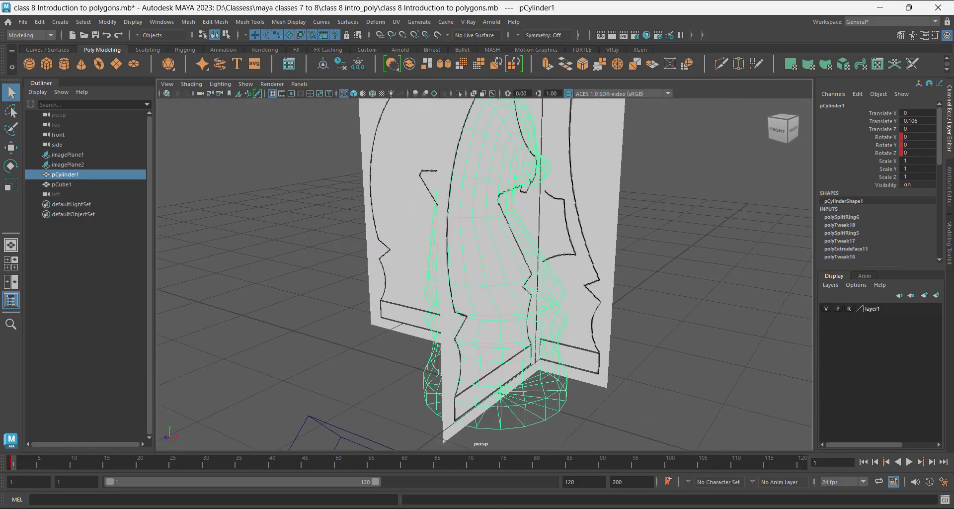
Turn on shaded display in the perspective view and delete the stray cube beside the knight.
scroll(785, 224, "up", 2)
key("5")
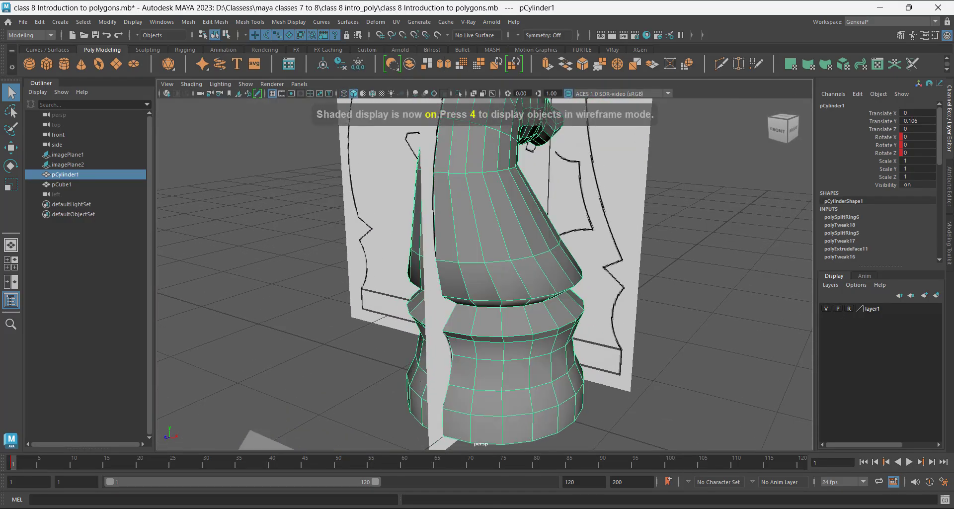
left_click_drag(423, 258, 596, 263, "alt")
scroll(484, 274, "down", 5)
mouse_move(497, 268)
left_mouse_down("alt")
mouse_move(532, 266)
mouse_move(526, 243)
left_mouse_up("alt")
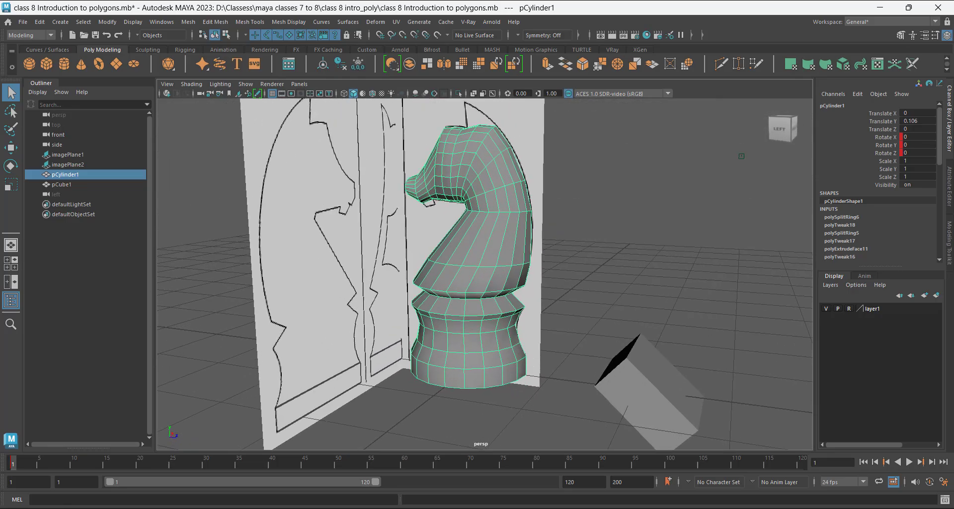
left_click(655, 396)
key("Delete")
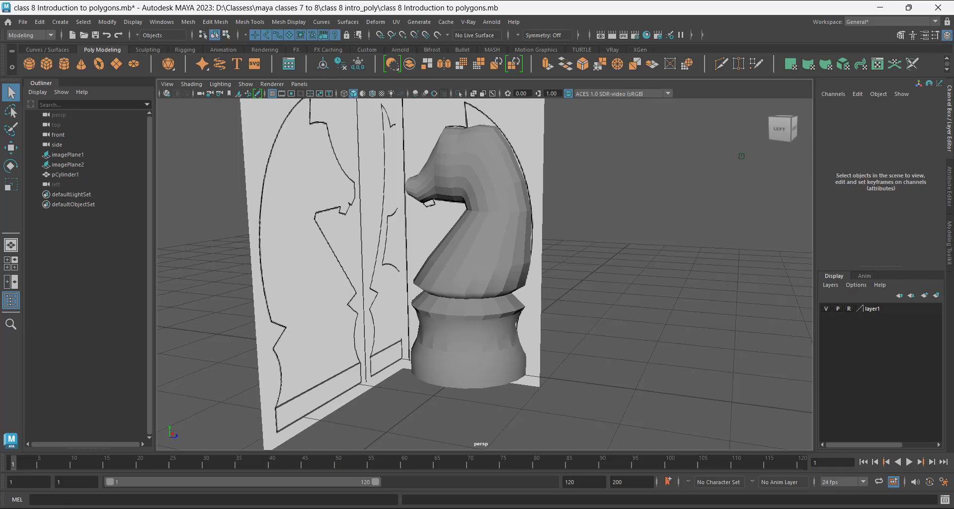
Return to the four-view layout and turn on shaded display in the side view.
key("space")
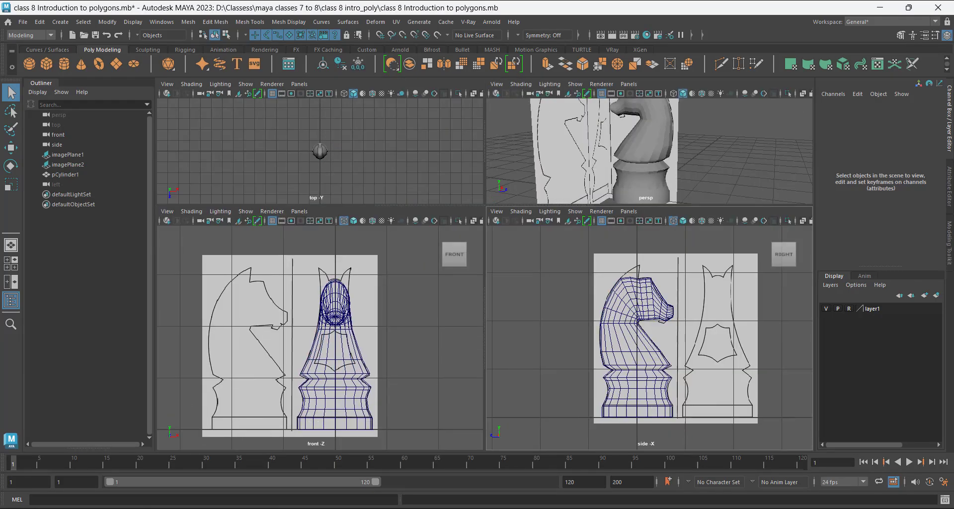
scroll(649, 337, "up", 1)
key("4")
key("5")
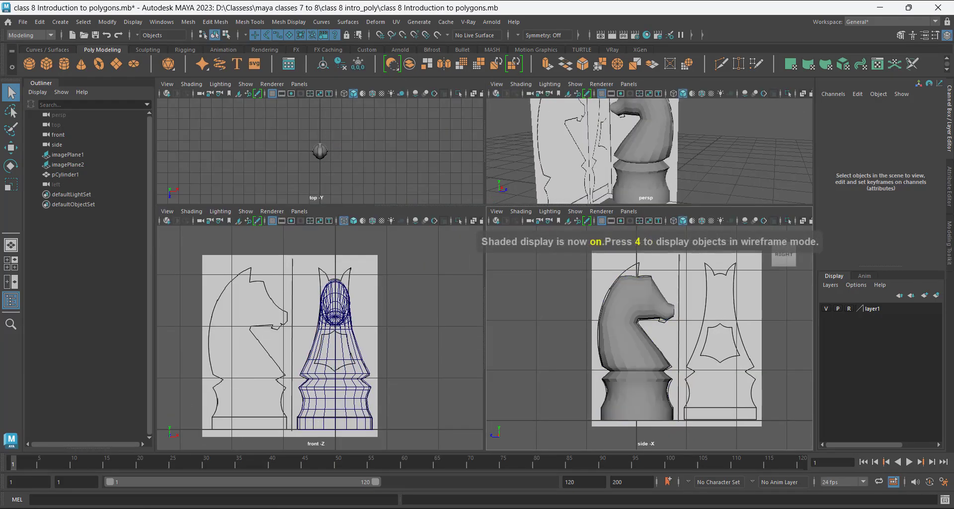
Switch the knight to face selection and select all faces right of its centre line in the front view.
left_click(336, 360)
scroll(334, 309, "down", 2)
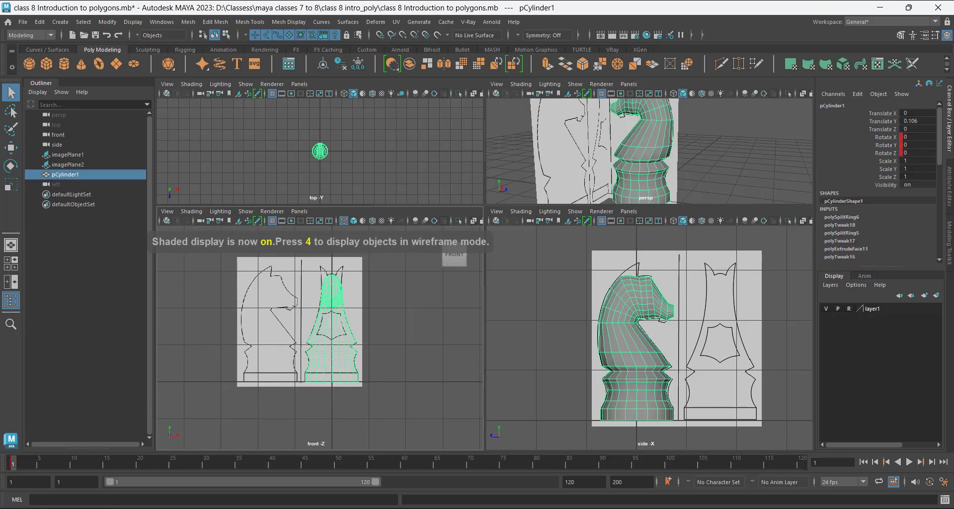
scroll(322, 338, "up", 1)
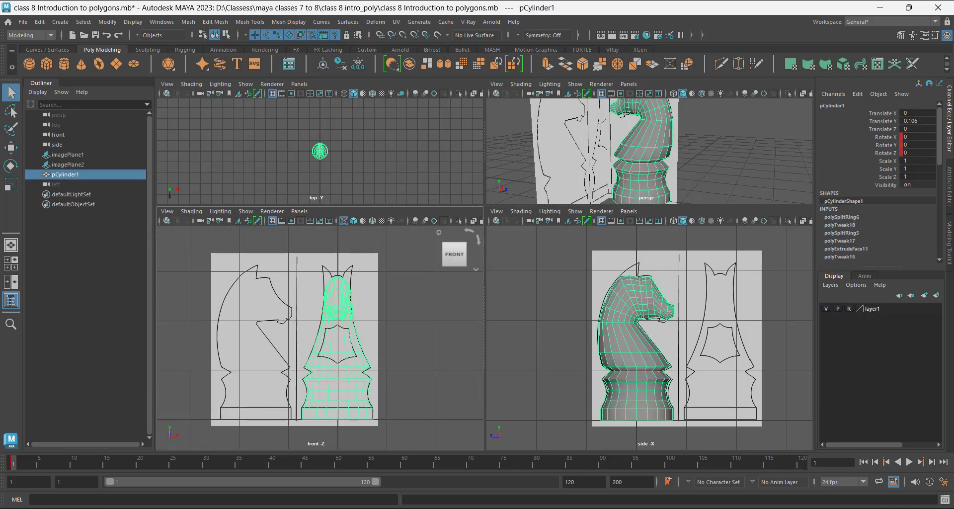
right_click_drag(407, 223, 408, 251)
left_click_drag(411, 243, 340, 441)
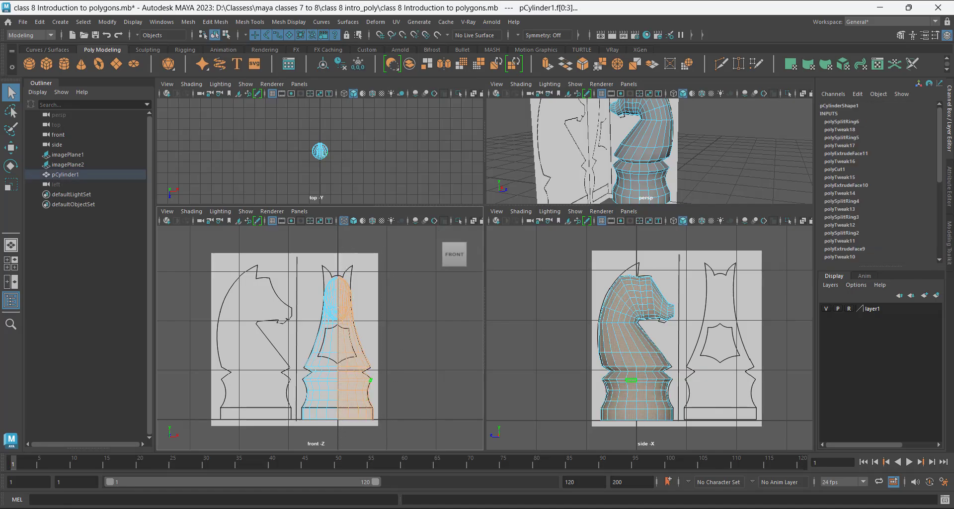
scroll(384, 392, "up", 2)
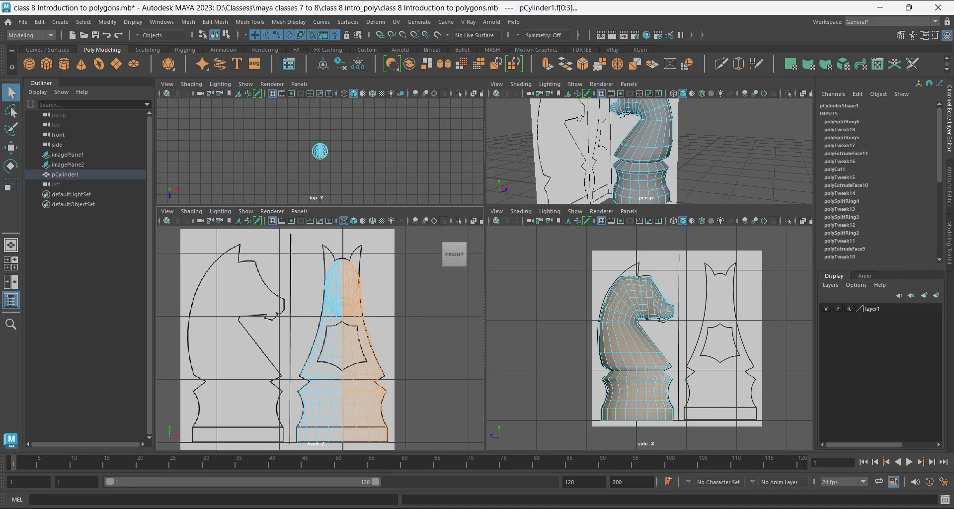
Try deleting the knight's selected half and undo the deletion.
key("Delete")
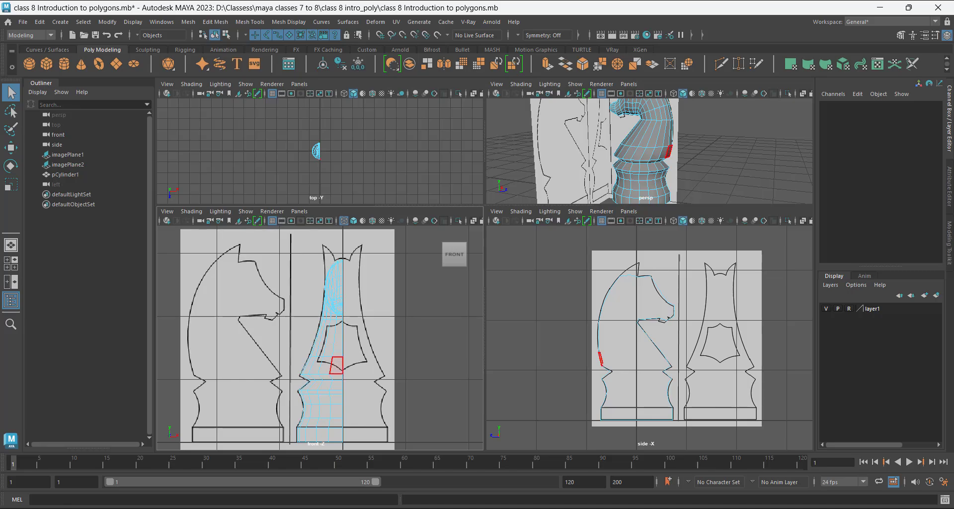
scroll(319, 338, "down", 1)
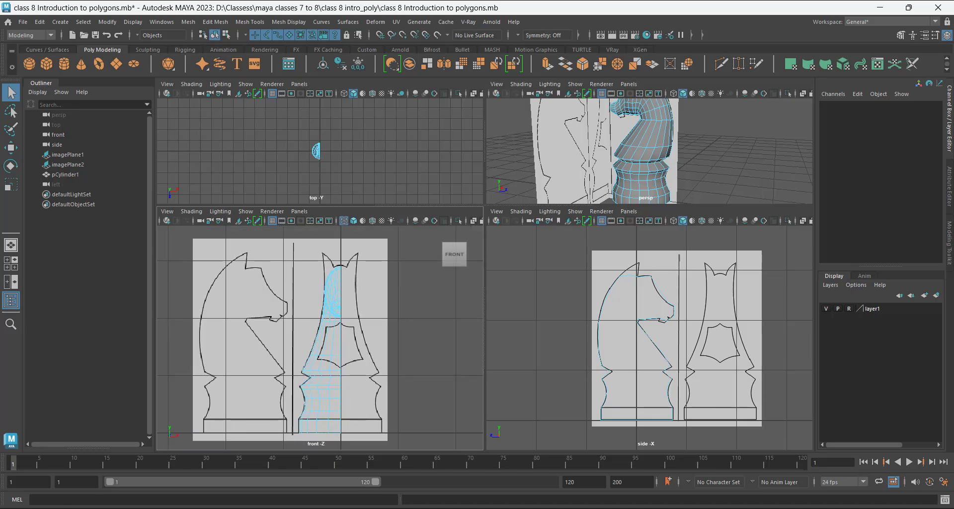
key("ctrl+z")
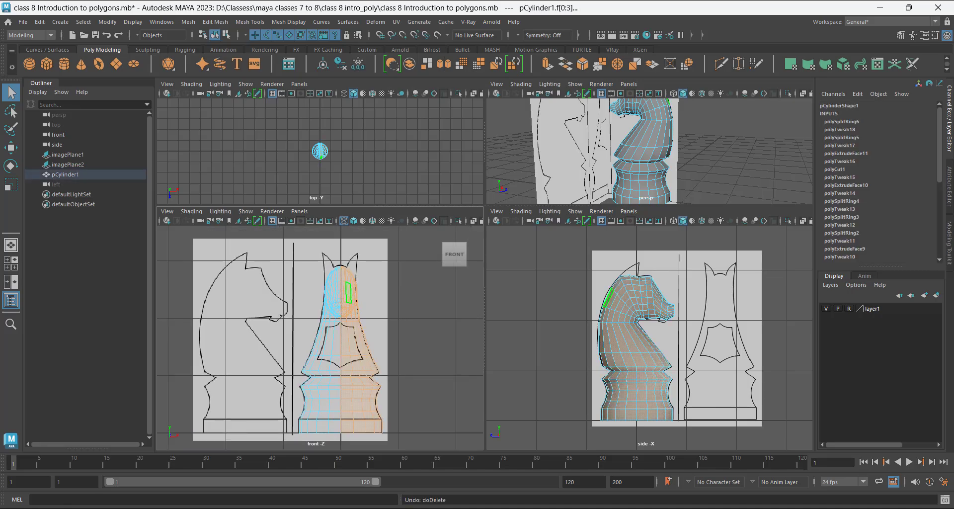
Invert the face selection to the knight's left half in the front view, delete those faces, and return to object mode.
left_click_drag(267, 245, 423, 448, "shift")
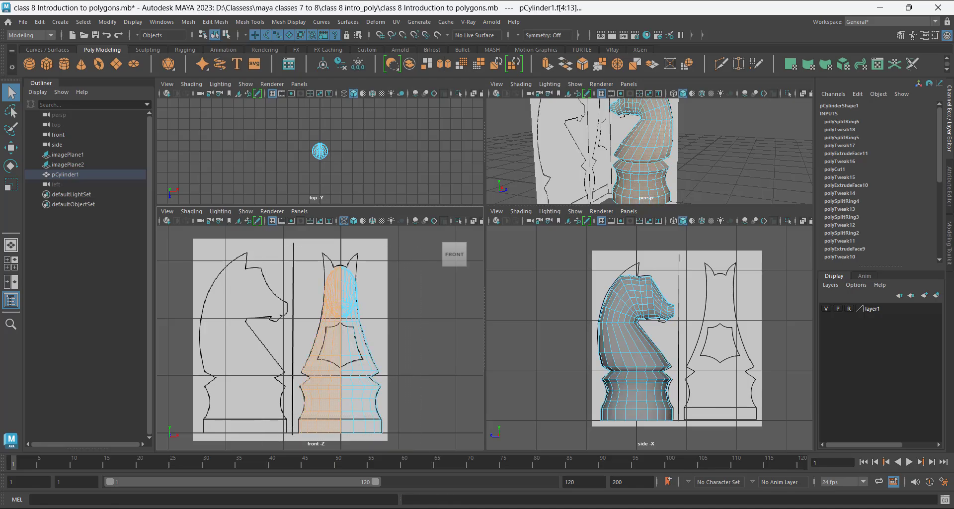
key("Delete")
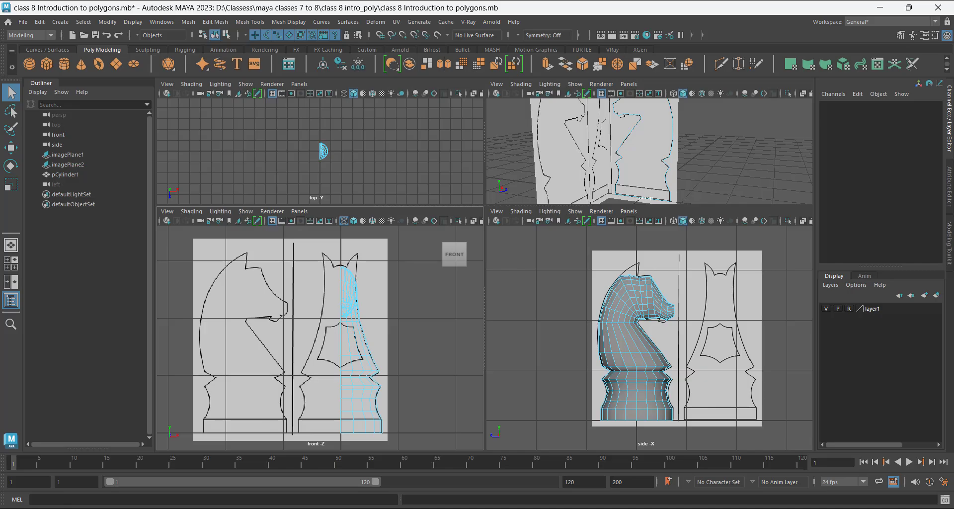
left_click_drag(735, 149, 646, 152, "alt")
right_click(674, 148)
left_click(723, 133)
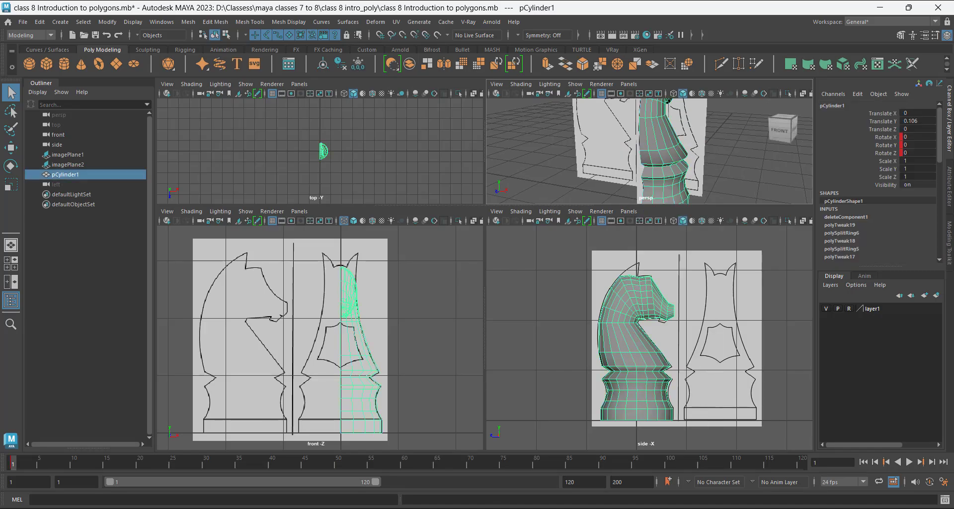
Create one mirrored instance of the half knight with Duplicate Special, using scale -1, 1, 1 and the Instance geometry type.
mouse_move(716, 144)
left_mouse_down("alt")
mouse_move(730, 144)
mouse_move(728, 154)
left_mouse_up("alt")
key("space")
key("w")
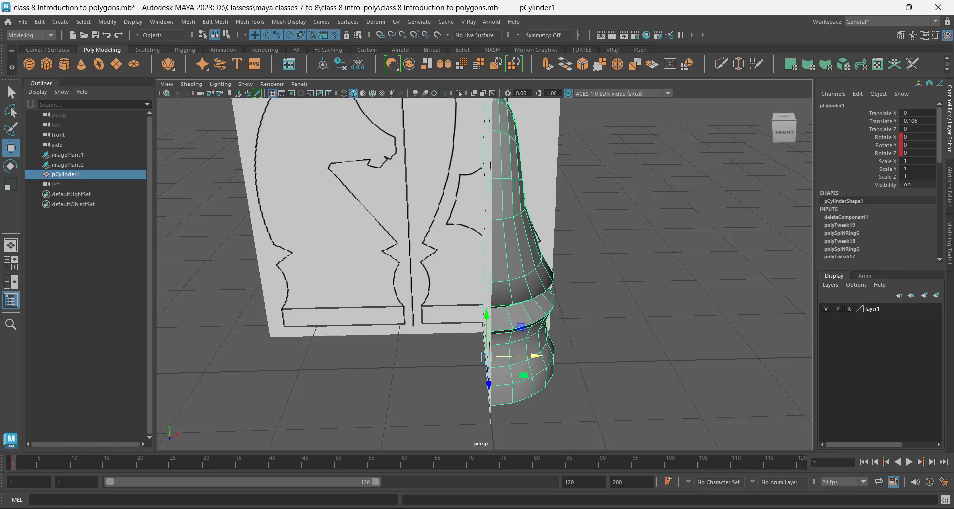
left_click(40, 22)
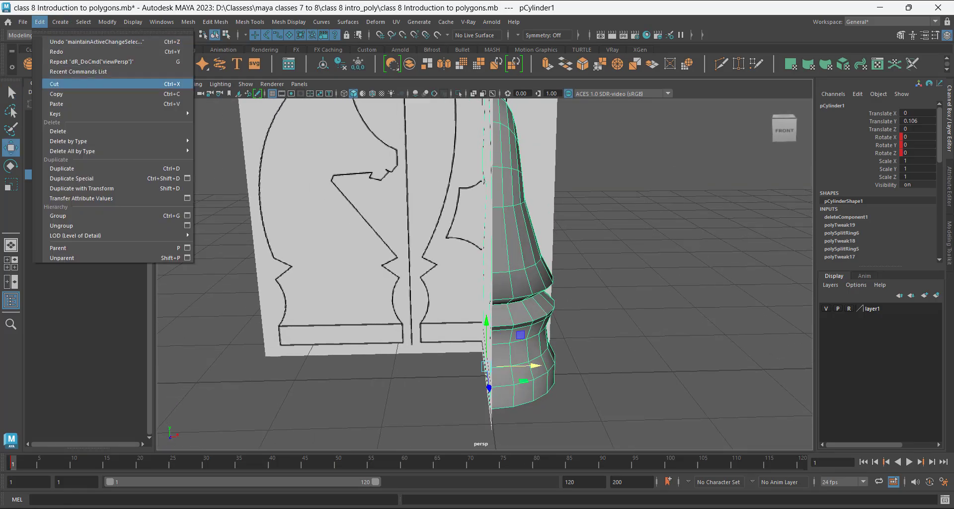
left_click(187, 178)
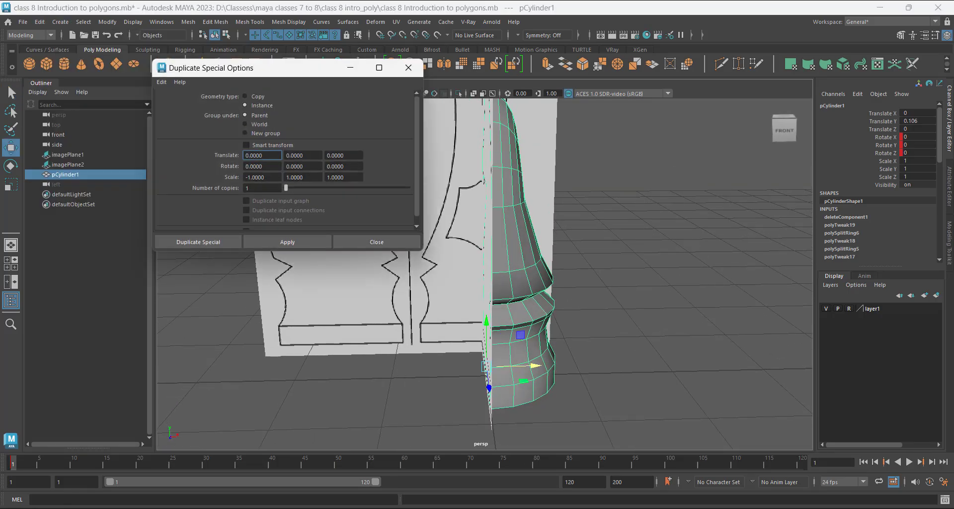
left_click_drag(278, 68, 704, 131)
left_click_drag(527, 298, 552, 298, "alt")
left_click(713, 305)
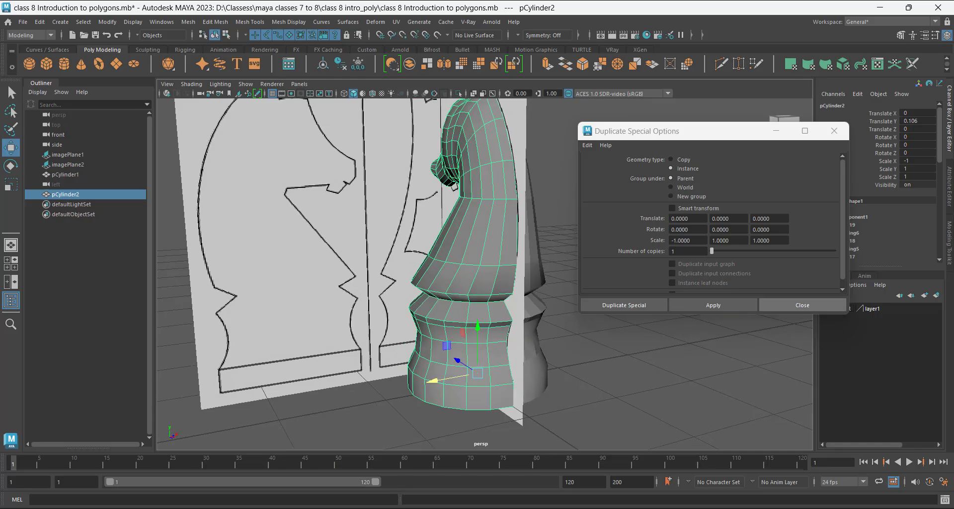
left_click(803, 305)
Try moving a neck face outward on the original half to test the mirrored instance, and undo the move.
left_click_drag(622, 249, 502, 229, "alt")
left_click(502, 226)
right_click(506, 223)
left_click(506, 251)
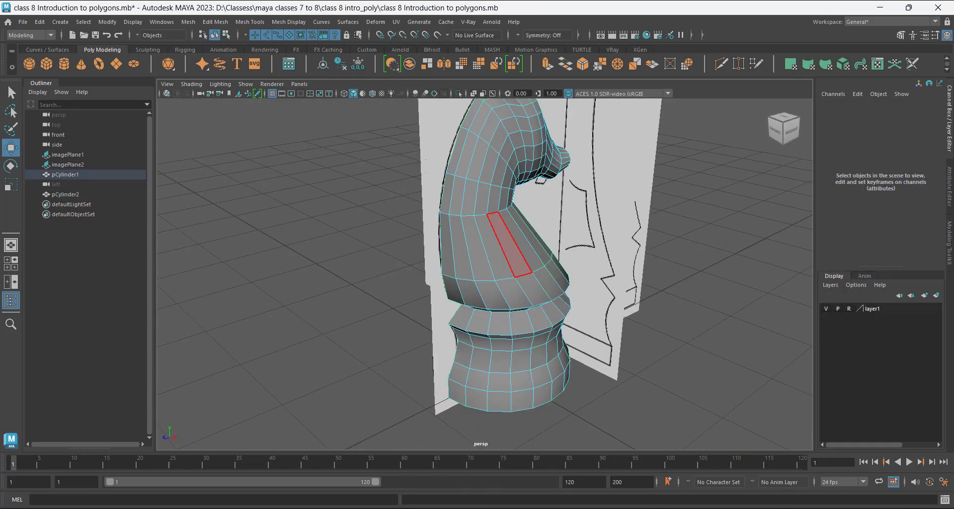
left_click(516, 246)
left_click_drag(554, 260, 579, 268)
left_click_drag(580, 268, 666, 251, "alt")
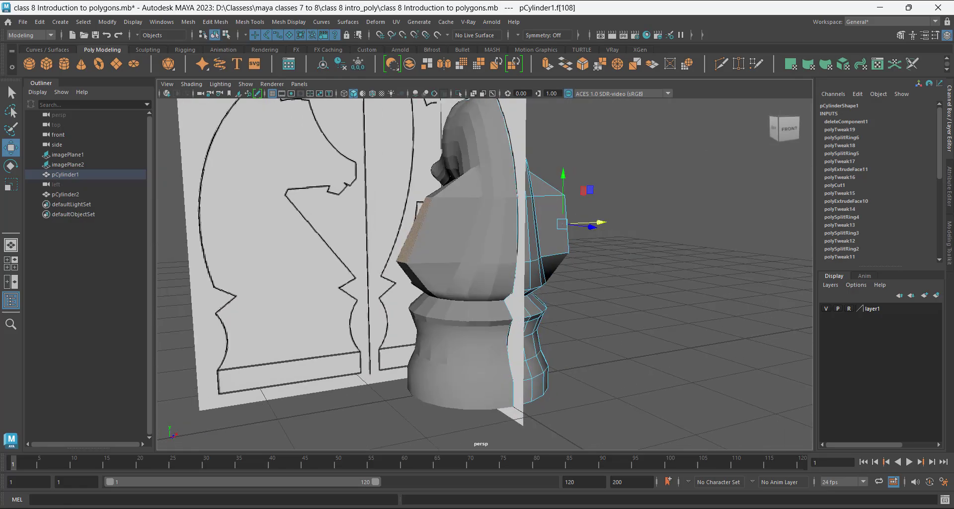
key("ctrl+z")
Return to object mode, select the original half pCylinder1, and go back to the four-view layout.
right_click_drag(481, 222, 517, 210)
left_click(490, 224)
left_click(67, 175)
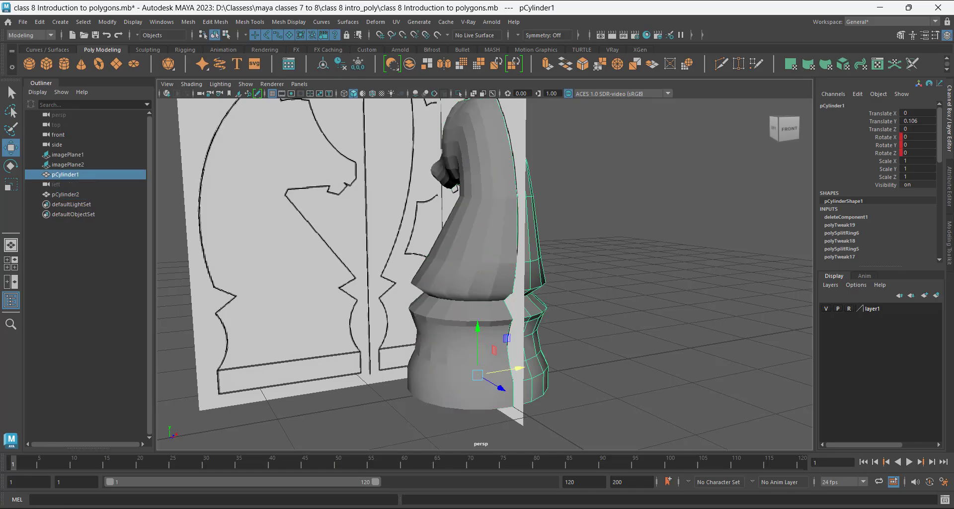
left_click_drag(497, 248, 365, 249, "alt")
key("space")
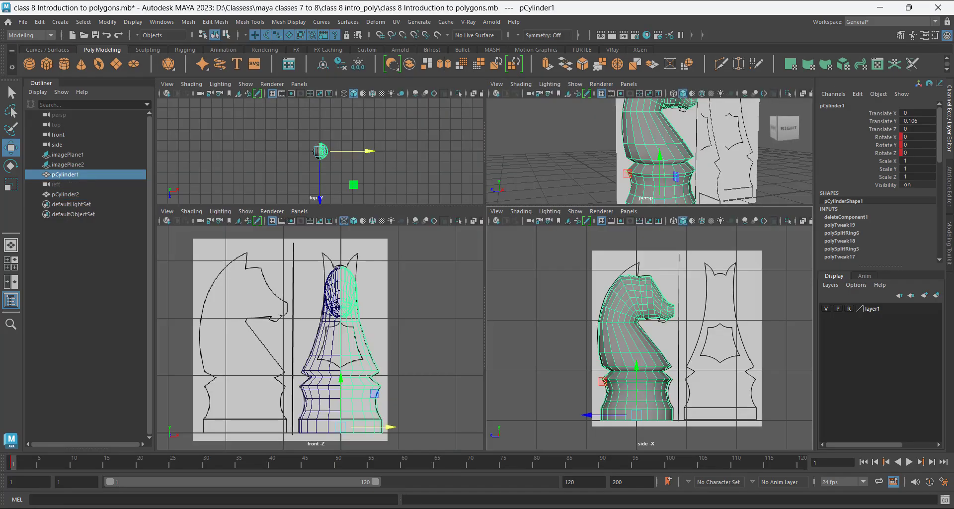
Frame the knight's head closely in the front and side views and turn on wireframe display in the side view.
scroll(320, 319, "up", 2)
middle_click_drag(320, 318, 321, 356, "alt")
scroll(321, 355, "up", 3)
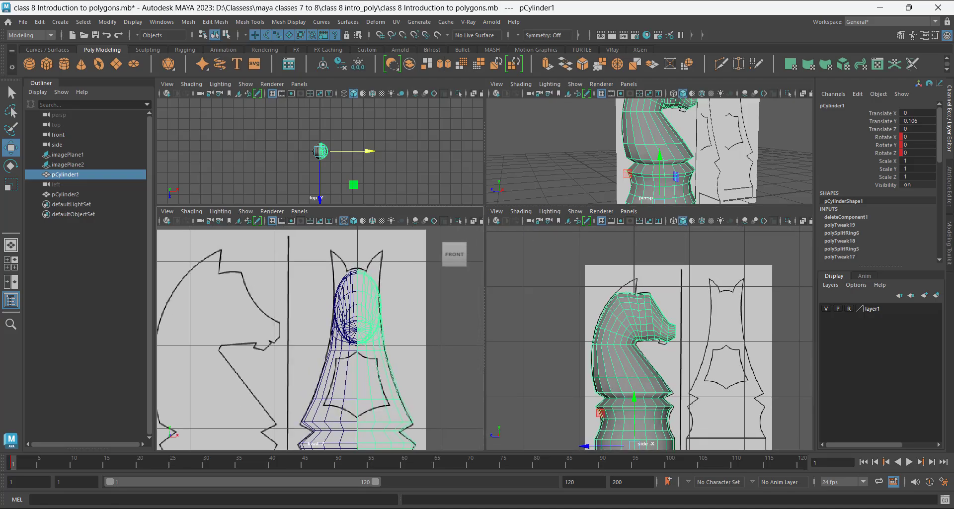
scroll(646, 338, "up", 1)
middle_click_drag(646, 338, 653, 359, "alt")
scroll(321, 323, "up", 2)
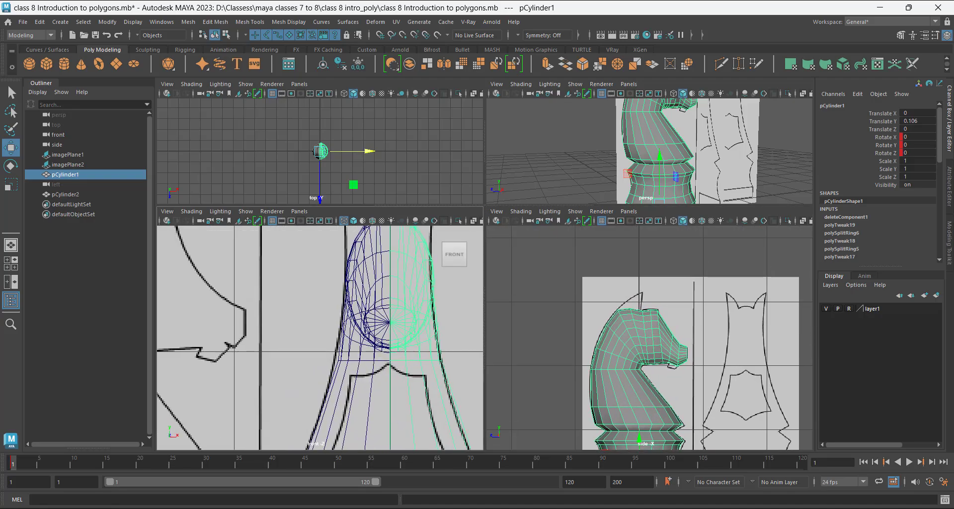
middle_click_drag(321, 323, 318, 399, "alt")
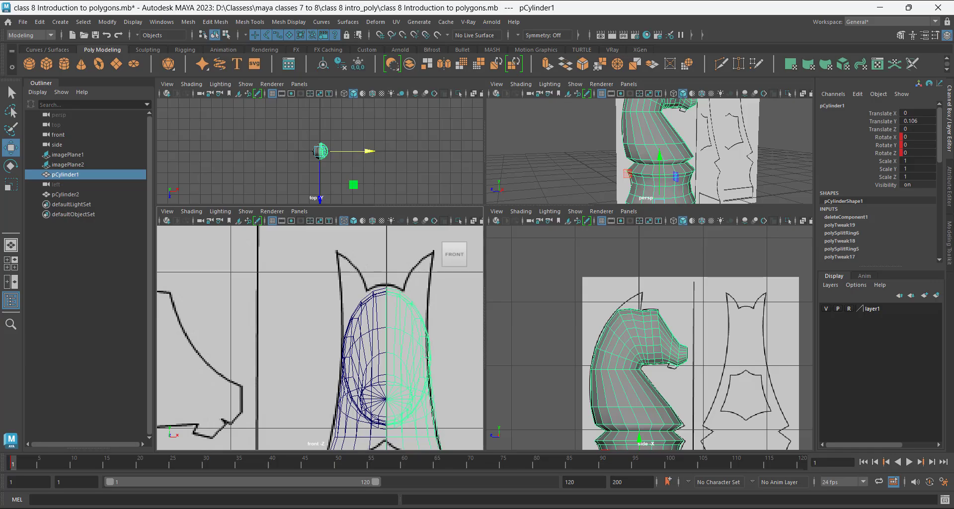
scroll(646, 338, "up", 2)
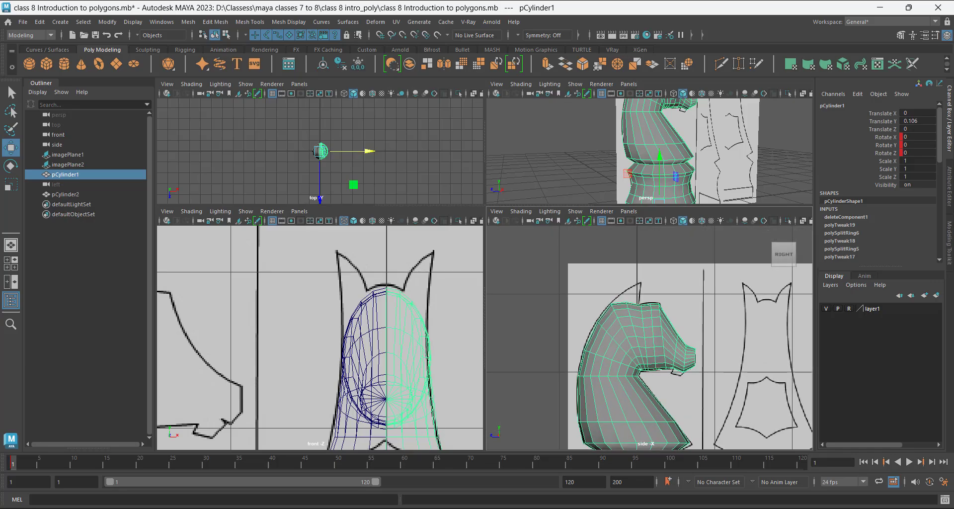
key("4")
scroll(646, 338, "up", 2)
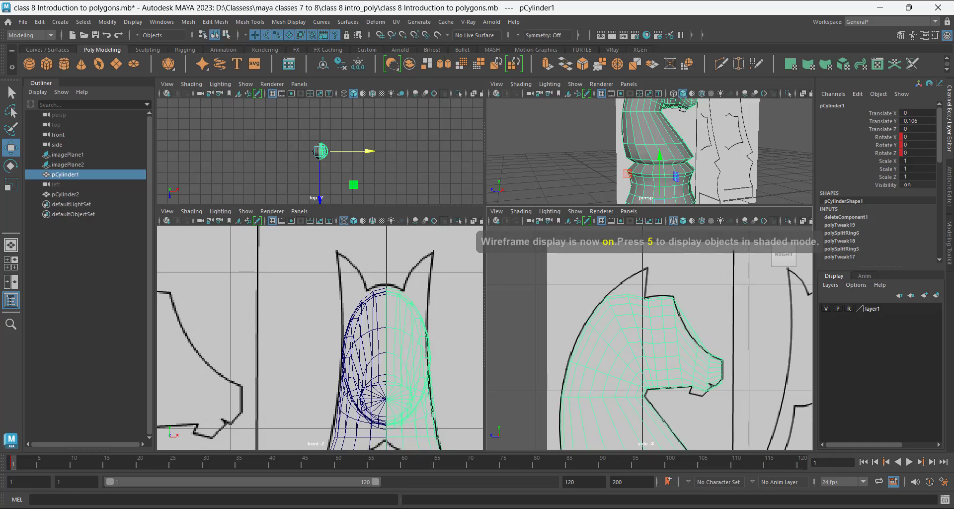
scroll(648, 333, "up", 2)
scroll(646, 338, "up", 2)
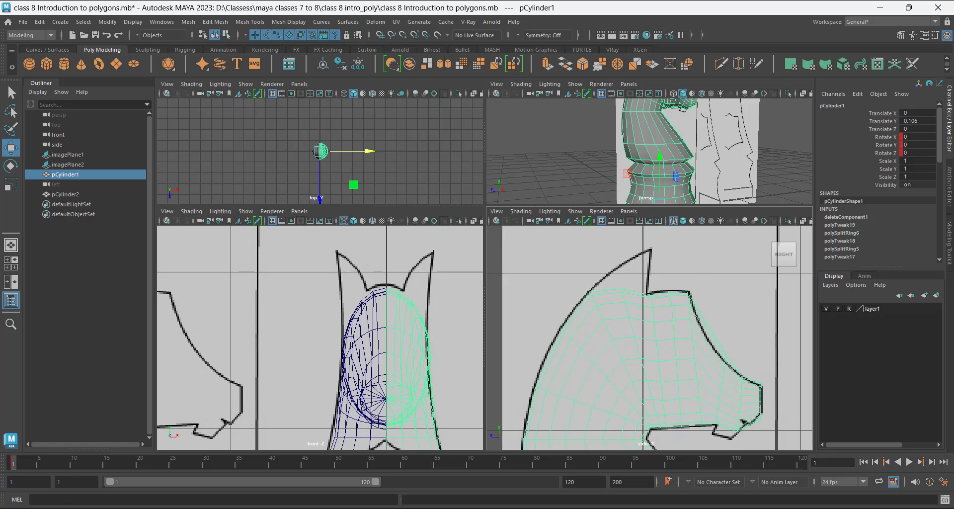
Switch to File Explorer and show the class 8 intro_poly folder's files as large thumbnails.
mouse_move(408, 508)
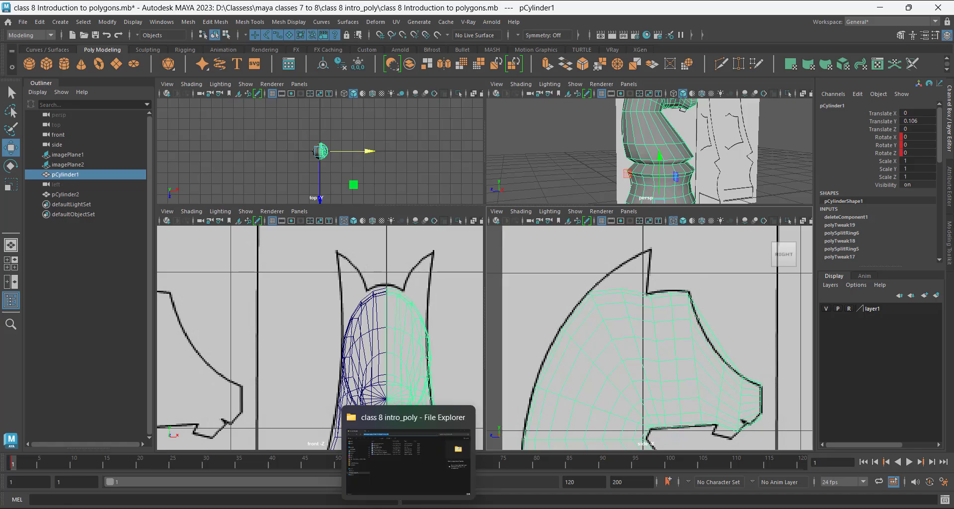
left_click(409, 463)
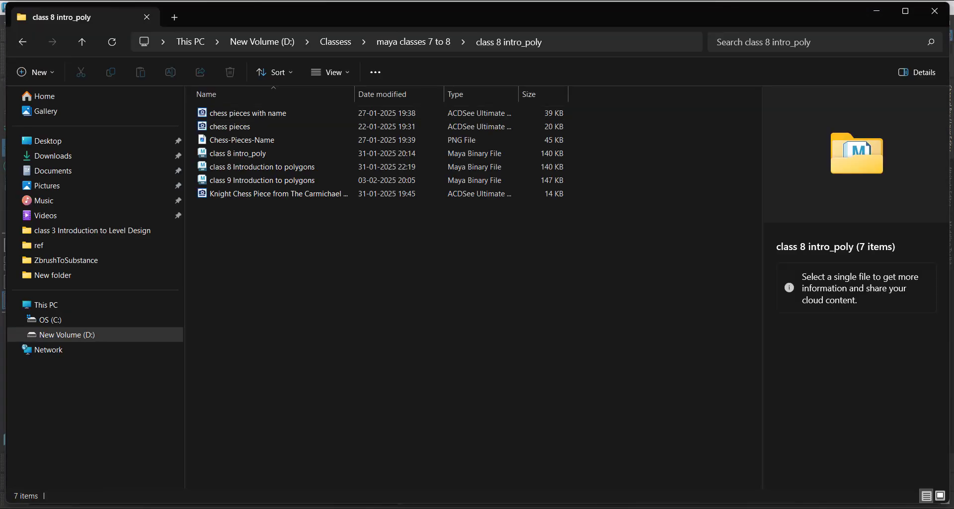
right_click(498, 265)
mouse_move(532, 276)
left_click(734, 278)
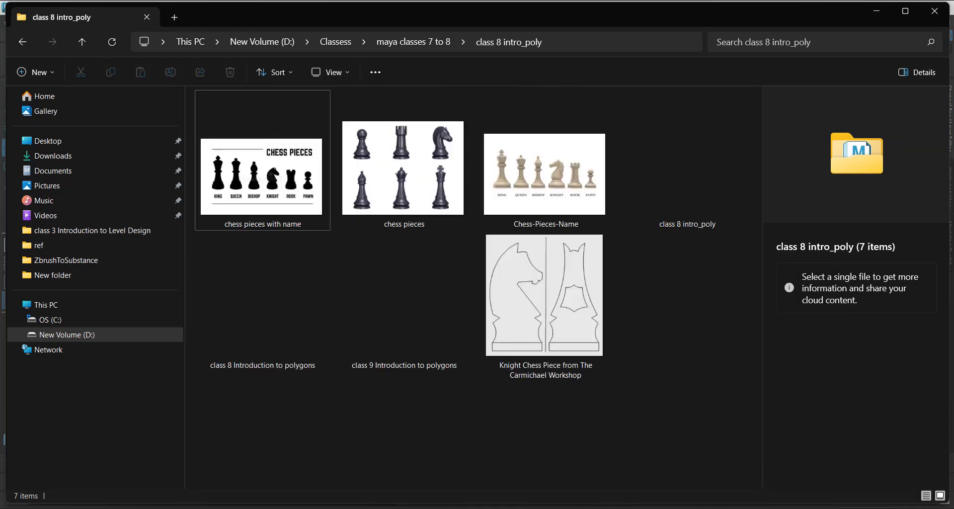
Open the Chess-Pieces-Name reference image, examine the knight's shape up close, and close the image.
left_click(546, 174)
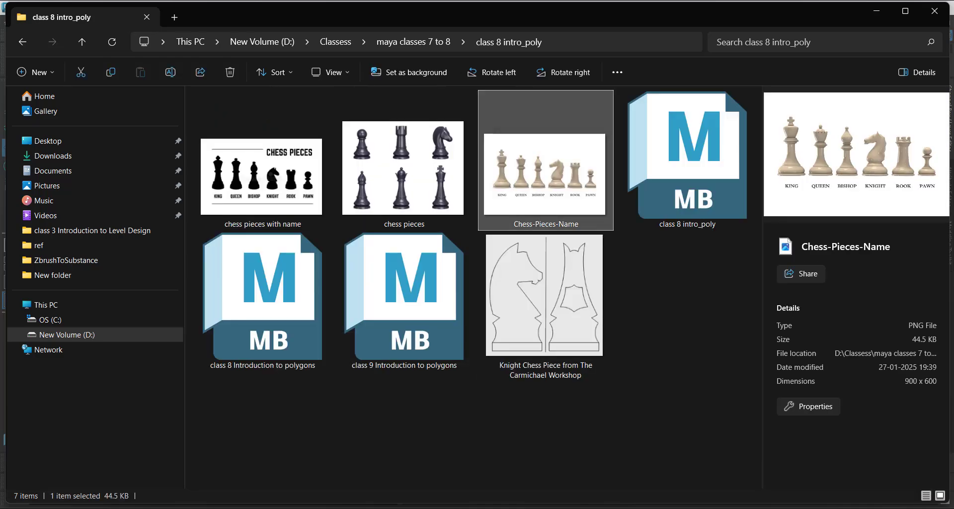
key("Return")
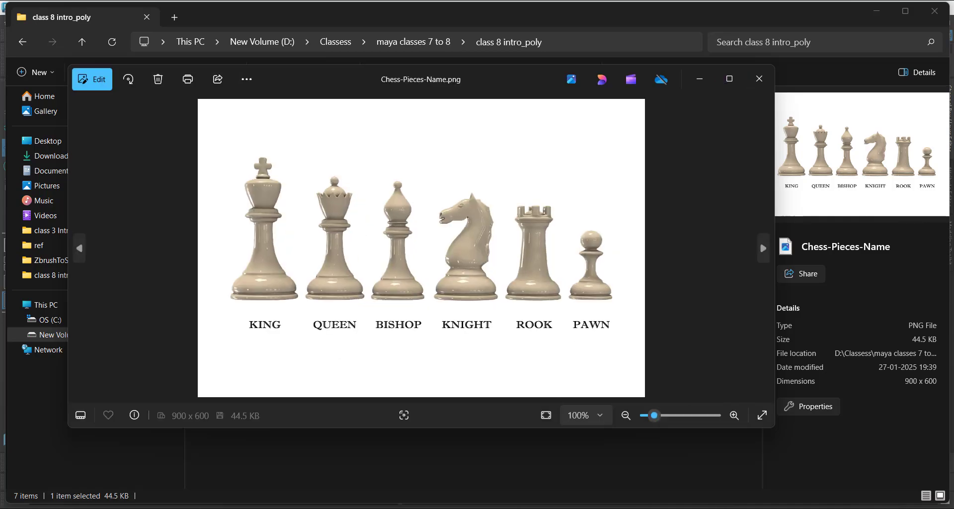
scroll(457, 215, "up", 5)
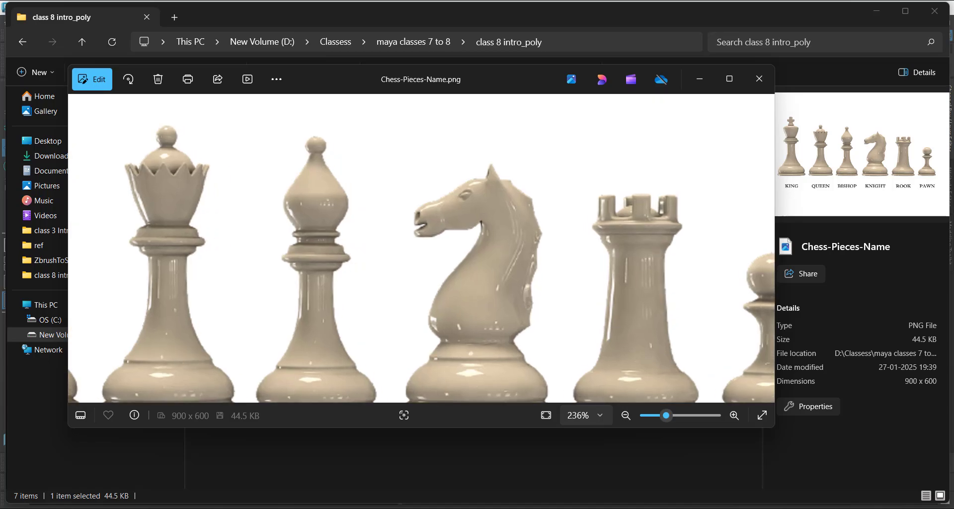
left_click(759, 79)
Open the chess pieces reference image, examine the knight's ears and head enlarged, and minimize the viewer.
left_click(404, 168)
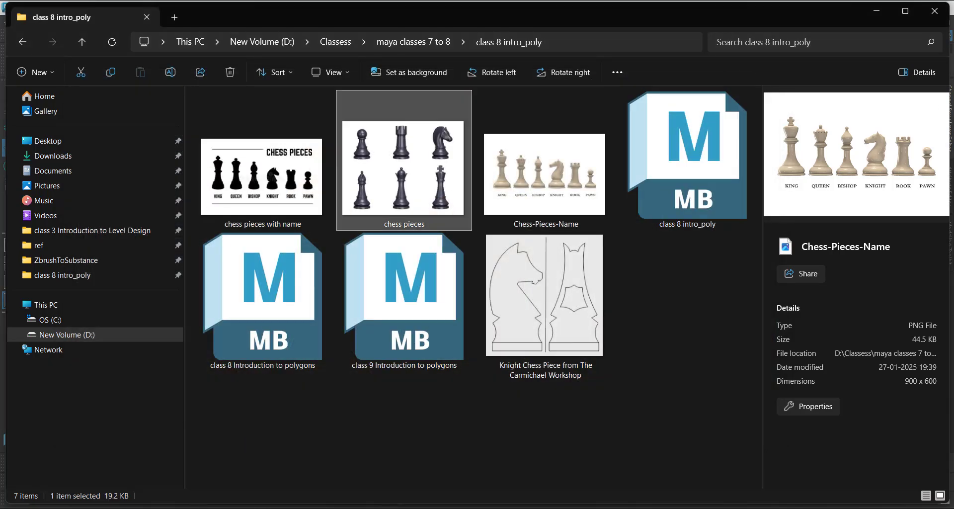
double_click(404, 168)
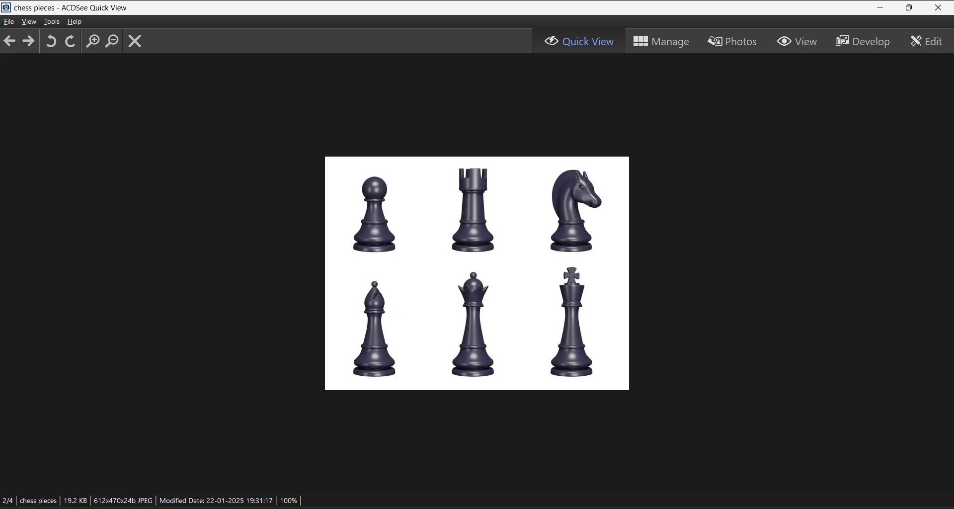
scroll(477, 274, "up", 2, "ctrl")
scroll(477, 273, "up", 2, "ctrl")
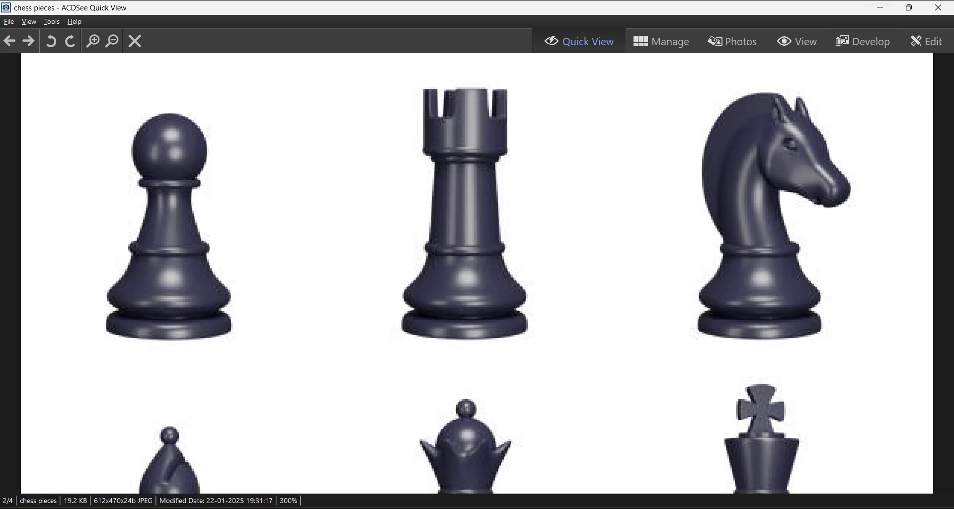
left_click(880, 7)
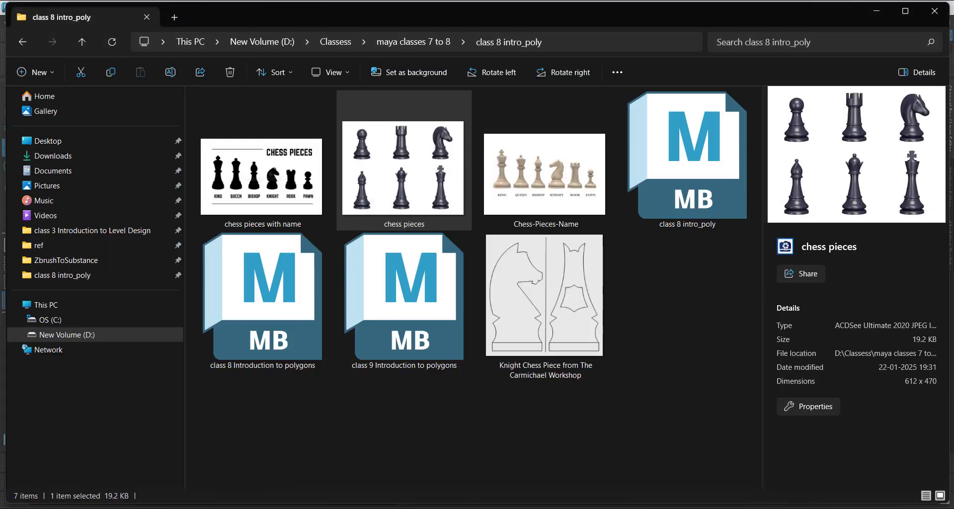
View the chess pieces with name reference image, close it, and switch back to Maya.
double_click(266, 171)
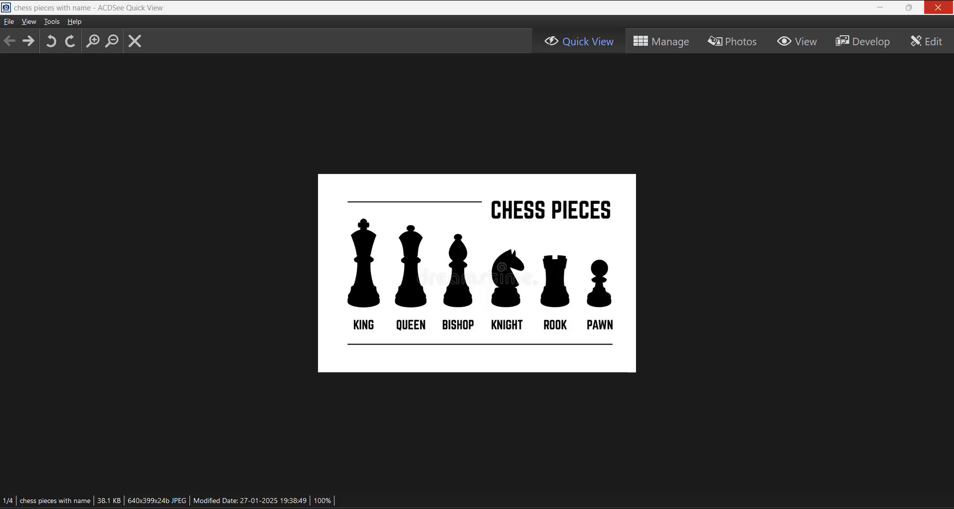
left_click(938, 8)
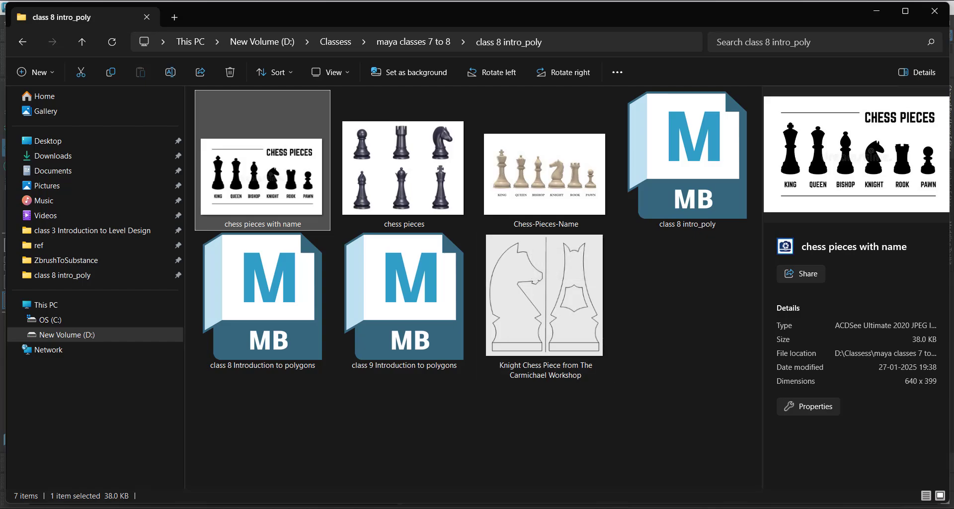
left_click(668, 343)
left_click(877, 11)
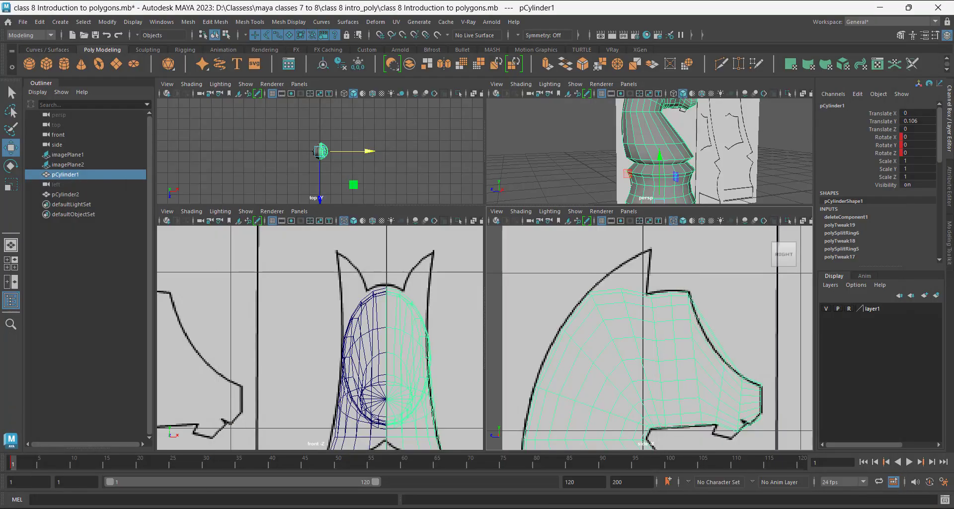
Select the block of adjoining faces on the upper side of the knight's head beneath the ear outline.
right_click_drag(683, 298, 682, 330)
left_click(618, 311)
scroll(626, 308, "up", 2)
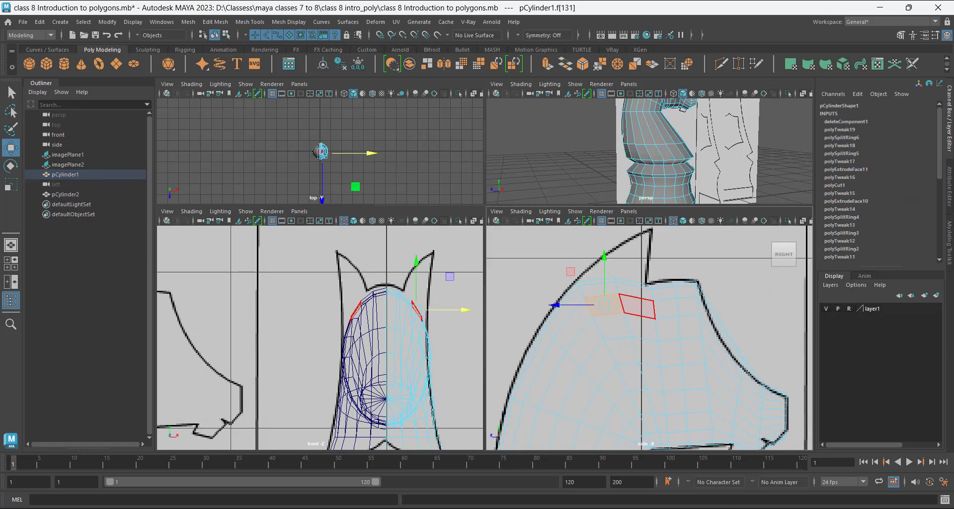
scroll(635, 306, "up", 1)
left_click(637, 305, "shift")
left_click(610, 326, "shift")
left_click(637, 327, "shift")
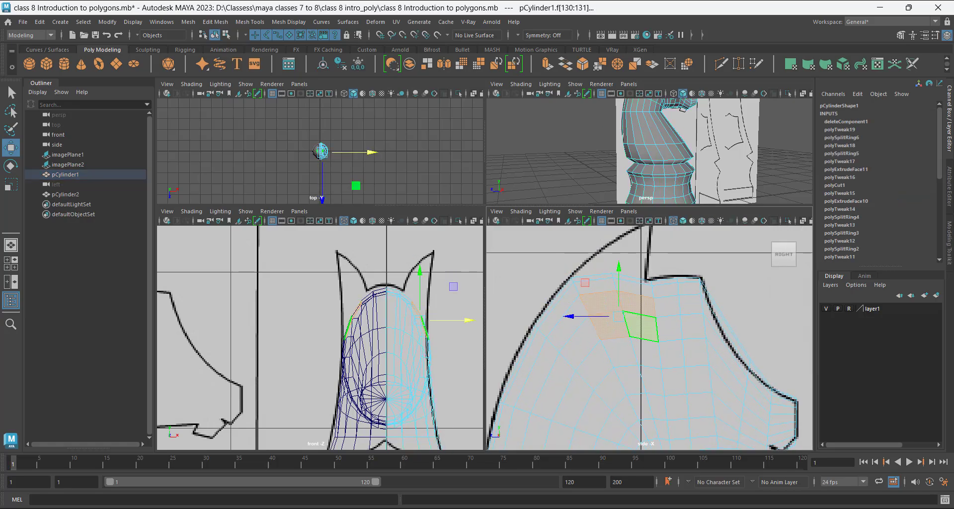
scroll(423, 323, "up", 4)
scroll(596, 321, "up", 2)
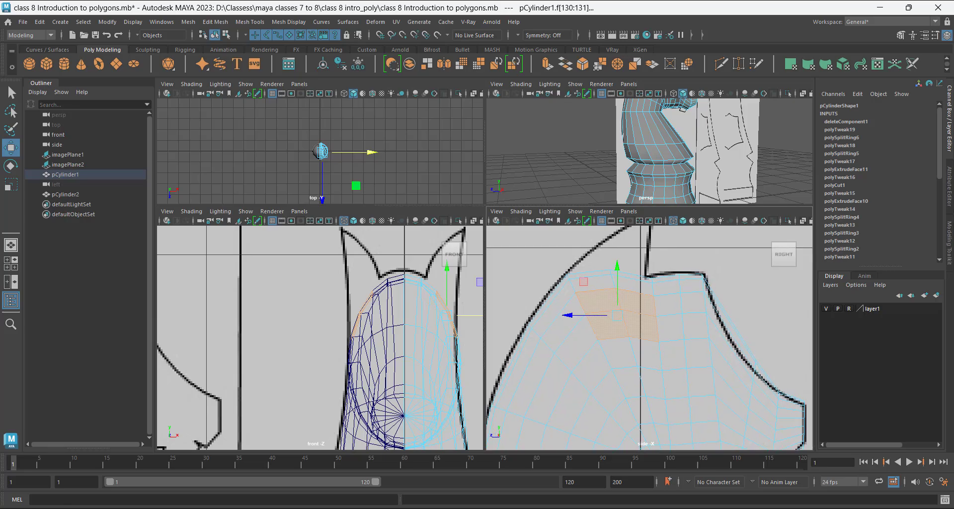
scroll(320, 338, "up", 1)
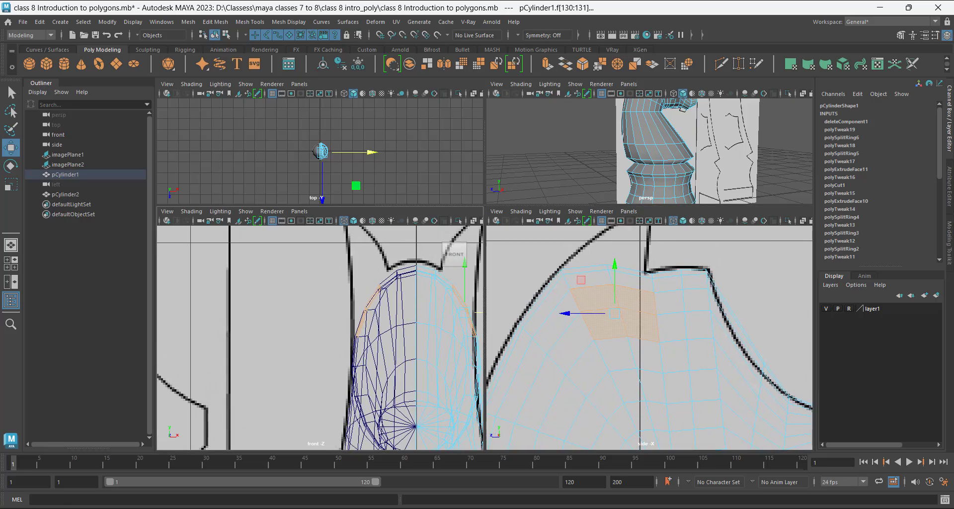
left_click(594, 297, "shift")
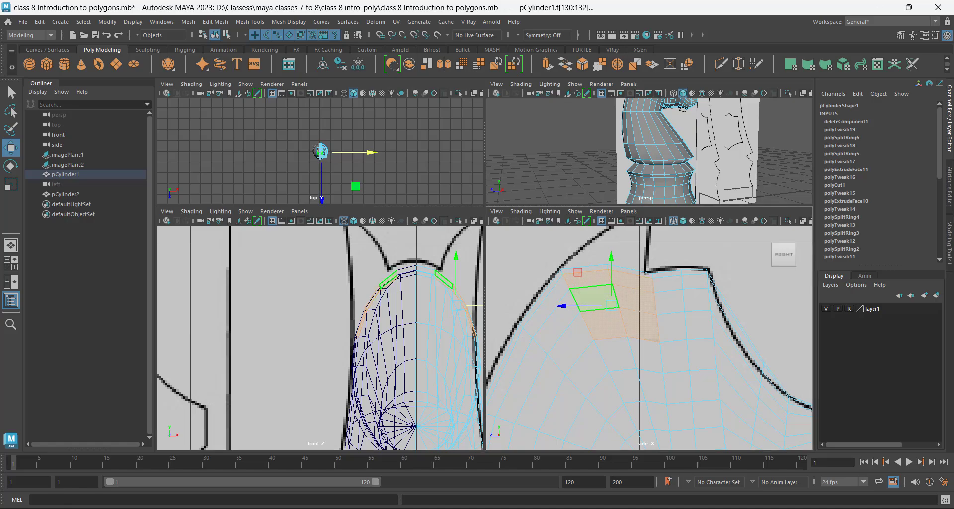
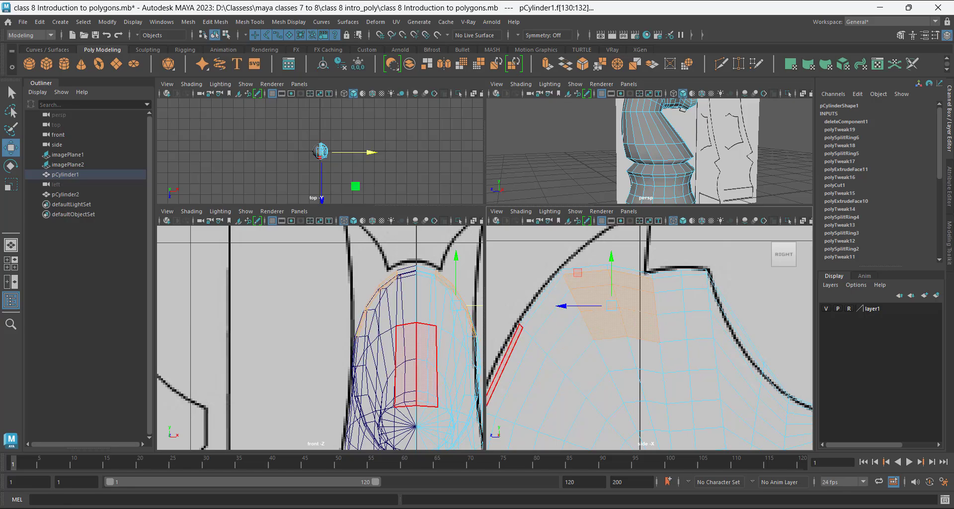
Extrude the selected head faces straight up until they rise above the ear tips in the reference images.
scroll(618, 338, "down", 5)
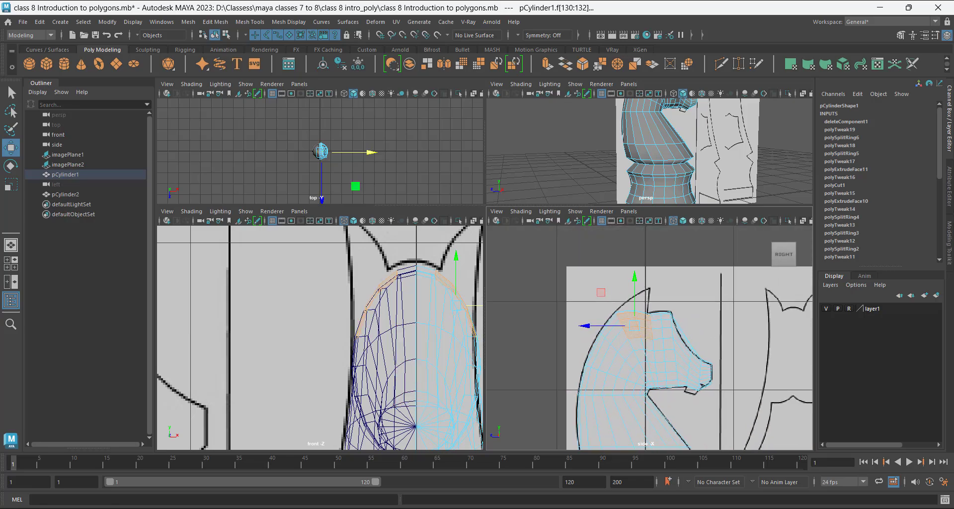
scroll(648, 336, "up", 3)
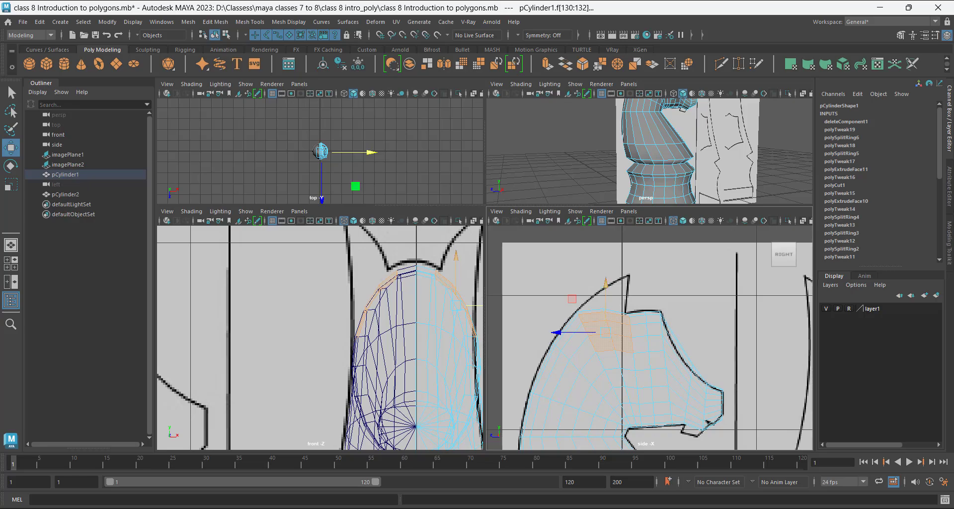
left_click_drag(606, 284, 606, 243, "shift")
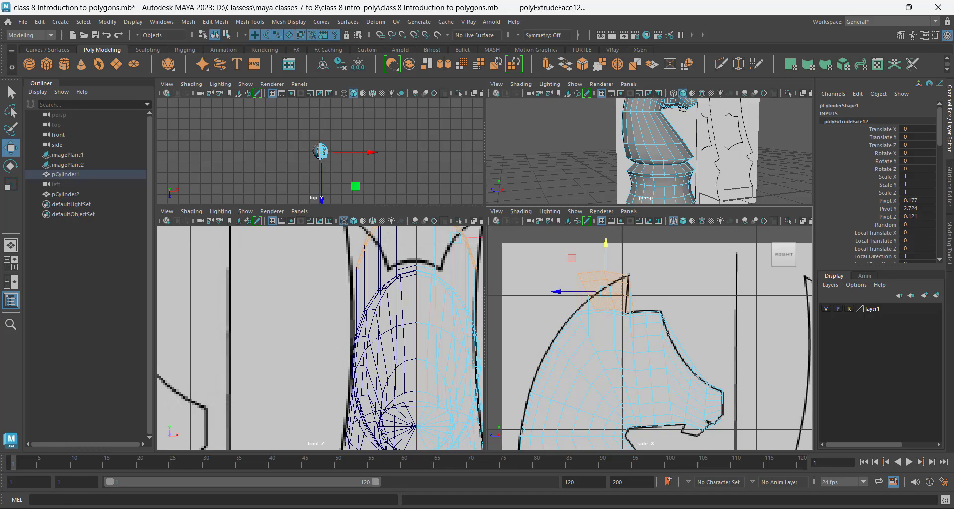
scroll(422, 299, "up", 1)
middle_click_drag(422, 288, 401, 357, "alt")
scroll(401, 357, "down", 7)
scroll(400, 357, "up", 4)
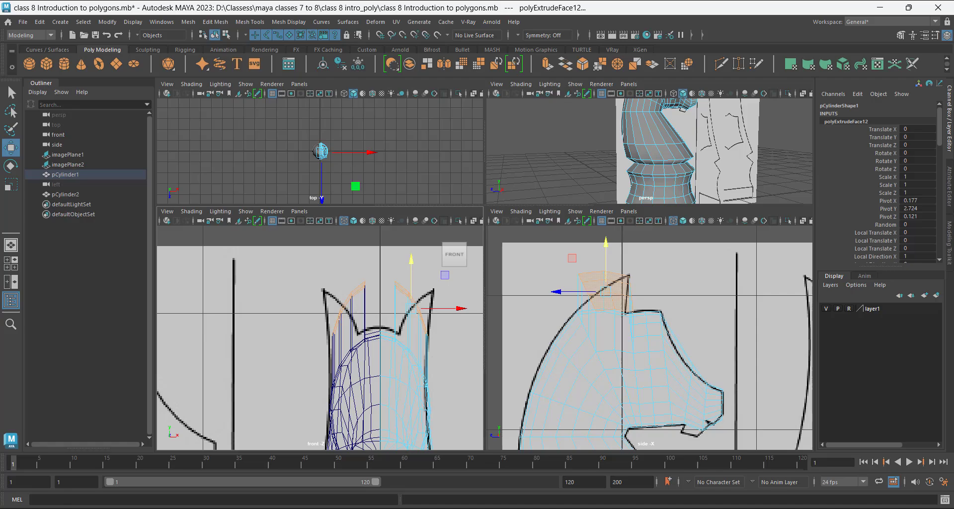
left_click_drag(411, 260, 411, 245)
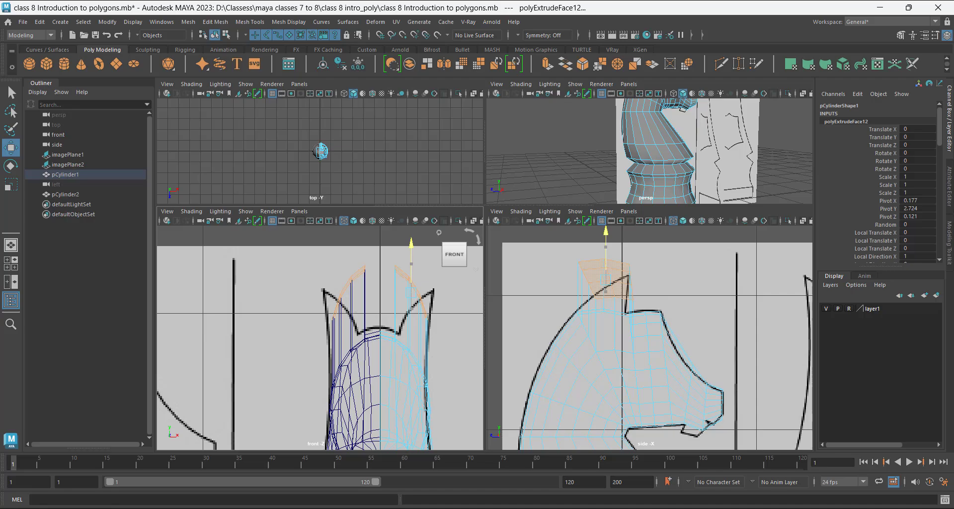
left_click_drag(411, 245, 411, 225)
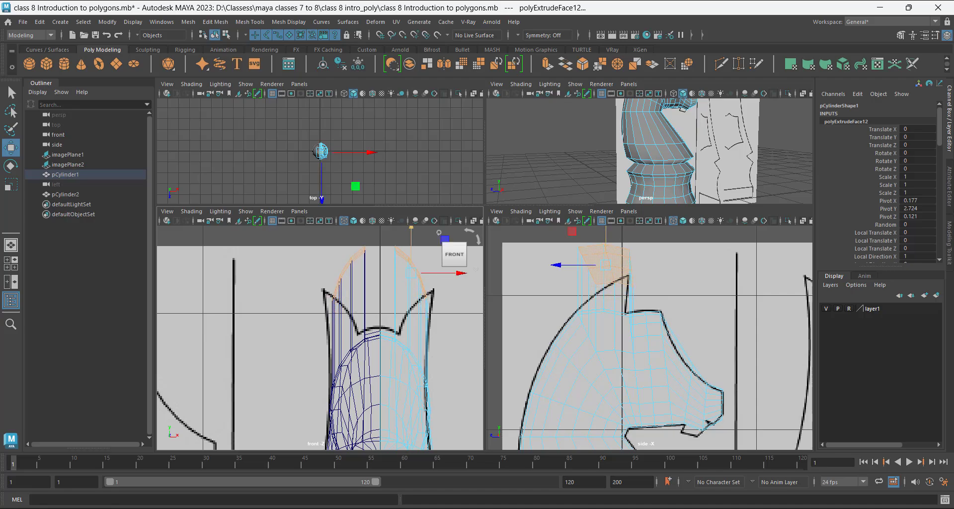
middle_click_drag(410, 248, 408, 294, "alt")
scroll(312, 344, "up", 1)
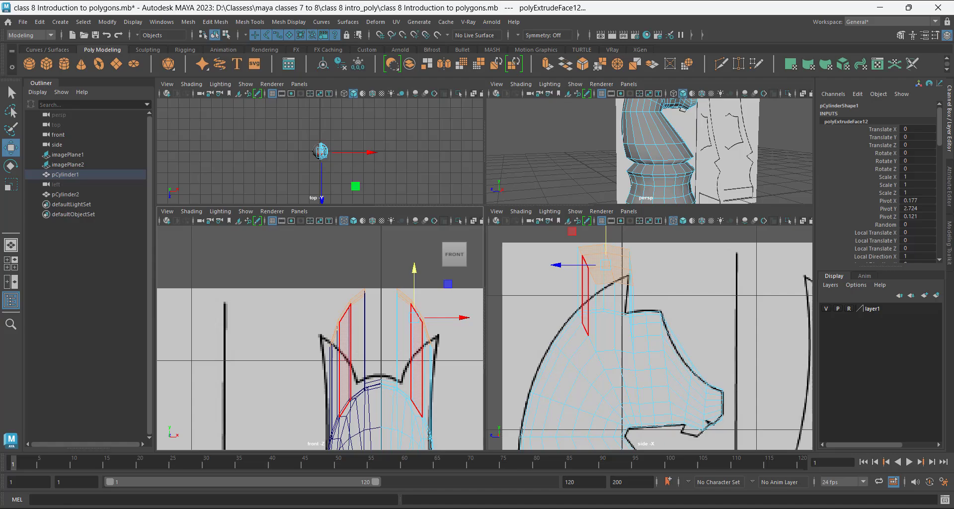
Flatten the top faces of the extruded ear vertically into a level plane.
key("r")
left_click_drag(415, 273, 414, 318)
left_click_drag(633, 130, 612, 125, "alt")
middle_click_drag(612, 124, 601, 197, "alt")
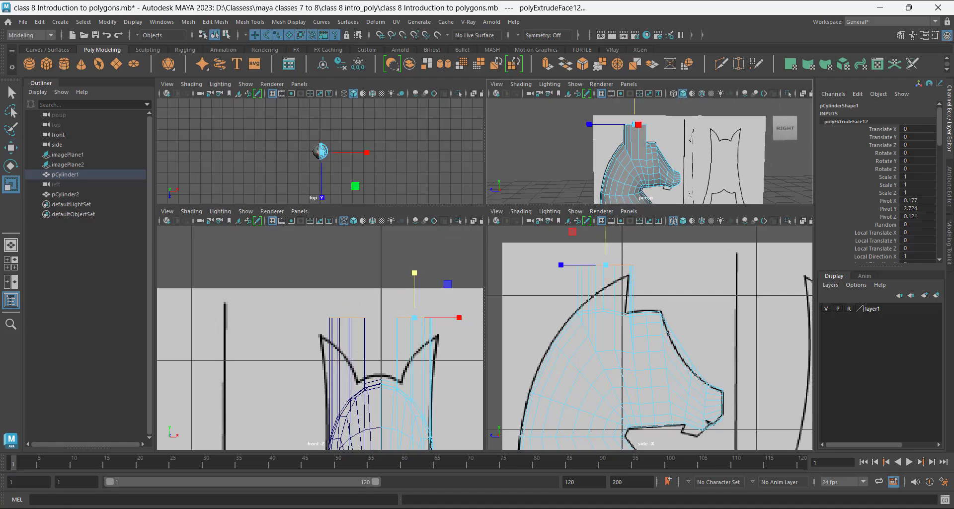
Switch to full-screen view and lower the ear's flat top faces to the height of the reference ear tip.
key("ctrl+space")
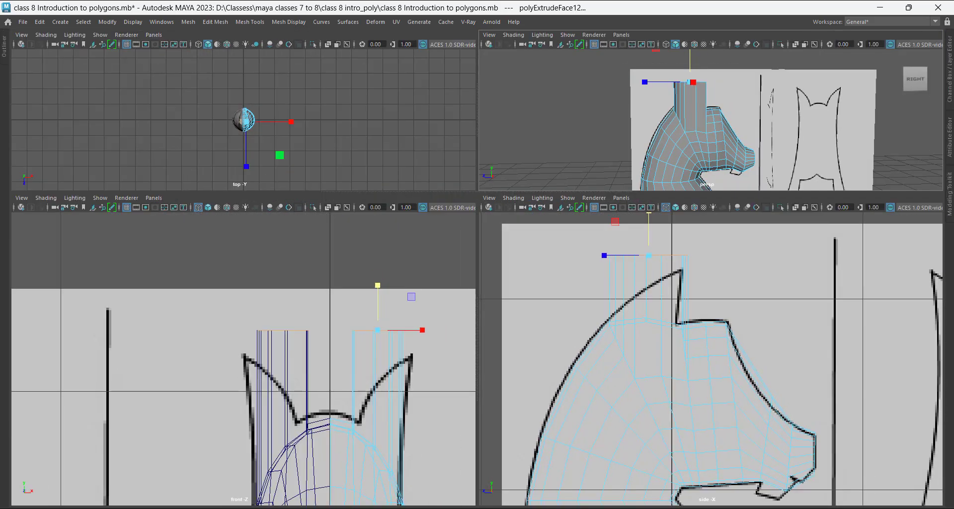
left_click_drag(641, 117, 775, 142, "alt")
scroll(711, 338, "up", 2)
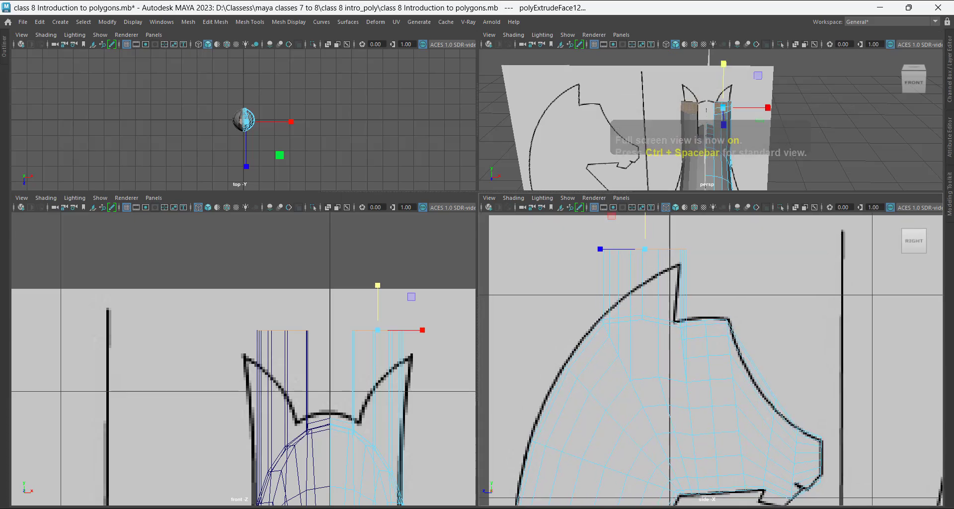
middle_click_drag(711, 338, 719, 359, "alt")
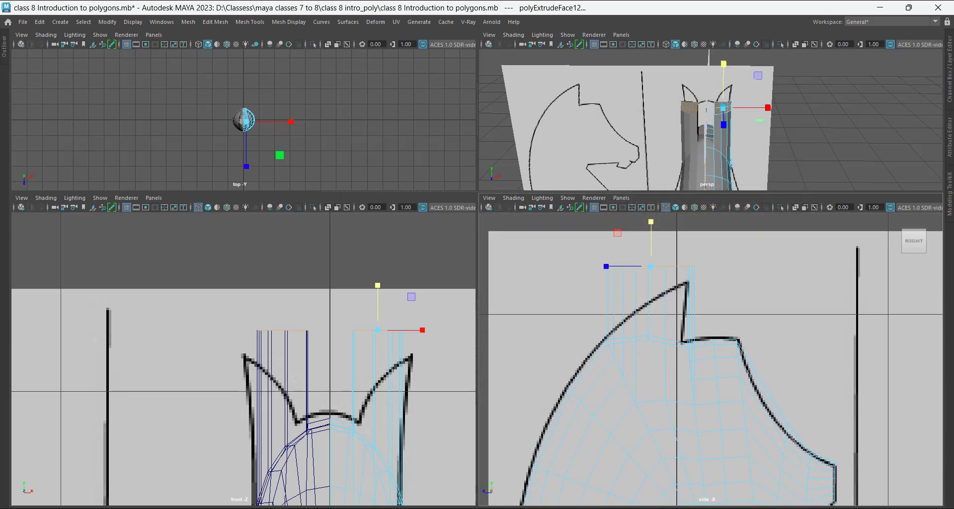
right_click_drag(281, 383, 298, 382, "alt")
middle_click_drag(299, 382, 295, 341, "alt")
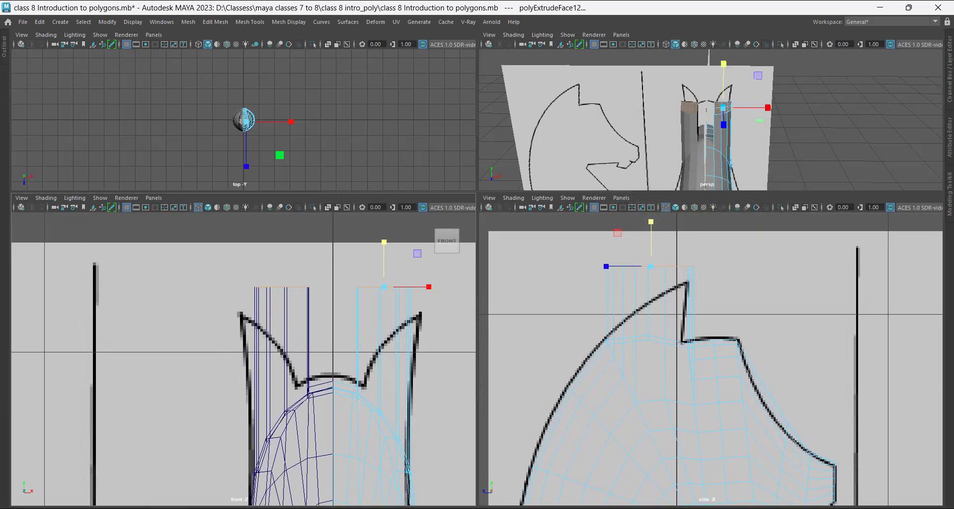
left_click_drag(775, 137, 671, 122, "alt")
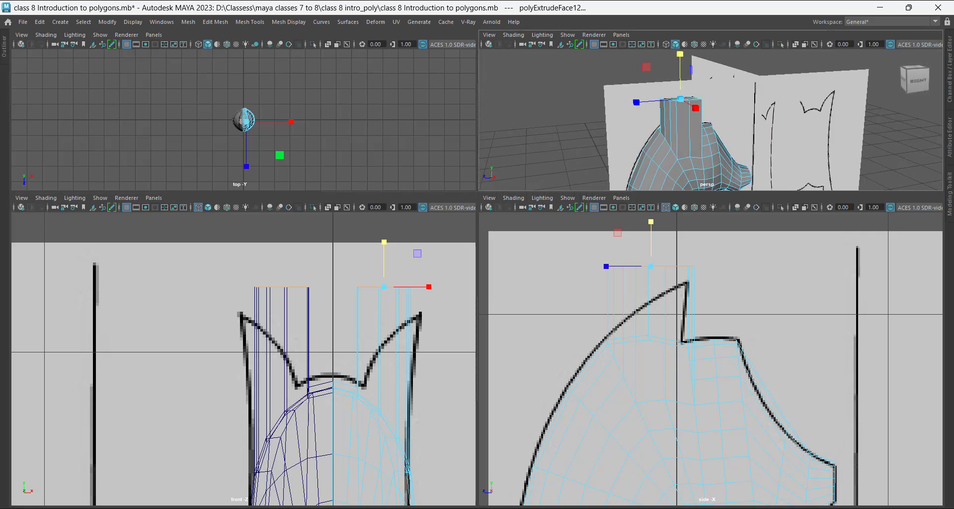
right_click_drag(671, 122, 691, 121, "alt")
middle_click_drag(691, 121, 723, 92, "alt")
scroll(397, 343, "up", 1)
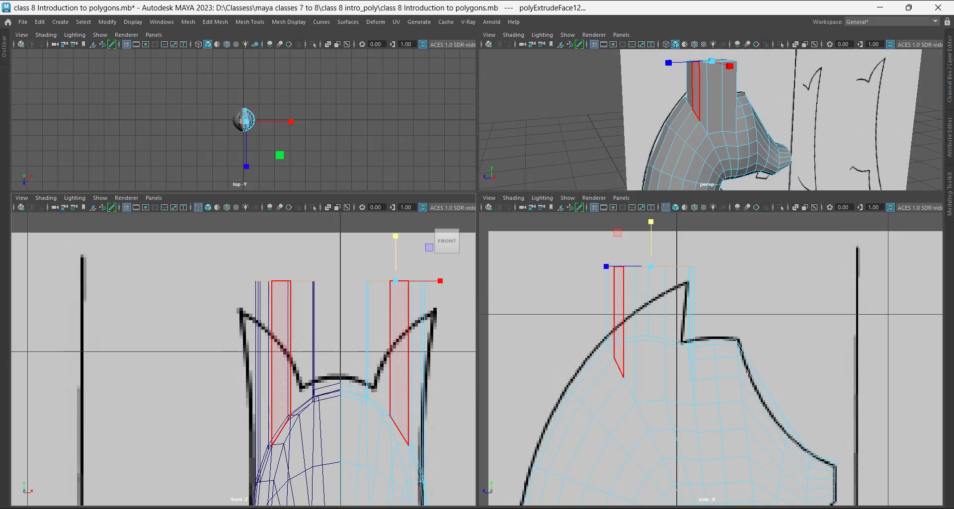
key("w")
left_click_drag(396, 242, 396, 255)
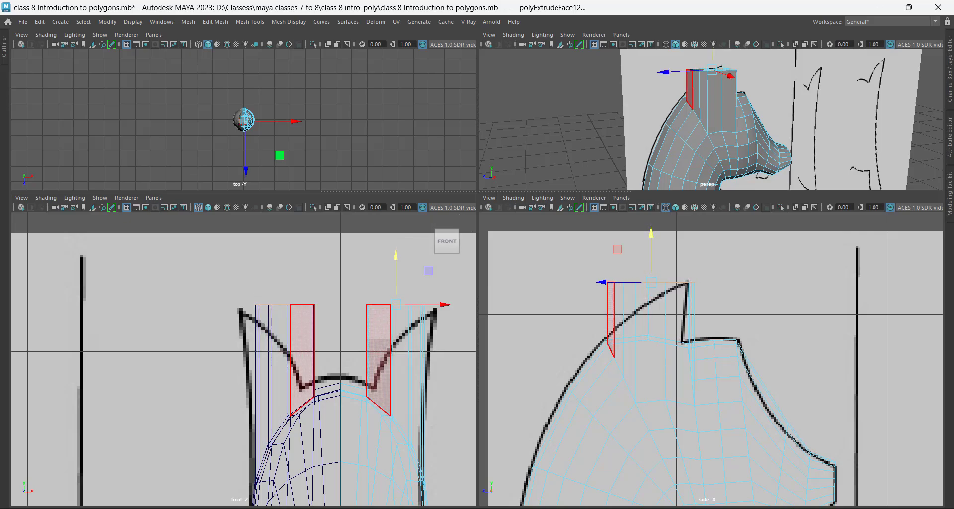
middle_click_drag(422, 378, 396, 375, "alt")
scroll(397, 374, "up", 2)
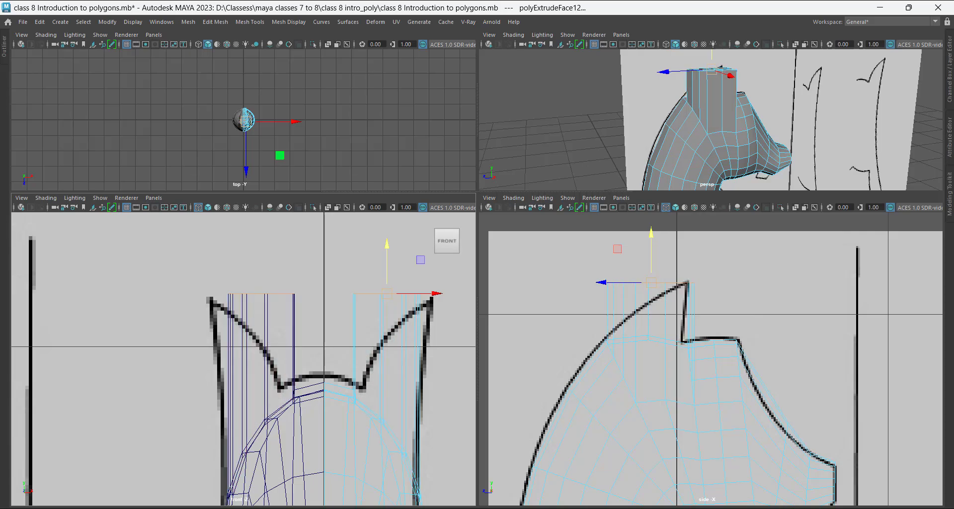
Shift the ear's top faces outward and narrow their width to match the ear tip in the front reference.
left_click_drag(711, 124, 821, 124, "alt")
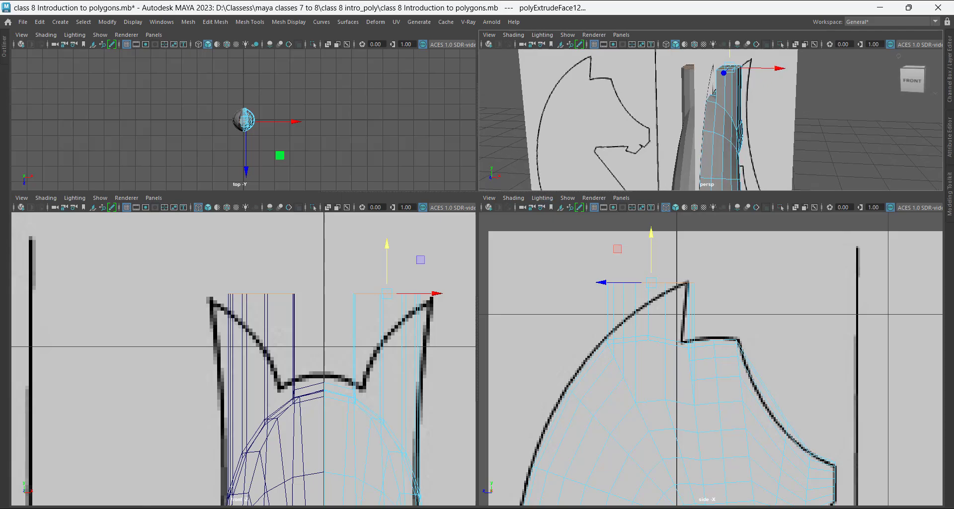
left_click_drag(418, 293, 458, 294)
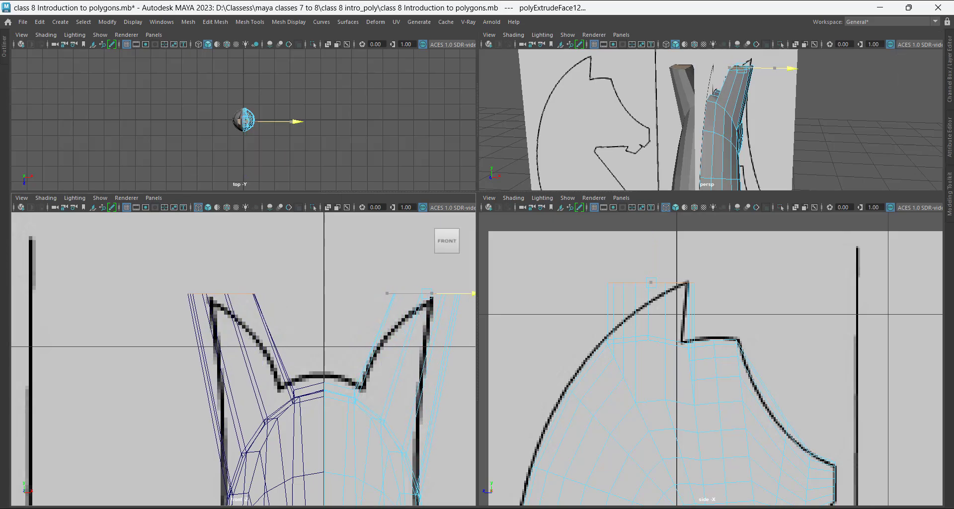
middle_click_drag(443, 328, 396, 336, "alt")
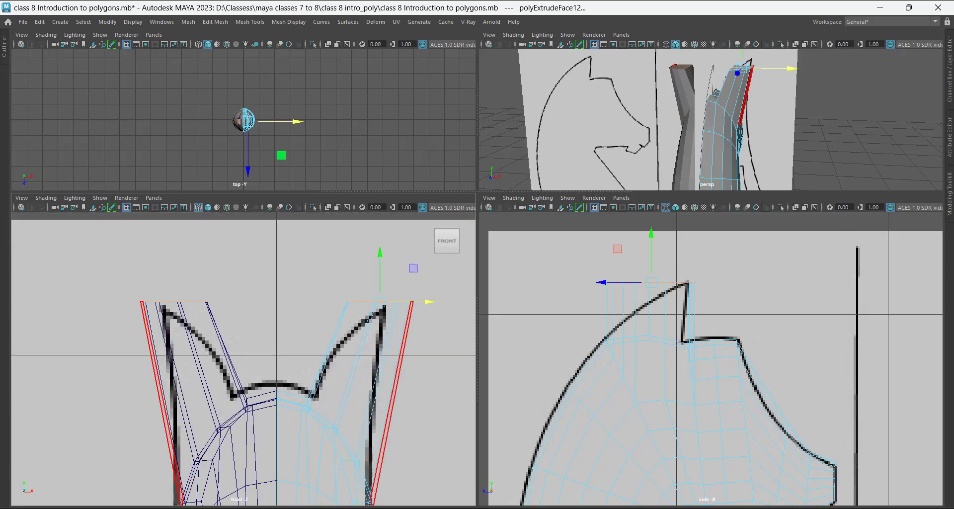
key("r")
mouse_move(425, 301)
left_mouse_down()
mouse_move(398, 301)
mouse_move(416, 302)
left_mouse_up()
key("w")
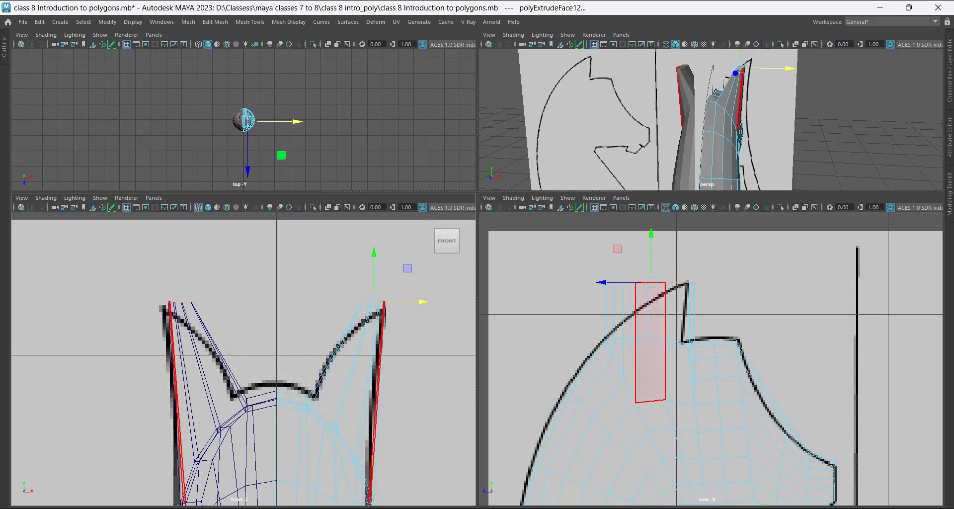
Maximize the perspective view on the ear and turn on wireframe on shaded for the mesh.
mouse_move(621, 127)
left_mouse_down("alt")
mouse_move(741, 127)
mouse_move(689, 208)
mouse_move(716, 194)
left_mouse_up("alt")
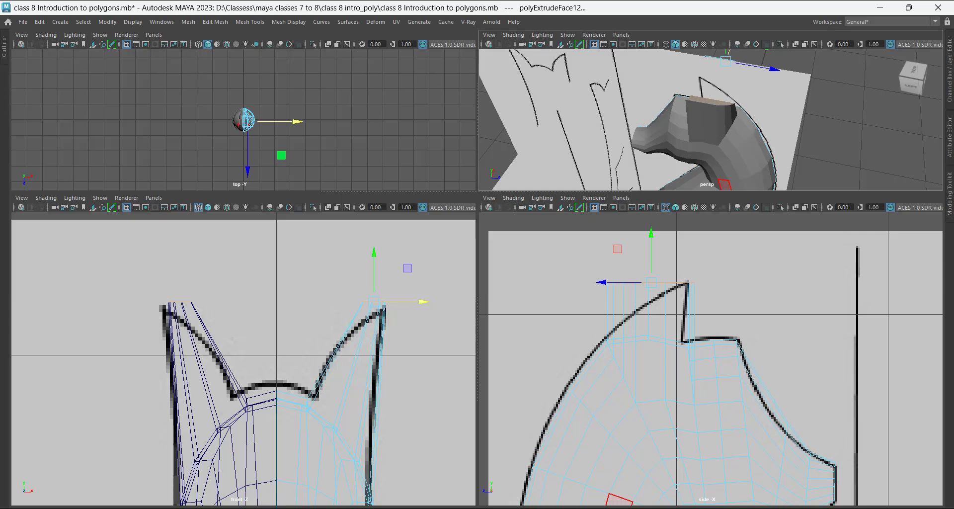
key("space")
left_click_drag(736, 129, 552, 135, "alt")
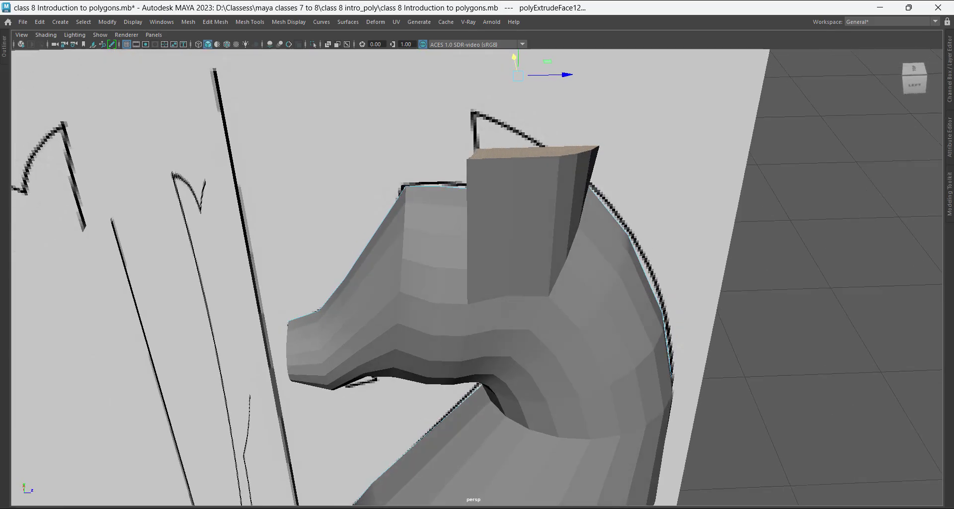
key("alt+5")
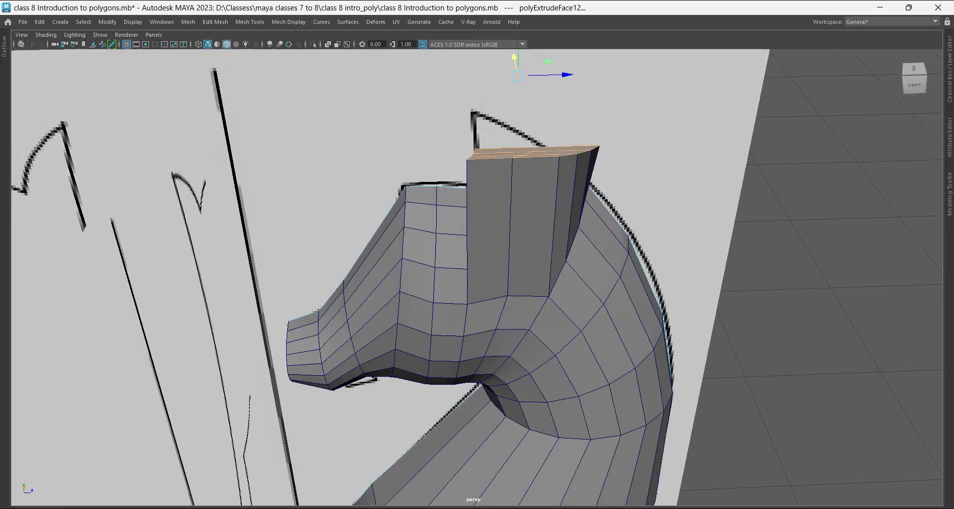
key("alt+5")
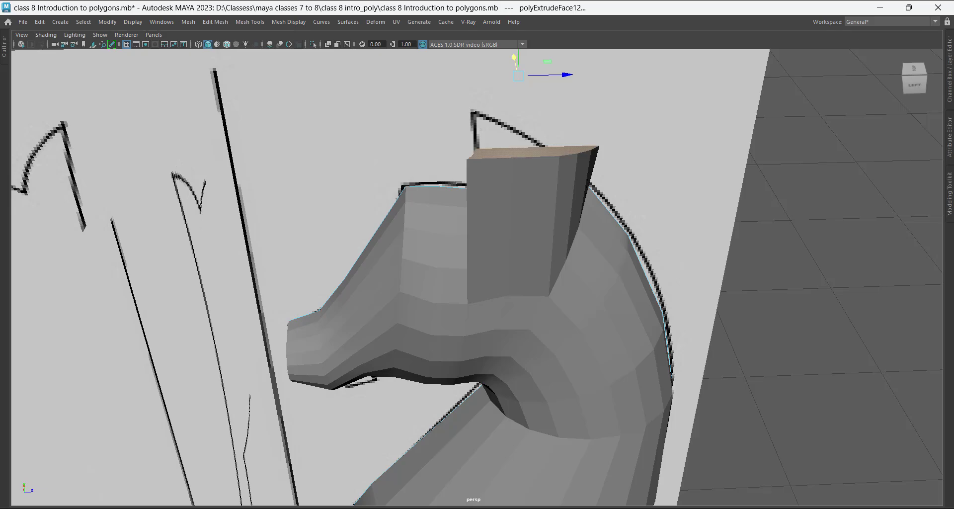
key("alt+5")
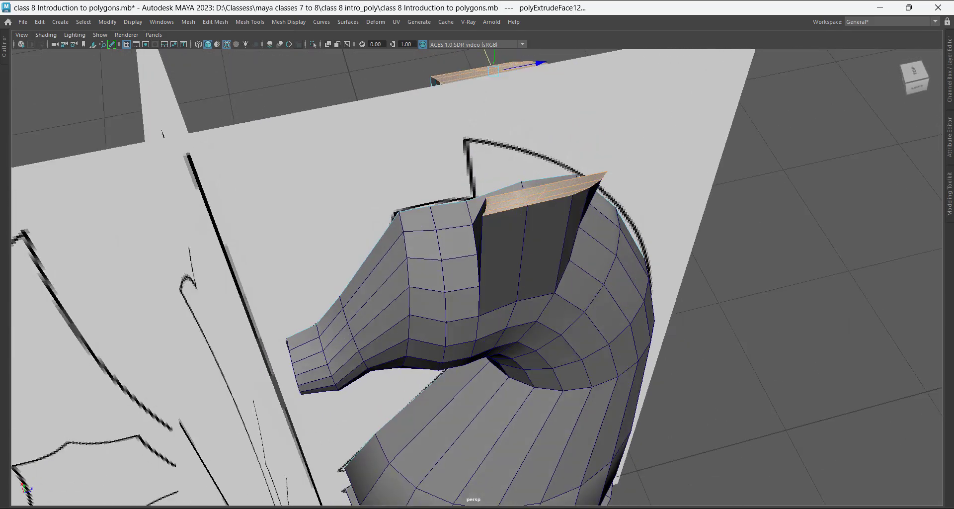
left_click_drag(477, 278, 408, 223, "alt")
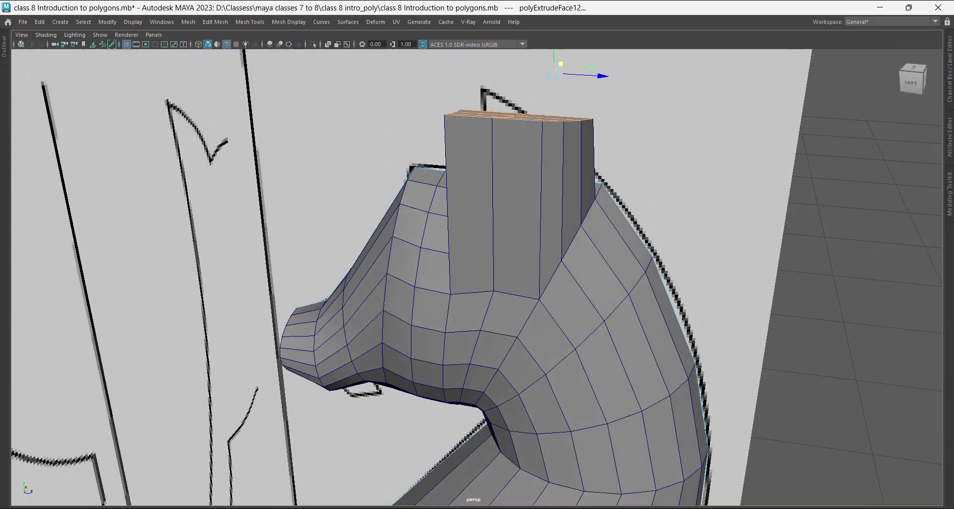
Select the two edges along the outer side of the ear's top in edge mode and scale them narrower along the ear's width.
left_click_drag(490, 116, 488, 123, "alt")
right_click_drag(515, 147, 515, 121)
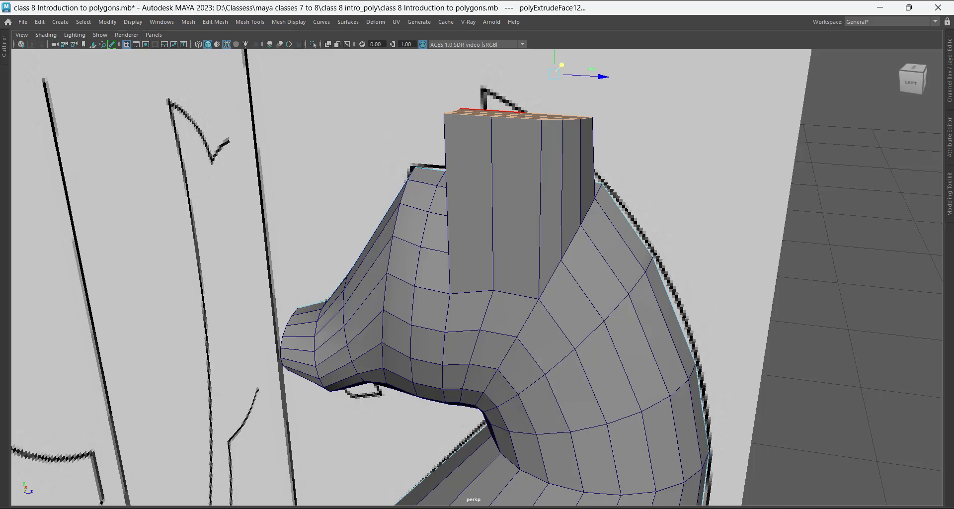
left_click_drag(515, 129, 539, 162, "alt")
left_click(517, 152)
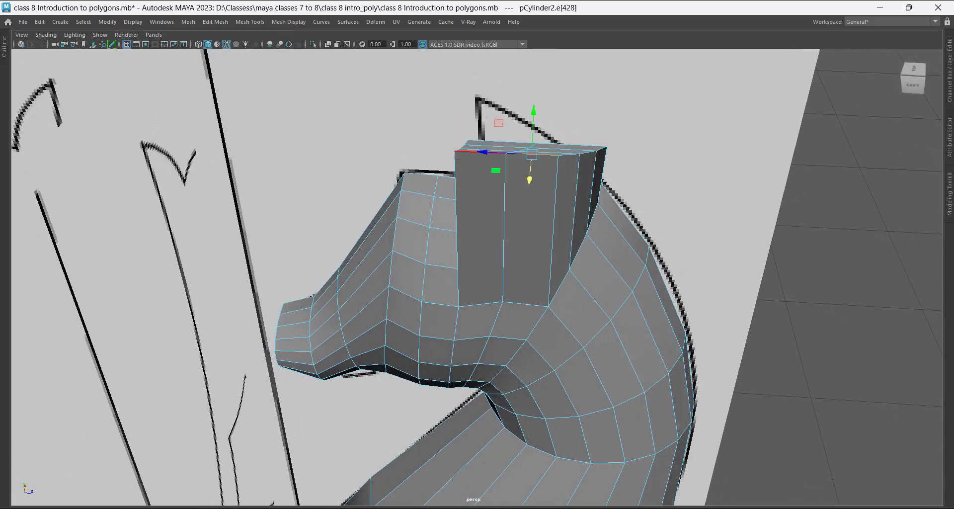
left_click(467, 151, "shift")
mouse_move(553, 214)
left_mouse_down("alt")
mouse_move(503, 266)
mouse_move(545, 219)
left_mouse_up("alt")
key("r")
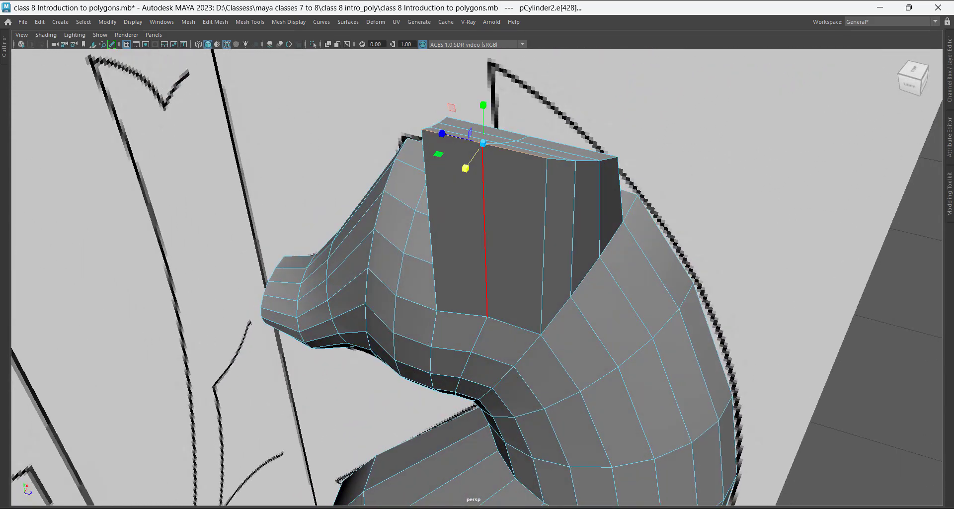
left_click_drag(483, 143, 465, 145)
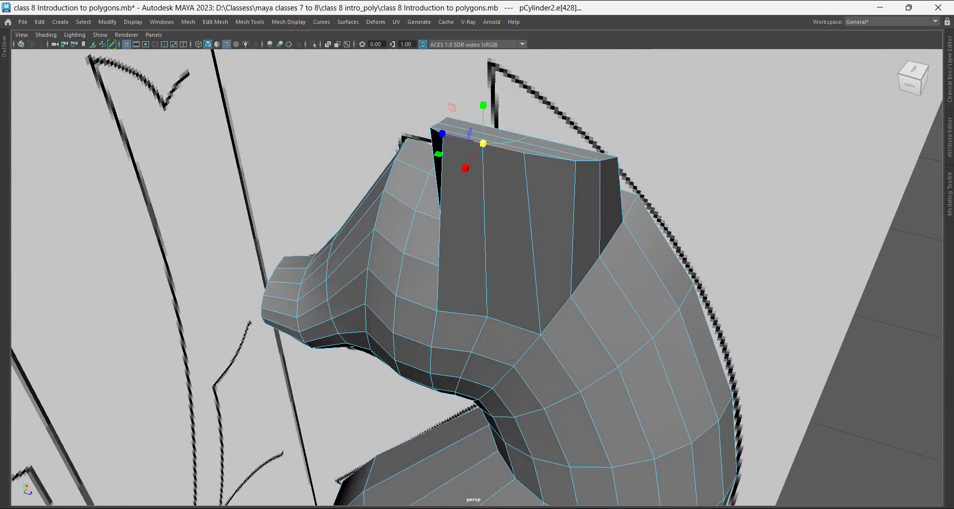
left_click_drag(472, 179, 544, 189, "alt")
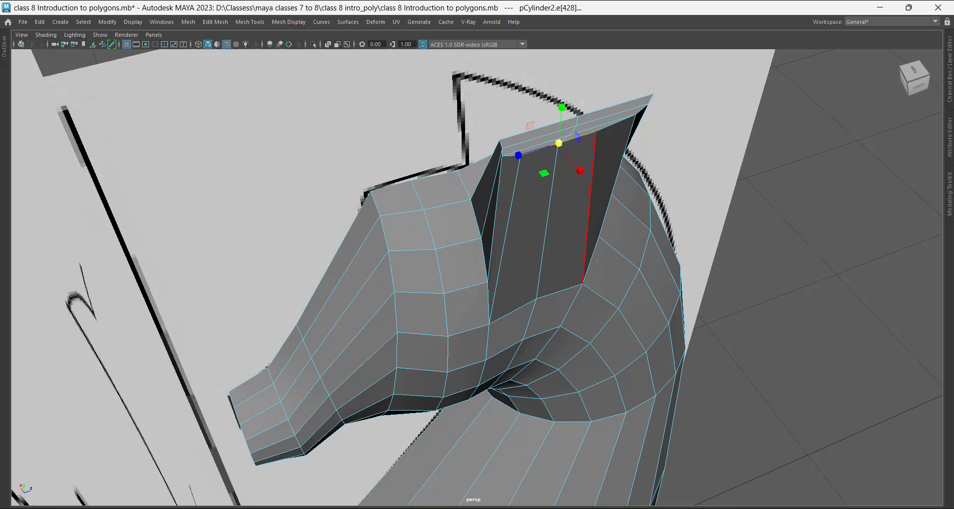
Lower the narrowed outer edges to the ear's base and adjust their sideways position against the head.
key("w")
left_click_drag(561, 108, 503, 197)
left_click_drag(504, 196, 569, 243, "alt")
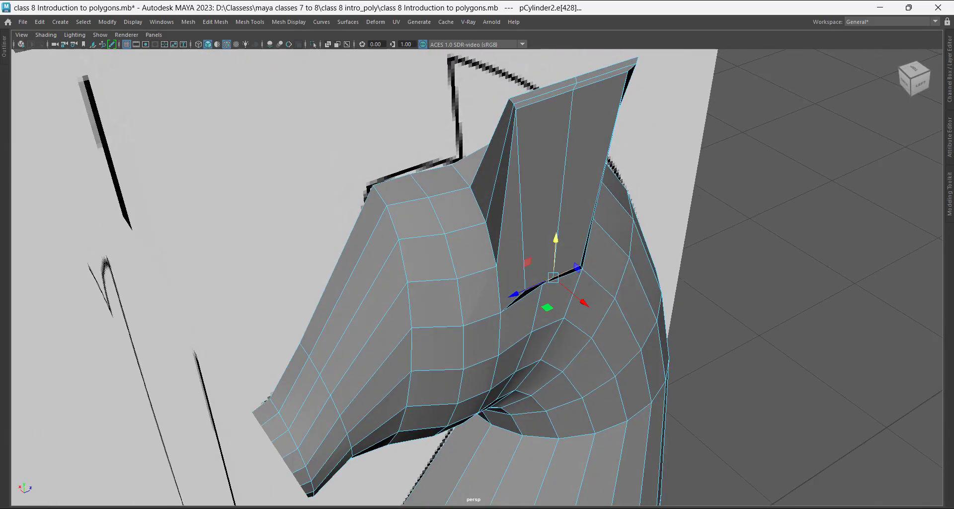
left_click_drag(584, 302, 545, 316)
Select the outermost remaining row of edges on the ear's top and scale it narrower front to back.
left_click(532, 143)
left_click(592, 130, "shift")
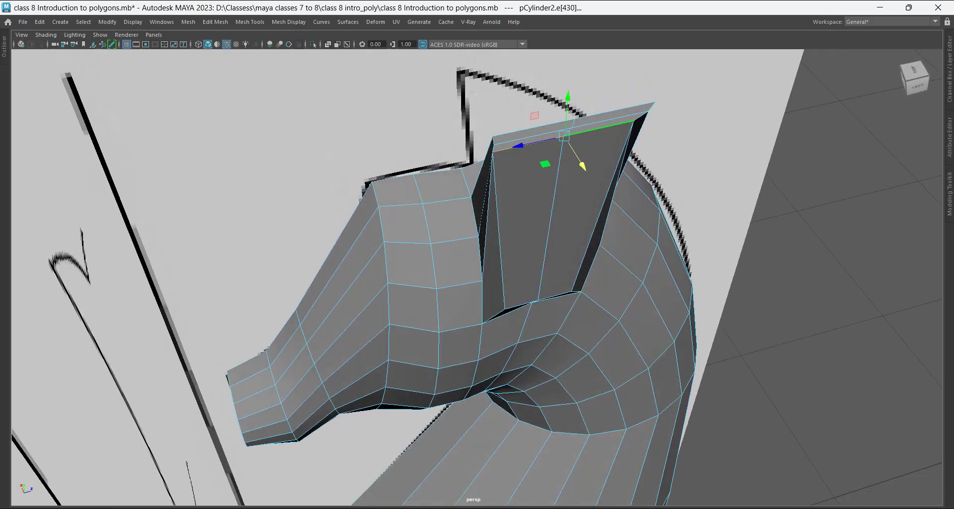
key("r")
left_click_drag(522, 145, 533, 143)
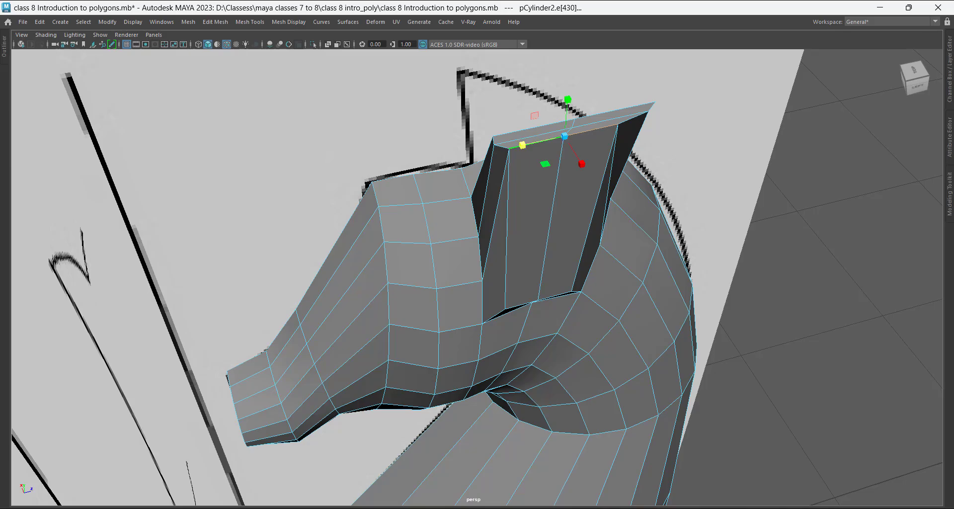
left_click_drag(534, 238, 492, 144, "alt")
middle_click_drag(492, 145, 506, 216, "alt")
left_click_drag(506, 119, 561, 226, "alt")
Narrow the middle row of edges on the ear's top, add the adjacent outer row and lower both slightly.
left_click(572, 222)
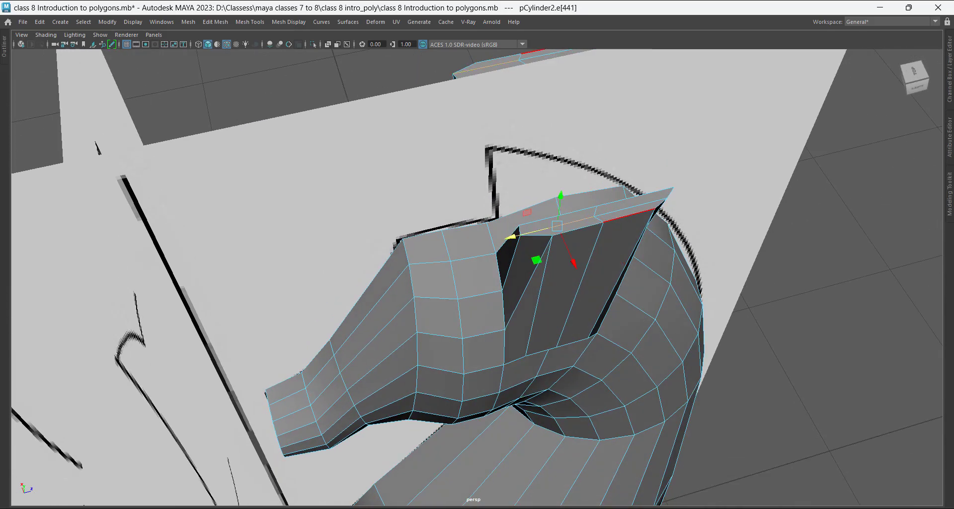
left_click(619, 211, "shift")
key("r")
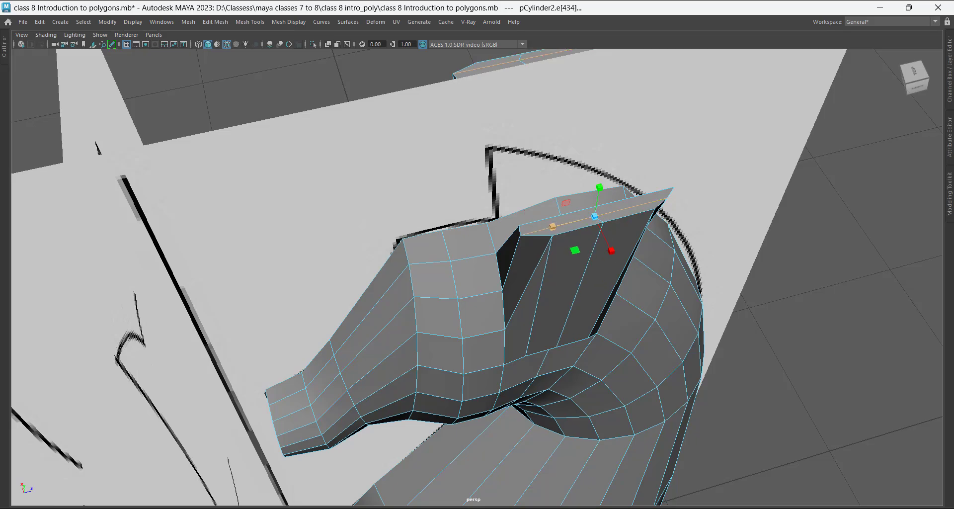
left_click_drag(552, 226, 544, 162)
key("w")
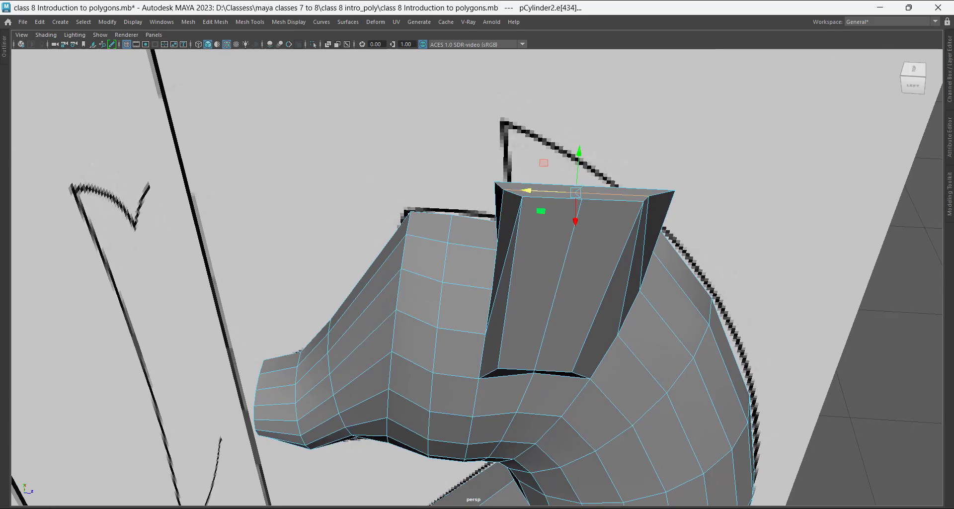
left_click(613, 200, "shift")
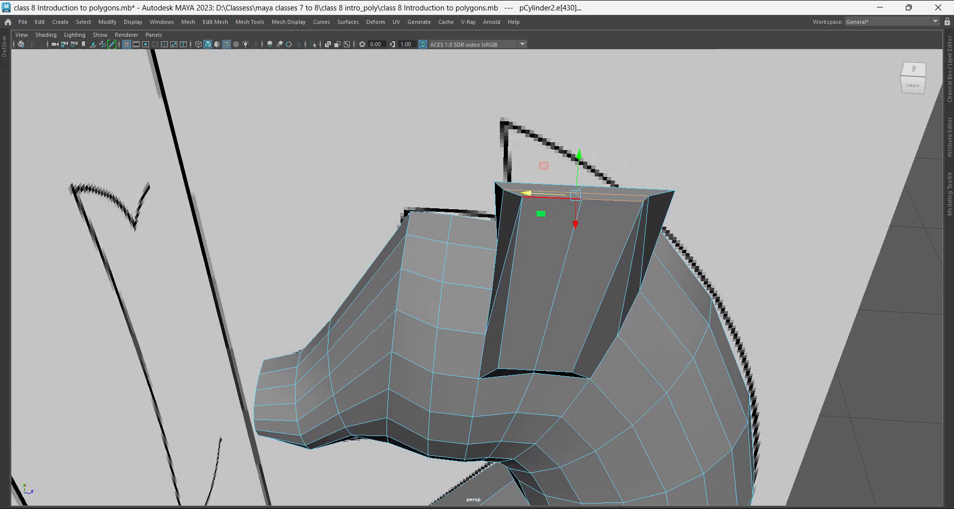
left_click_drag(579, 155, 579, 159)
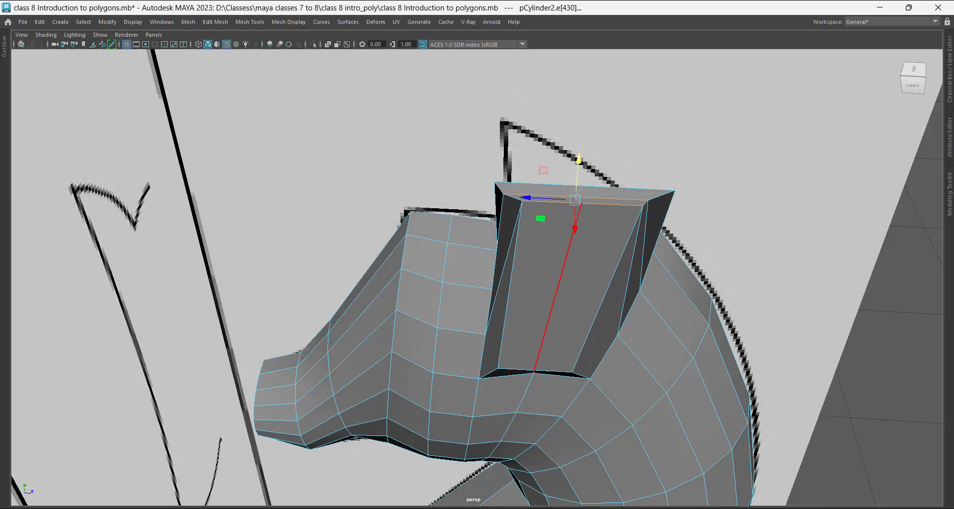
Select only the outer edge row at the ear's top and lower it partway down the ear's outer face.
left_click_drag(562, 278, 587, 290, "alt")
left_click(633, 187)
left_click(574, 197, "shift")
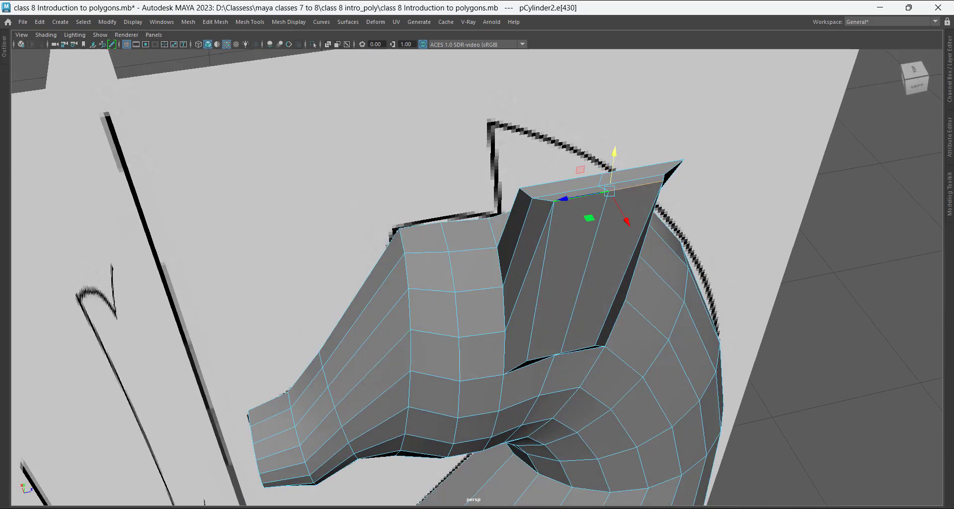
left_click_drag(614, 154, 609, 189)
left_click_drag(607, 199, 539, 171, "alt")
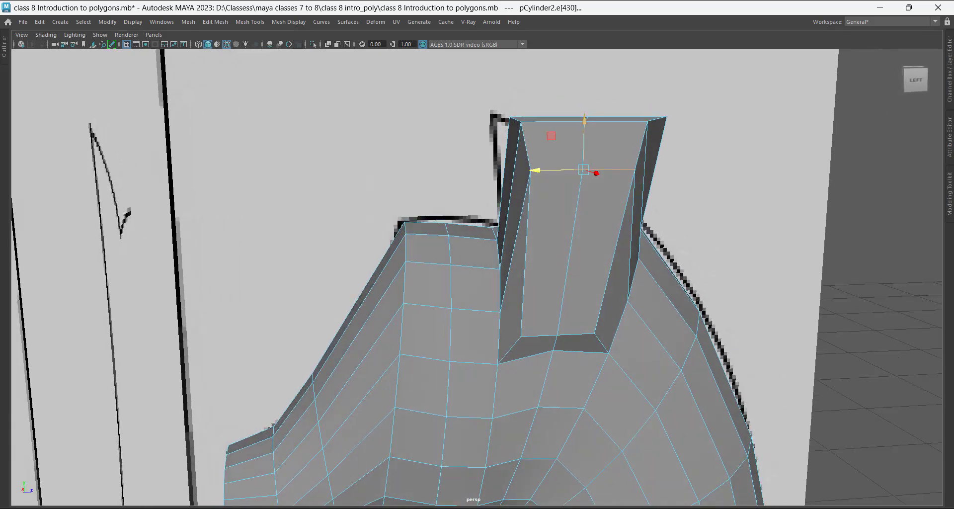
mouse_move(585, 121)
left_mouse_down()
mouse_move(612, 139)
mouse_move(589, 127)
left_mouse_up()
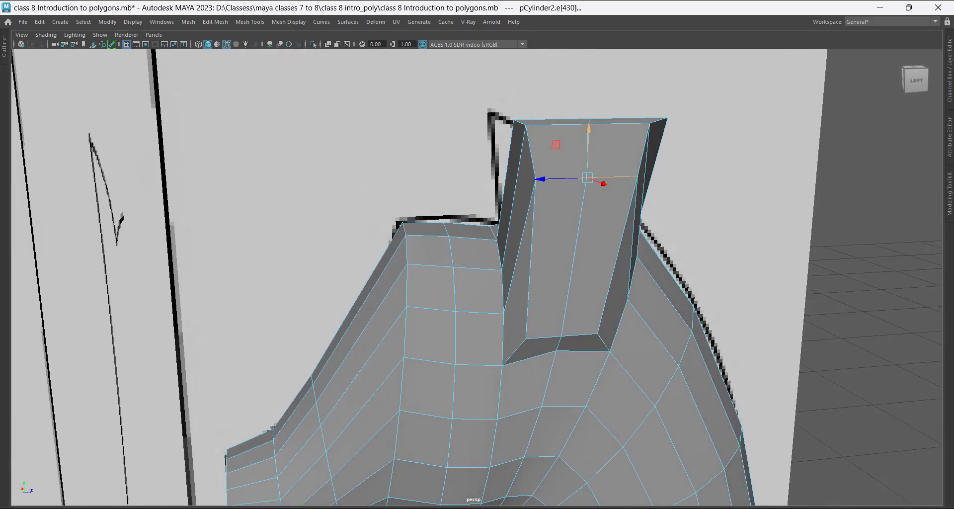
In the four-view layout, select an edge on the ear's inner side and split its edge ring to add a mid-height loop.
key("space")
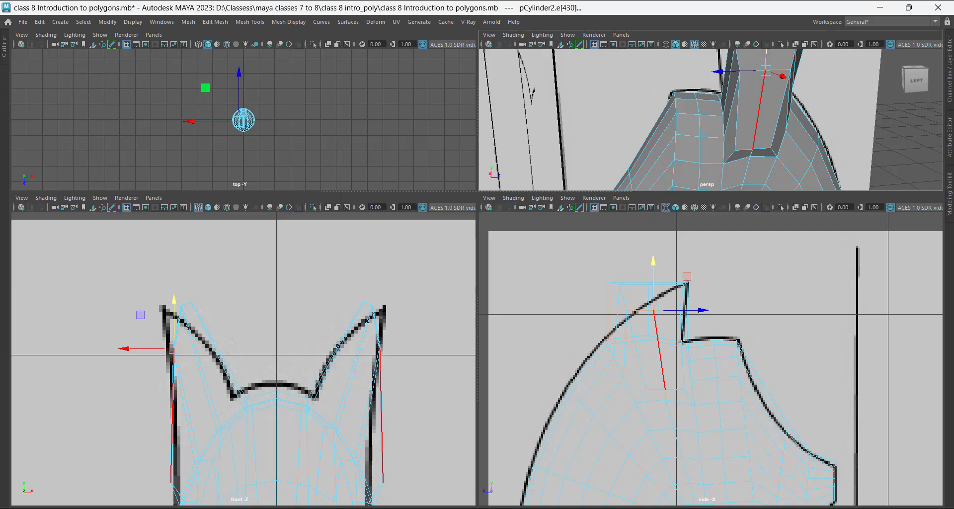
right_click(357, 224)
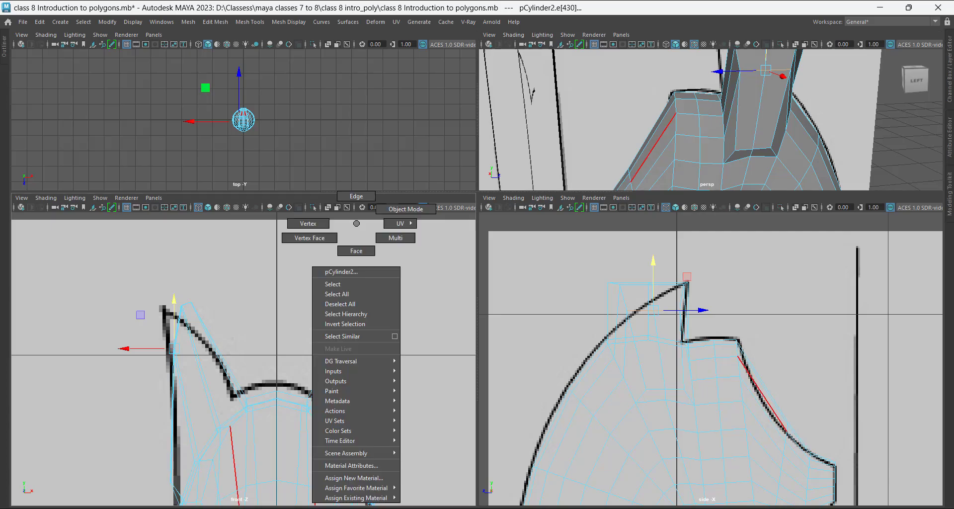
right_click_drag(356, 223, 356, 174)
left_click(598, 459)
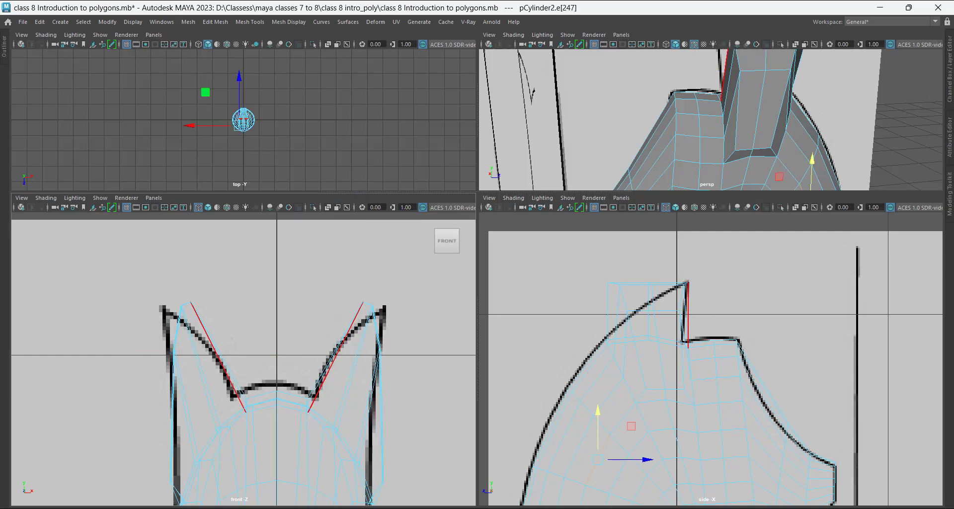
left_click(371, 318)
right_click(398, 283, "shift")
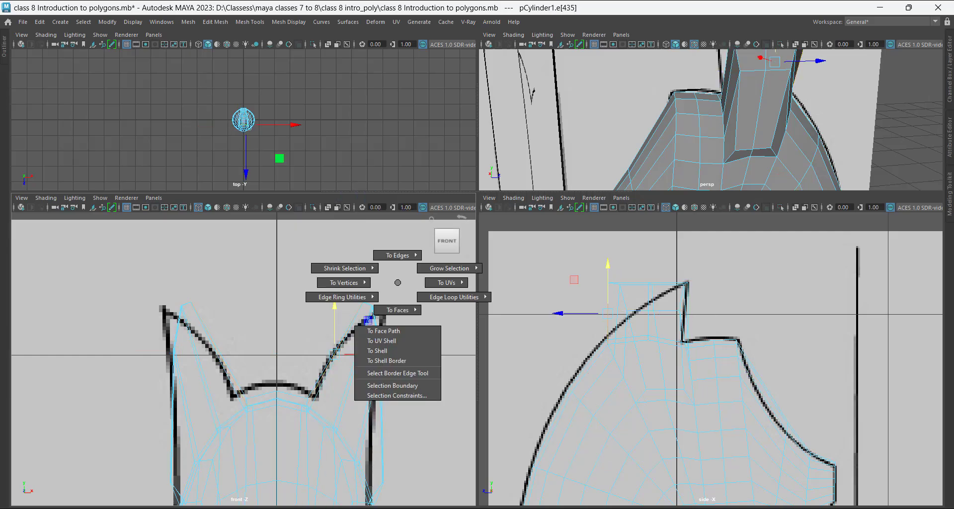
right_click_drag(397, 282, 456, 328, "ctrl")
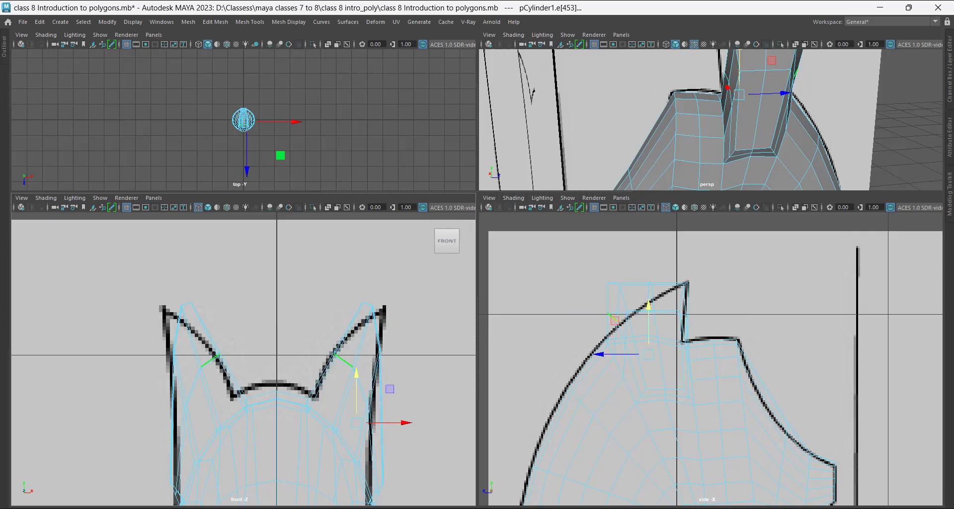
Select the ear-tip vertices in the front view and move them outward onto the reference ear tip.
scroll(365, 328, "up", 1)
middle_click_drag(373, 326, 312, 306, "alt")
scroll(328, 298, "up", 1)
right_click_drag(332, 224, 293, 224)
left_click(333, 273)
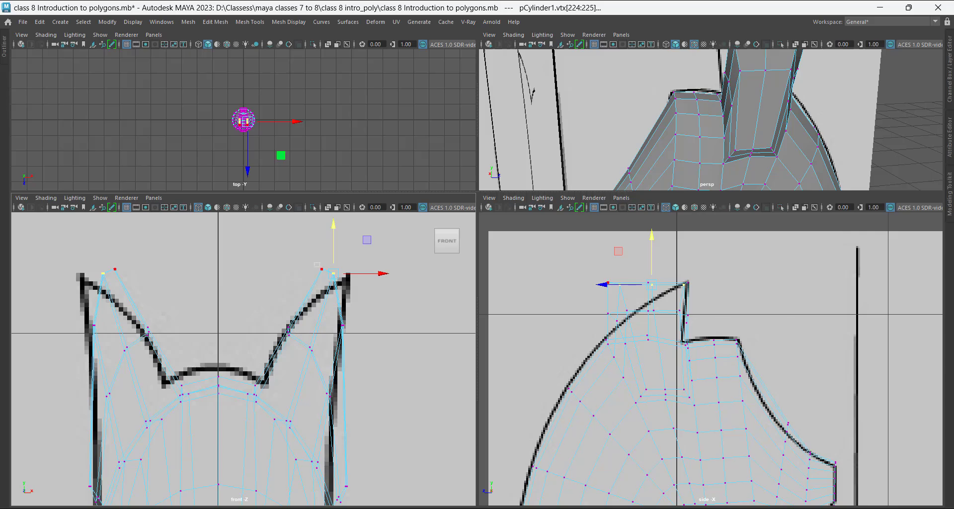
left_click_drag(314, 263, 342, 276, "shift")
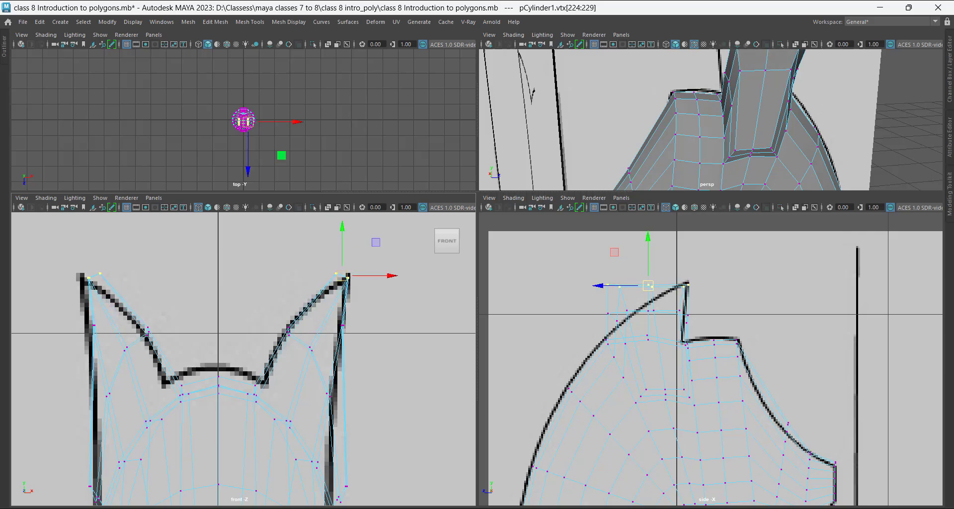
Maximize the perspective view and compare the ear's shape with smooth mesh preview on and off from several angles.
left_click_drag(696, 100, 780, 142, "alt")
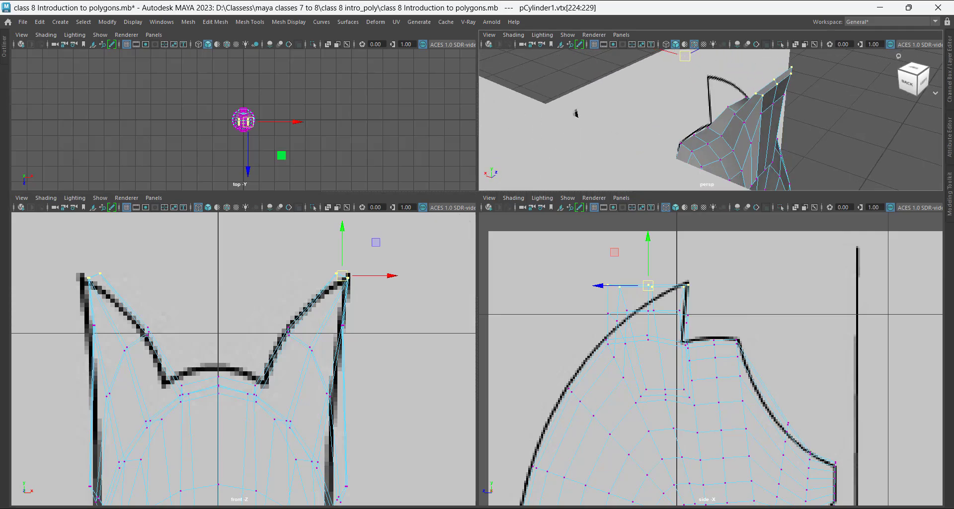
left_click_drag(812, 104, 794, 119, "alt")
key("3")
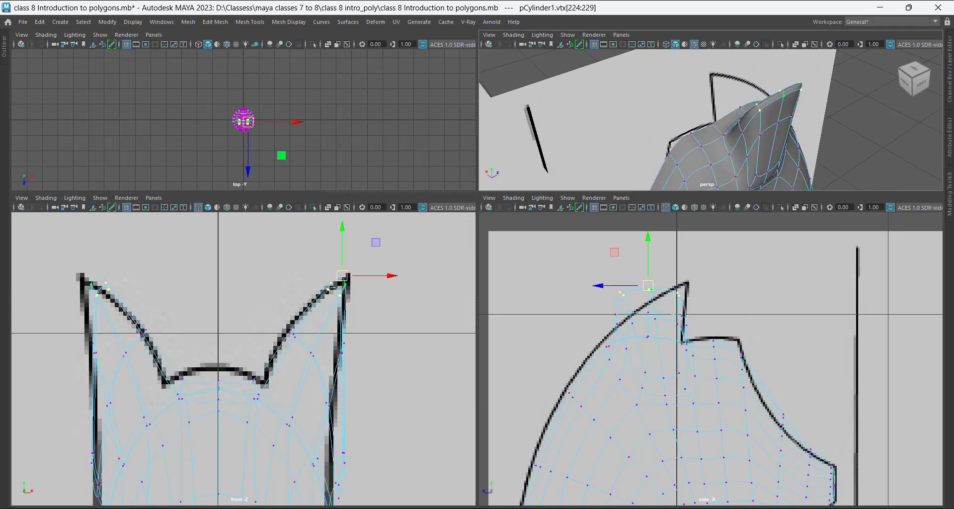
key("1")
key("3")
key("1")
key("3")
key("space")
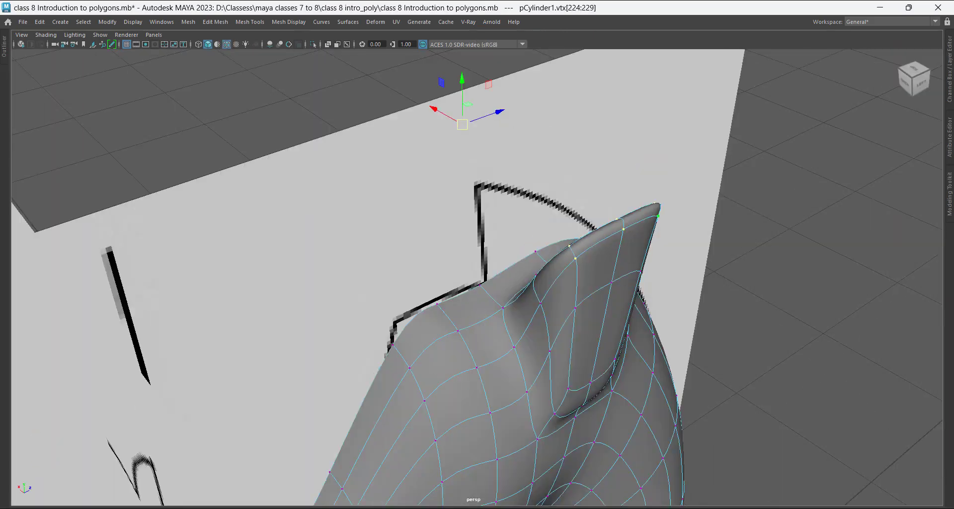
left_click_drag(663, 221, 622, 219, "alt")
key("1")
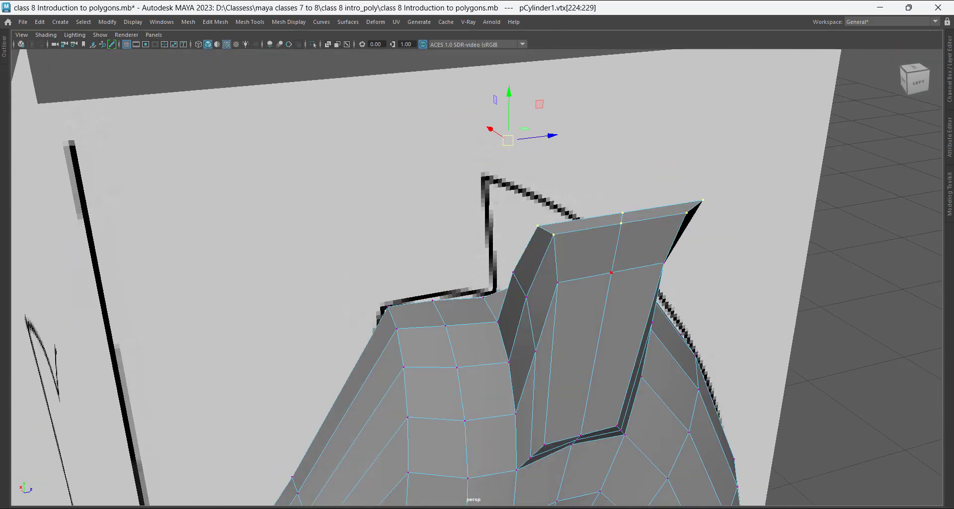
key("3")
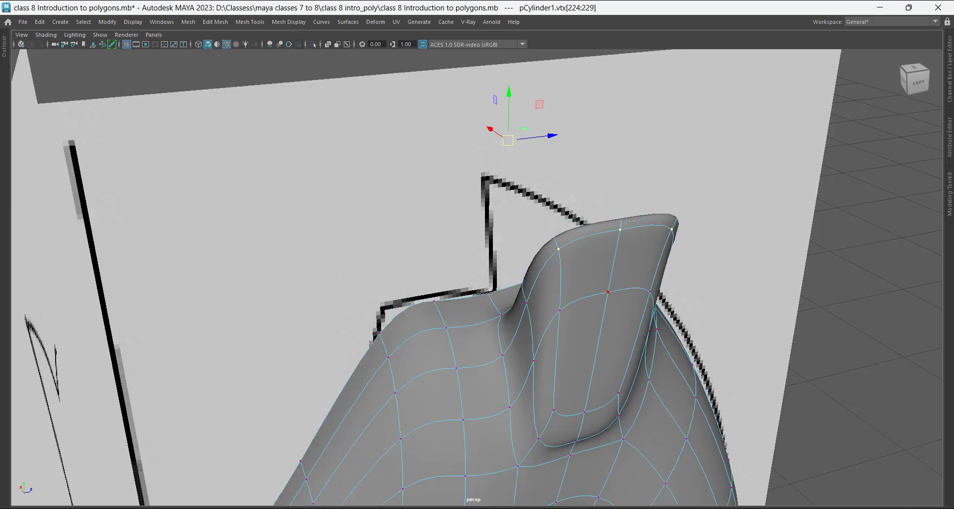
key("1")
left_click_drag(608, 292, 584, 222, "alt")
key("3")
Select the front and back corner vertices of the ear's tip and lower them to round off the top.
right_click_drag(597, 151, 542, 151)
left_click_drag(482, 130, 530, 163)
left_click_drag(712, 130, 657, 166, "shift")
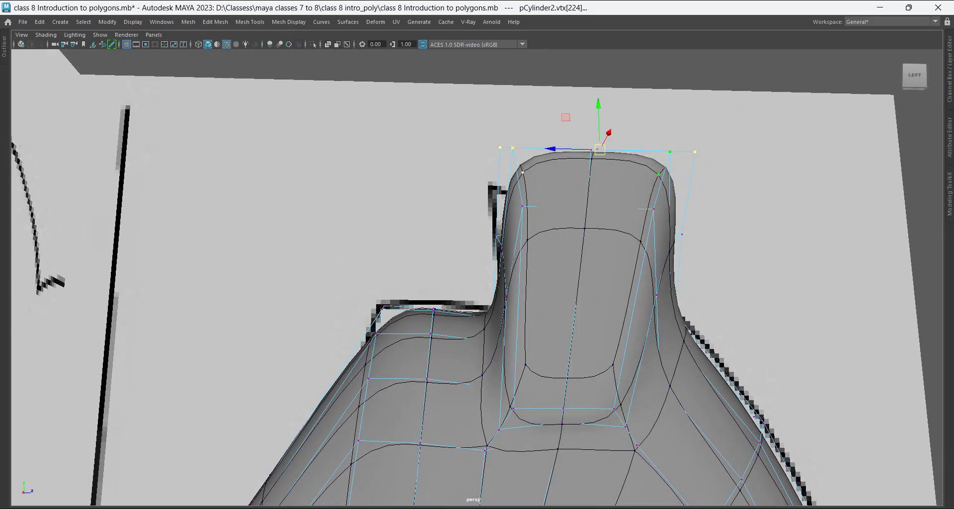
mouse_move(598, 105)
left_mouse_down()
mouse_move(599, 140)
mouse_move(600, 85)
mouse_move(600, 118)
mouse_move(599, 110)
left_mouse_up()
left_click_drag(586, 229, 642, 246, "alt")
key("3")
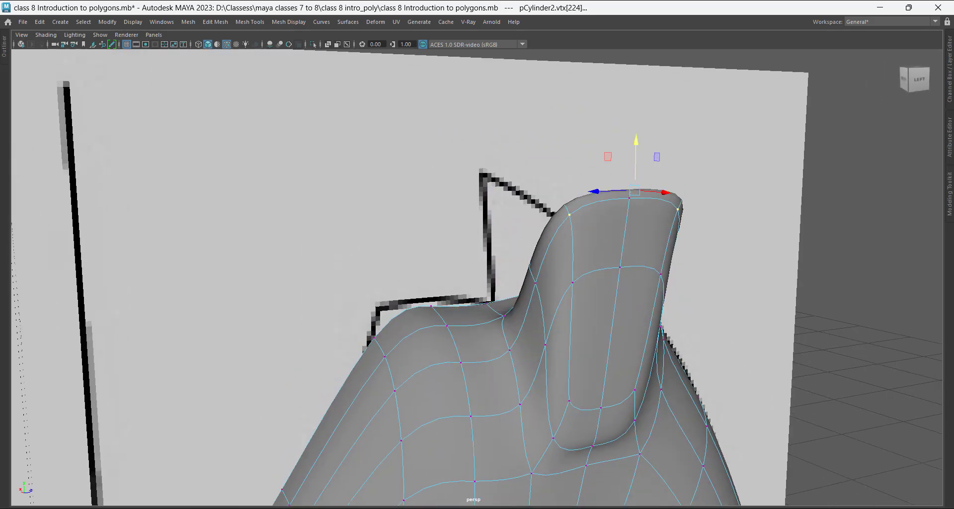
mouse_move(637, 141)
left_mouse_down()
mouse_move(671, 172)
mouse_move(629, 155)
left_mouse_up()
Switch to the browser and review the blog article's sections on polygon components, polygon editing, and display and optimization.
scroll(477, 278, "down", 2)
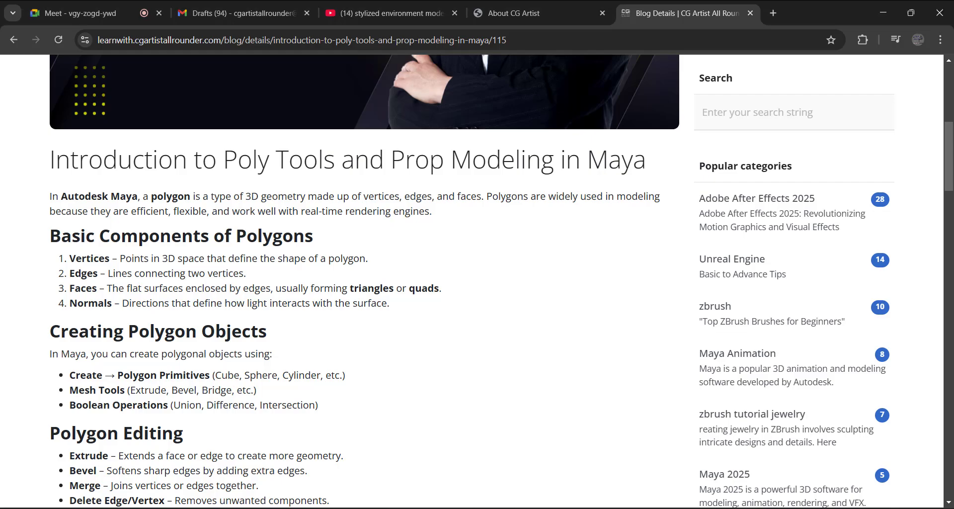
left_click_drag(171, 235, 91, 258)
left_click(91, 258)
scroll(348, 278, "down", 1)
scroll(348, 278, "down", 2)
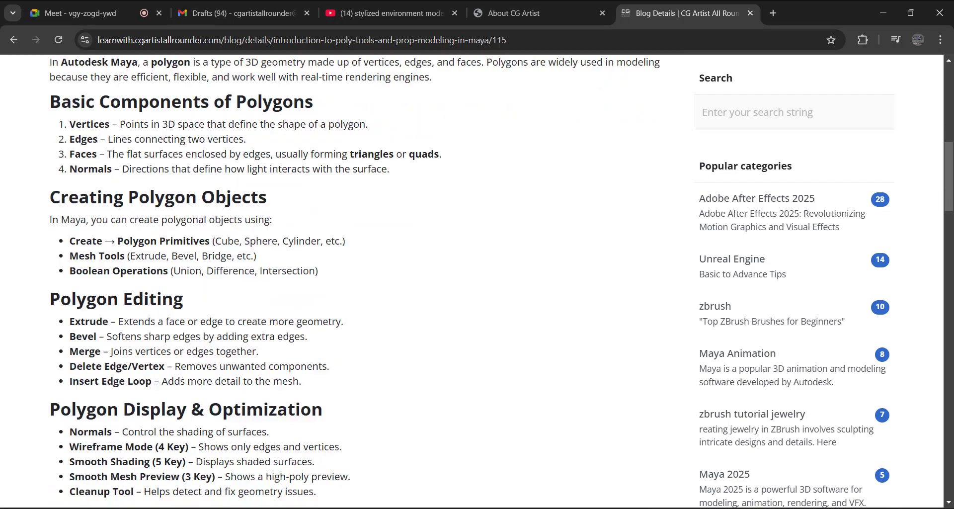
left_click_drag(69, 269, 341, 269)
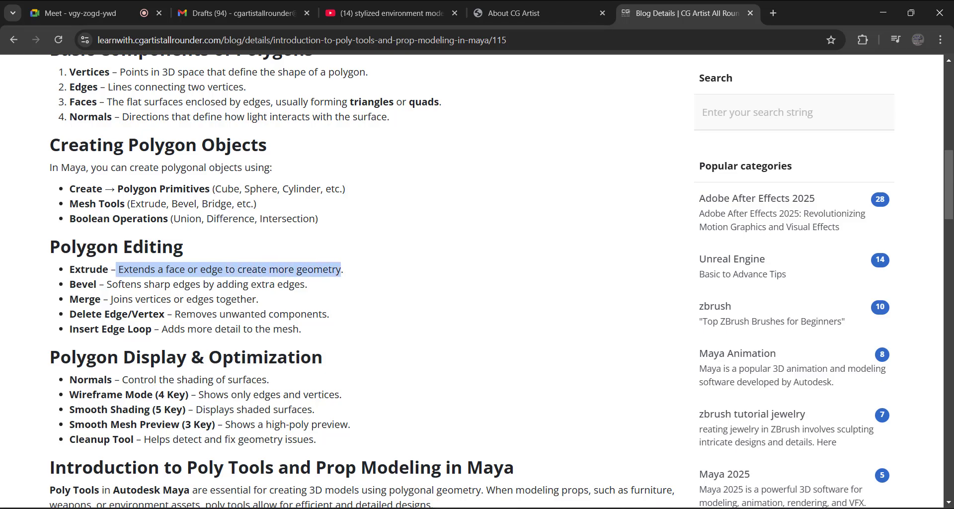
scroll(348, 278, "down", 1)
left_click_drag(69, 317, 185, 332)
left_click_drag(74, 348, 177, 347)
left_click_drag(75, 362, 201, 363)
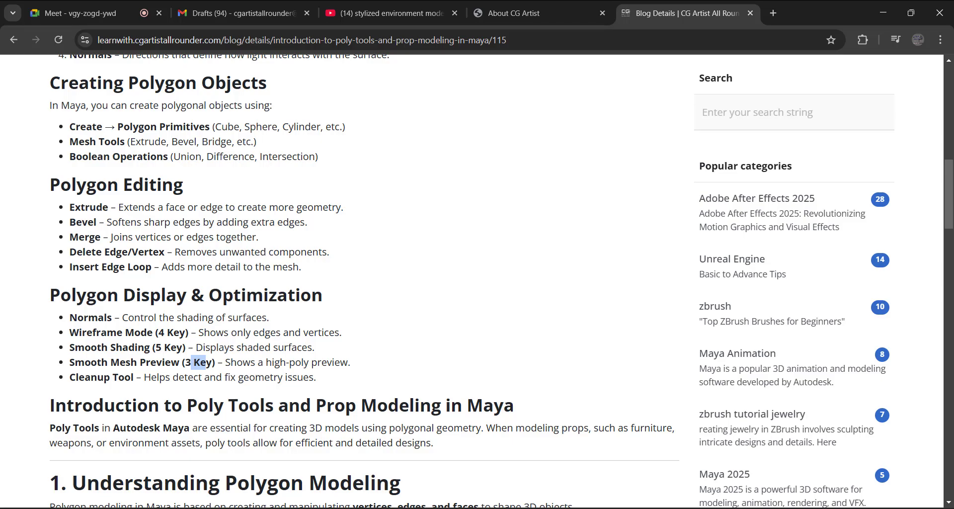
scroll(348, 281, "down", 7)
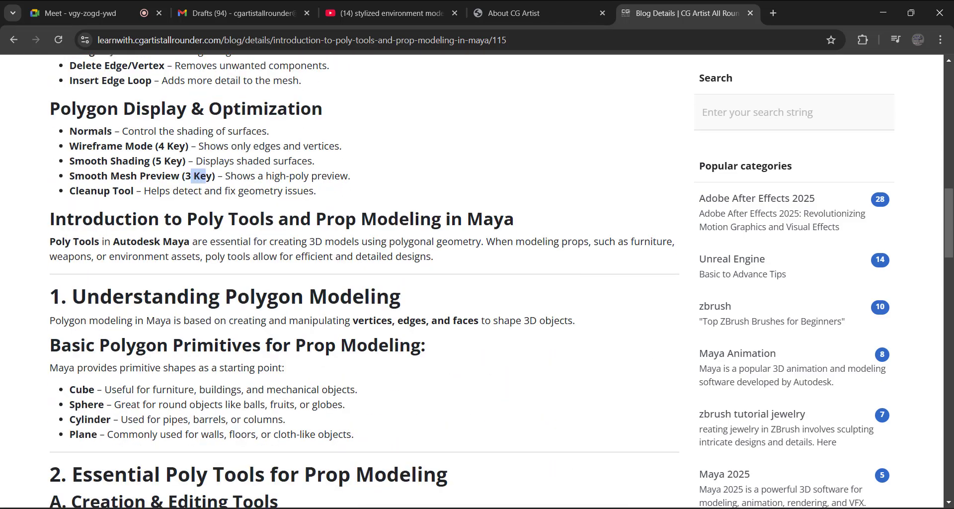
Read the article's section on creation and editing tools, highlighting the Bevel shortcut and the Insert Edge Loop entry.
scroll(348, 281, "down", 2)
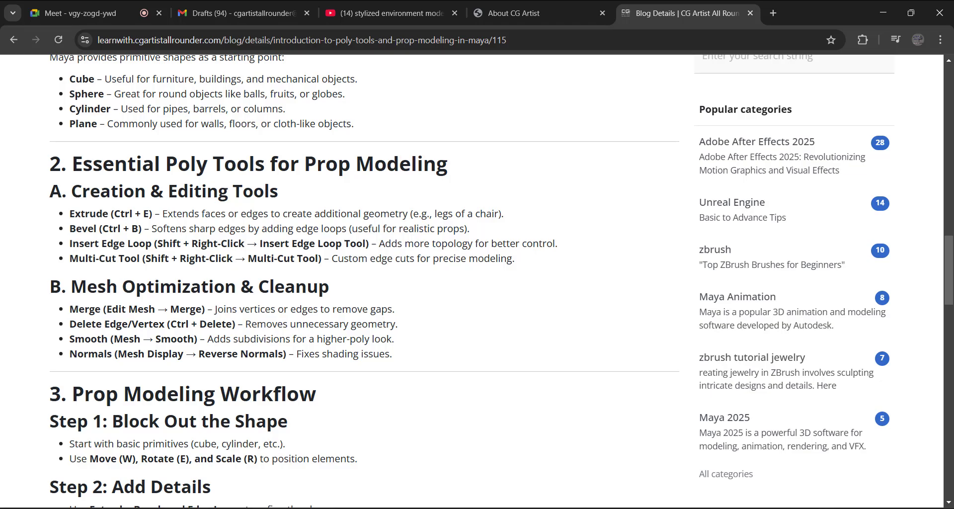
left_click_drag(114, 214, 131, 229)
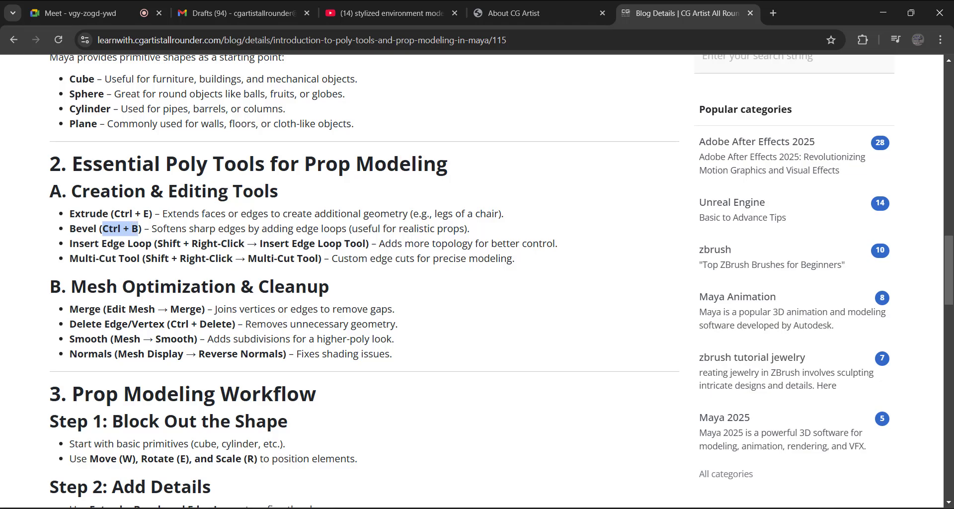
left_click_drag(69, 244, 125, 244)
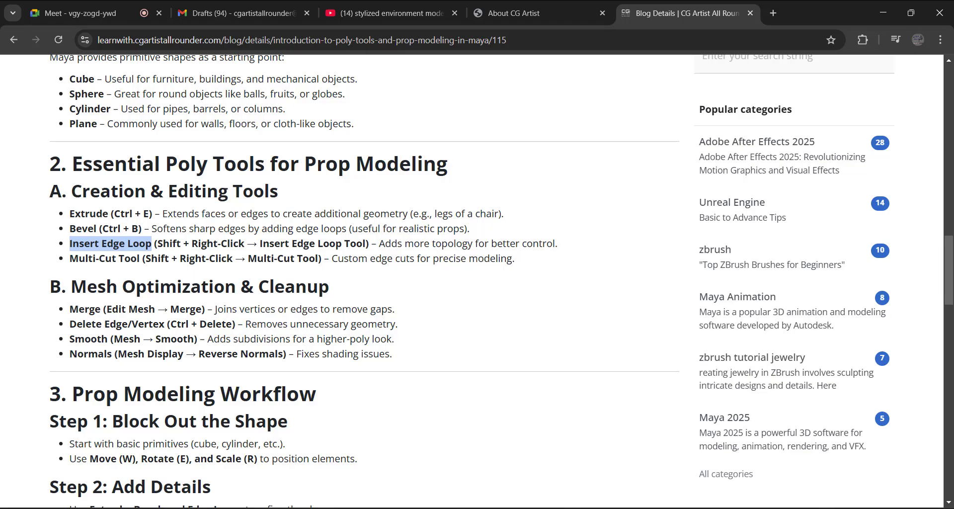
Switch between Maya and the article to view the smoothed knight head alongside the Insert Edge Loop entry, ending in Maya.
key("alt+Tab")
key("alt+Tab")
key("alt+Tab")
key("alt+Tab")
key("alt+Tab")
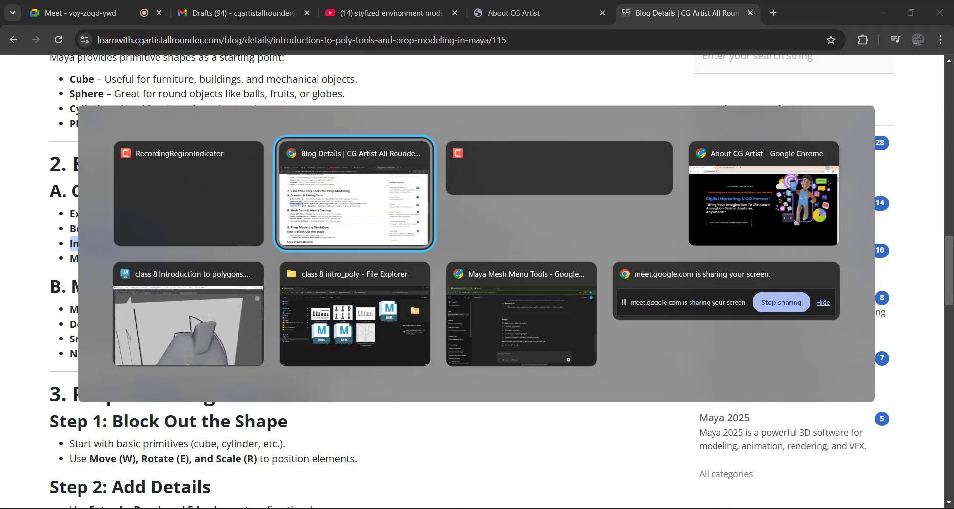
scroll(477, 279, "down", 5)
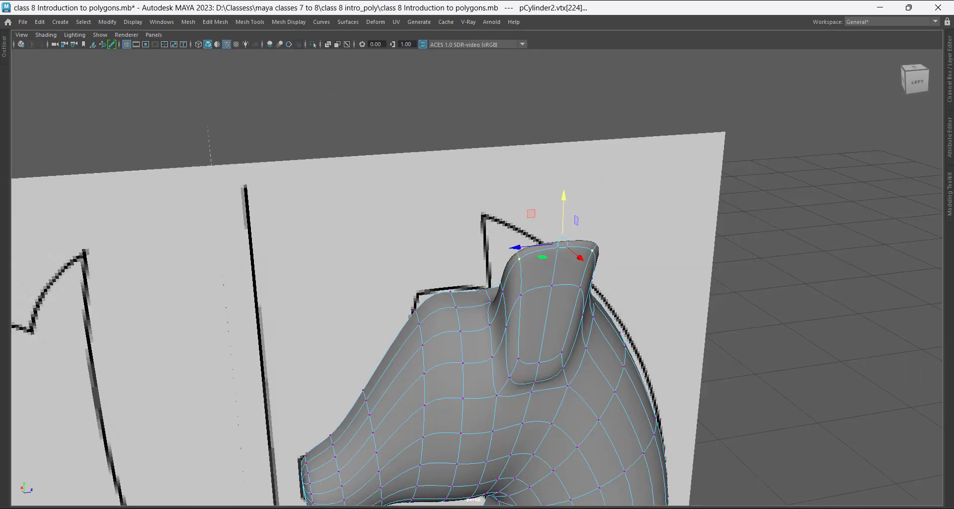
scroll(477, 278, "up", 3)
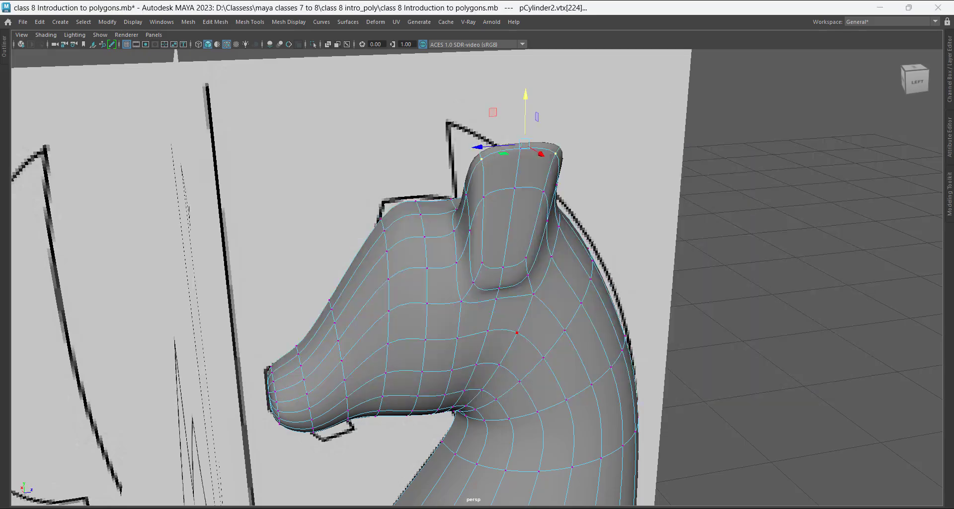
mouse_move(518, 506)
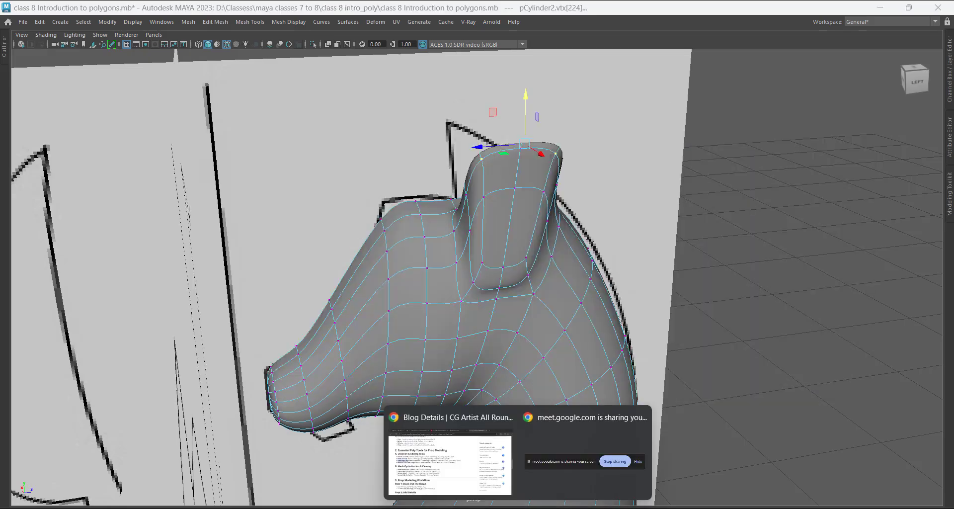
left_click(450, 465)
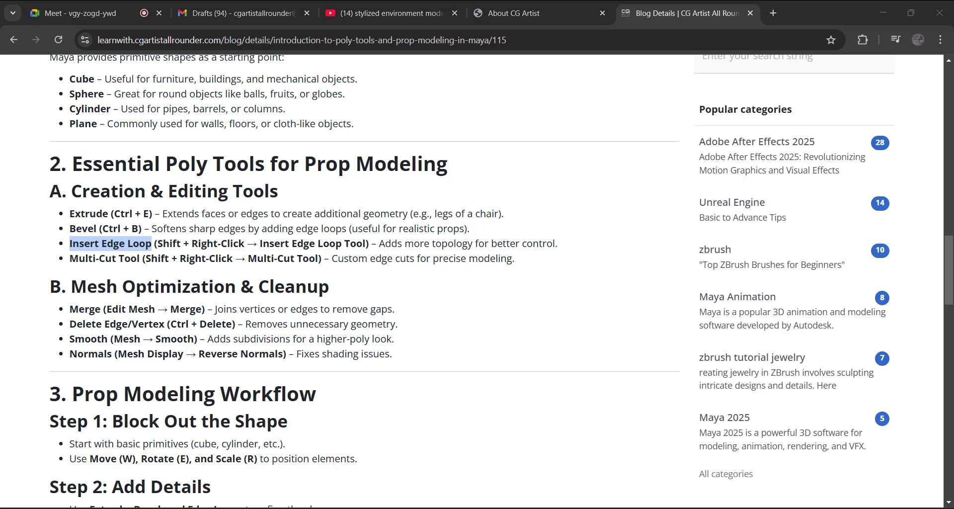
mouse_move(572, 507)
left_click(571, 462)
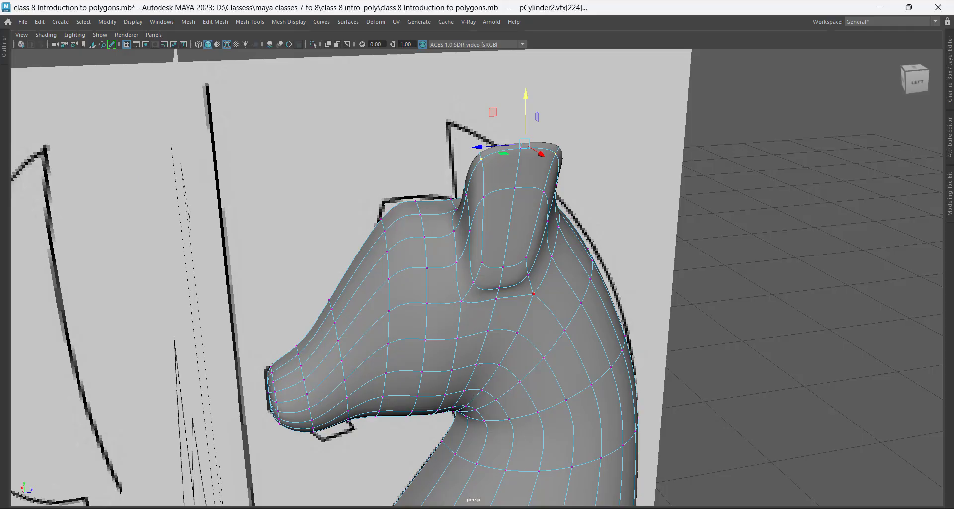
In face selection mode, undo the trial extrusion of the neck face behind the ear and turn off smooth mesh preview.
right_click_drag(554, 222, 556, 252)
left_click(559, 288)
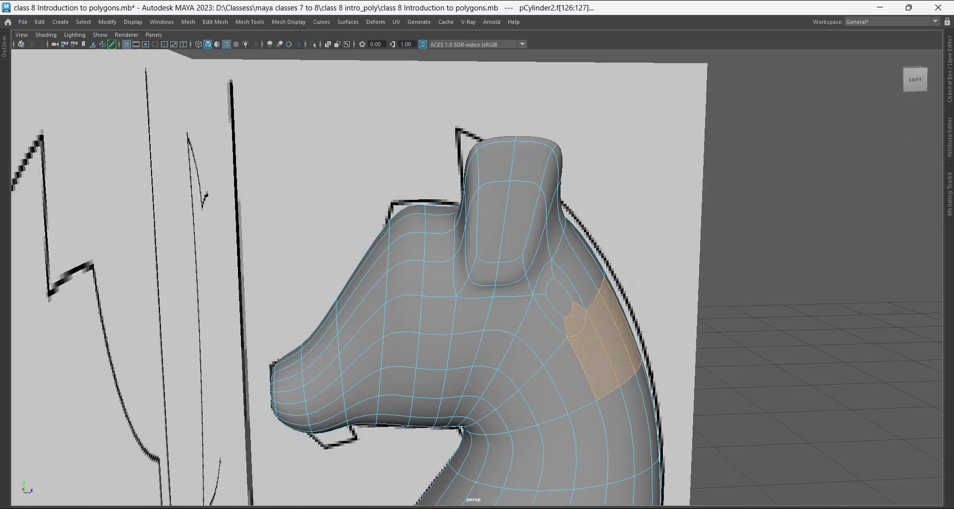
left_click_drag(657, 354, 592, 371, "alt")
key("ctrl+z")
key("ctrl+z")
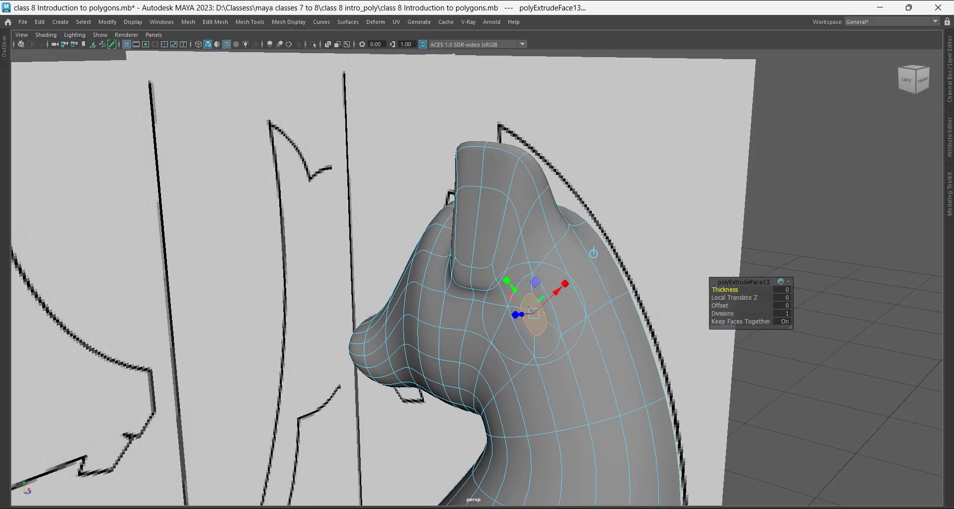
key("1")
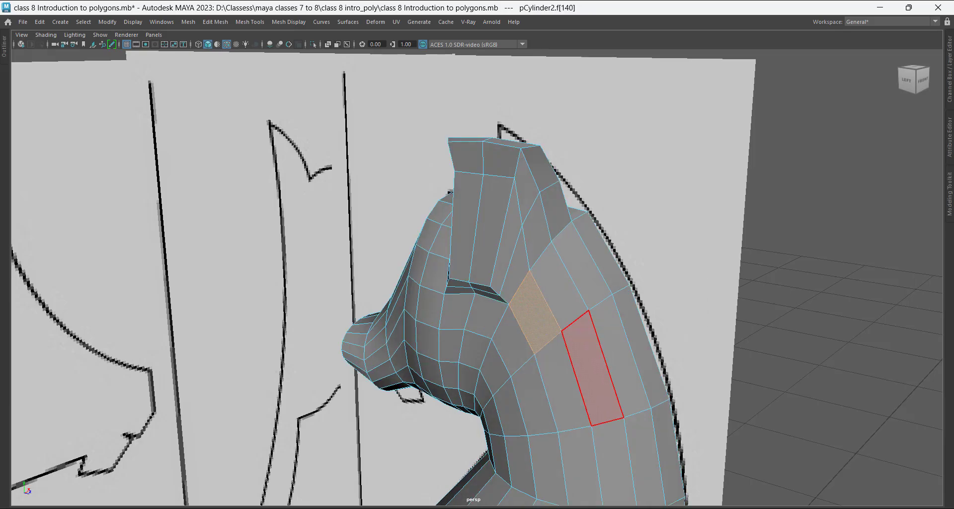
Try extruding the neck face below the ear's base outward from the surface.
key("w")
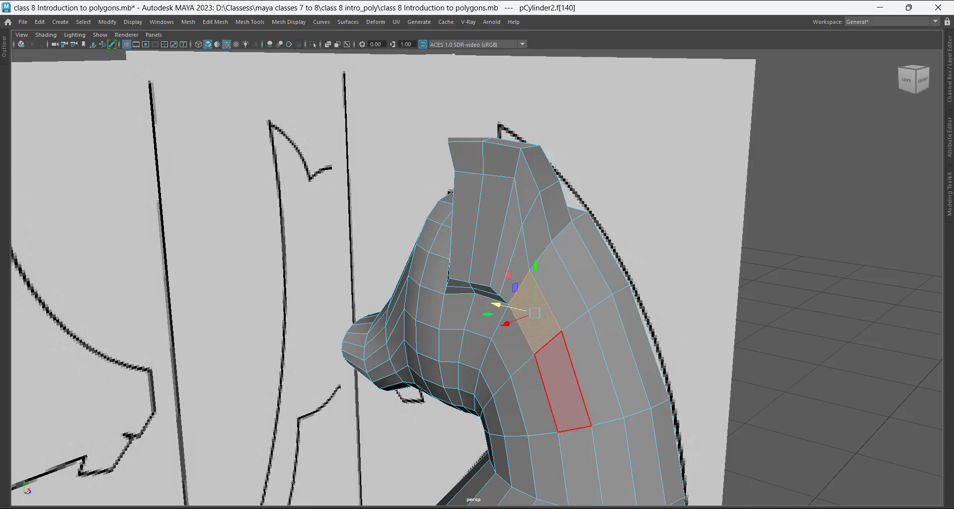
left_click(568, 378)
key("ctrl+e")
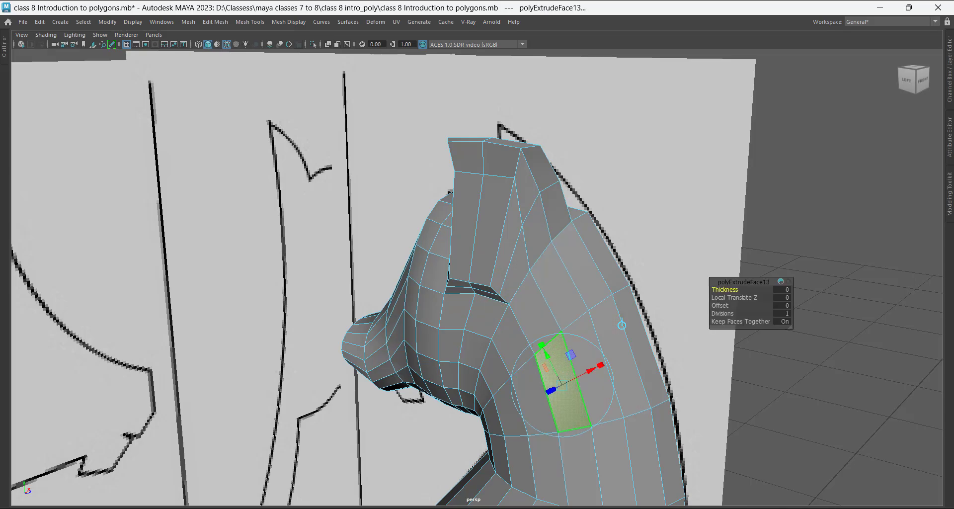
left_click_drag(616, 355, 552, 343, "alt")
left_click_drag(466, 405, 446, 406)
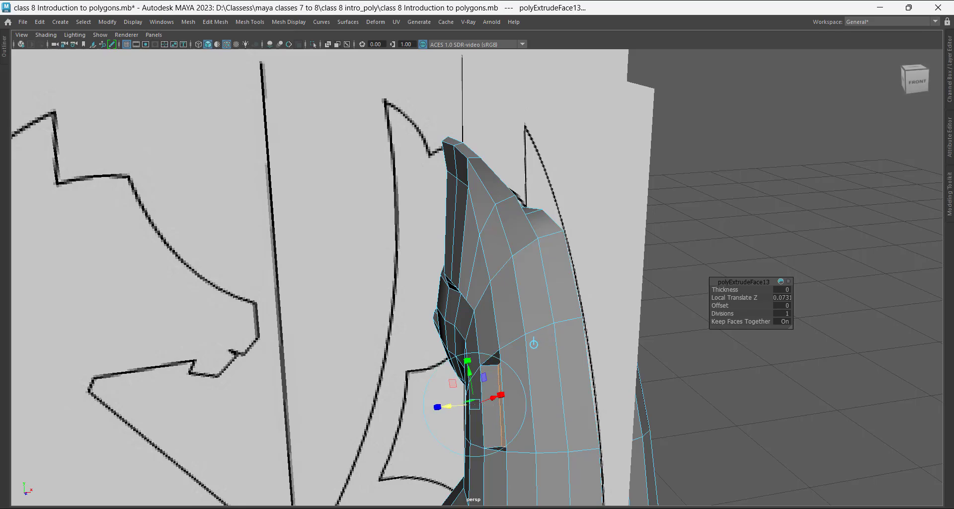
key("ctrl+z")
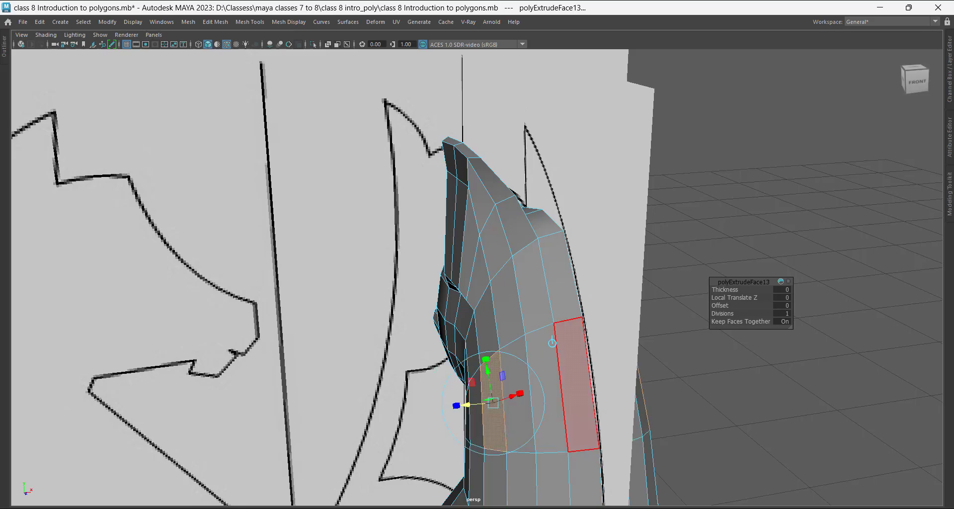
Try moving the neck face outward with the Move tool for comparison with extruding, and undo the change.
key("w")
mouse_move(444, 407)
left_mouse_down()
mouse_move(432, 409)
mouse_move(440, 408)
left_mouse_up()
key("ctrl+z")
key("ctrl+z")
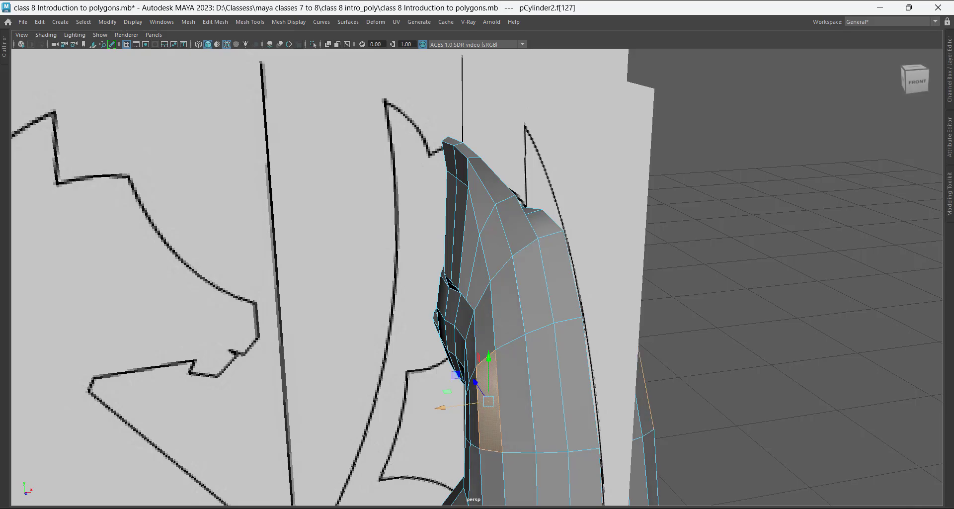
left_click_drag(518, 395, 669, 363, "alt")
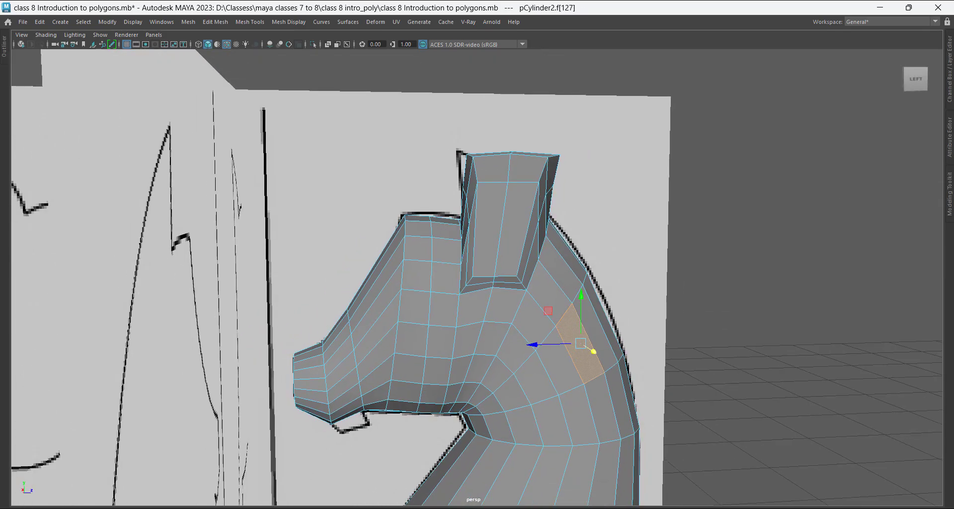
Switch to the article to recheck the Insert Edge Loop entry, and return to Maya to examine the knight's head from the side.
key("alt+Tab")
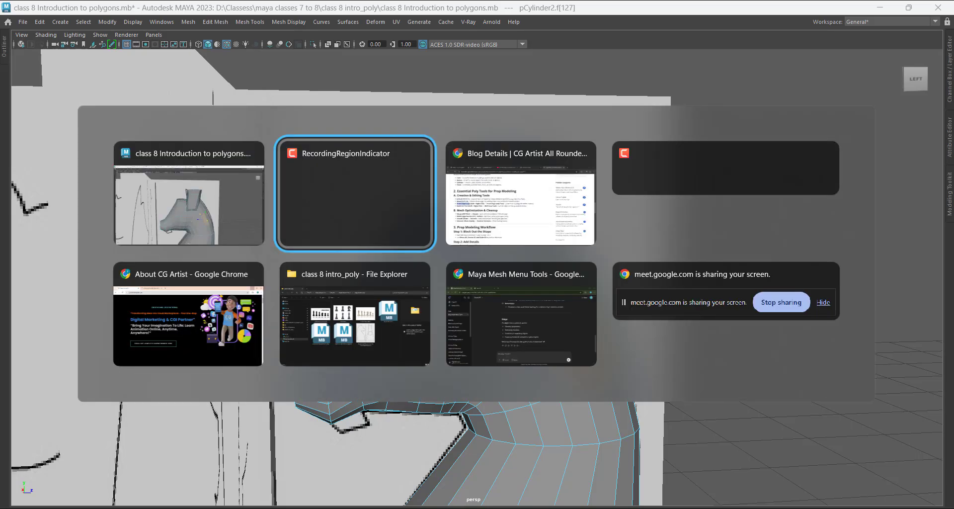
key("alt+Tab")
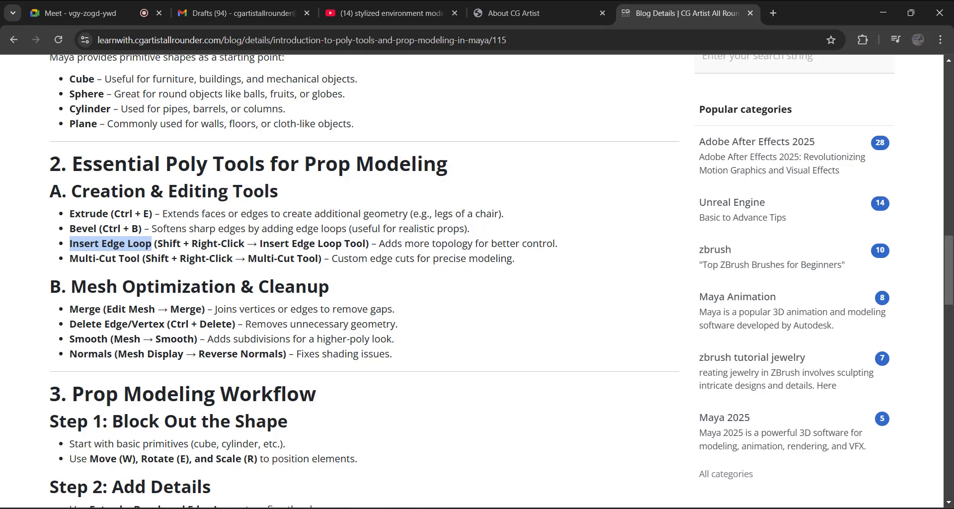
key("alt+Tab")
left_click_drag(505, 306, 528, 309, "alt")
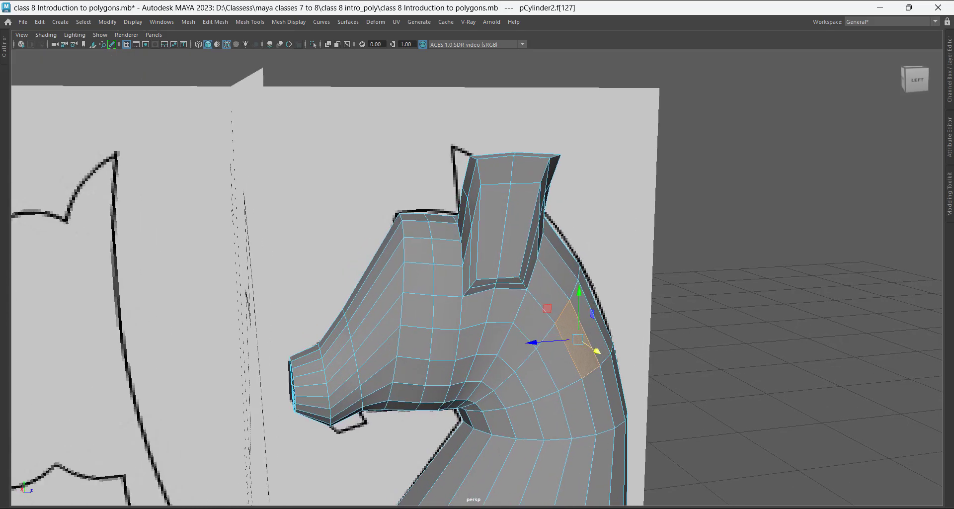
left_click_drag(522, 234, 511, 217, "alt")
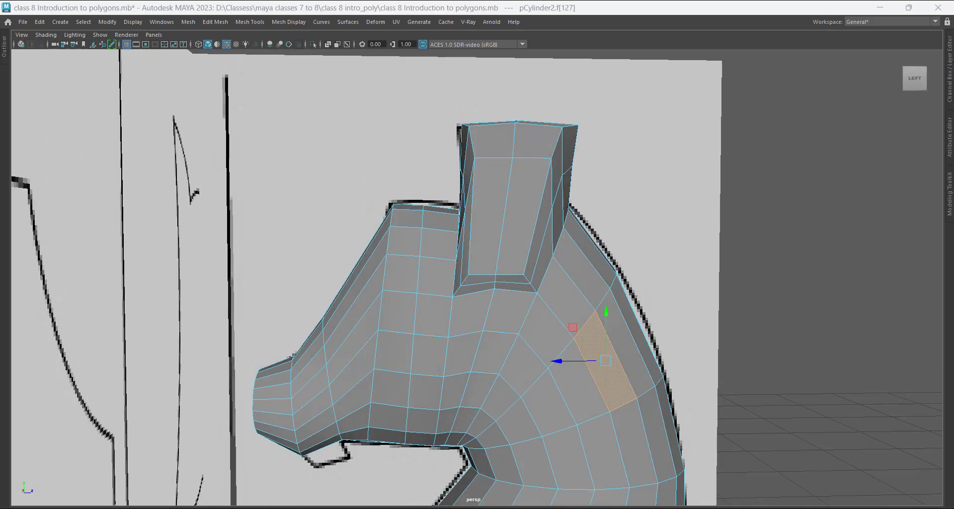
mouse_move(607, 332)
left_mouse_down("alt")
mouse_move(622, 336)
mouse_move(608, 333)
left_mouse_up("alt")
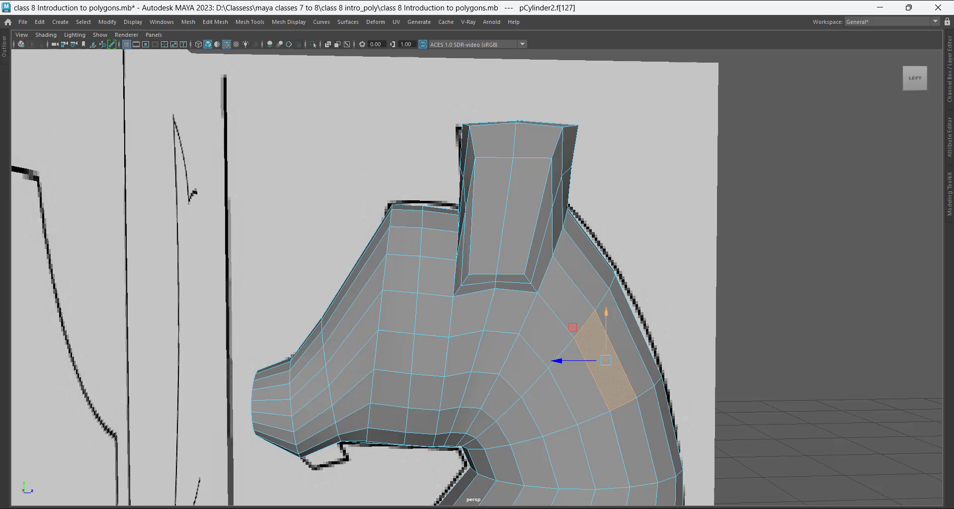
Show the four-view layout and frame the knight's head and ears in the front and side views.
key("space")
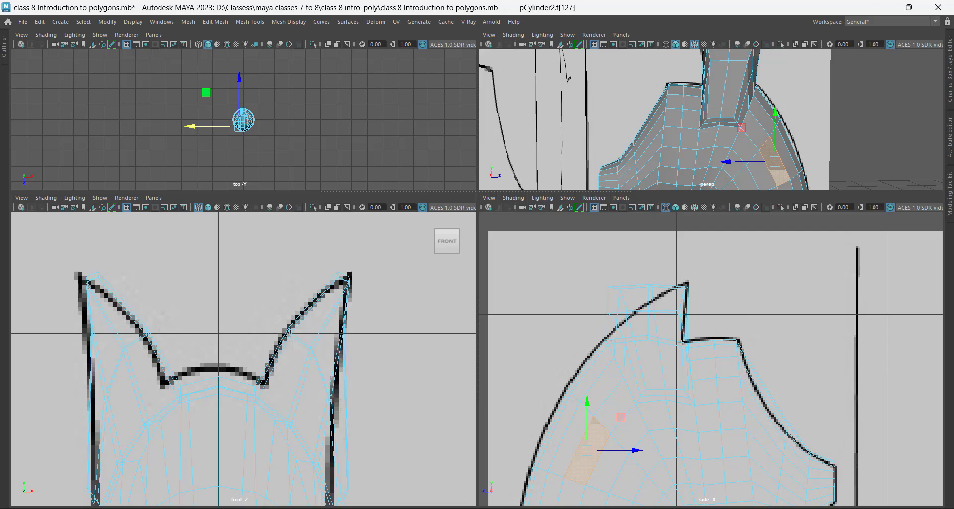
scroll(244, 365, "down", 2)
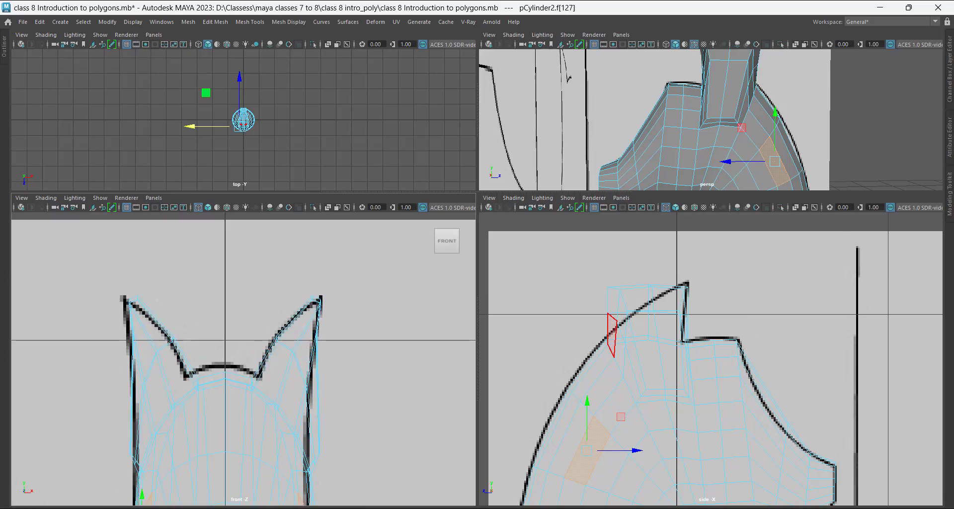
scroll(718, 370, "up", 2)
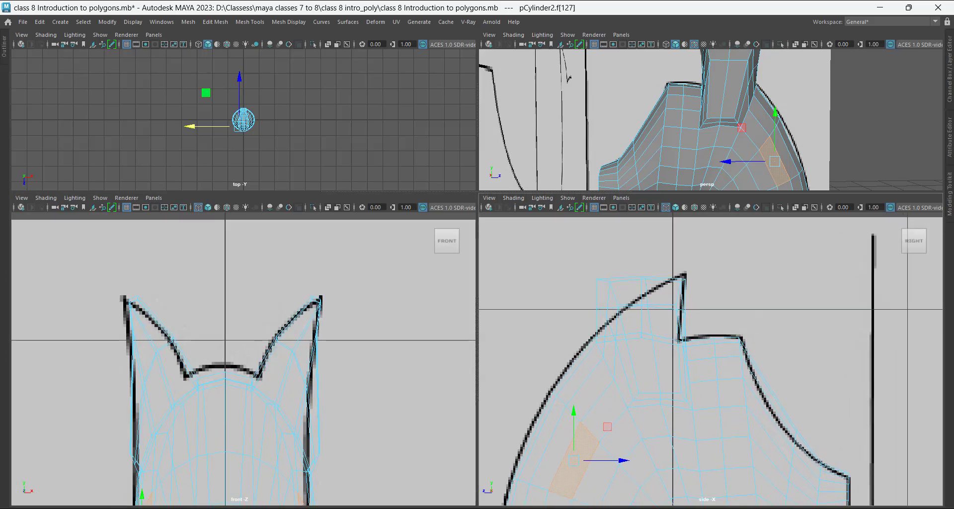
In vertex mode, select the upper middle vertices of the ears and lower them onto the reference outline in side view.
scroll(711, 359, "up", 1)
middle_click_drag(655, 279, 686, 296, "alt")
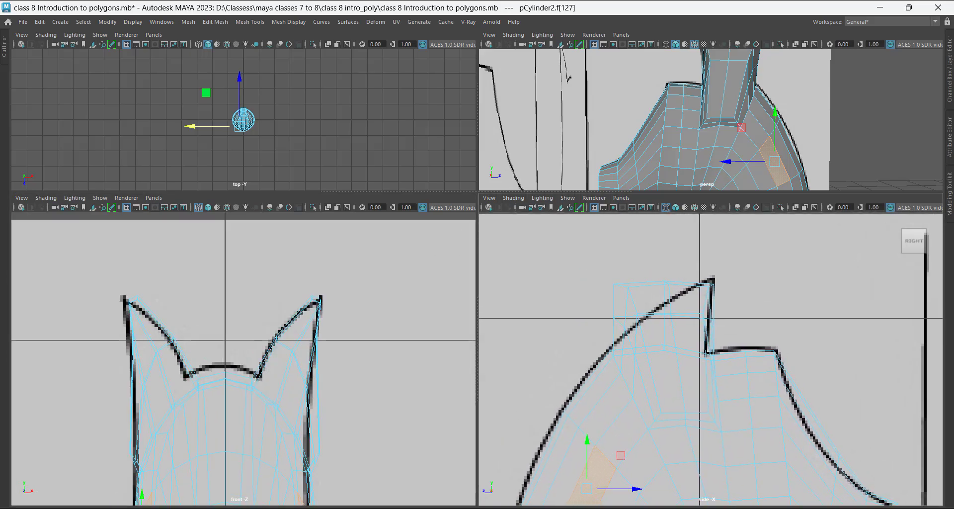
scroll(686, 295, "up", 1)
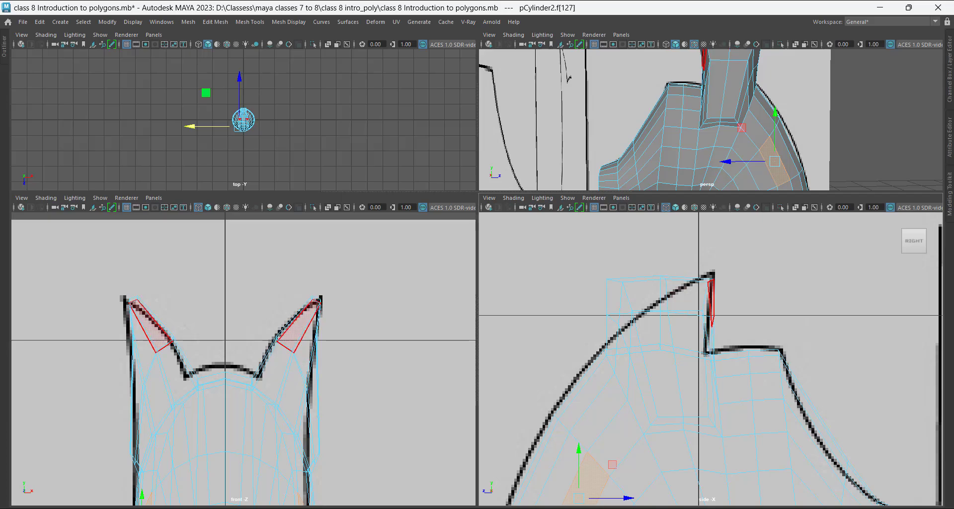
right_click_drag(706, 224, 651, 233)
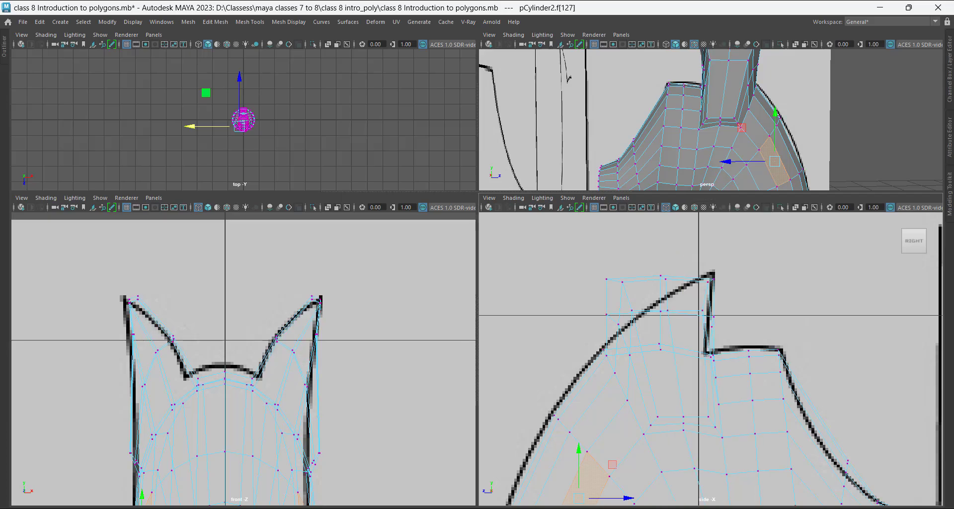
left_click_drag(648, 260, 677, 291)
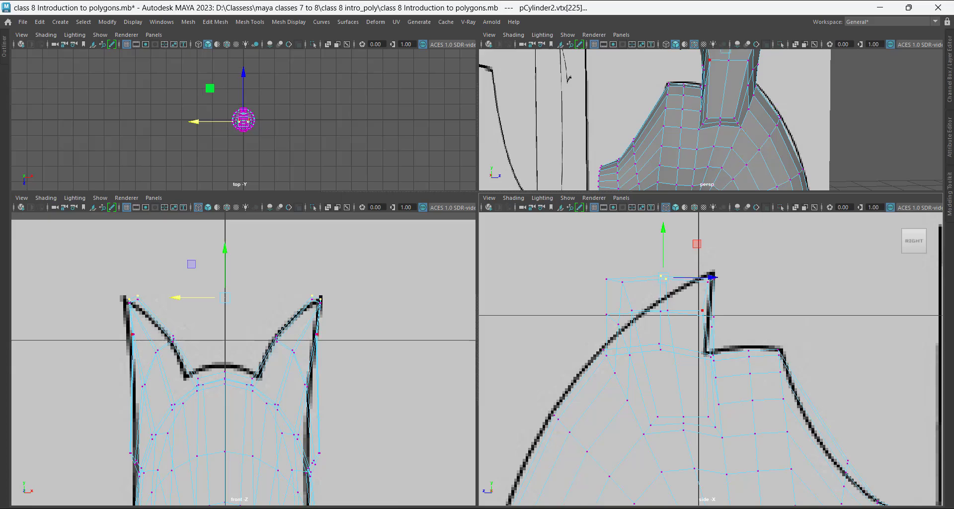
scroll(668, 296, "down", 5)
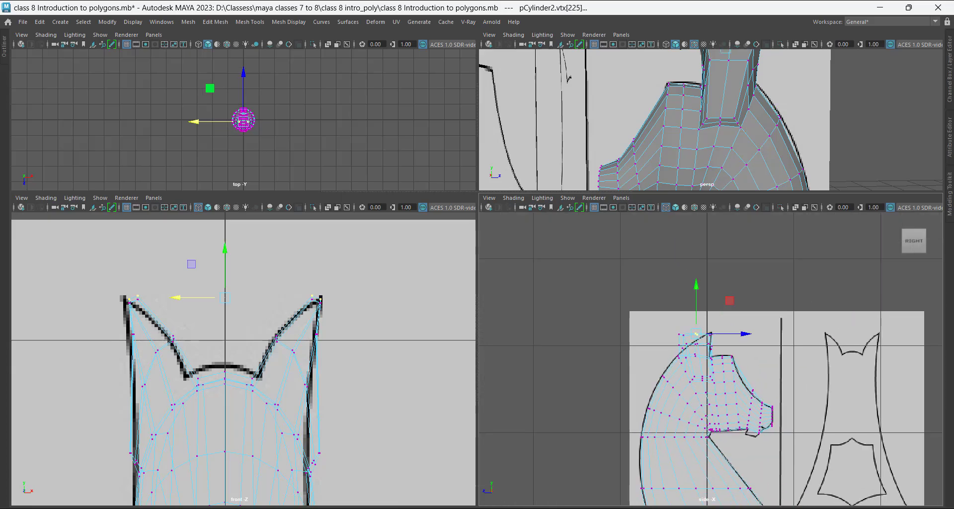
scroll(705, 359, "up", 1)
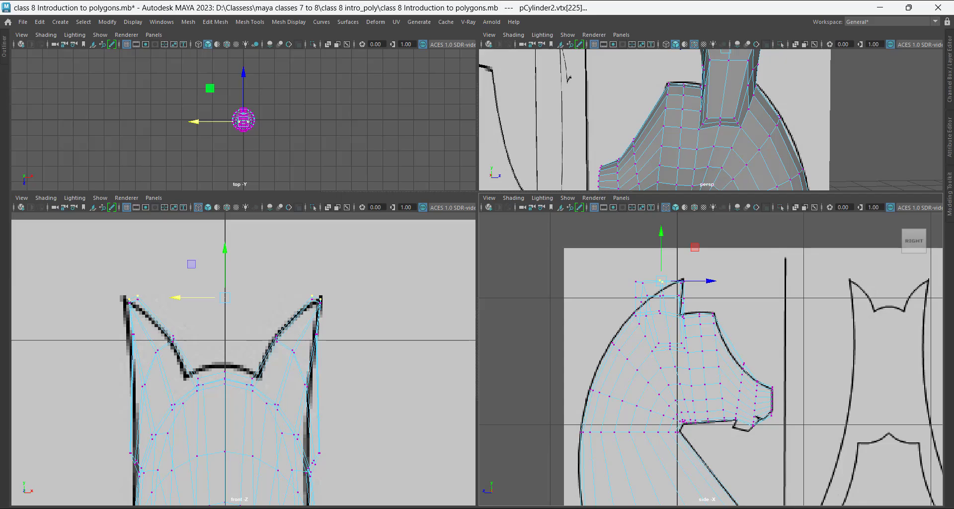
scroll(664, 241, "up", 3)
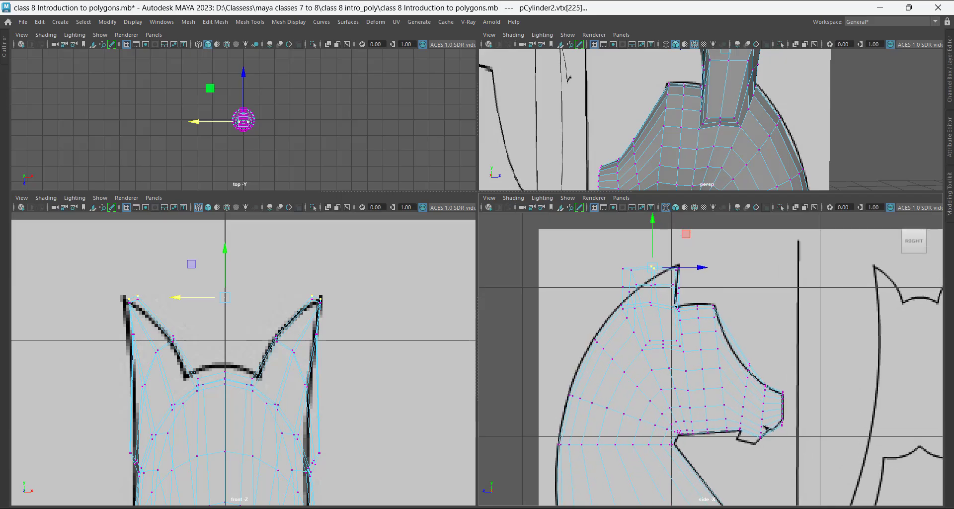
scroll(715, 109, "down", 1)
middle_click_drag(715, 99, 724, 137, "alt")
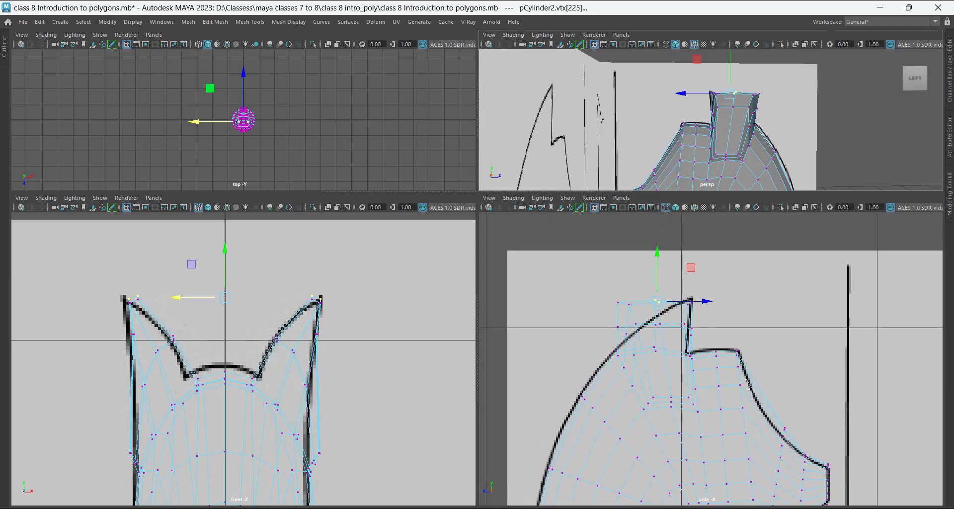
mouse_move(725, 137)
left_mouse_down("alt")
mouse_move(755, 140)
mouse_move(730, 138)
left_mouse_up("alt")
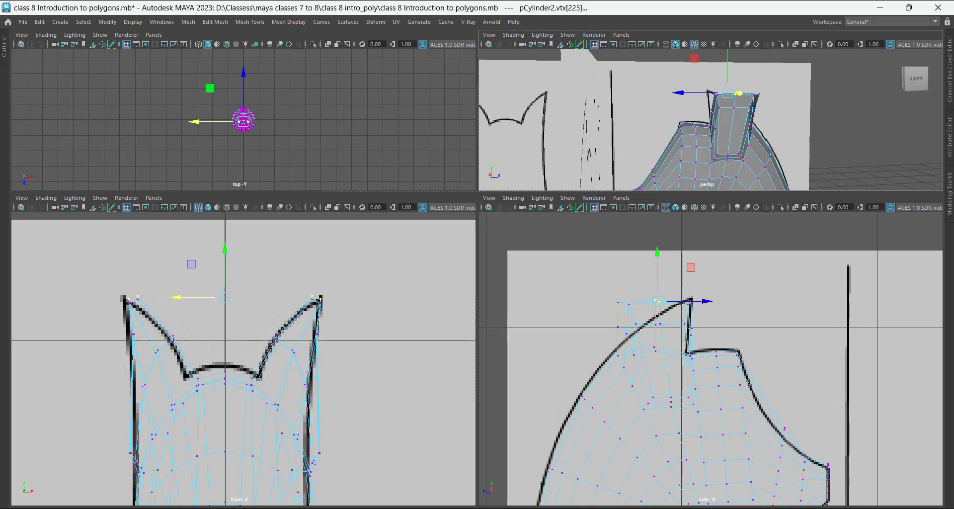
scroll(710, 361, "up", 2)
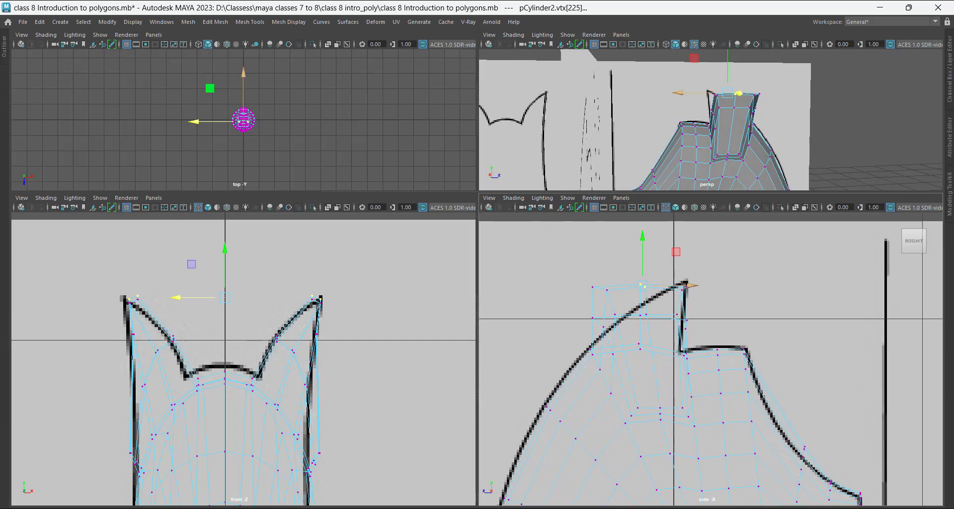
left_click_drag(691, 286, 706, 286)
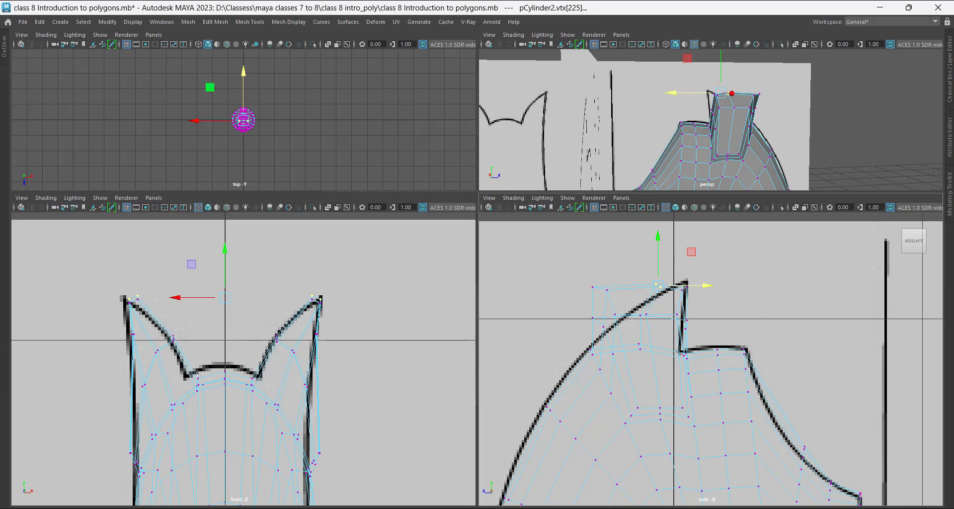
scroll(710, 360, "up", 1)
key("ctrl+z")
left_click_drag(640, 234, 640, 250)
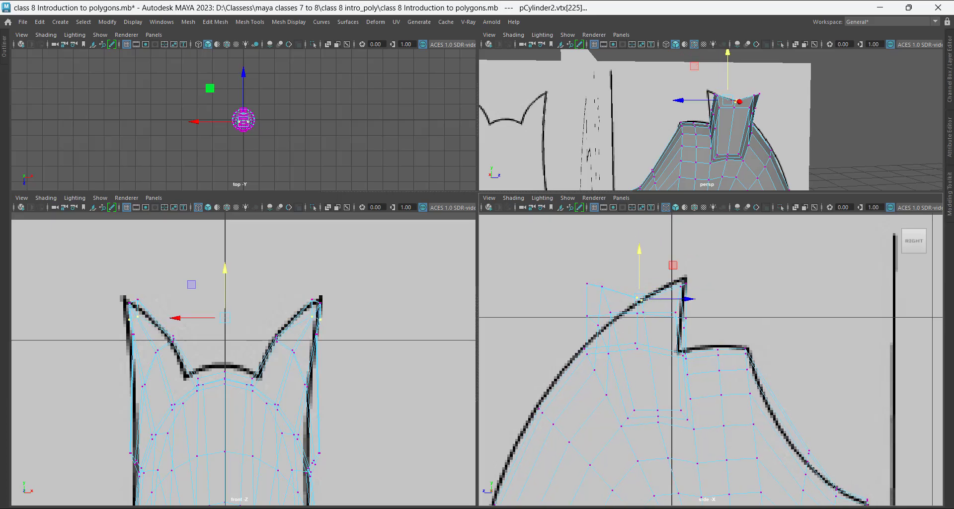
Select the rear vertices of the ears, including the rows below the upper corner, and lower them toward the reference outline.
left_click_drag(573, 269, 613, 295)
left_click_drag(746, 134, 681, 133, "alt")
scroll(711, 119, "up", 1)
left_click(747, 101, "shift")
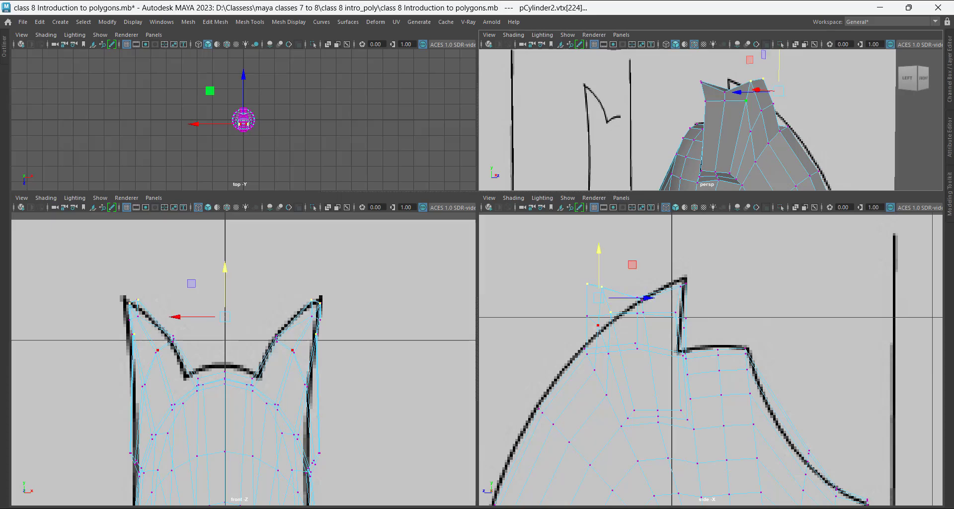
mouse_move(745, 107)
left_mouse_down("alt")
mouse_move(701, 108)
mouse_move(741, 107)
left_mouse_up("alt")
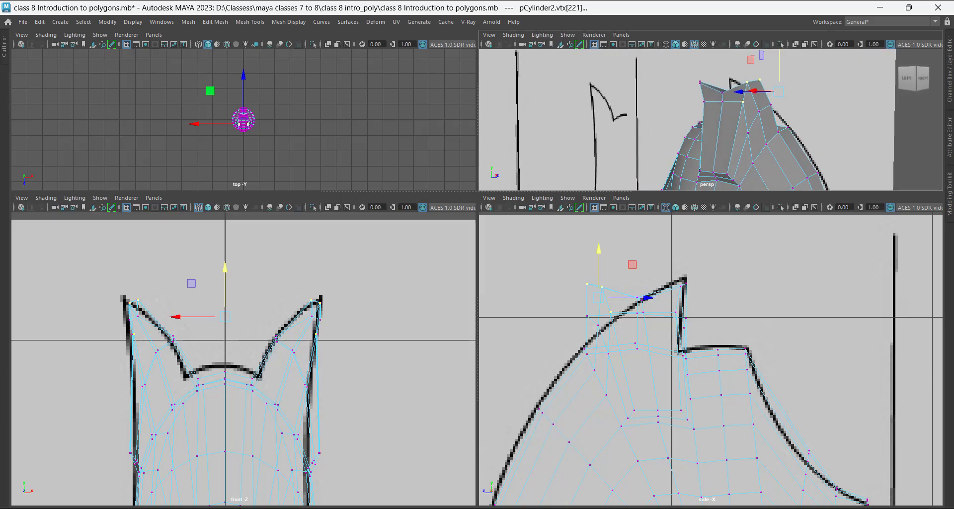
left_click(598, 326, "shift")
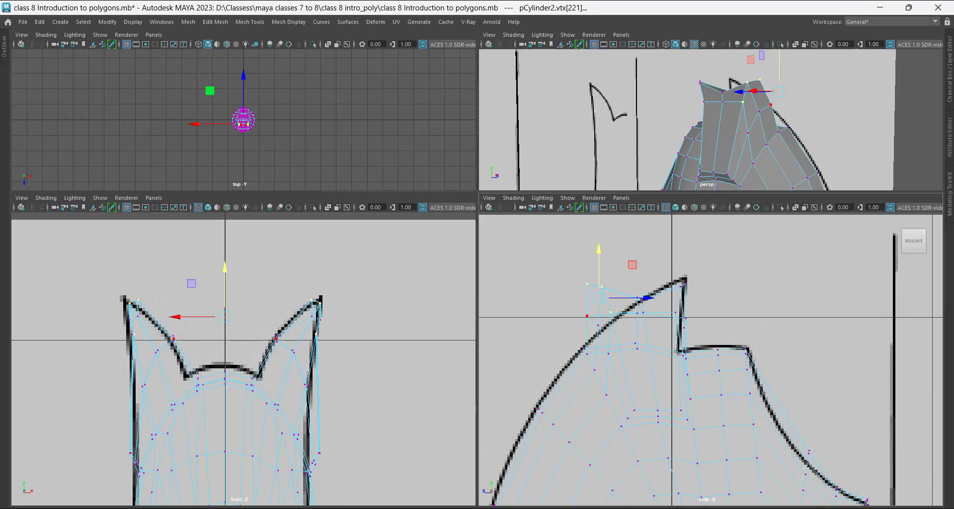
left_click_drag(584, 312, 601, 329, "shift")
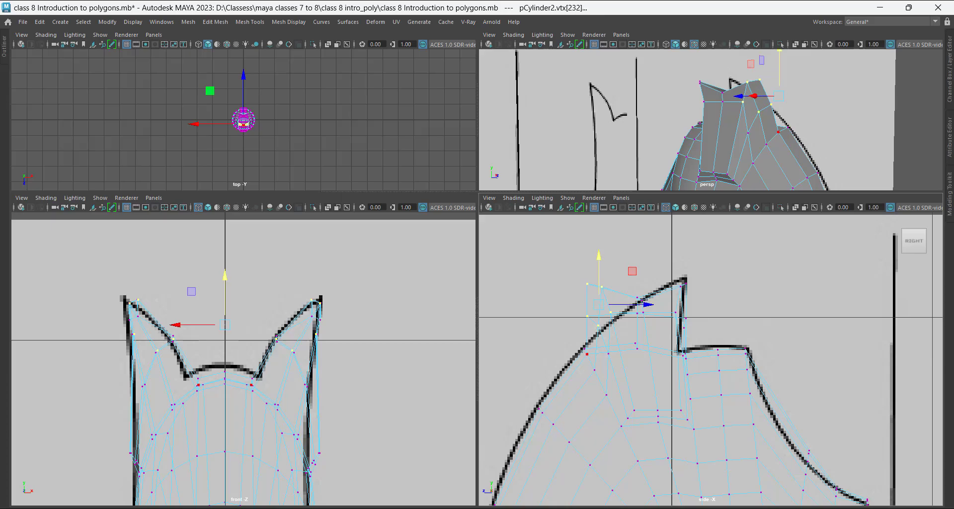
left_click(748, 132, "shift")
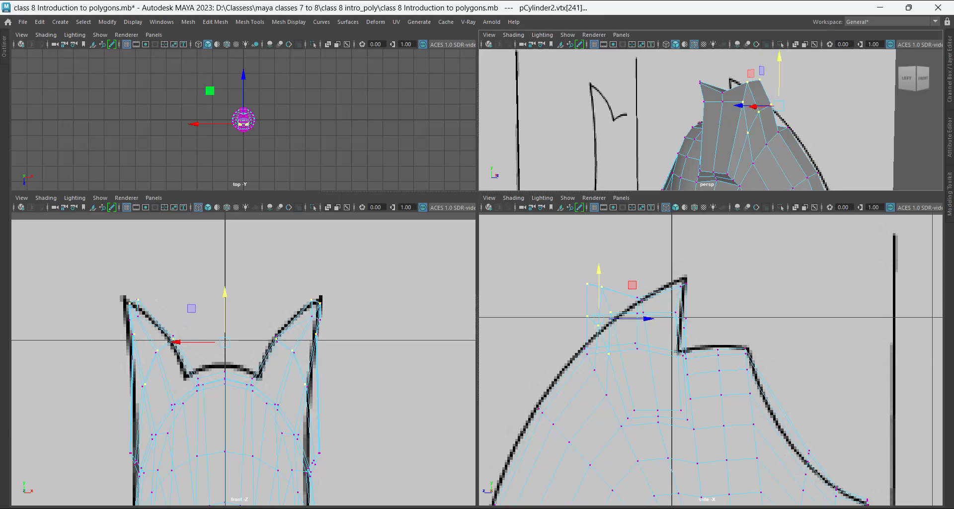
left_click_drag(632, 284, 632, 306)
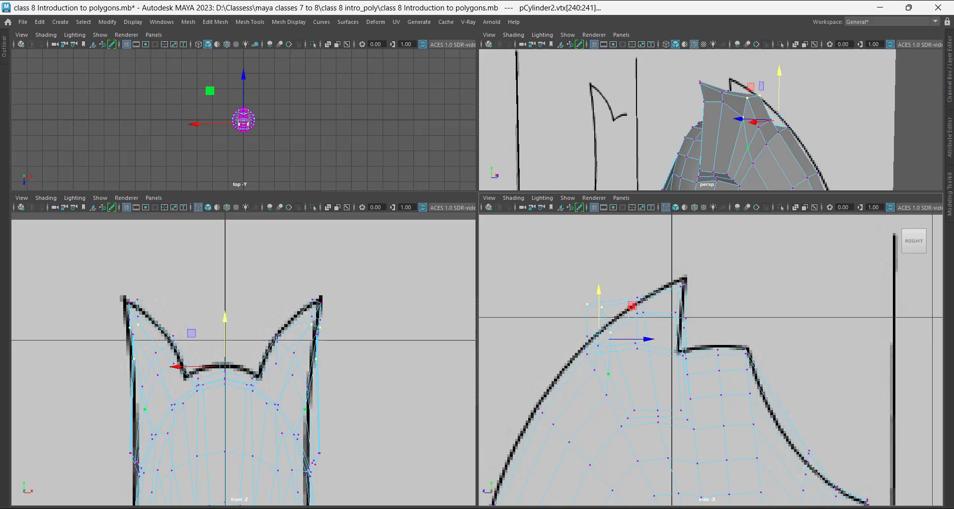
Drop the lowest vertices from the selection, and move the remaining rear ear vertices down and forward to the curved outline.
left_click(609, 374, "shift")
left_click_drag(598, 271, 599, 285)
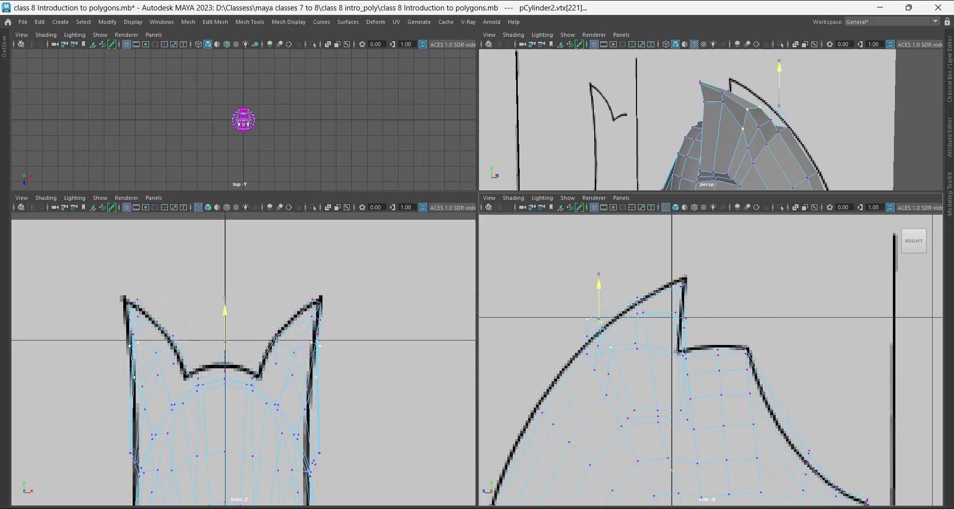
left_click_drag(641, 331, 662, 333)
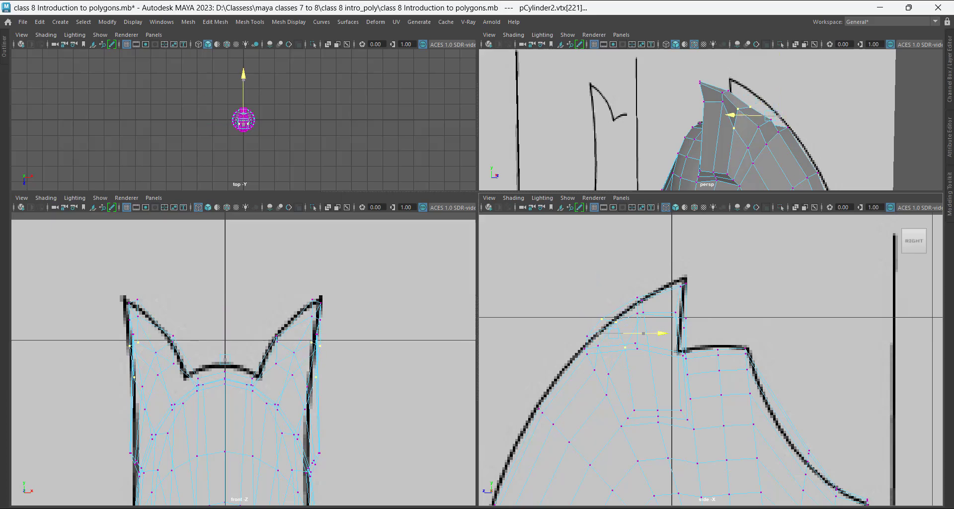
left_click_drag(614, 298, 613, 306)
Shift the row of vertices below the ear's rear corner slightly forward, and align the corner vertices with the outline.
scroll(586, 333, "up", 2)
middle_click_drag(572, 340, 634, 333, "alt")
scroll(633, 333, "up", 2)
left_click(595, 316)
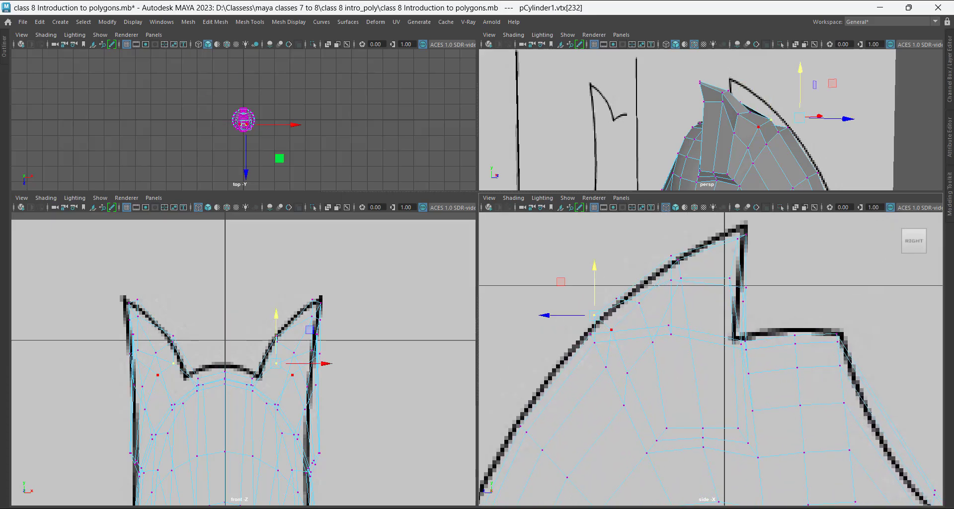
left_click(612, 330, "shift")
left_click(627, 373, "shift")
left_click_drag(611, 344, 620, 347)
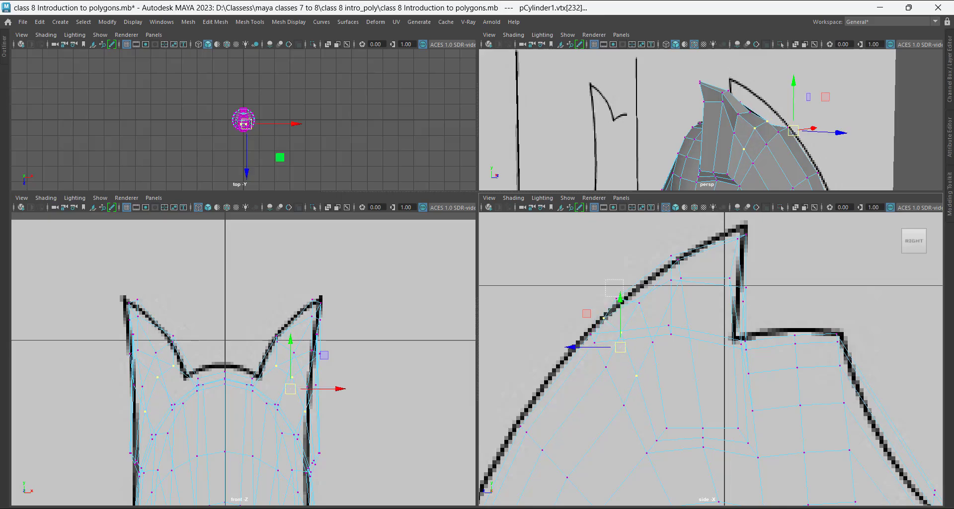
left_click_drag(624, 297, 625, 302)
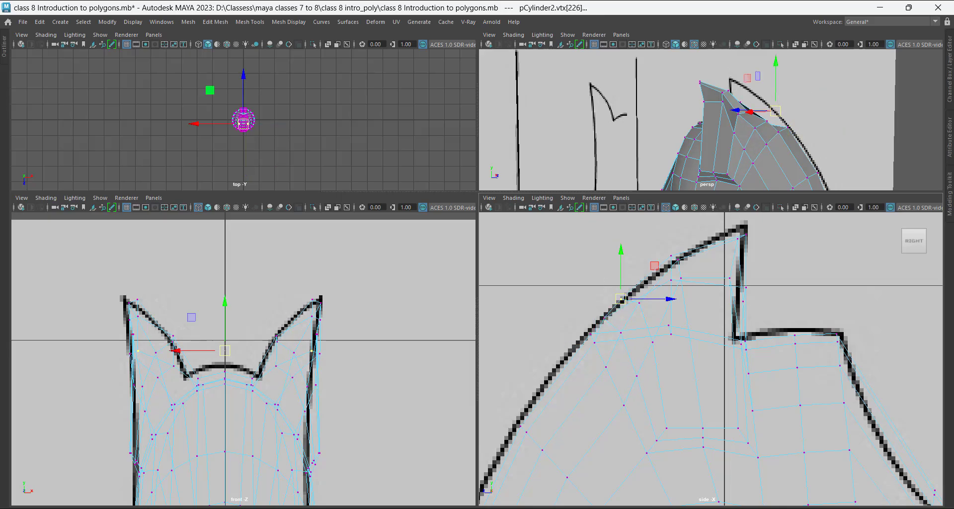
Nudge the upper middle vertices of the ears so they sit on the curved reference outline in side view.
left_click_drag(746, 127, 845, 127, "alt")
scroll(696, 324, "up", 1)
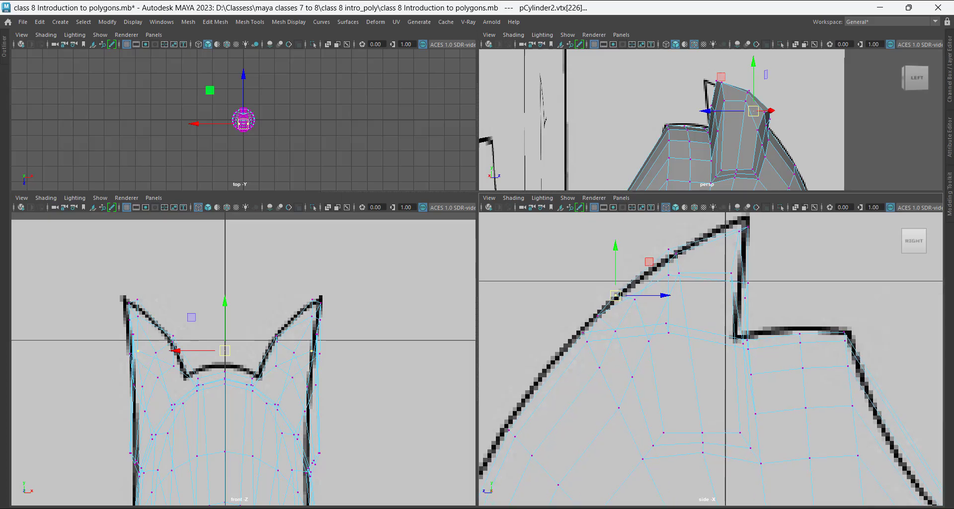
middle_click_drag(696, 323, 695, 340, "alt")
scroll(711, 119, "up", 1)
scroll(711, 119, "down", 1)
left_click_drag(710, 119, 725, 131, "alt")
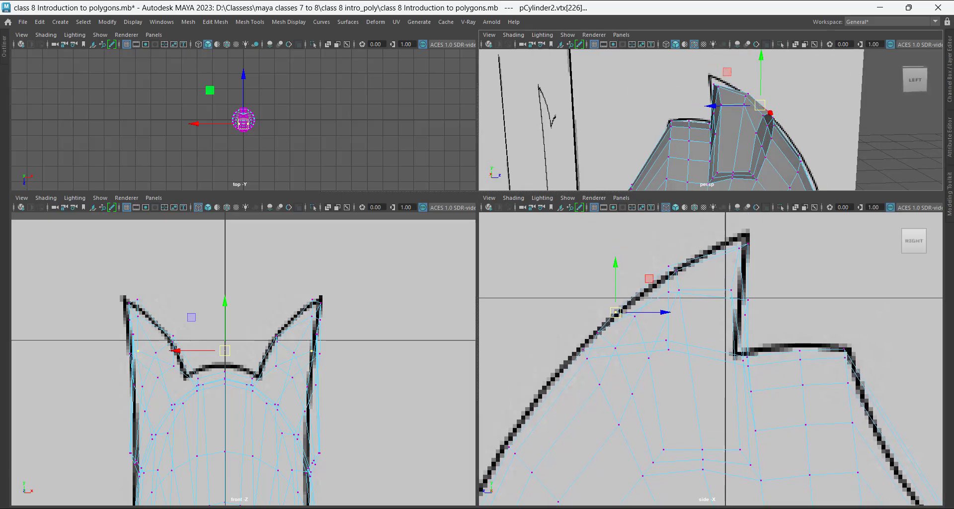
left_click_drag(659, 256, 673, 270)
Preview the horse head smoothed, return it to the unsmoothed display, and check the ear shape against the reference.
key("3")
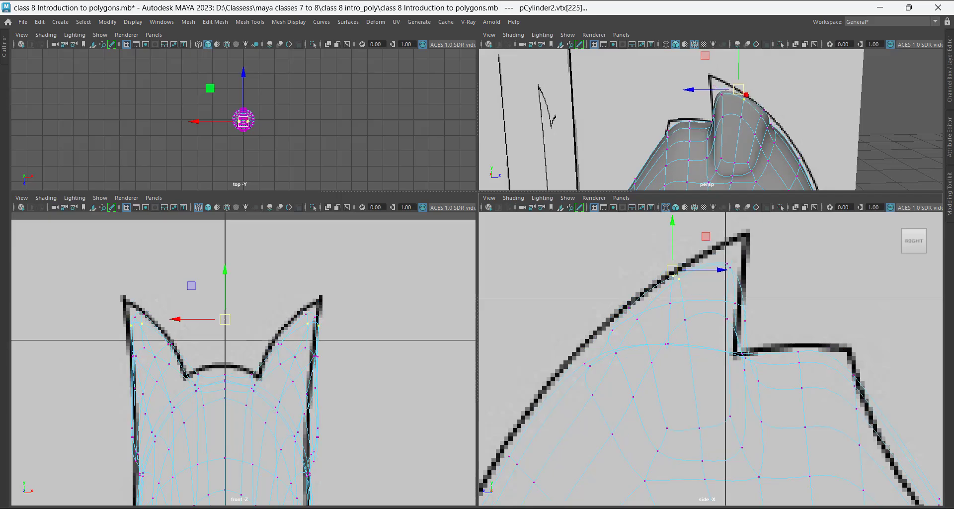
key("1")
scroll(710, 119, "down", 1)
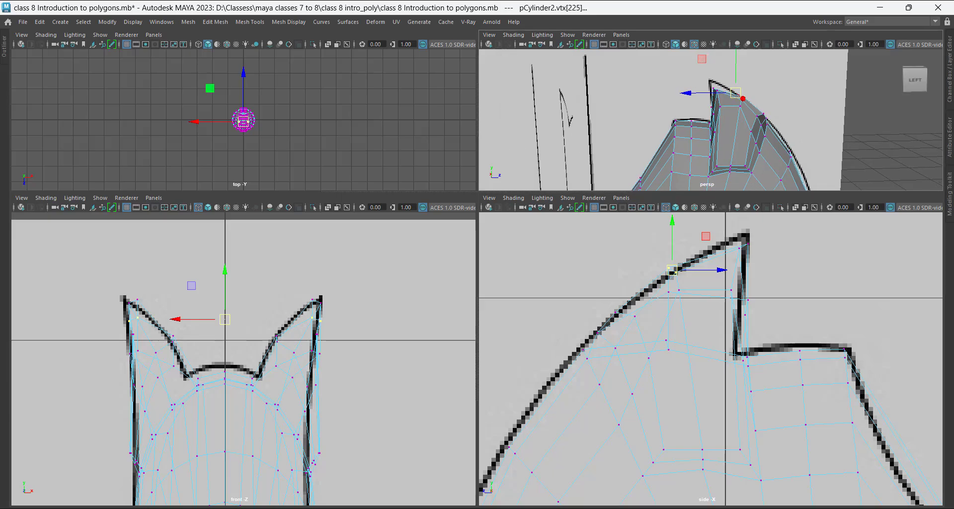
middle_click_drag(711, 129, 706, 97, "alt")
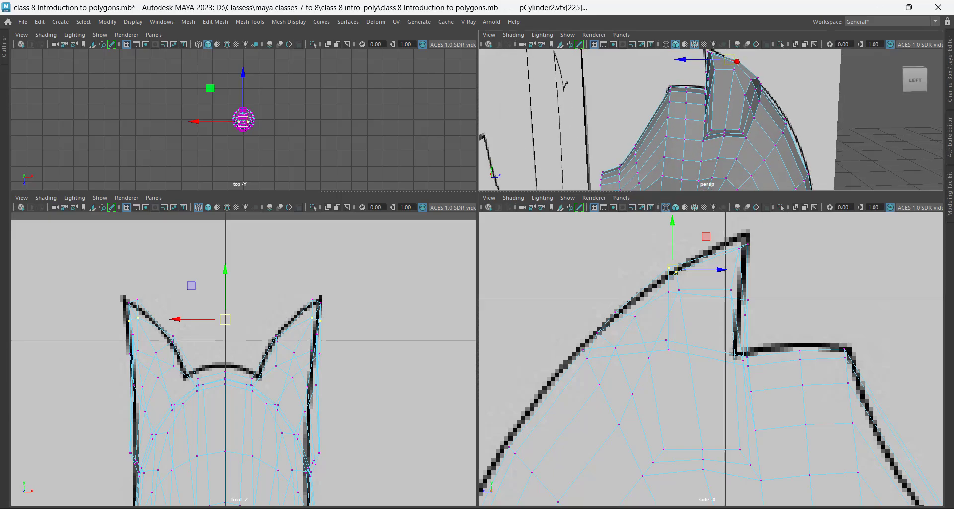
scroll(244, 359, "up", 2)
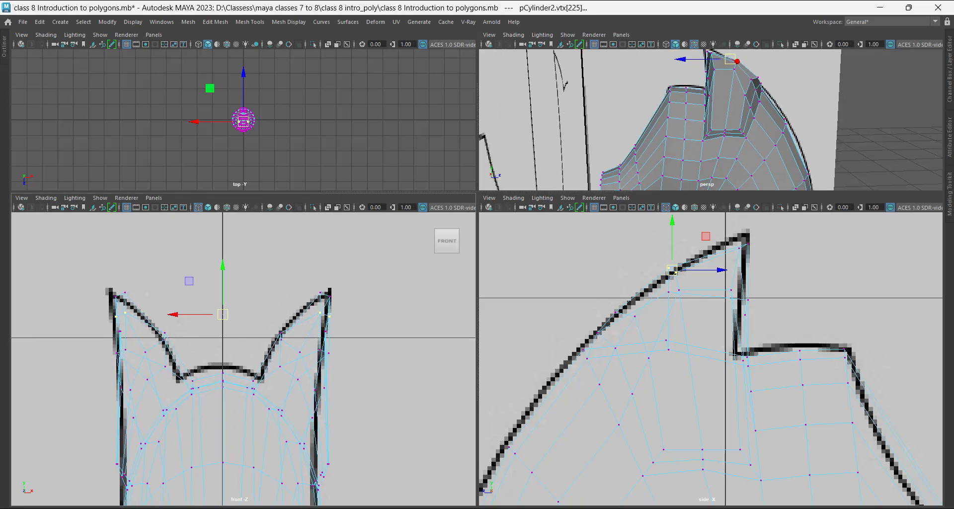
Select the two tall inner faces of the ear in face mode.
key("space")
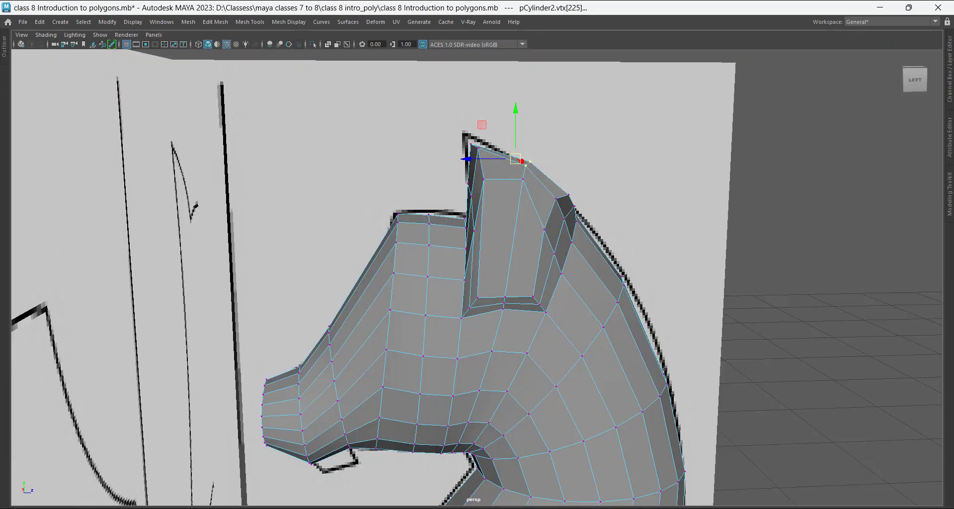
left_click_drag(497, 258, 468, 189, "alt")
right_click_drag(519, 160, 519, 187)
left_click(517, 209)
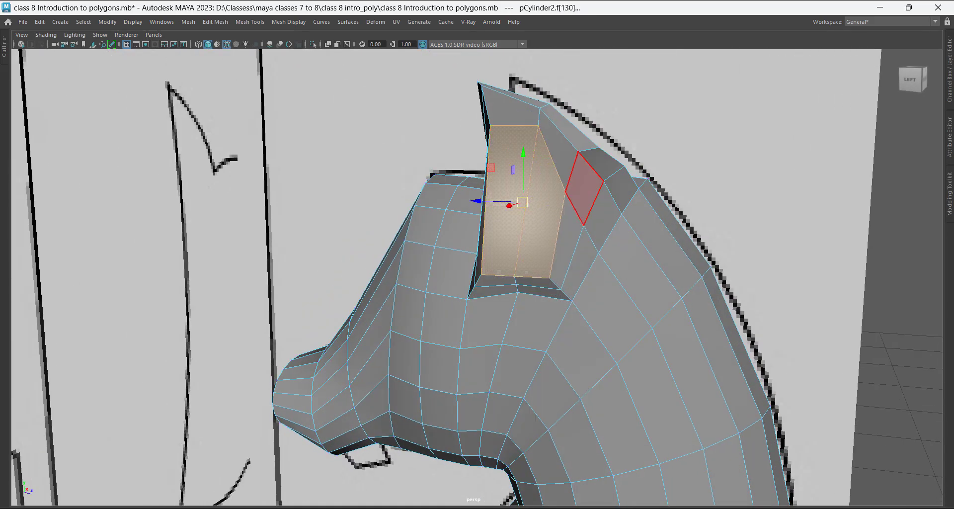
left_click_drag(565, 251, 559, 194, "alt")
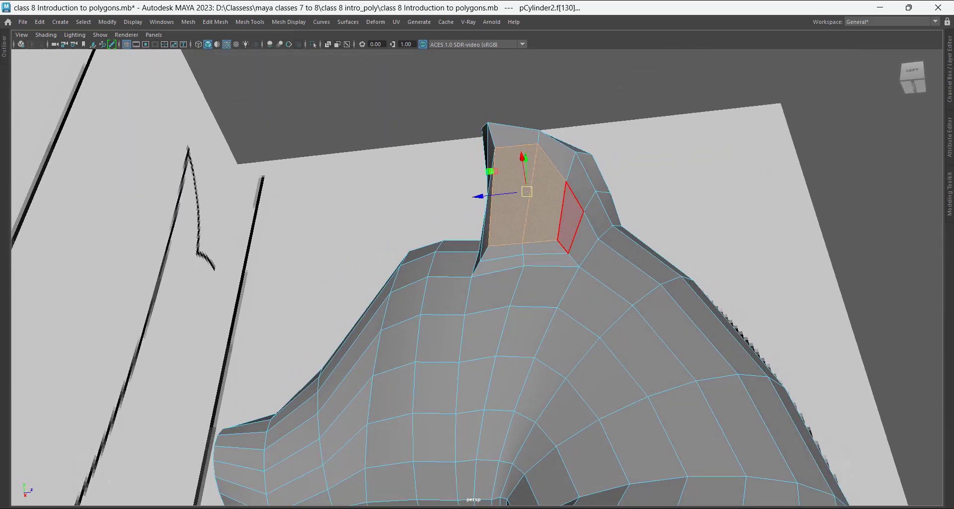
key("ctrl+e")
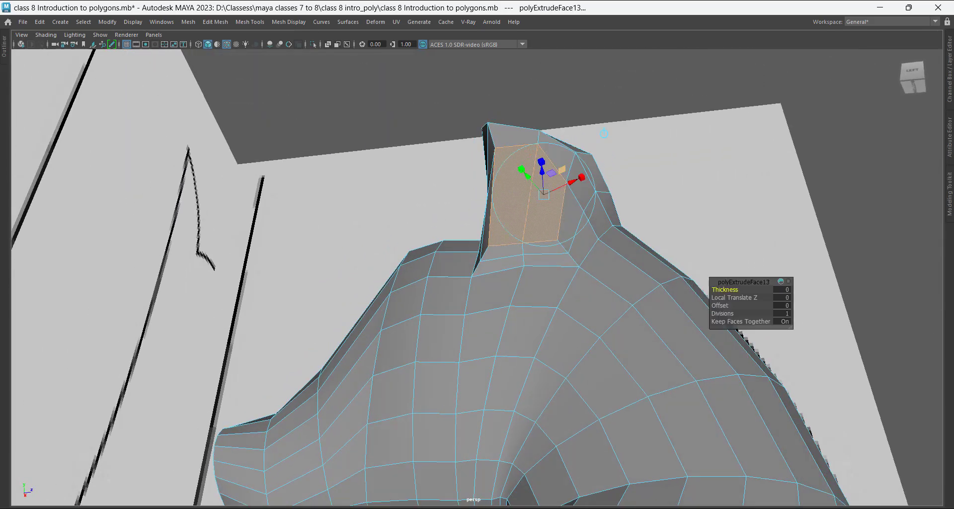
left_click_drag(604, 133, 617, 152, "alt")
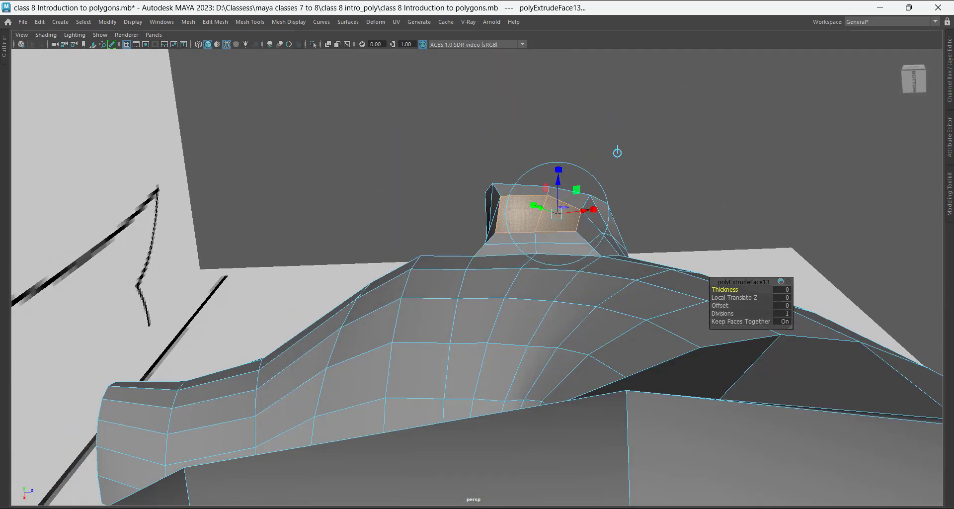
left_click(617, 152)
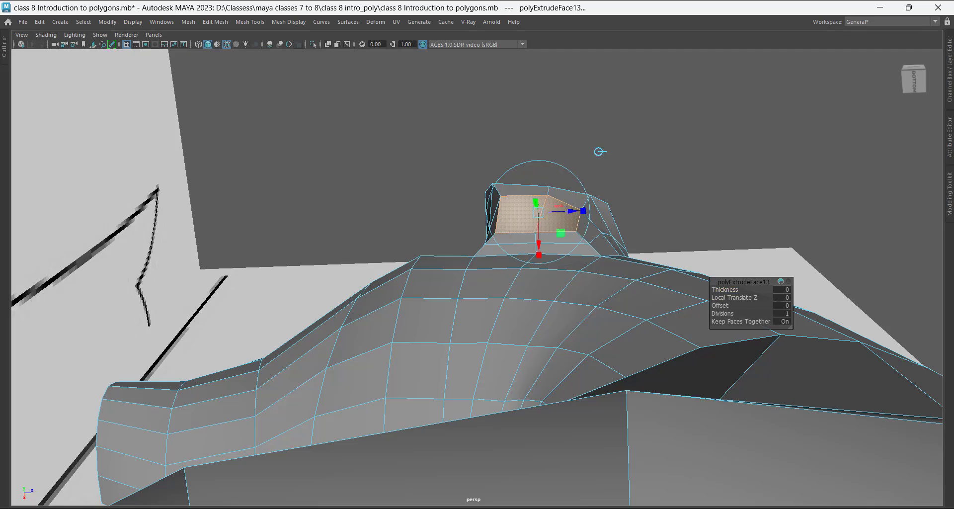
left_click_drag(598, 151, 528, 163, "alt")
left_click_drag(477, 248, 403, 298, "alt")
mouse_move(630, 125)
left_mouse_down("alt")
mouse_move(620, 147)
mouse_move(605, 143)
mouse_move(602, 165)
mouse_move(515, 96)
mouse_move(616, 123)
mouse_move(595, 135)
mouse_move(606, 124)
left_mouse_up("alt")
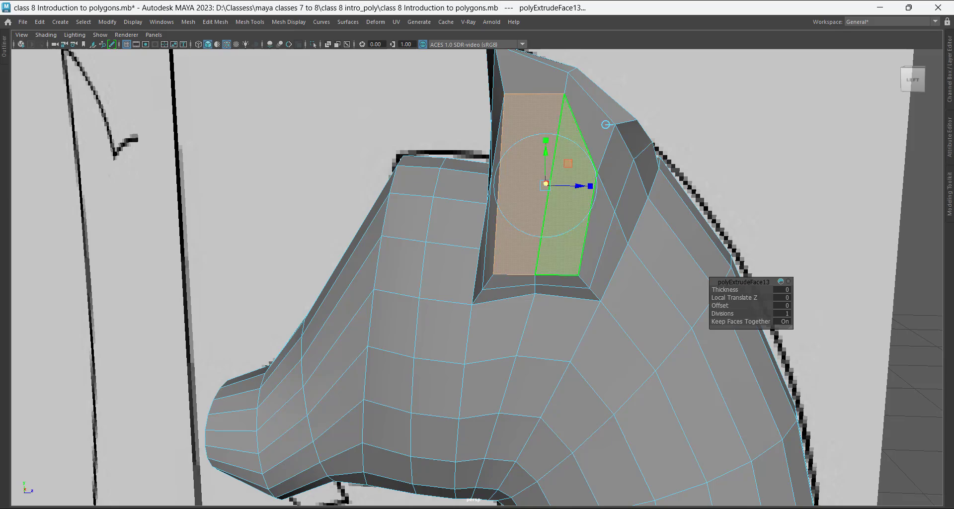
left_click_drag(606, 124, 640, 107, "alt")
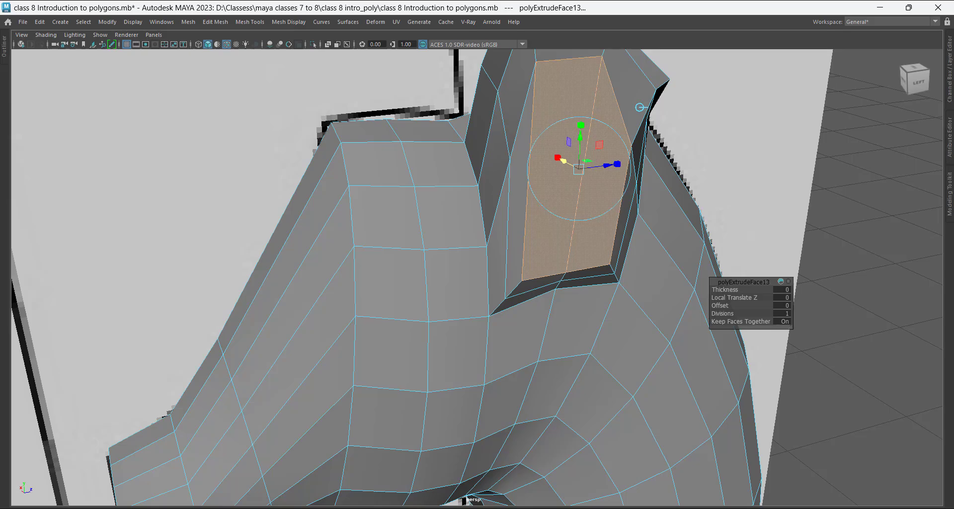
key("q")
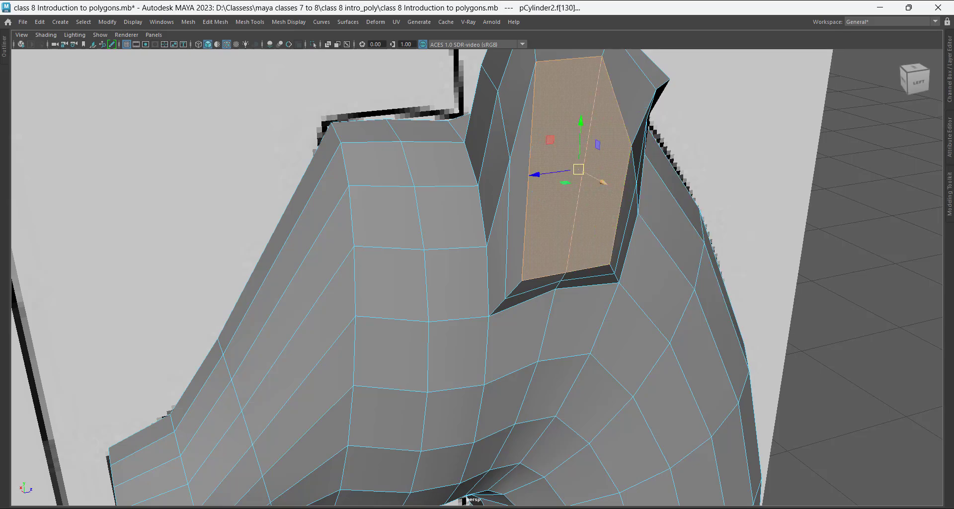
Add the upper faces bordering the inner ear to the face selection.
left_click_drag(594, 174, 627, 164, "alt")
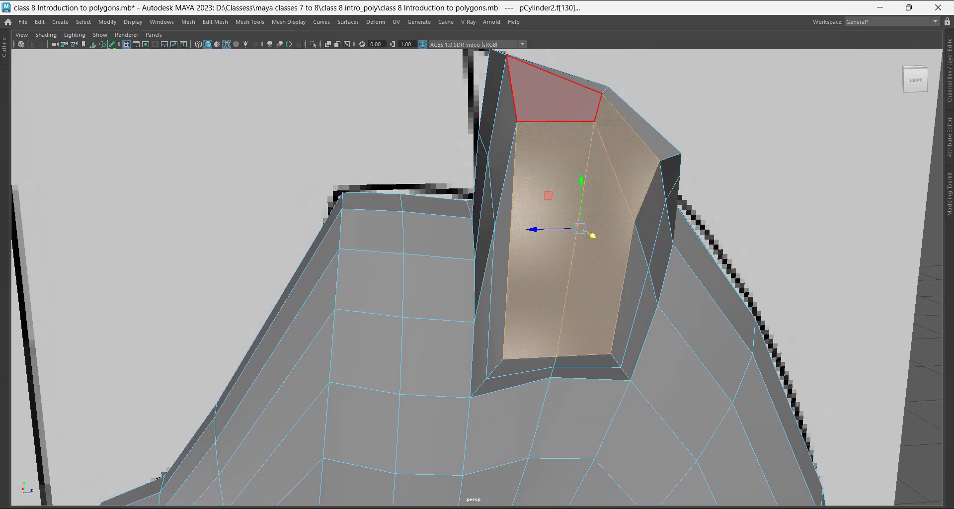
left_click(563, 102, "shift")
mouse_move(593, 248)
left_mouse_down("alt")
mouse_move(515, 246)
mouse_move(540, 196)
mouse_move(559, 231)
mouse_move(627, 249)
mouse_move(565, 225)
mouse_move(562, 202)
mouse_move(575, 187)
mouse_move(534, 239)
mouse_move(517, 187)
mouse_move(539, 156)
mouse_move(603, 199)
mouse_move(586, 219)
mouse_move(589, 239)
left_mouse_up("alt")
Compare the selected inner ear faces and the nearby vertices with the reference outline in front view.
key("space")
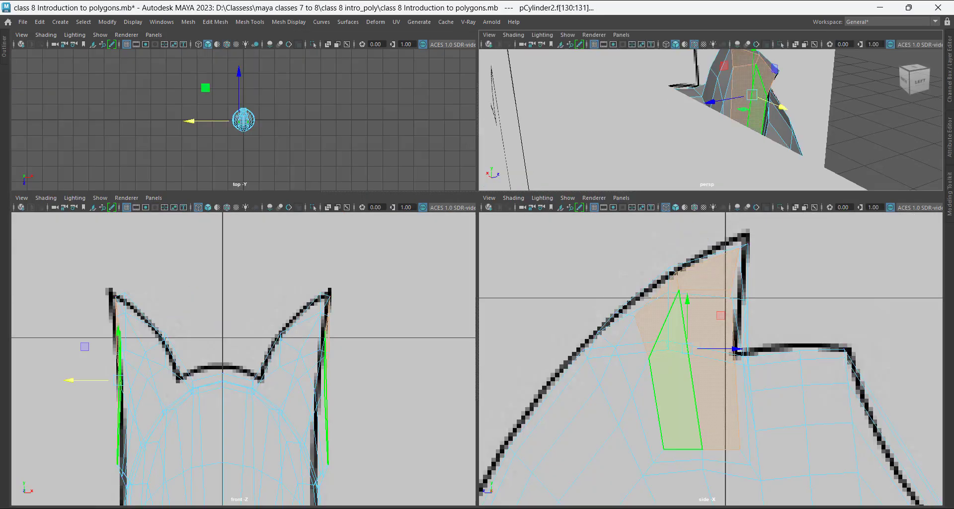
middle_click_drag(318, 332, 346, 271, "alt")
right_click_drag(346, 271, 365, 249, "alt")
right_click(364, 223)
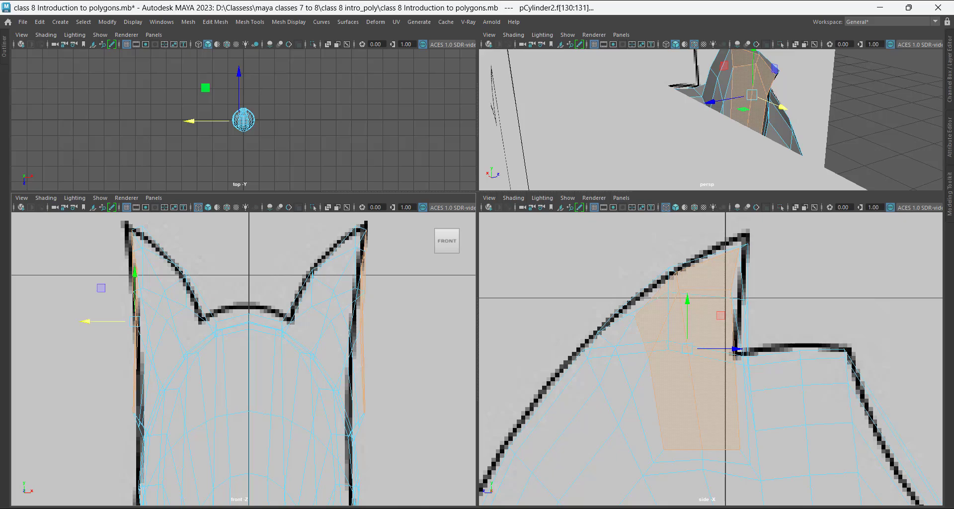
middle_click_drag(298, 328, 290, 277, "alt")
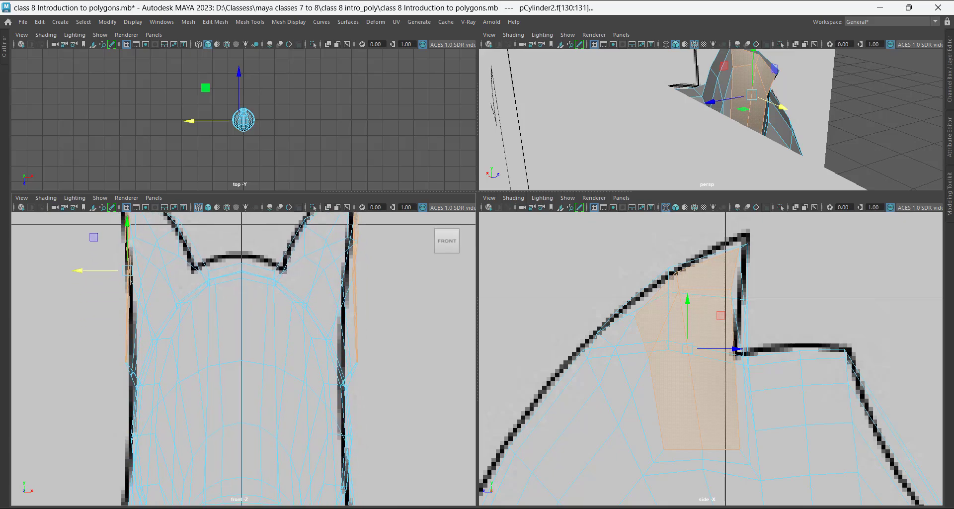
right_click_drag(290, 277, 294, 276, "alt")
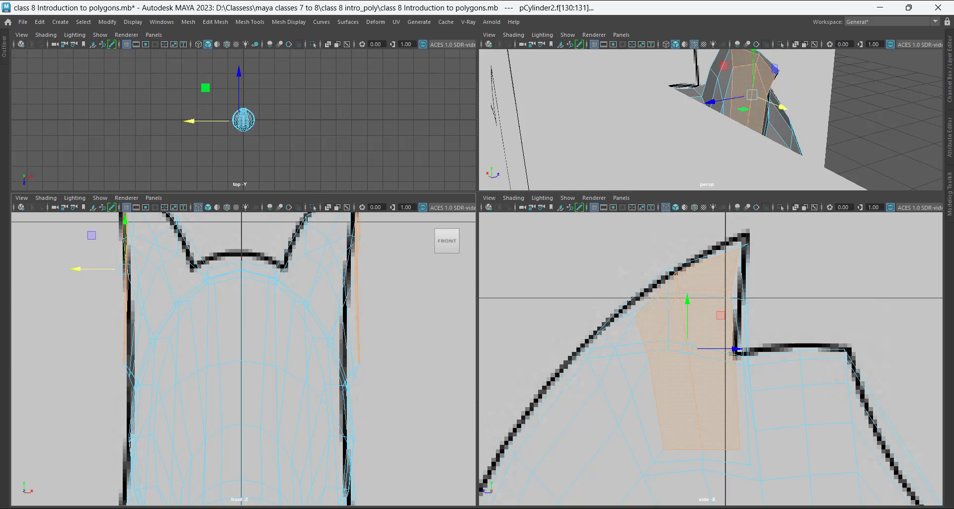
left_click_drag(745, 124, 604, 99, "alt")
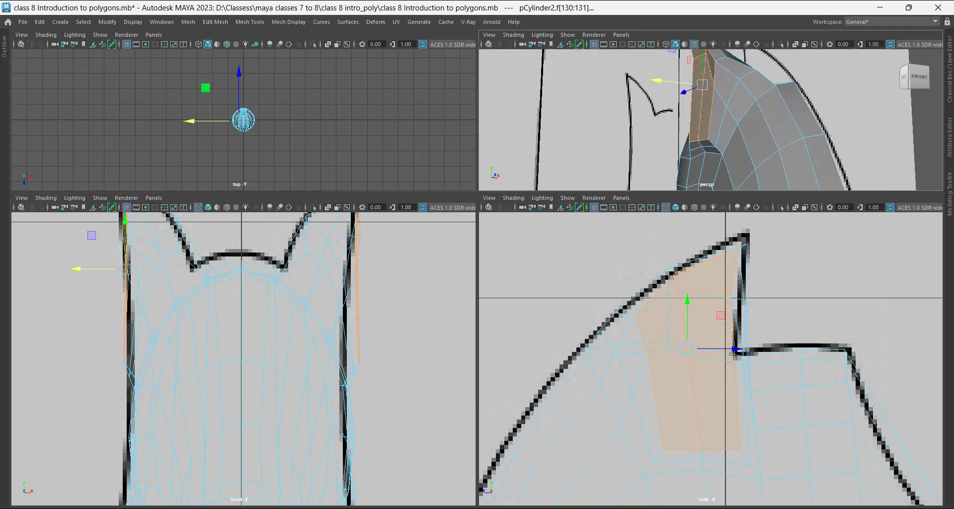
key("w")
middle_click_drag(248, 298, 245, 356, "alt")
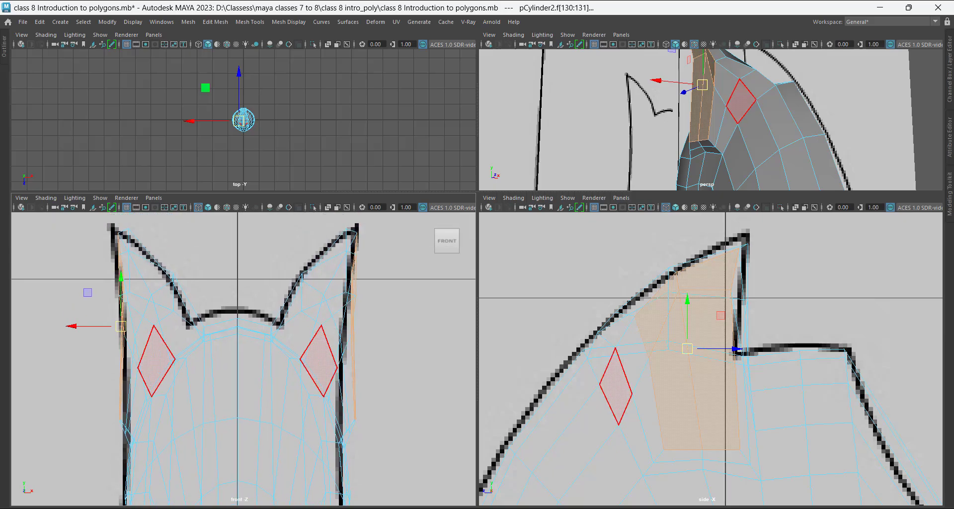
left_click_drag(743, 106, 740, 128, "alt")
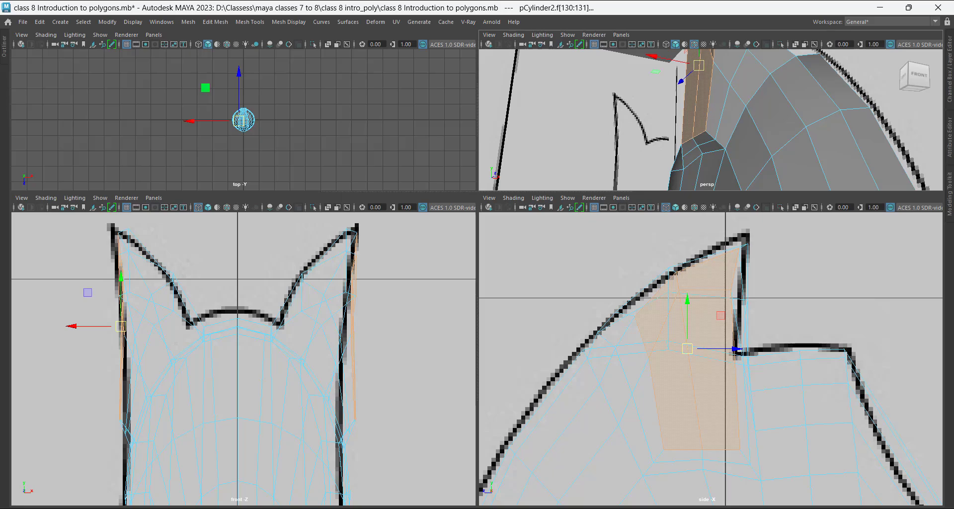
scroll(291, 289, "up", 3)
middle_click_drag(248, 348, 318, 292, "alt")
scroll(158, 240, "up", 3)
middle_click_drag(158, 240, 209, 224, "alt")
right_click_drag(209, 223, 166, 221)
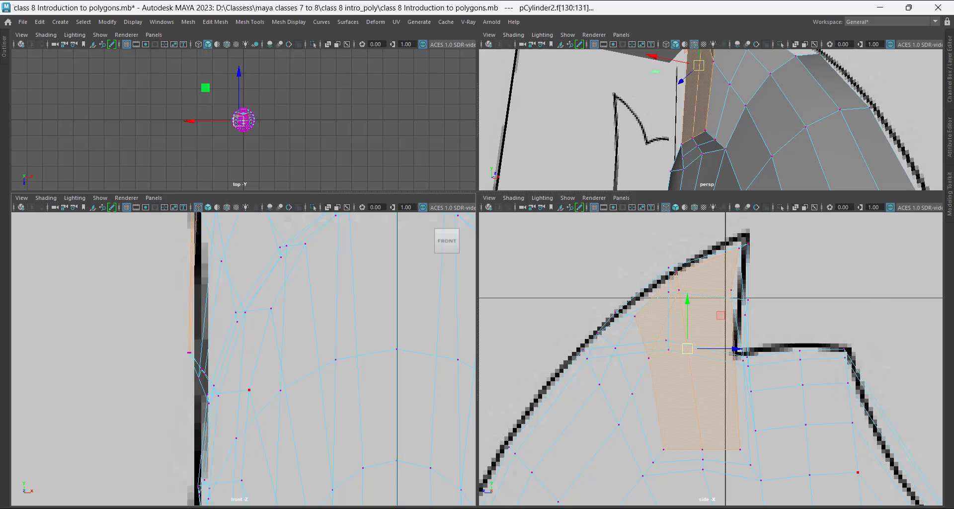
left_click_drag(611, 134, 530, 199, "alt")
key("space")
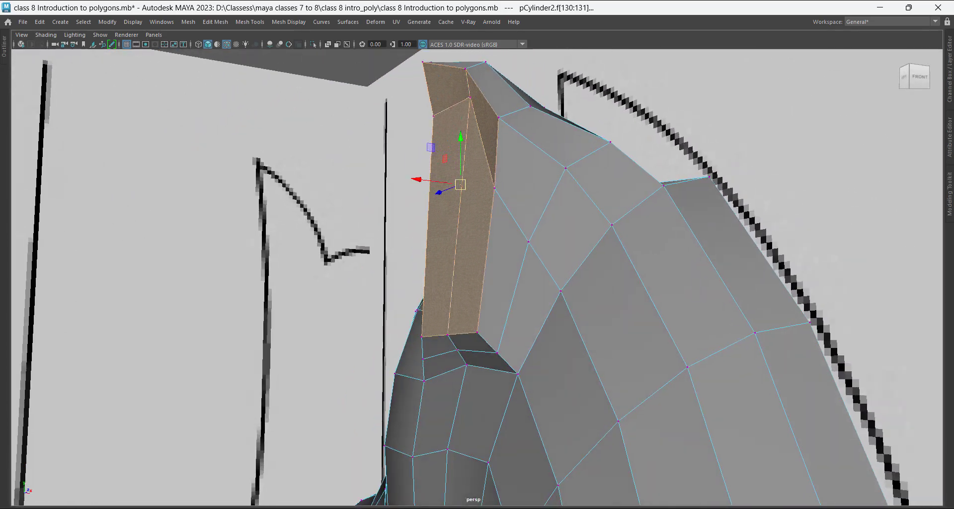
Select the two edges along the base of the inner ear in edge mode.
right_click_drag(507, 223, 506, 193)
left_click(460, 334)
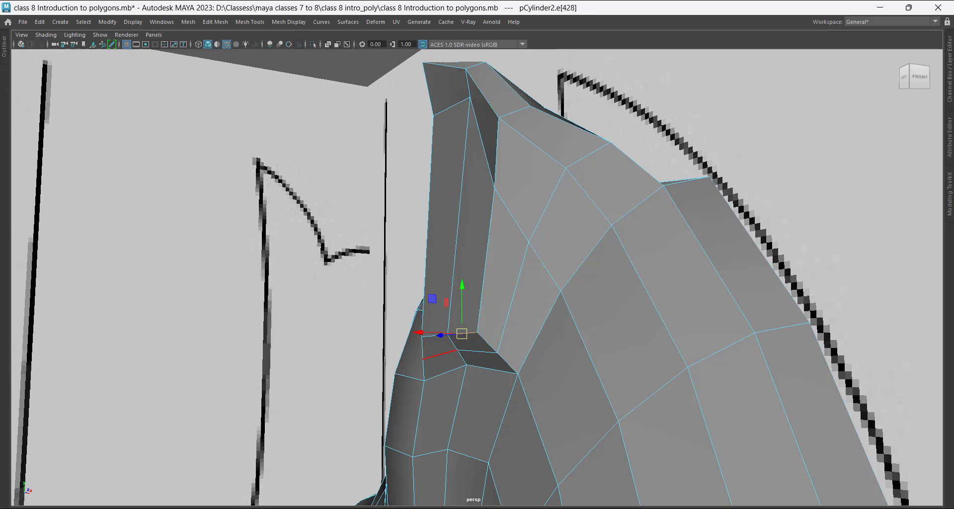
left_click_drag(463, 332, 466, 291, "alt")
scroll(466, 291, "up", 1)
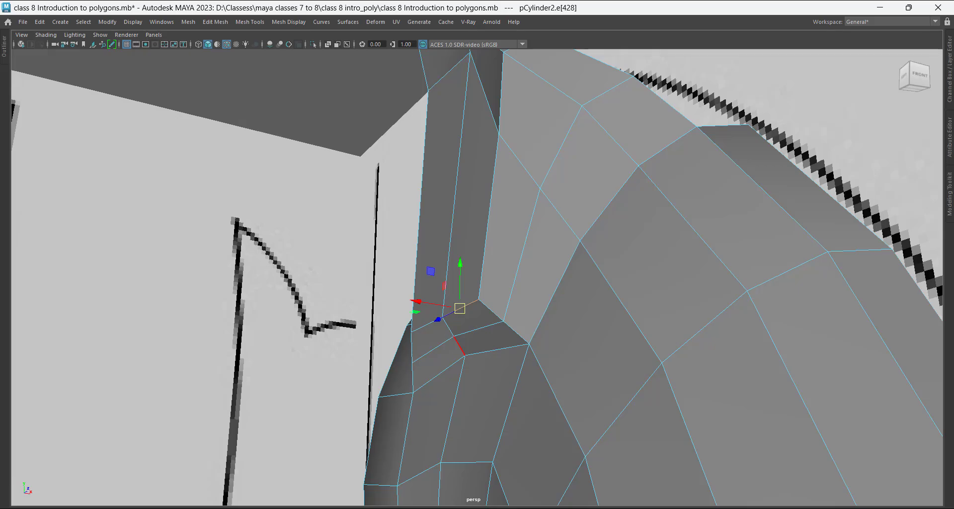
left_click_drag(544, 366, 579, 343, "alt")
left_click(436, 304, "shift")
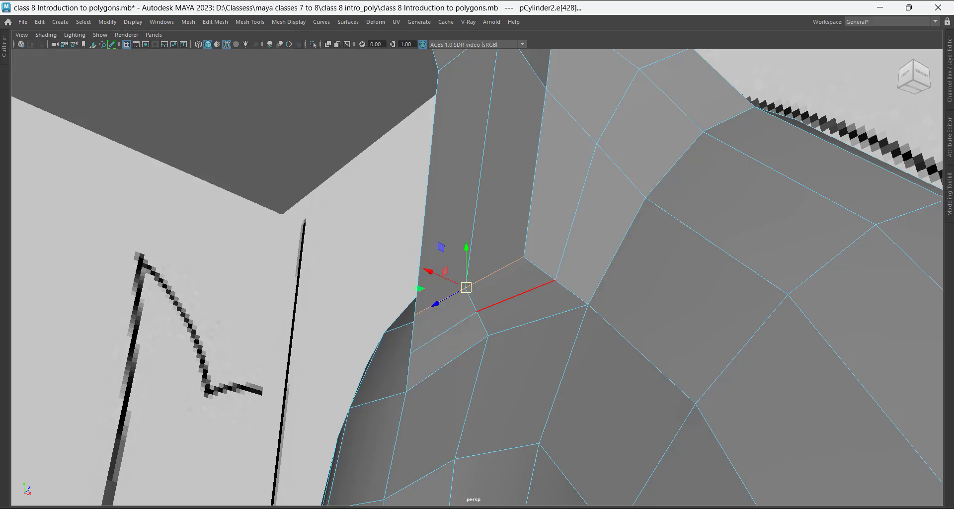
Add the neighbouring lower edges to the selection and move the ear's base edges inward toward the head along X.
left_click_drag(517, 297, 442, 319, "alt")
left_click_drag(335, 341, 440, 344)
left_click(429, 326, "shift")
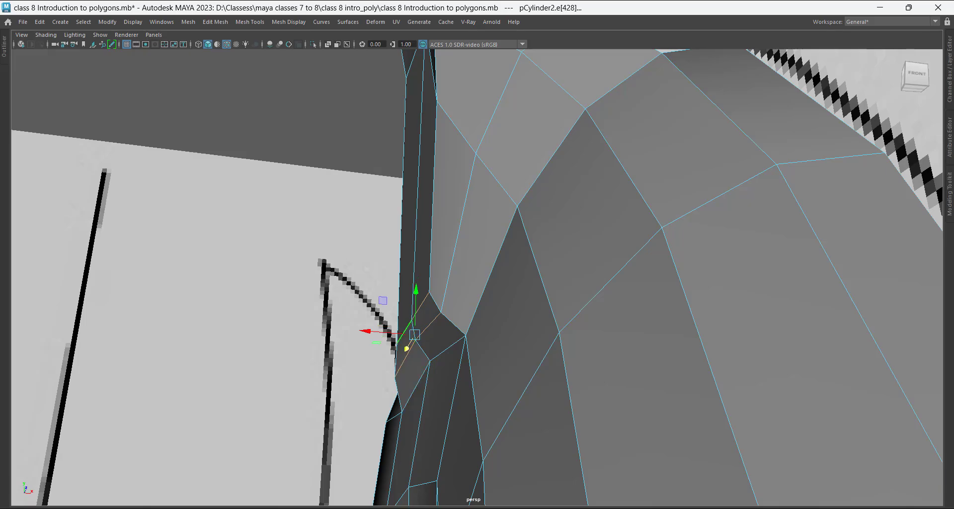
mouse_move(386, 326)
left_mouse_down()
mouse_move(398, 332)
mouse_move(383, 332)
left_mouse_up()
left_click_drag(398, 343, 607, 341, "alt")
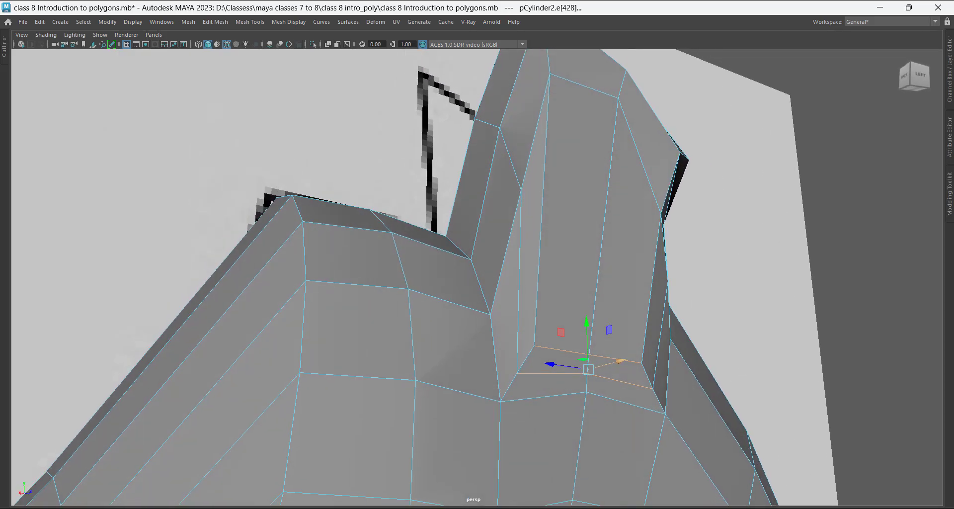
key("space")
scroll(270, 348, "up", 2)
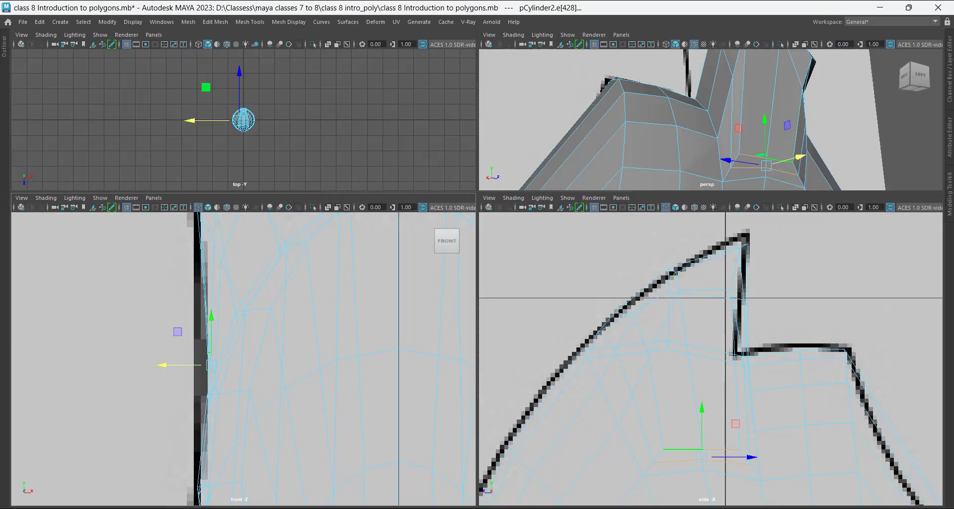
left_click_drag(163, 366, 163, 365)
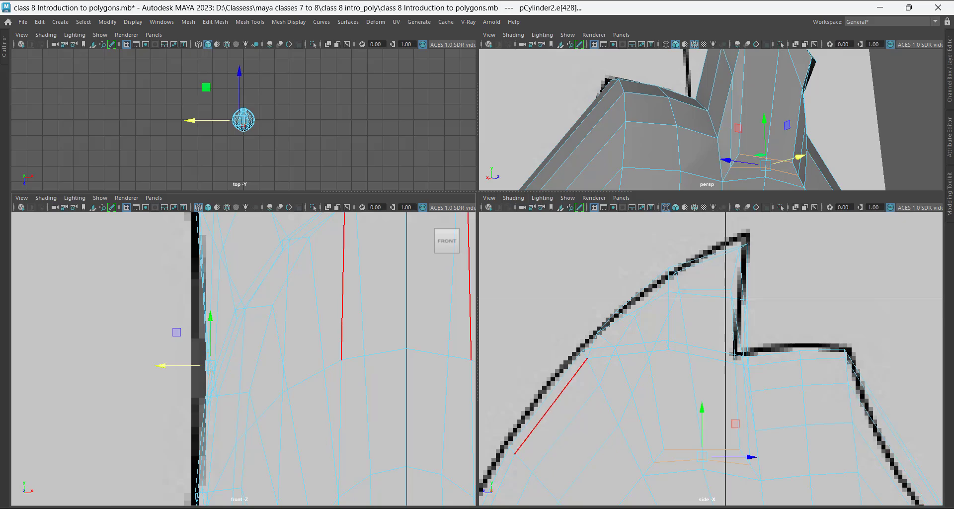
key("space")
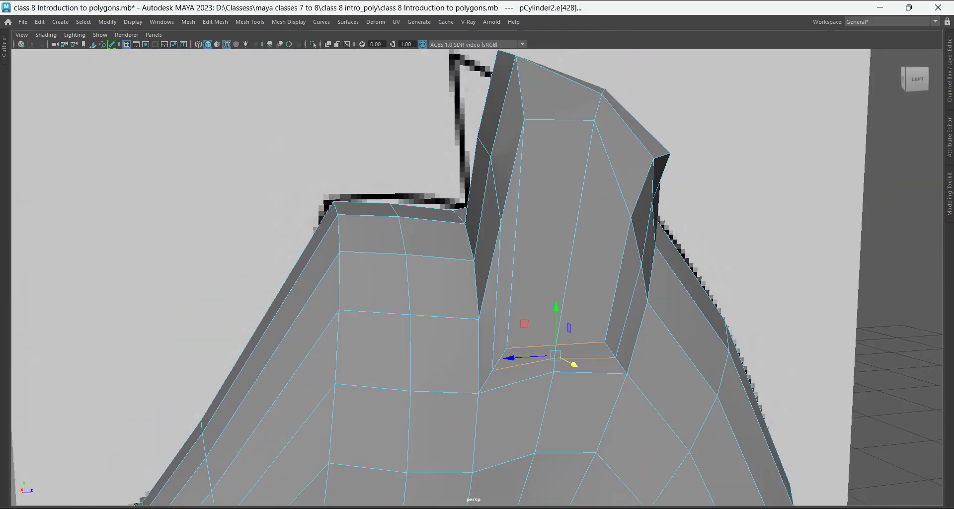
left_click_drag(497, 298, 472, 311, "alt")
left_click_drag(607, 145, 624, 100, "alt")
Select the vertices midway up the ear's front edge and shift them slightly back onto the reference line in side view.
key("space")
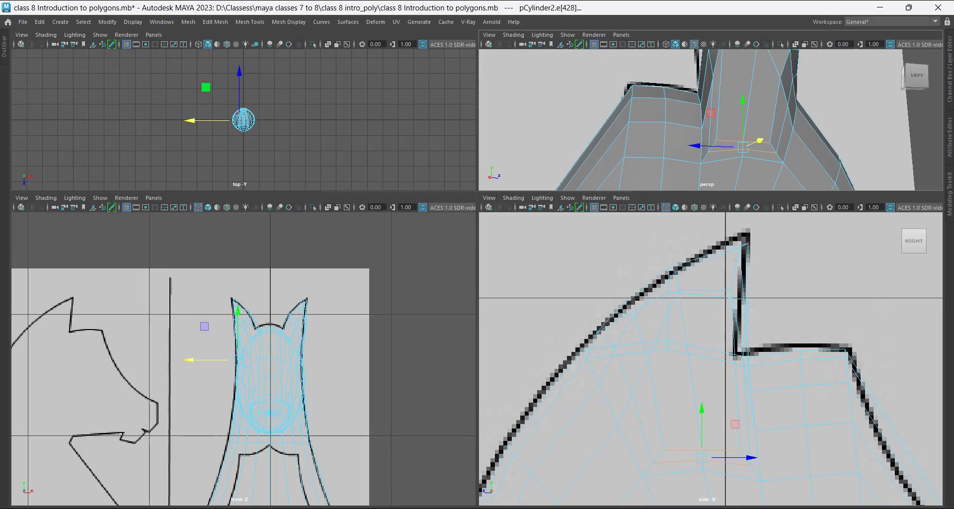
right_click(743, 224)
right_click_drag(726, 248, 695, 223)
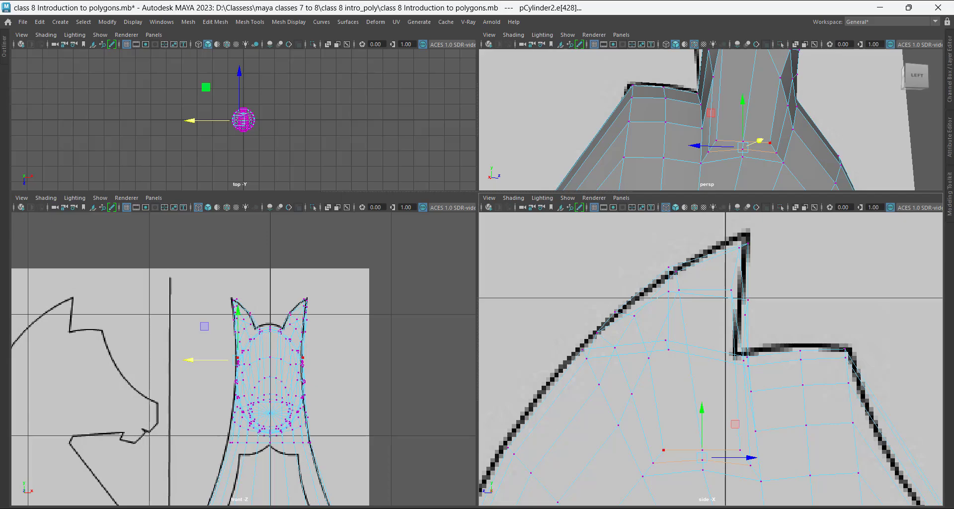
left_click_drag(738, 294, 768, 325)
mouse_move(745, 124)
left_mouse_down("alt")
mouse_move(800, 113)
mouse_move(744, 119)
left_mouse_up("alt")
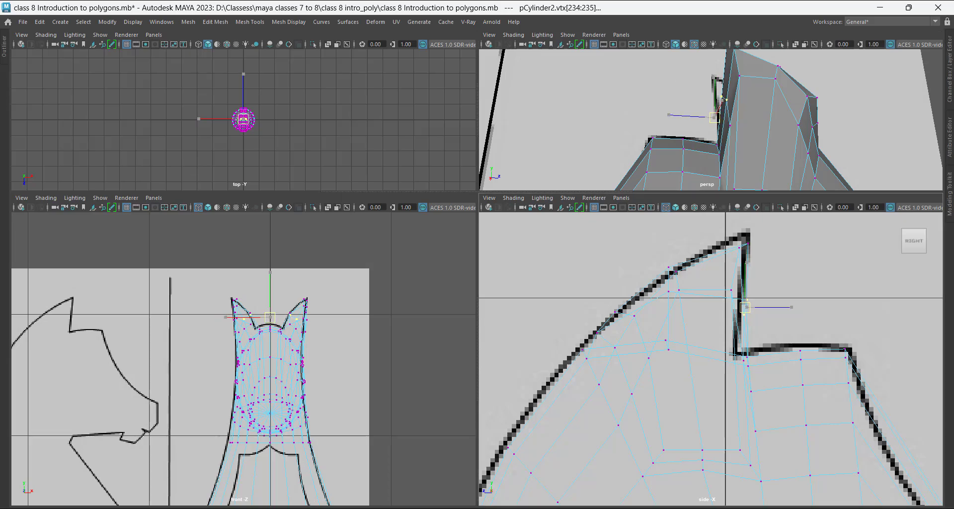
left_click_drag(746, 308, 743, 308)
Move the vertex near the ear's front base corner backward in side view onto the vertical reference line.
left_click(730, 125)
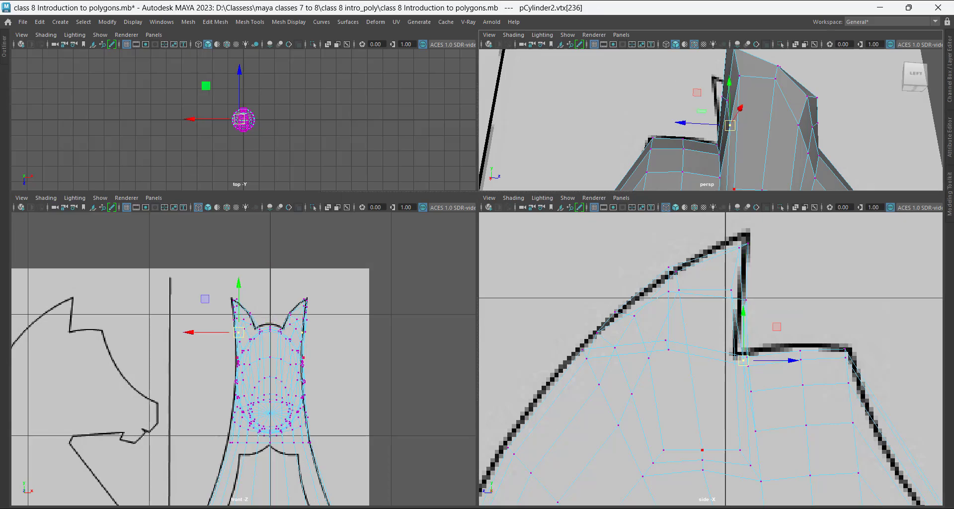
left_click_drag(744, 360, 735, 360)
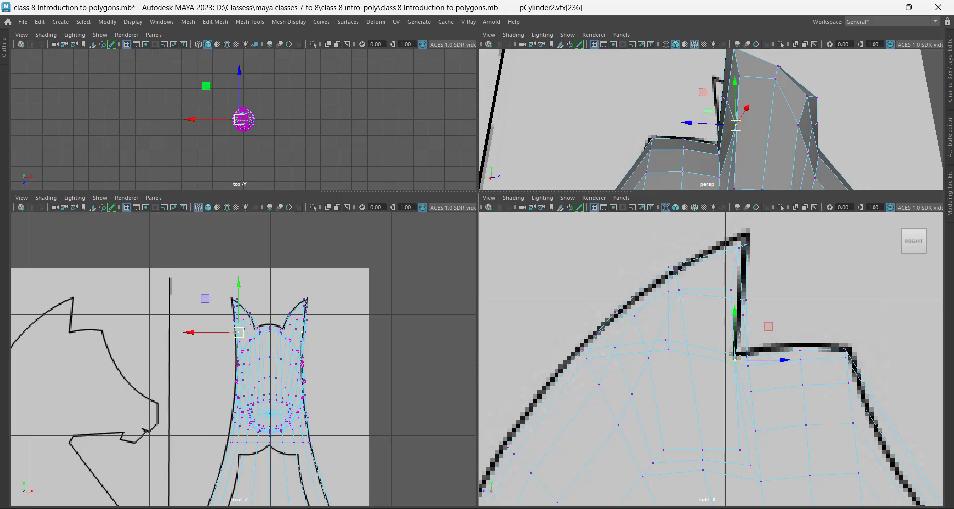
middle_click_drag(746, 149, 733, 100, "alt")
scroll(733, 109, "up", 1)
middle_click_drag(746, 372, 738, 346, "alt")
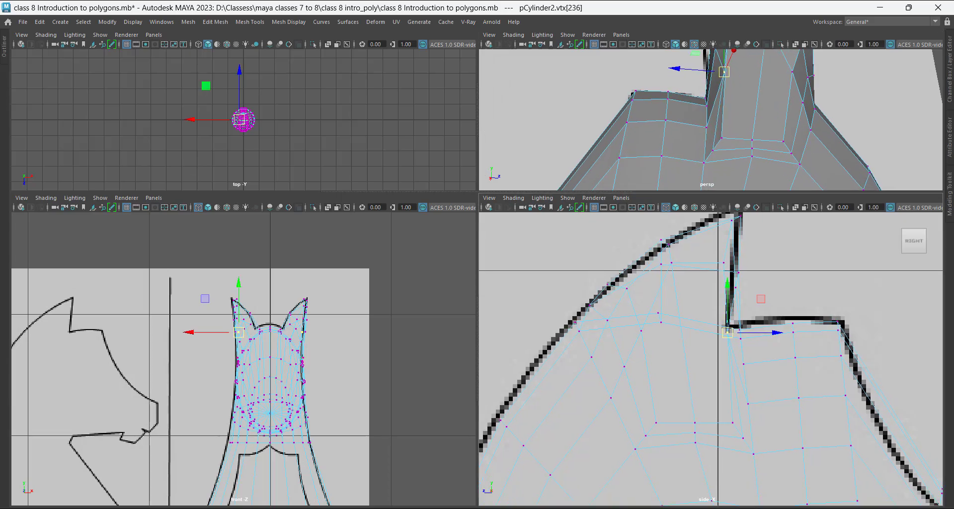
Move the lower front corner vertex of the inner ear slightly toward the back of the head.
left_click(855, 90)
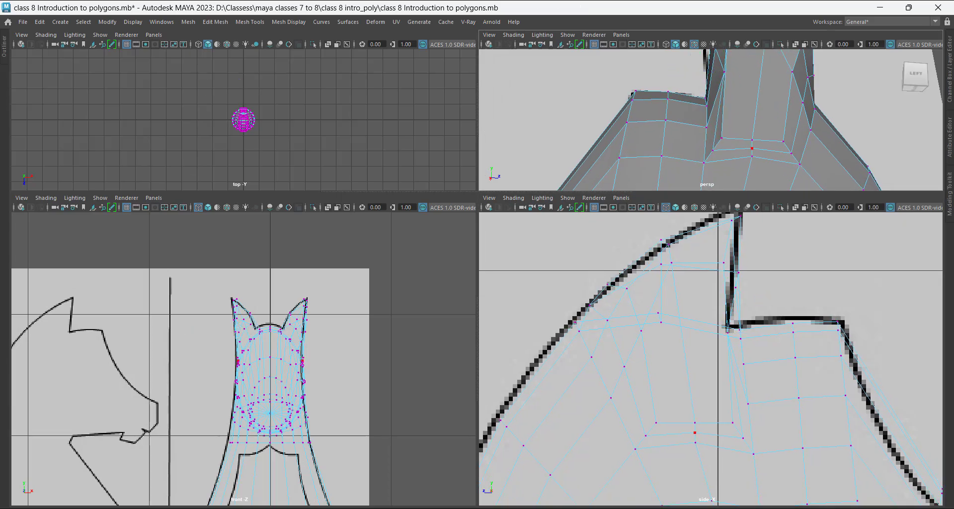
left_click(722, 138)
left_click_drag(676, 135, 683, 136)
middle_click_drag(711, 343, 709, 322, "alt")
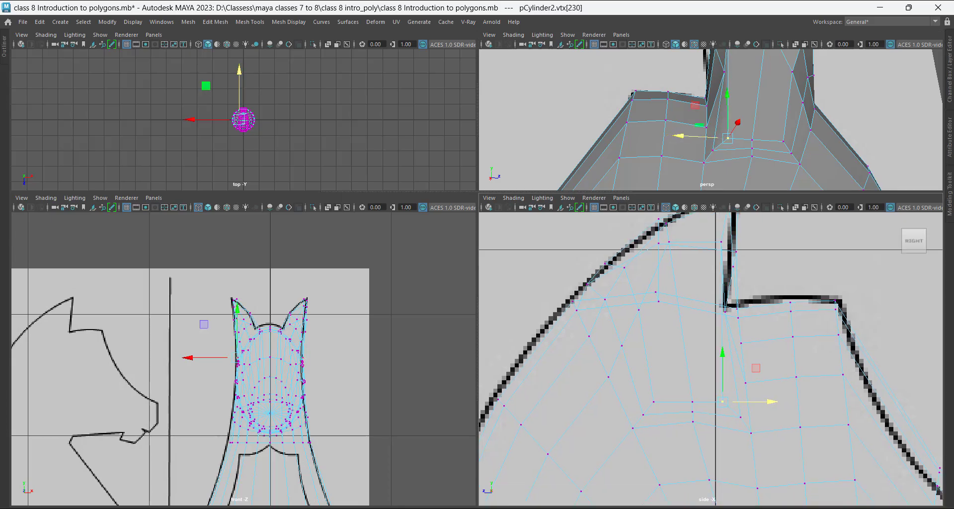
Shift the neighbouring vertex at the inner ear's base slightly toward the back of the head and maximize the perspective view.
left_click(741, 417)
left_click_drag(693, 417, 686, 417)
mouse_move(745, 149)
left_mouse_down("alt")
mouse_move(778, 145)
mouse_move(776, 163)
mouse_move(791, 160)
mouse_move(772, 159)
mouse_move(768, 180)
mouse_move(741, 158)
left_mouse_up("alt")
key("space")
left_click_drag(552, 164, 572, 172, "alt")
right_click(572, 173)
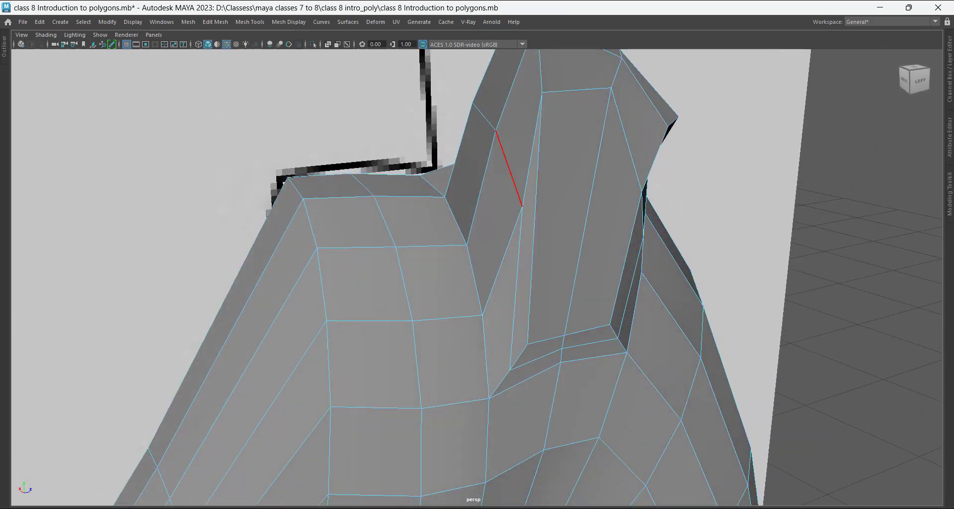
double_click(509, 168)
left_click_drag(509, 168, 474, 153, "alt")
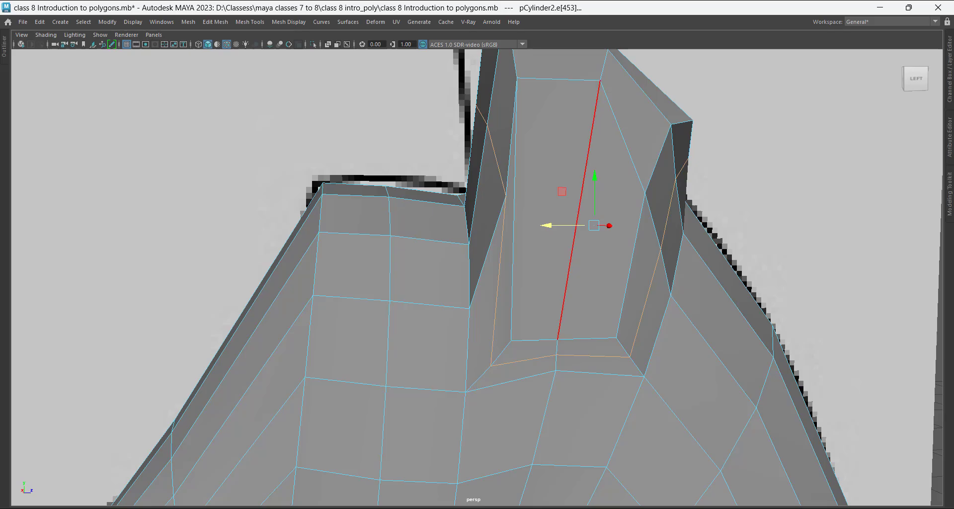
Select the faces of the inner ear panel and check the ear's shape in smooth preview before returning to the unsmoothed mesh.
right_click_drag(576, 145, 577, 145)
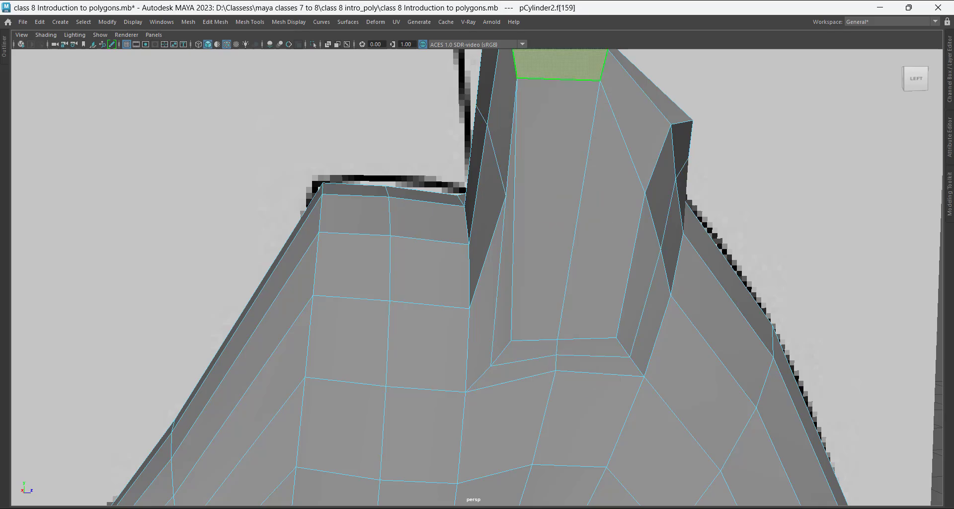
left_click(590, 252, "shift")
left_click(545, 252, "shift")
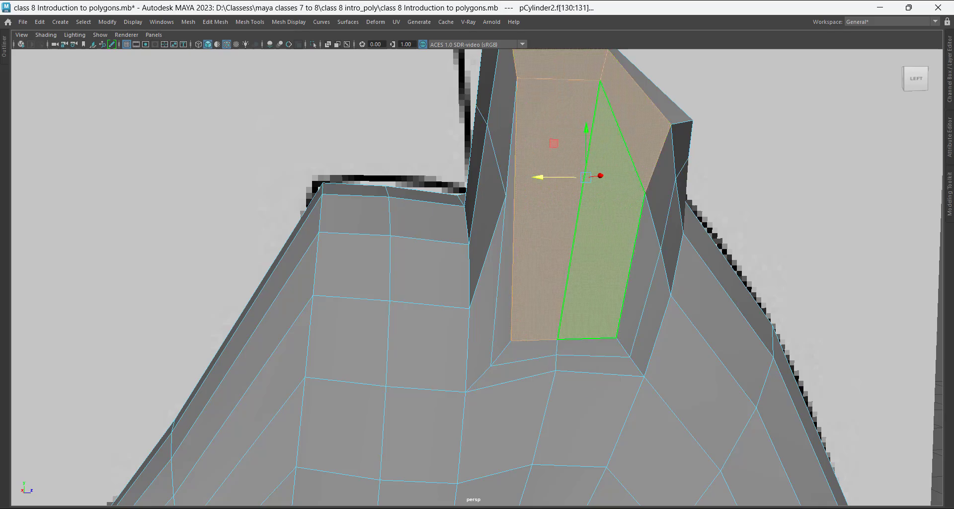
left_click_drag(592, 259, 616, 243, "alt")
key("3")
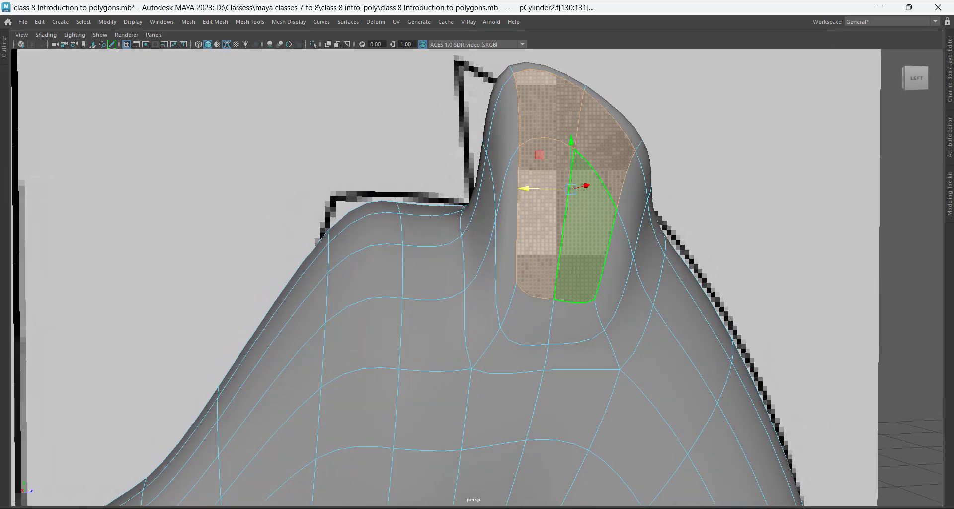
key("1")
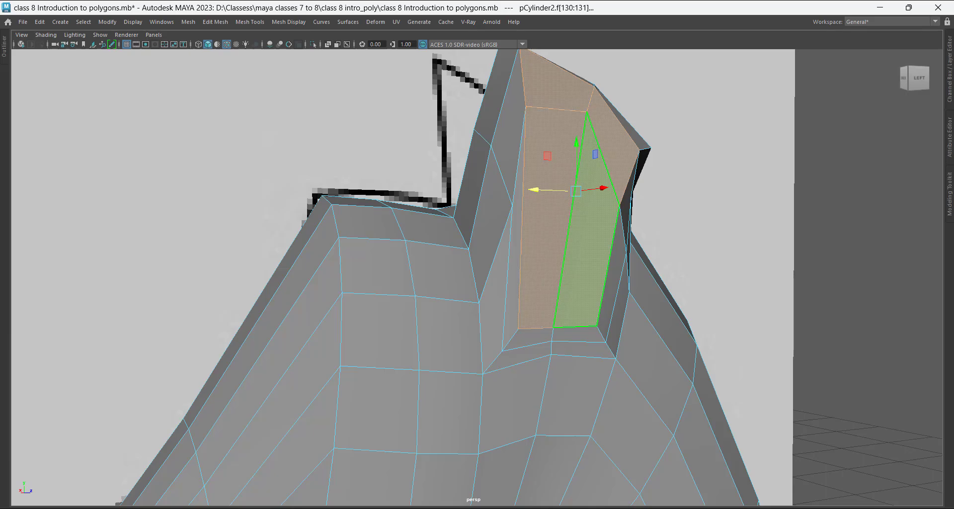
Extrude the selected inner ear faces and scale them slightly inward to form a narrow border around the panel.
key("ctrl+e")
left_click_drag(659, 284, 708, 348, "alt")
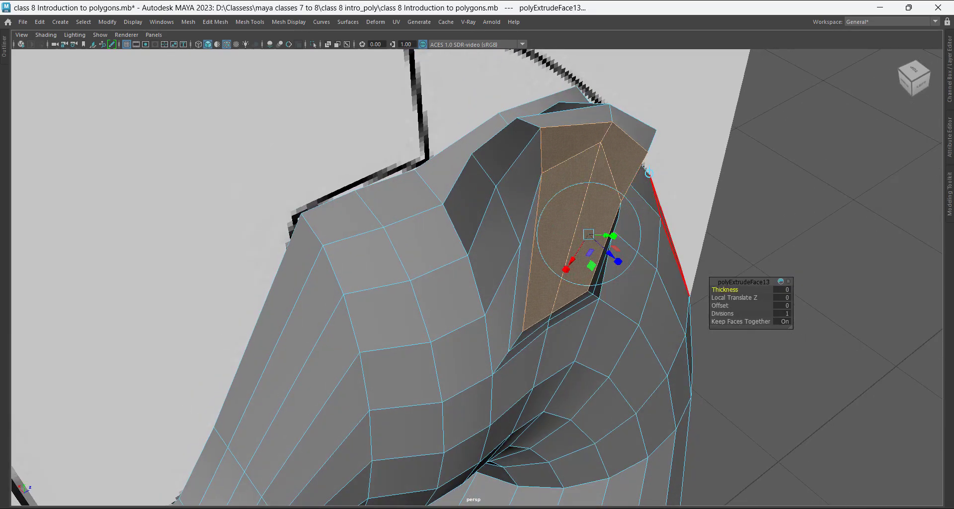
left_click_drag(649, 173, 558, 163, "alt")
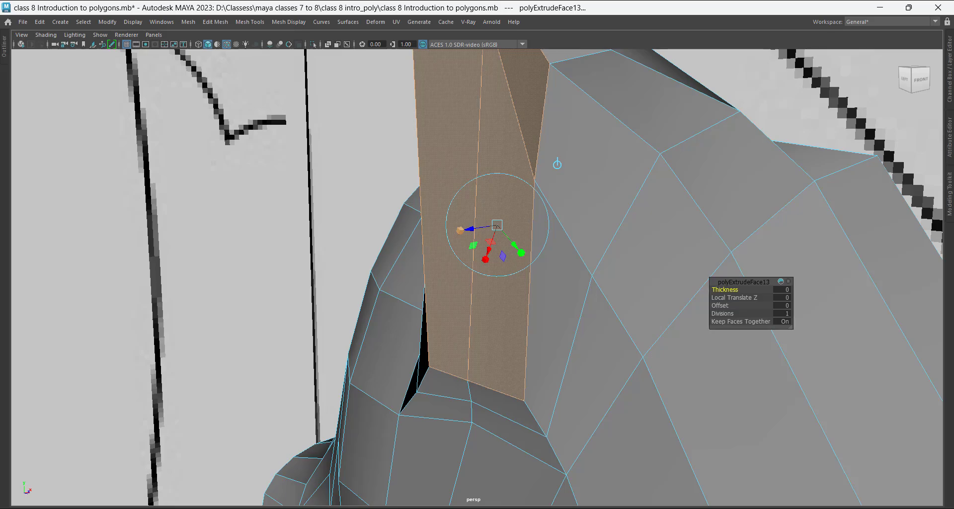
left_click(461, 230)
left_click_drag(497, 225, 491, 225)
left_click_drag(557, 164, 641, 153, "alt")
left_click_drag(619, 227, 618, 228)
left_click_drag(497, 238, 490, 173, "alt")
left_click_drag(610, 164, 619, 186, "alt")
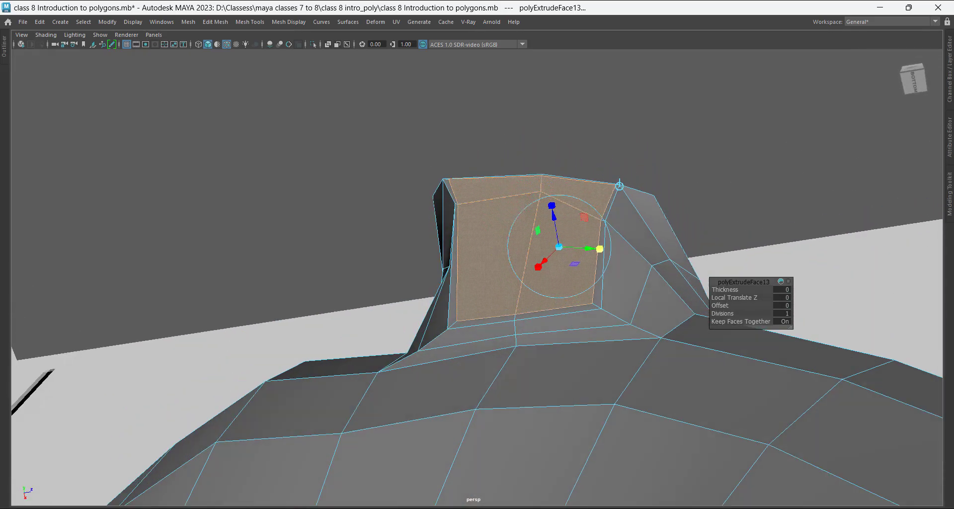
left_click_drag(721, 306, 721, 306)
left_click_drag(619, 185, 630, 206, "alt")
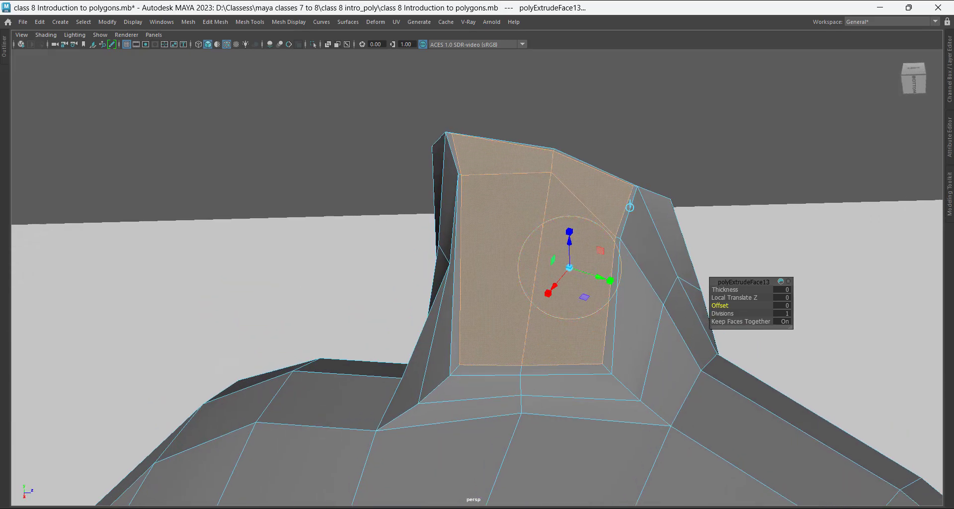
Extrude the inset inner ear faces again and recess them into the ear with a Local Translate Z of 0.014.
key("ctrl+e")
left_click_drag(627, 203, 636, 218, "alt")
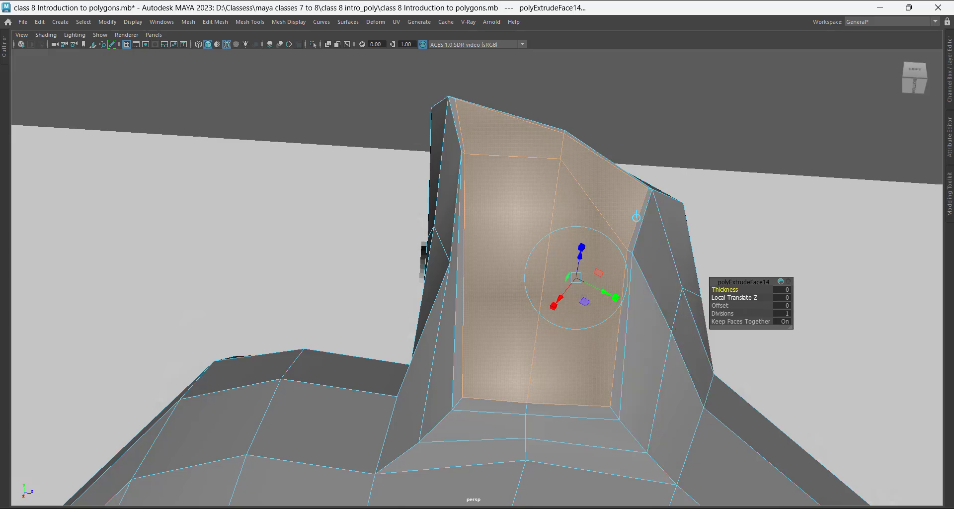
middle_click_drag(636, 217, 600, 402)
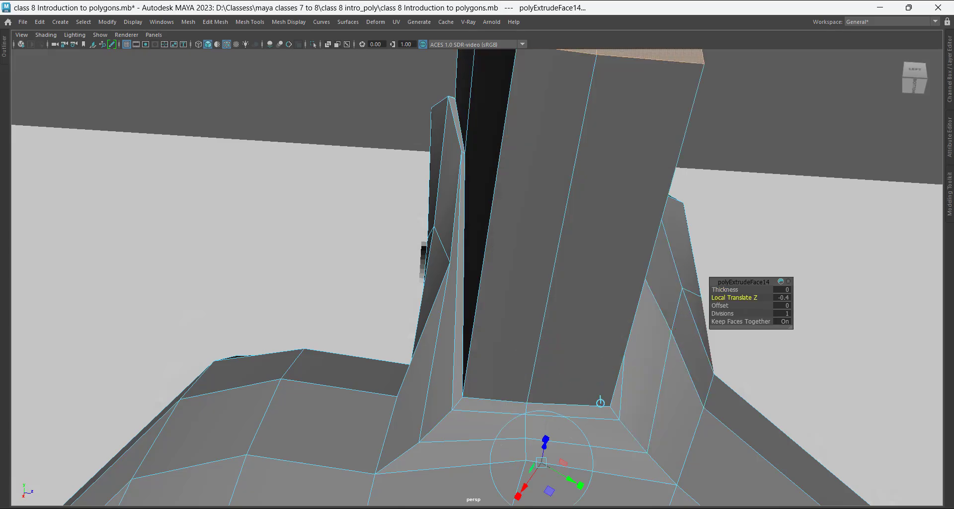
key("ctrl+z")
left_click_drag(636, 216, 625, 240, "alt")
middle_click_drag(626, 240, 637, 243)
left_click_drag(637, 242, 581, 243, "alt")
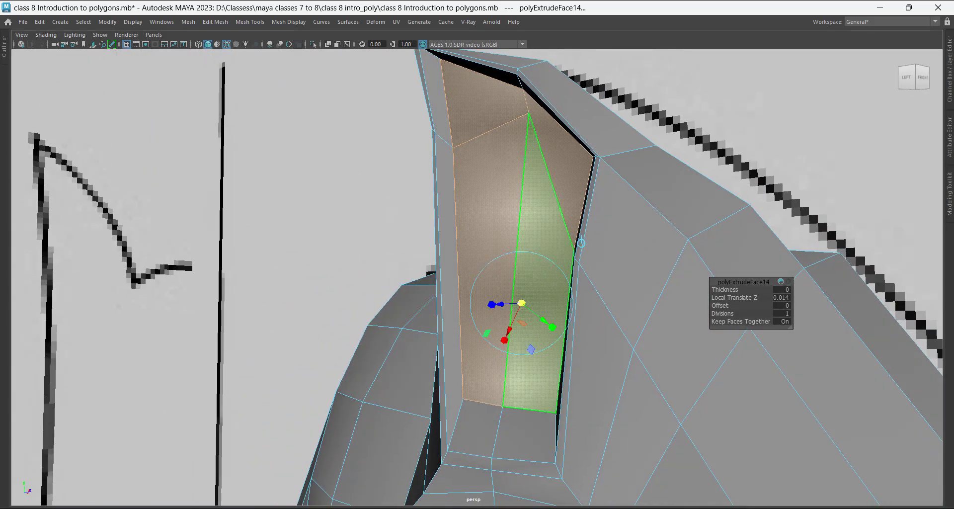
Scale down the recessed inner ear faces and rotate them slightly to follow the ear's slope.
left_click_drag(540, 304, 579, 346, "alt")
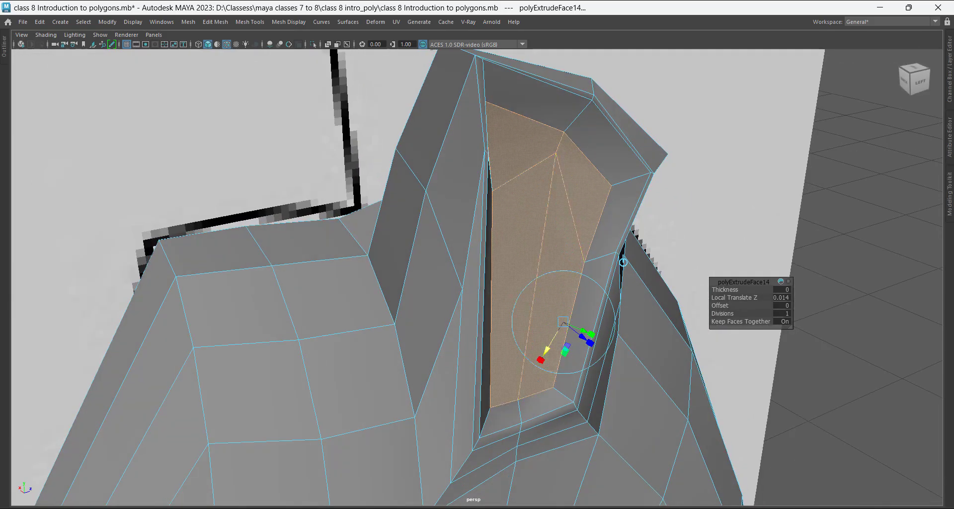
left_click_drag(623, 262, 609, 248, "alt")
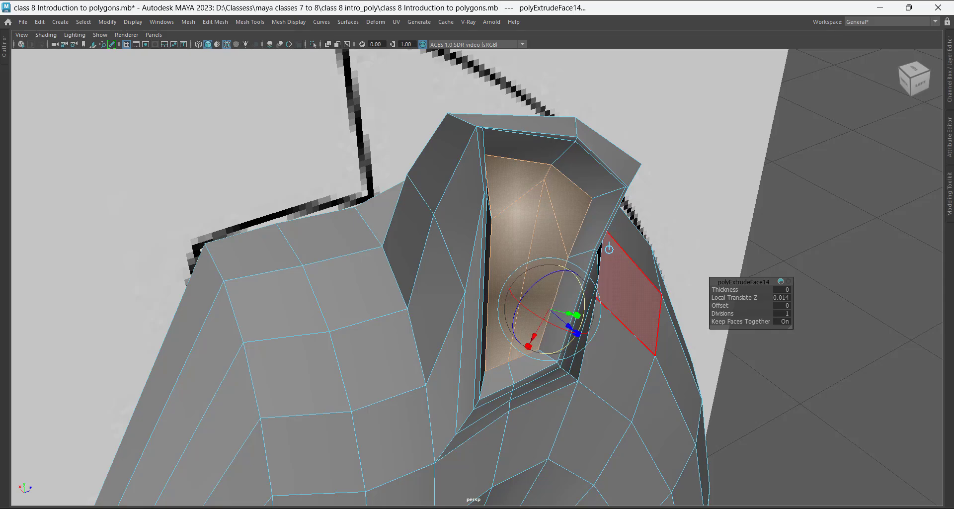
left_click_drag(609, 249, 559, 259, "alt")
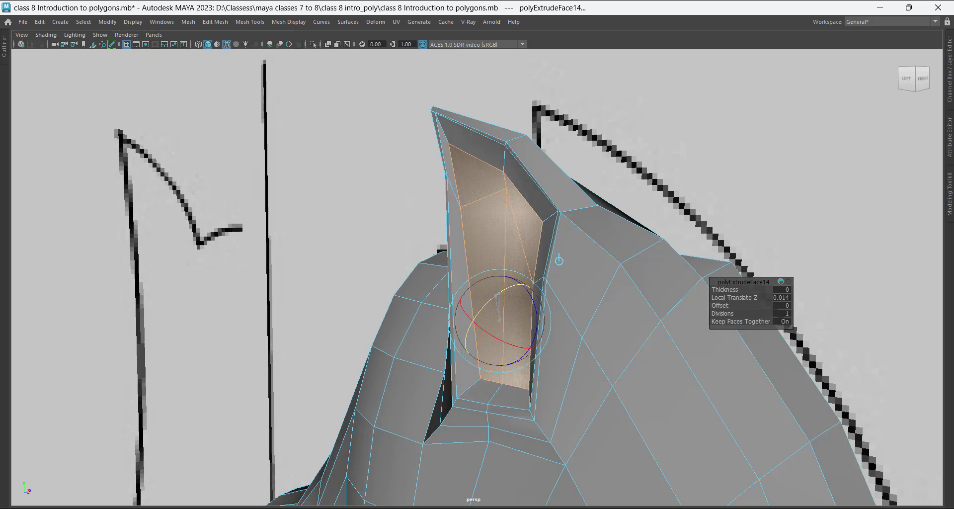
left_click_drag(559, 259, 596, 257, "alt")
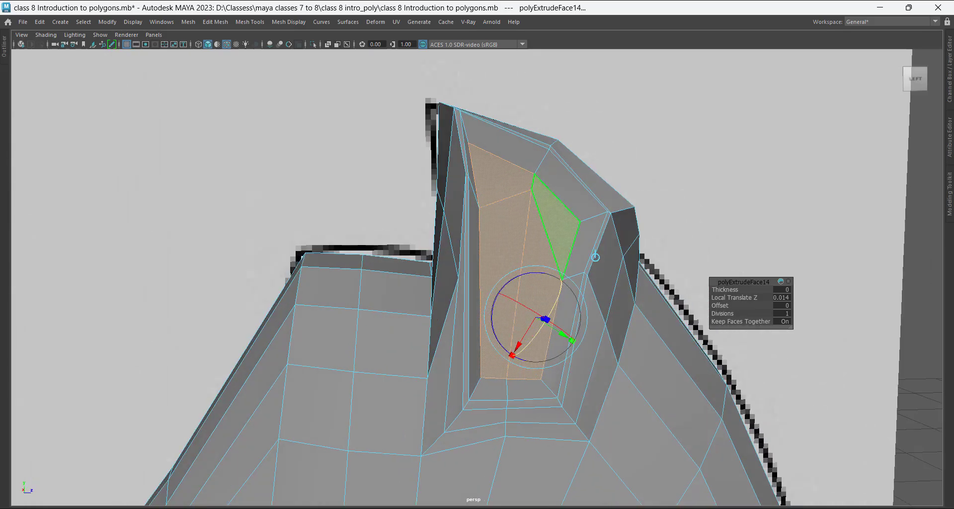
Switch to the Move tool, return the horse head to object mode and deselect it.
key("w")
right_click_drag(542, 189, 591, 175)
left_click_drag(591, 175, 589, 196, "alt")
right_click_drag(595, 222, 642, 208)
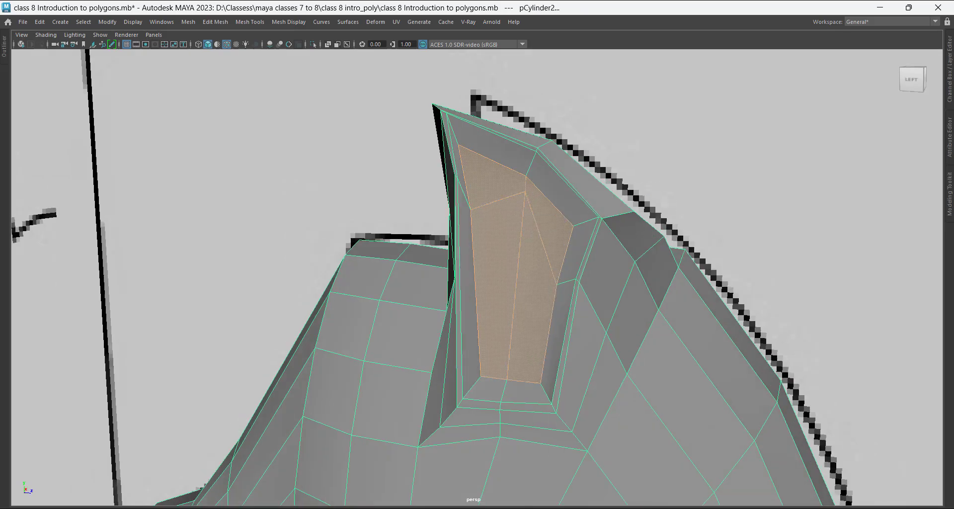
scroll(617, 211, "down", 4)
left_click_drag(616, 211, 636, 199, "alt")
scroll(597, 214, "up", 5)
left_click(596, 214)
scroll(597, 213, "down", 5)
scroll(636, 199, "up", 1)
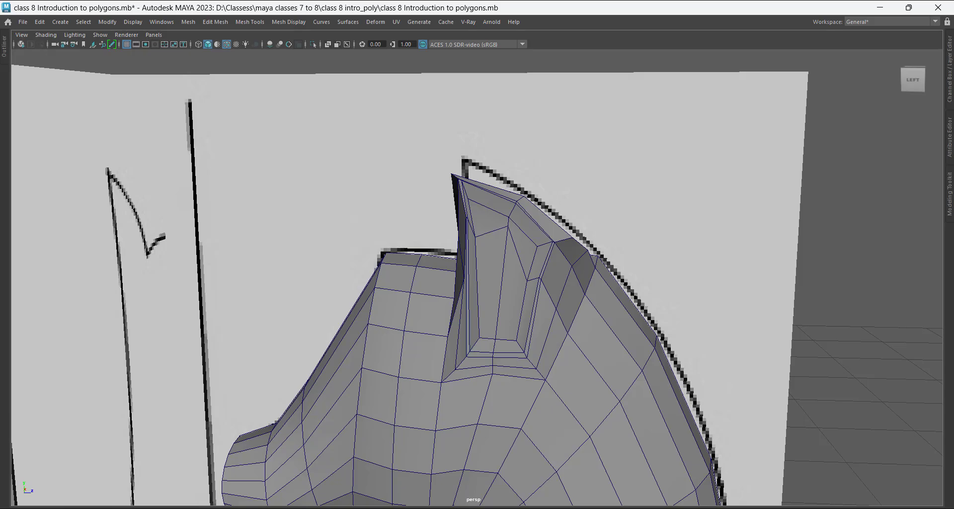
Display the horse head in smooth mesh preview and deselect it to view the whole shape.
left_click(512, 299)
key("3")
left_click(646, 199)
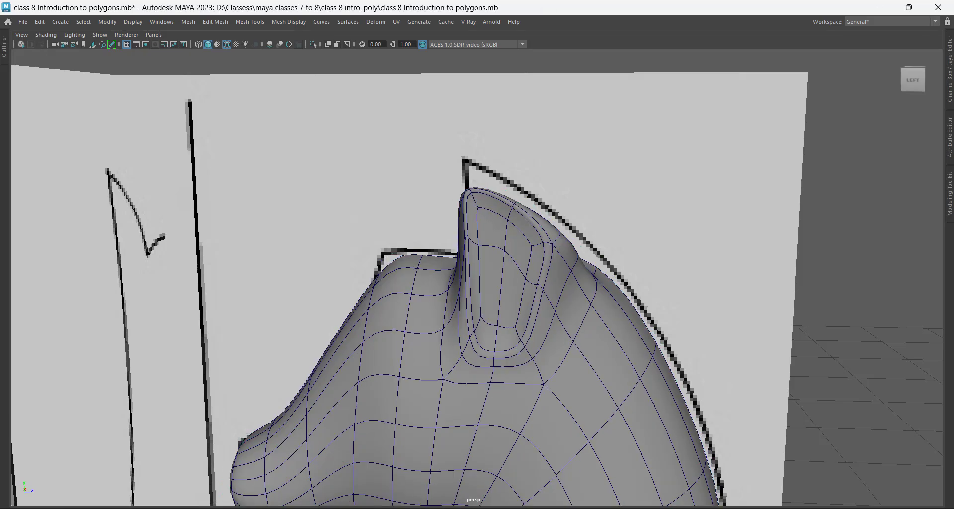
left_click_drag(647, 199, 566, 199, "alt")
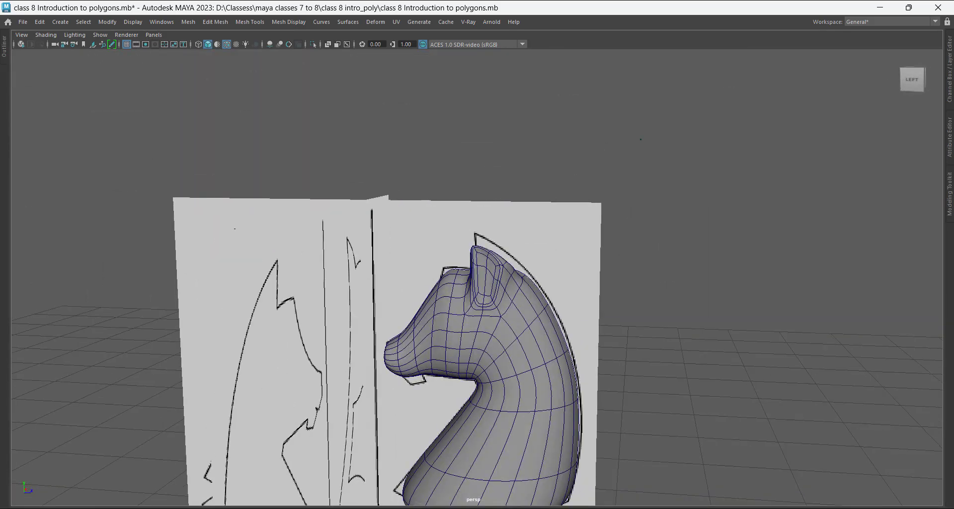
Hide the reference images in layer1 and turn off the wireframe overlay to review the smoothed horse head.
key("ctrl+a")
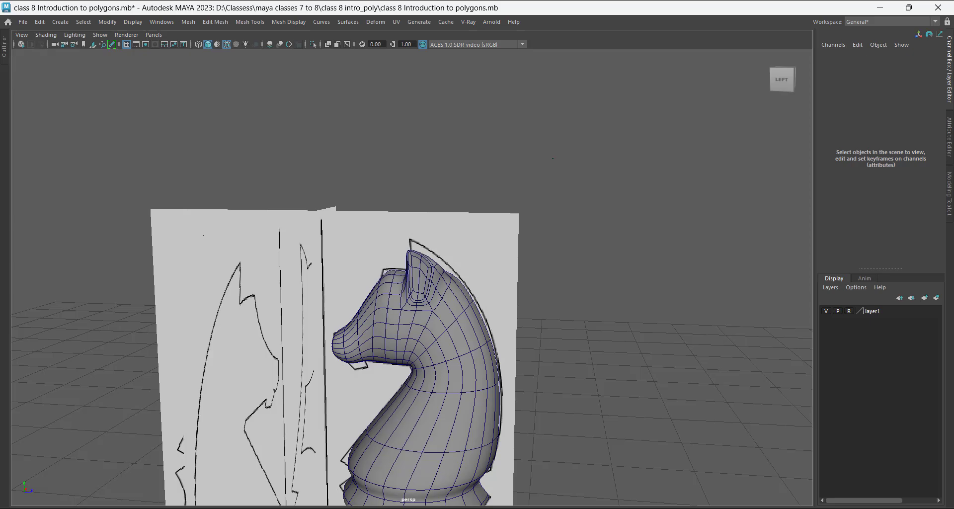
left_click(826, 311)
left_click_drag(506, 333, 567, 347, "alt")
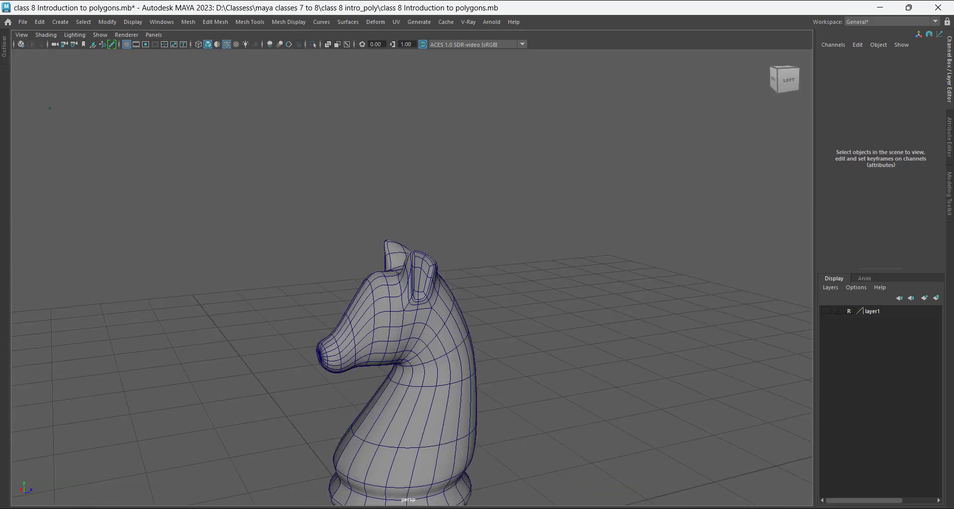
key("alt+5")
left_click_drag(497, 318, 460, 316, "alt")
right_click_drag(460, 315, 502, 323, "alt")
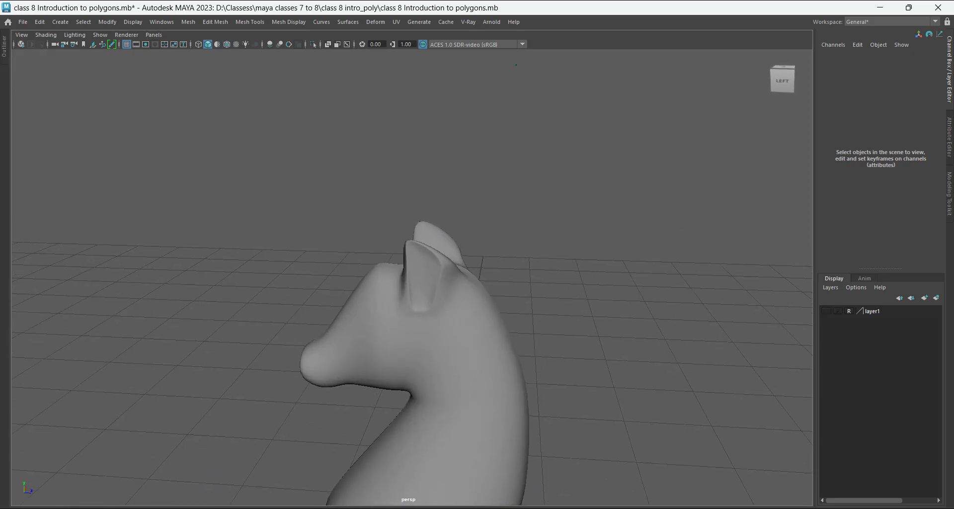
middle_click_drag(502, 323, 531, 259, "alt")
mouse_move(532, 258)
left_mouse_down("alt")
mouse_move(413, 293)
mouse_move(378, 283)
left_mouse_up("alt")
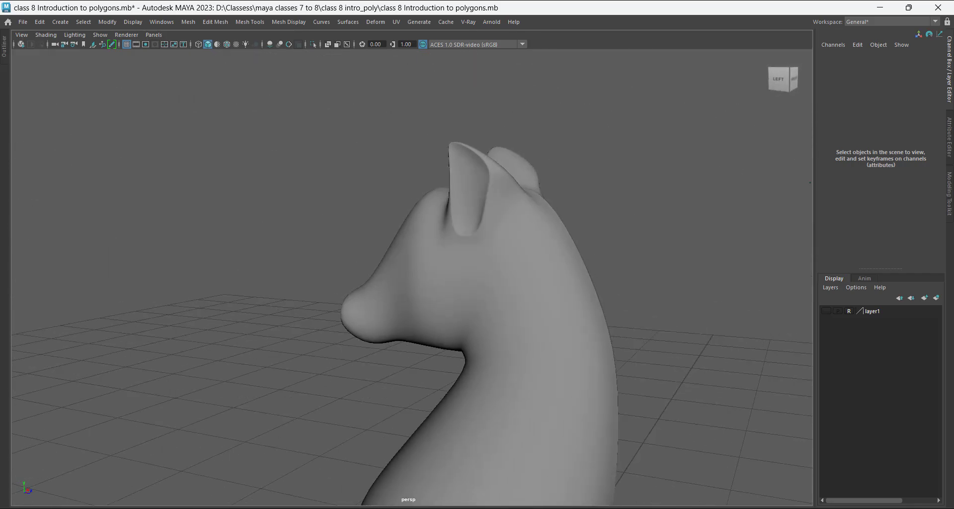
Select the horse head and examine the ear's polygon layout up close, unsmoothed and in smooth preview.
left_click(438, 288)
left_click_drag(437, 288, 497, 294, "alt")
key("1")
right_click_drag(497, 293, 530, 294, "alt")
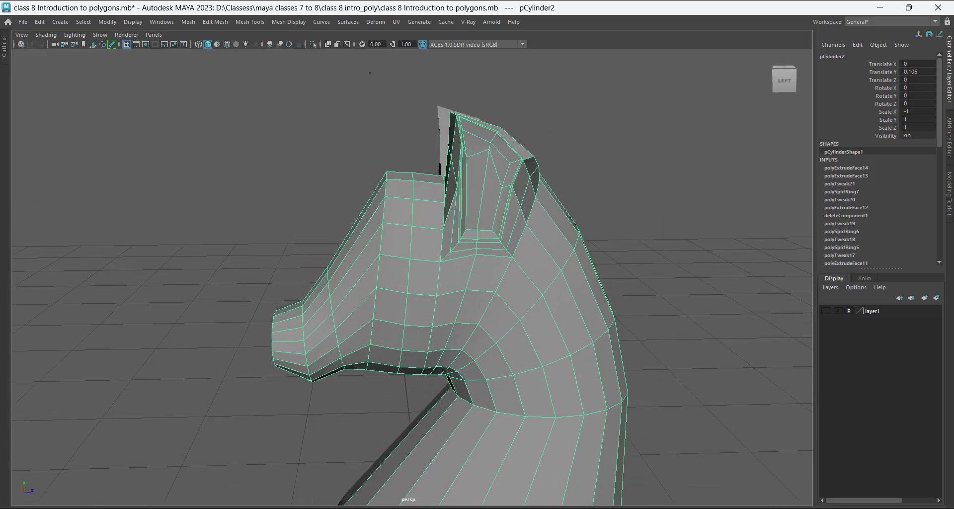
middle_click_drag(529, 295, 541, 343, "alt")
right_click_drag(542, 343, 571, 344, "alt")
left_click_drag(572, 344, 569, 323, "alt")
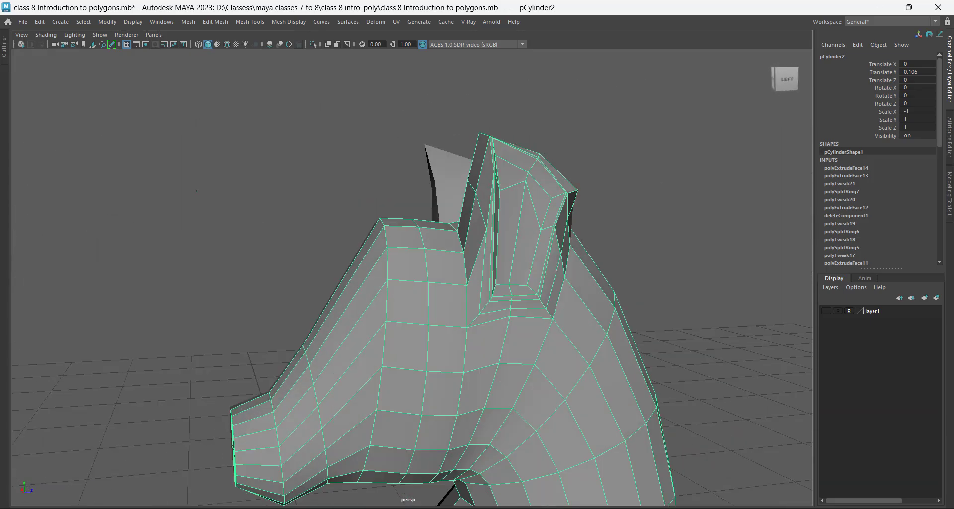
right_click_drag(569, 323, 626, 326, "alt")
middle_click_drag(626, 327, 604, 303, "alt")
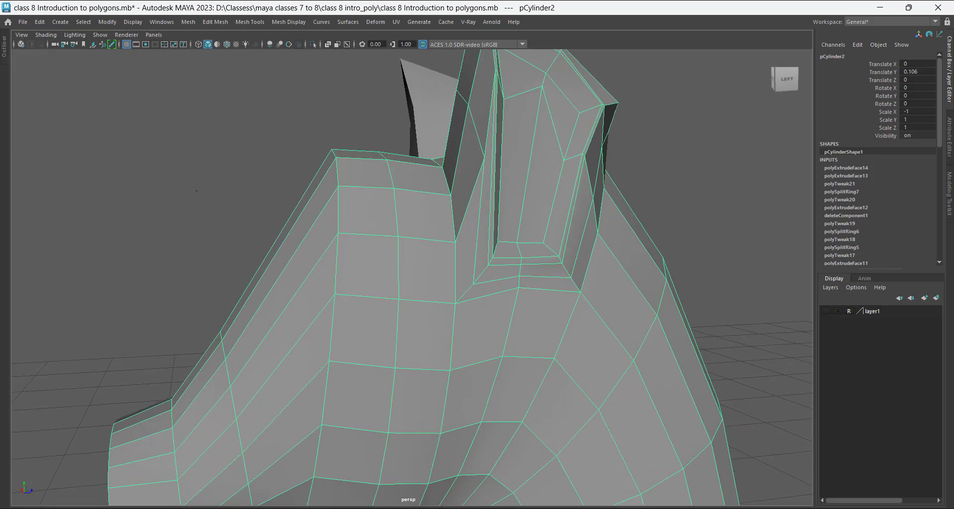
left_click_drag(604, 304, 586, 154, "alt")
key("3")
Select the lower faces on the inner ear's floor and move them deeper into the ear and slightly down.
right_click(586, 154)
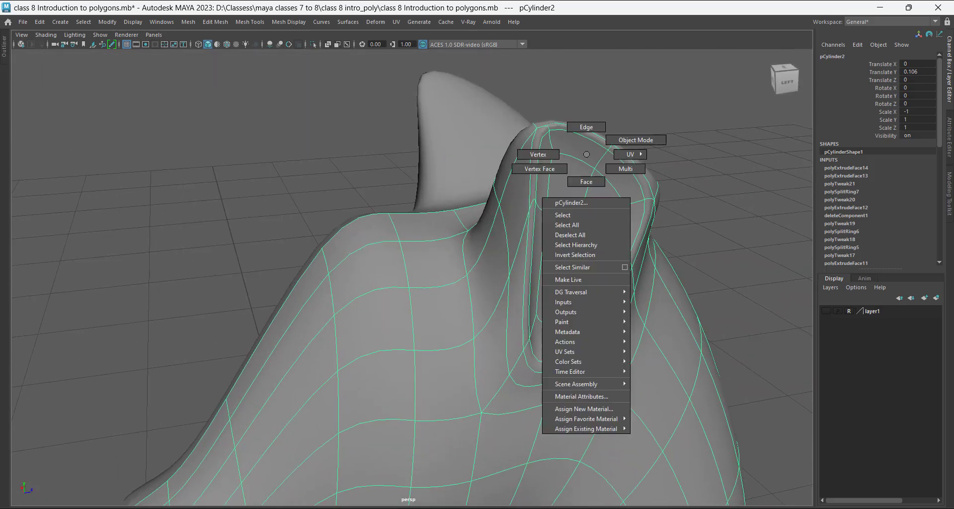
right_click_drag(552, 152, 540, 153)
right_click(586, 205)
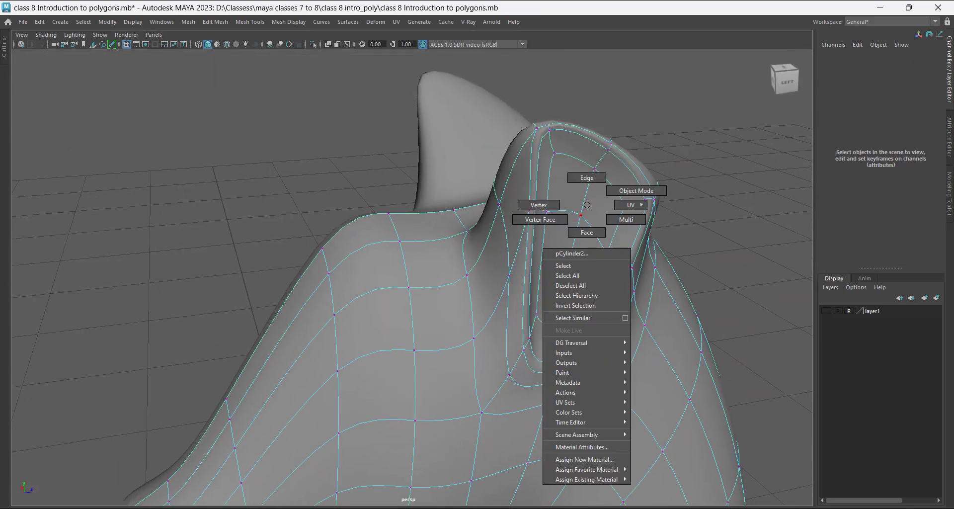
left_click(583, 263)
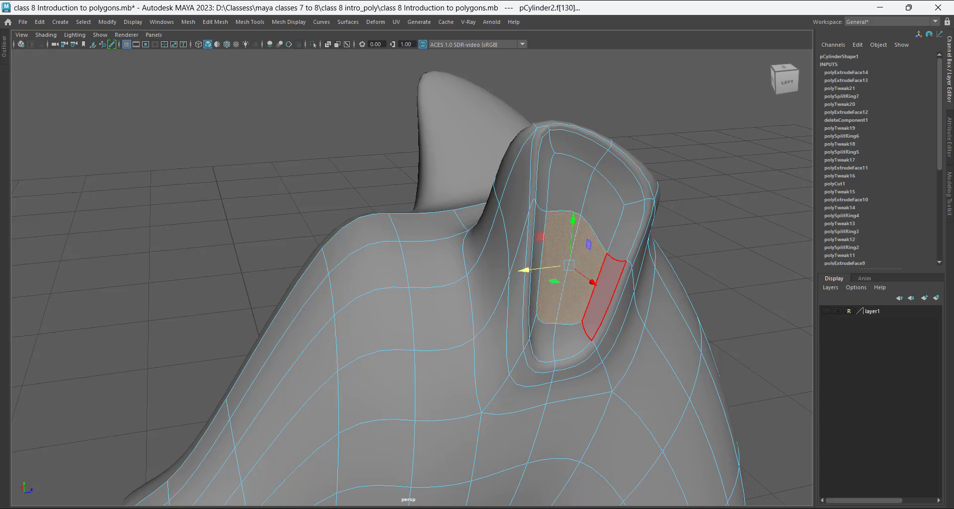
left_click_drag(603, 298, 600, 365, "alt")
left_click_drag(582, 258, 580, 253)
mouse_move(581, 253)
left_mouse_down("alt")
mouse_move(596, 196)
mouse_move(594, 249)
left_mouse_up("alt")
left_click_drag(577, 216, 575, 231)
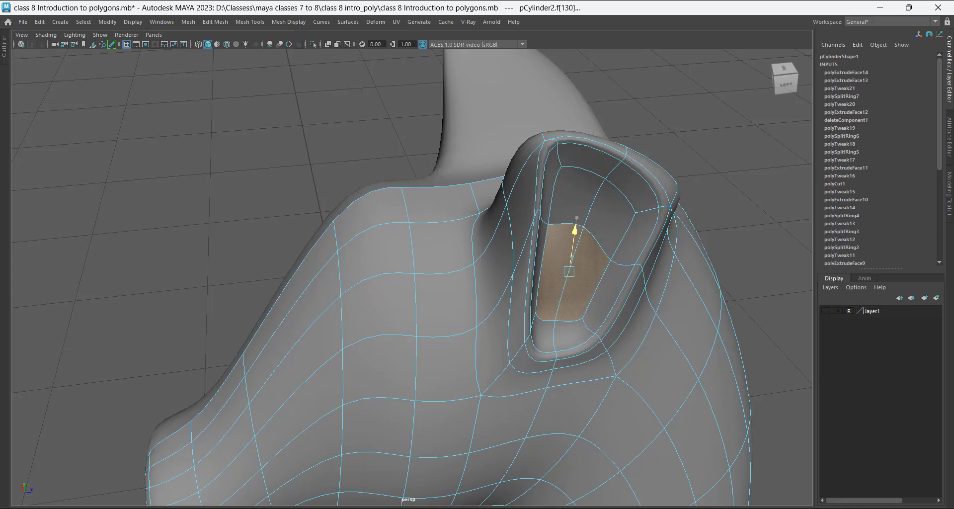
Select the front wall faces inside the ear cavity and nudge them along Z.
left_click_drag(535, 331, 482, 279, "alt")
left_click_drag(573, 336, 580, 365, "alt")
left_click(542, 224)
left_click(540, 318, "shift")
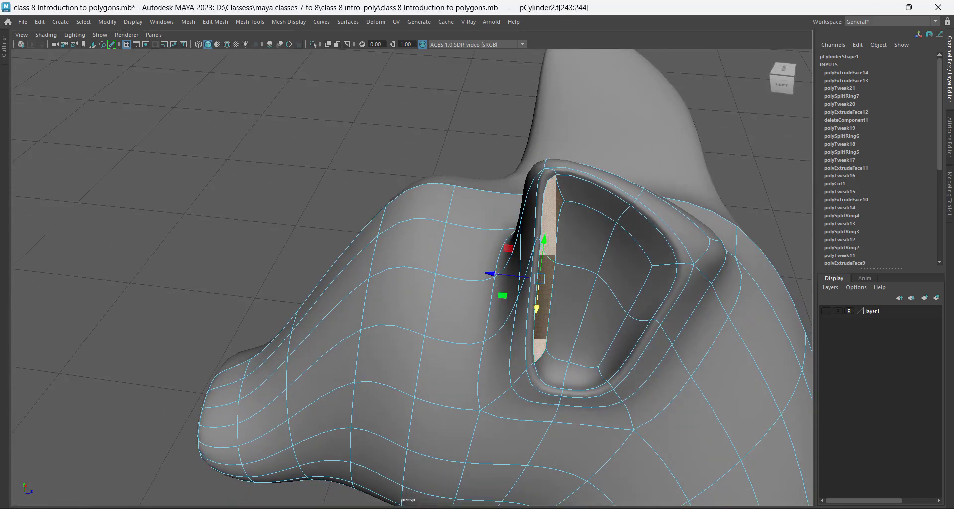
left_click_drag(500, 275, 497, 251, "alt")
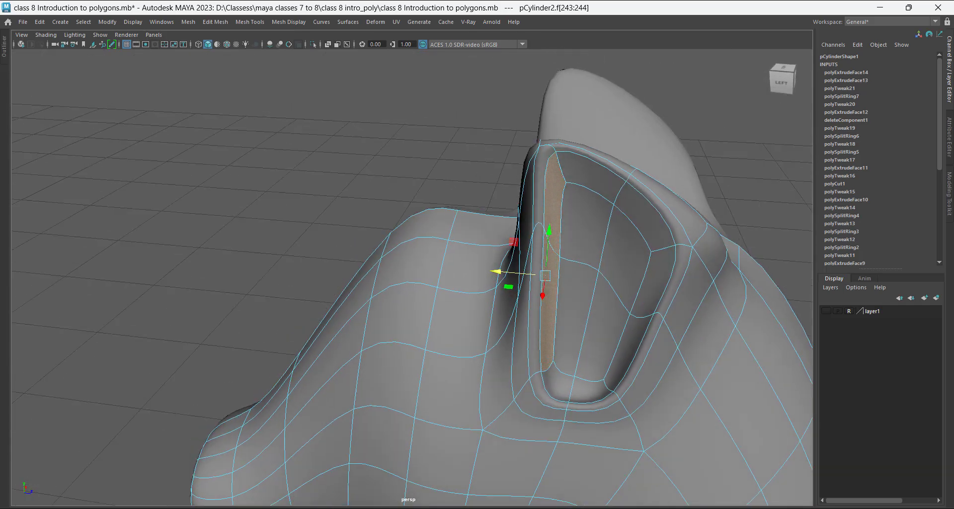
Select the upper and rear wall faces inside the ear cavity and shift them along X.
left_click(594, 176)
left_click(647, 222, "shift")
left_click_drag(649, 278, 552, 243, "alt")
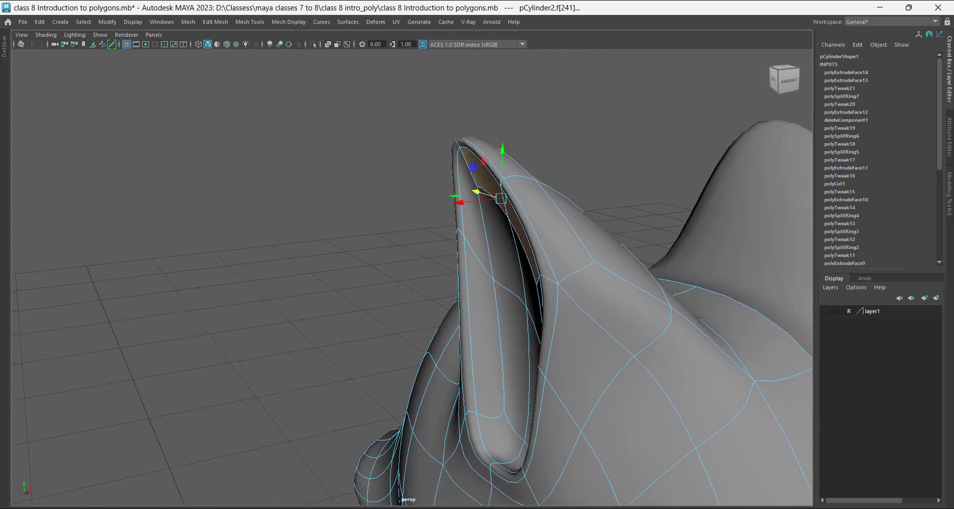
left_click_drag(459, 202, 443, 204)
left_click_drag(486, 150, 701, 213)
left_click_drag(513, 143, 550, 125)
left_click_drag(486, 165, 460, 183, "alt")
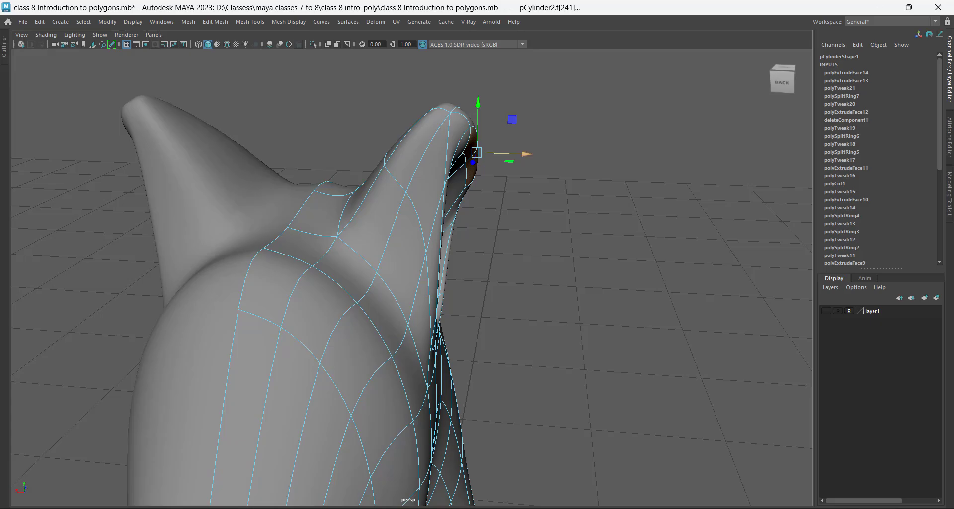
left_click_drag(526, 154, 457, 179)
Select the narrow face on the inner front rim of the ear opening and shift it along Z.
left_click(524, 224)
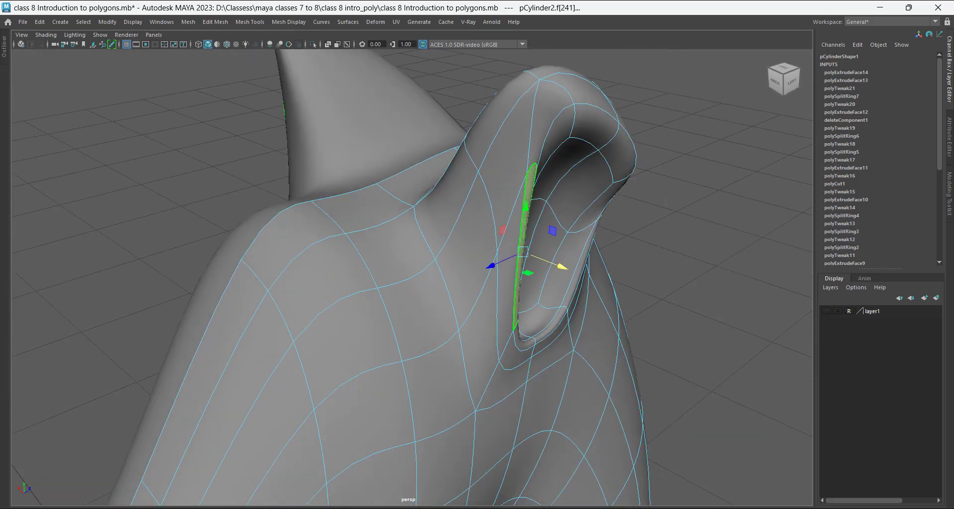
left_click_drag(551, 249, 477, 166, "alt")
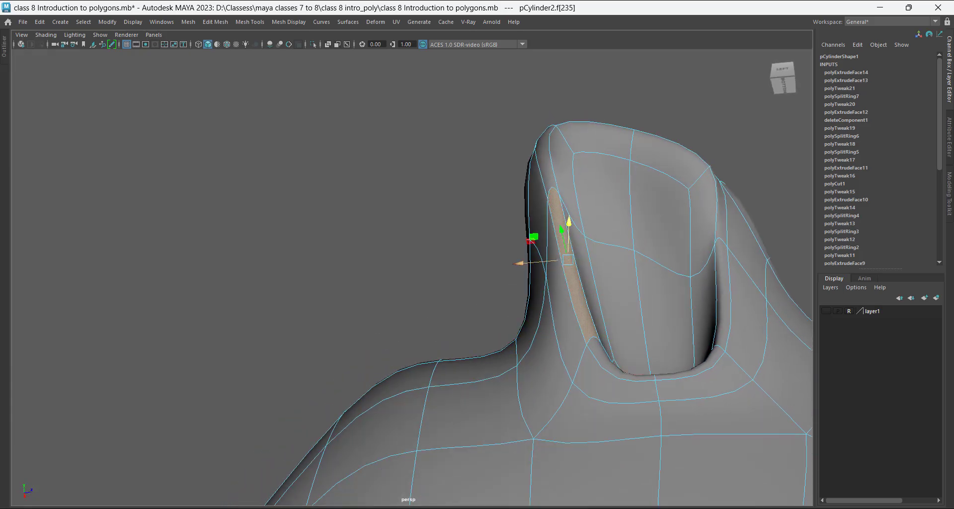
left_click_drag(519, 263, 572, 316)
Select the outer face beside the ear opening's front rim and adjust its position along Z and X.
left_click(539, 318)
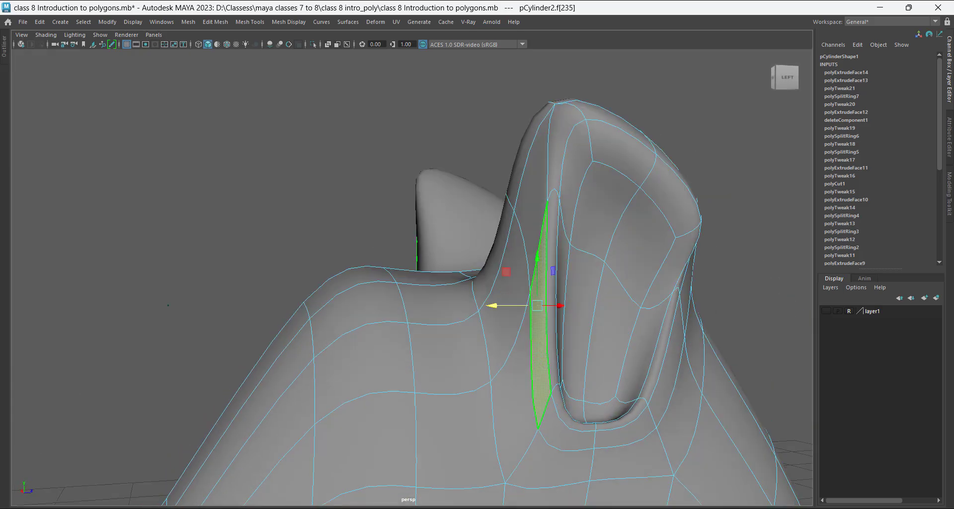
left_click_drag(482, 269, 500, 323, "alt")
left_click_drag(487, 281, 501, 331)
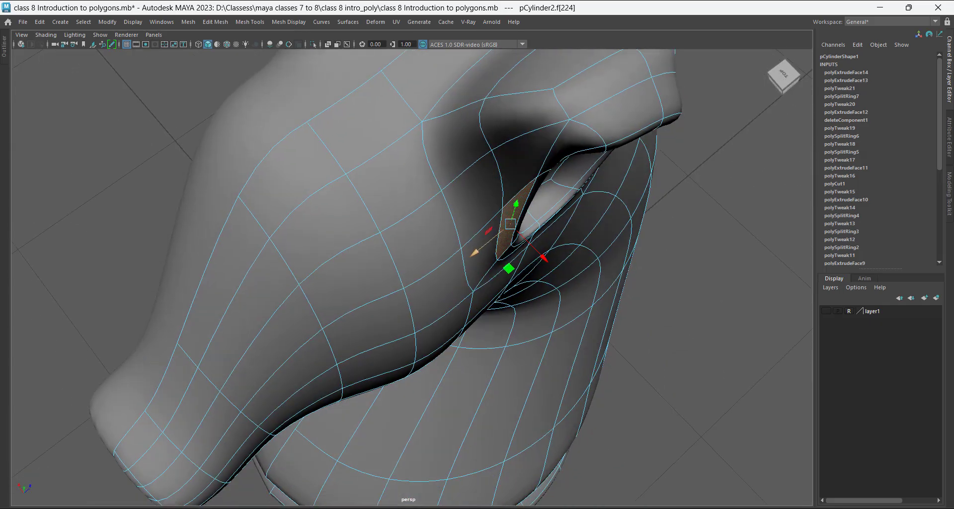
left_click_drag(544, 258, 514, 174)
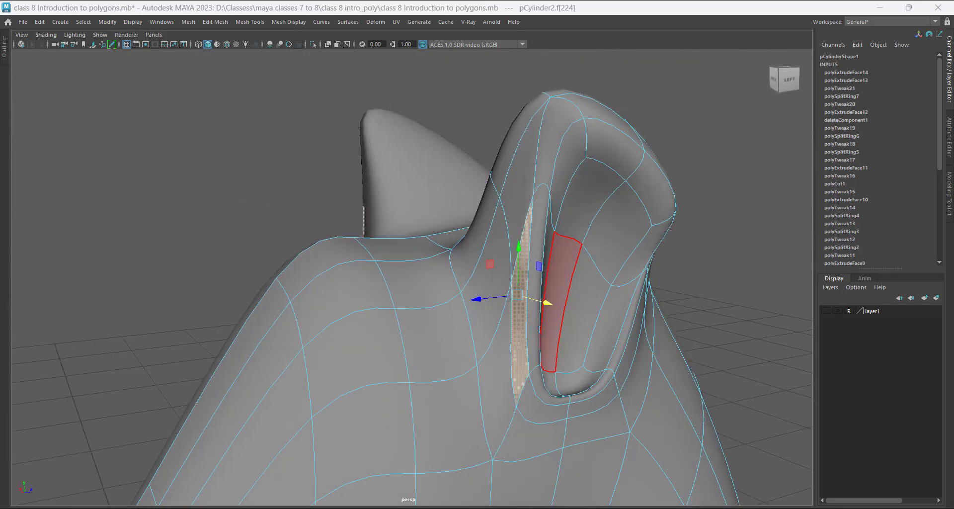
scroll(561, 298, "down", 2)
middle_click_drag(560, 299, 561, 226, "alt")
left_click_drag(598, 238, 569, 261, "alt")
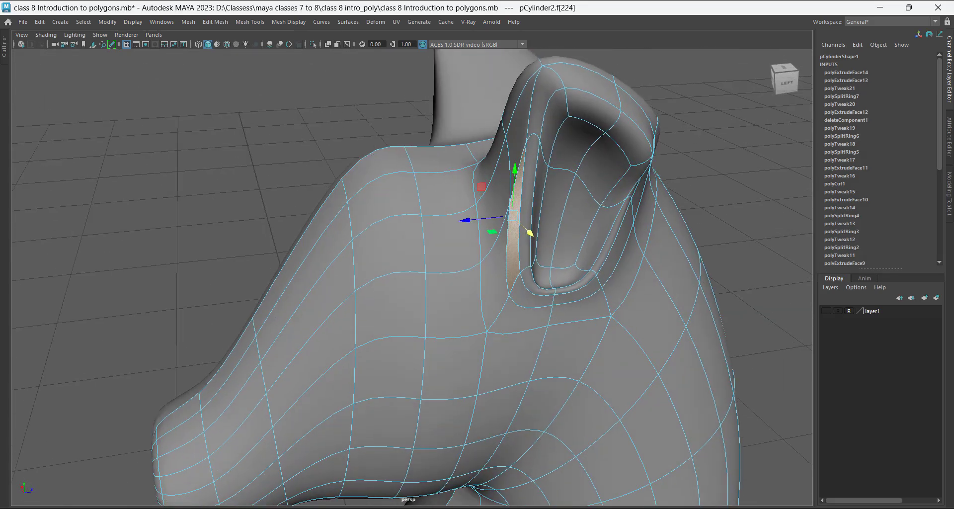
Select the faces on the ear cavity's floor and adjust their height slightly along Y.
left_click(543, 278, "shift")
left_click_drag(572, 292, 569, 334, "alt")
left_click_drag(558, 270, 555, 265)
left_click_drag(558, 264, 598, 199, "alt")
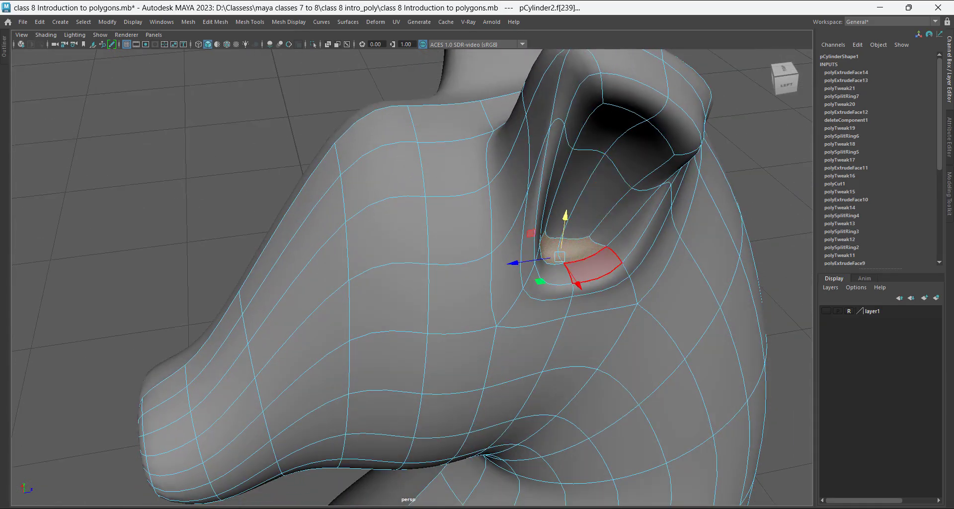
Select the edges along the lower lip of the ear cavity and reposition them to refine the opening.
left_click_drag(569, 273, 514, 282, "alt")
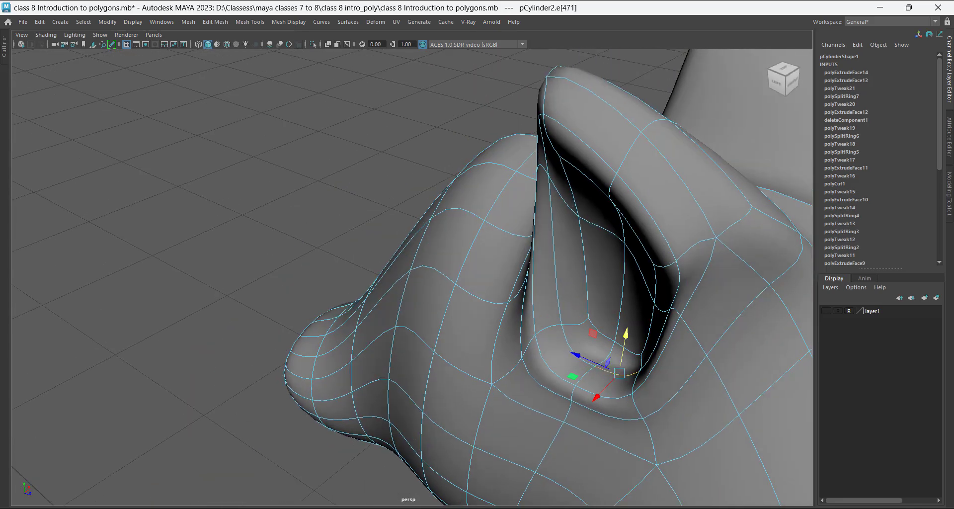
right_click_drag(514, 282, 562, 288, "alt")
left_click_drag(638, 355, 701, 294, "alt")
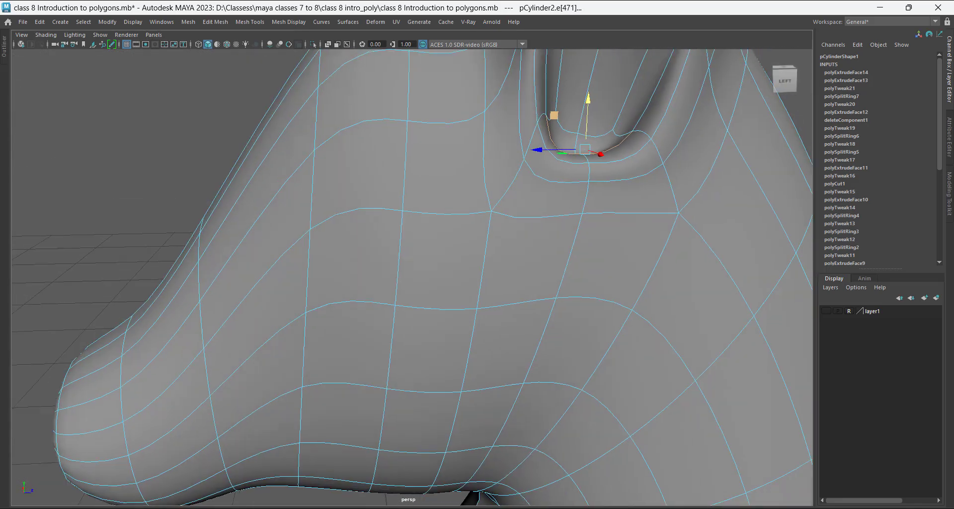
middle_click_drag(701, 294, 705, 405, "alt")
left_click_drag(705, 405, 724, 413, "alt")
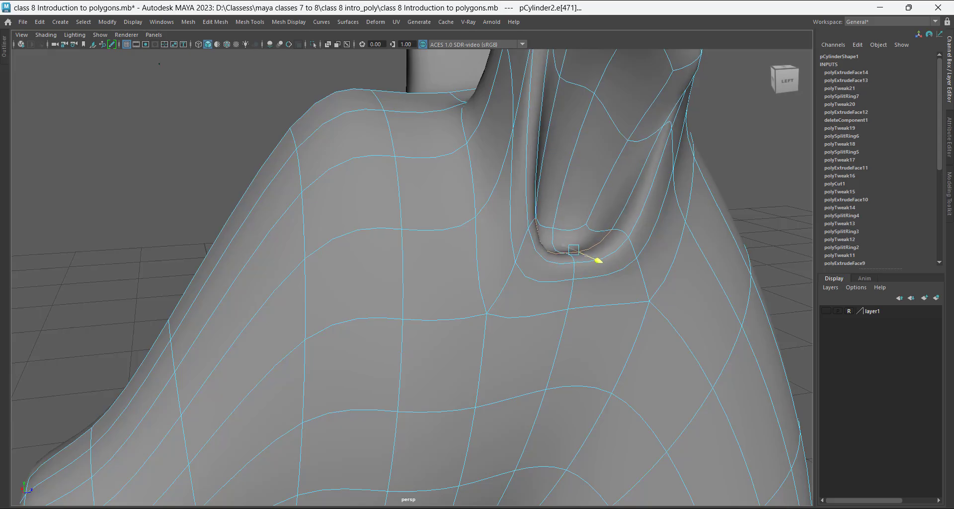
left_click_drag(696, 328, 736, 403, "alt")
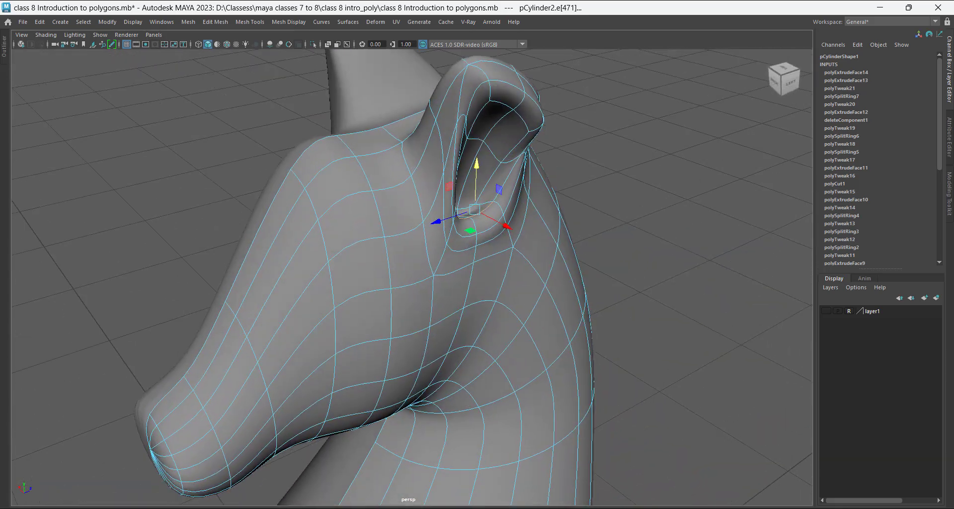
right_click_drag(736, 403, 771, 403, "alt")
left_click_drag(771, 404, 660, 388, "alt")
Select the edges along the rear rim of the ear opening and nudge them along Z.
left_click(642, 270)
left_click_drag(676, 299, 664, 243, "alt")
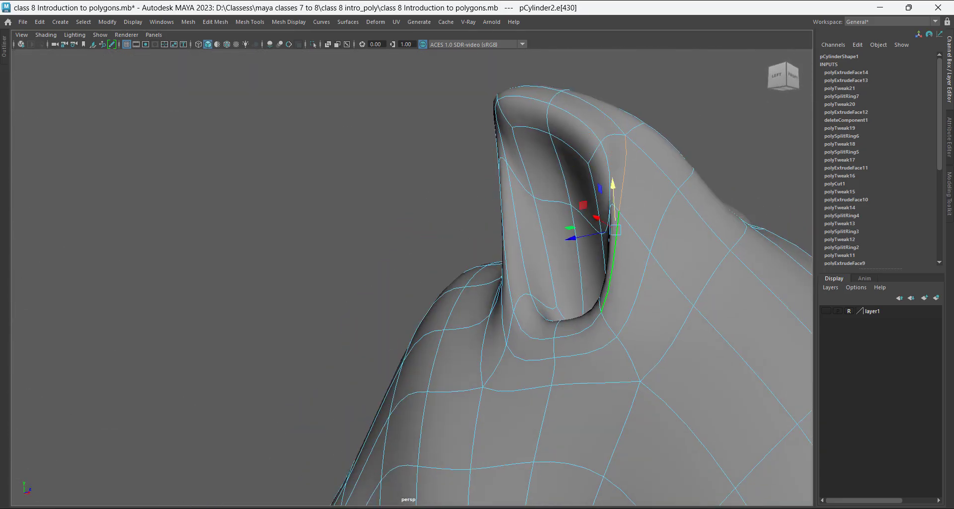
left_click_drag(613, 268, 663, 293, "alt")
left_click_drag(571, 258, 568, 259)
left_click_drag(641, 258, 619, 228, "alt")
Switch to vertex mode and nudge single vertices on the ear opening's rear and front rims along Z.
right_click_drag(642, 186, 602, 188)
left_click_drag(597, 191, 604, 174, "alt")
left_click(625, 179)
left_click_drag(553, 192, 560, 193)
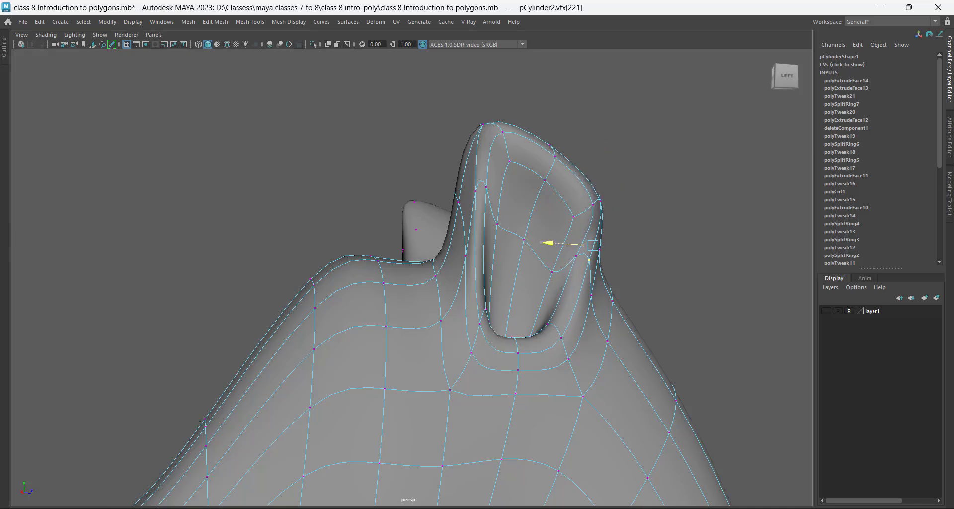
left_click_drag(498, 224, 497, 255, "alt")
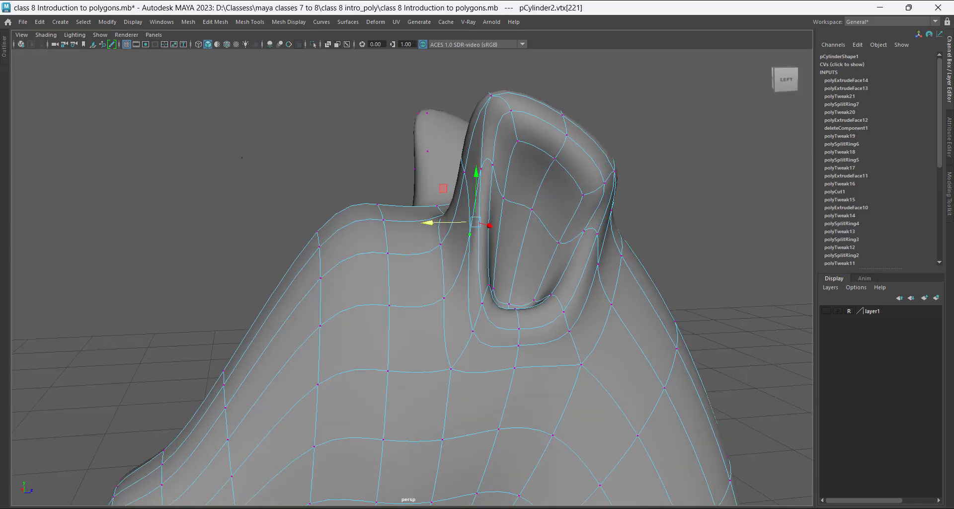
left_click_drag(438, 222, 422, 120)
middle_click_drag(423, 119, 455, 102, "alt")
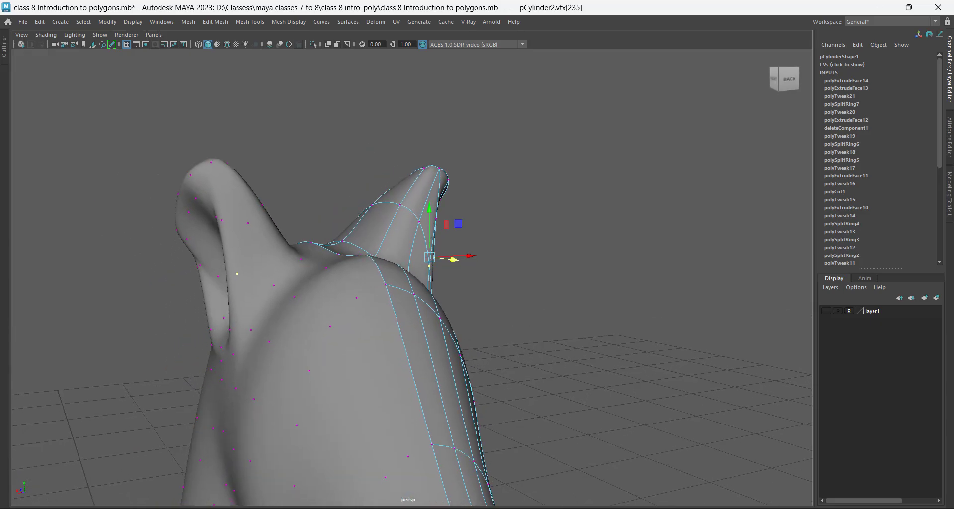
Select the vertex on the middle of the ear cavity's inner wall and move it along X.
left_click_drag(454, 102, 269, 132, "alt")
scroll(412, 277, "up", 1)
left_click_drag(491, 287, 794, 133, "alt")
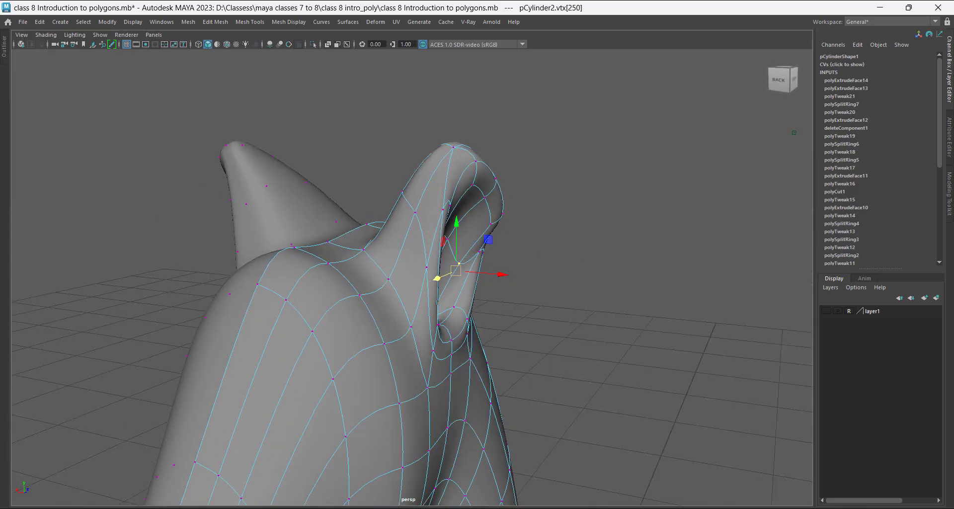
left_click_drag(456, 270, 414, 276, "alt")
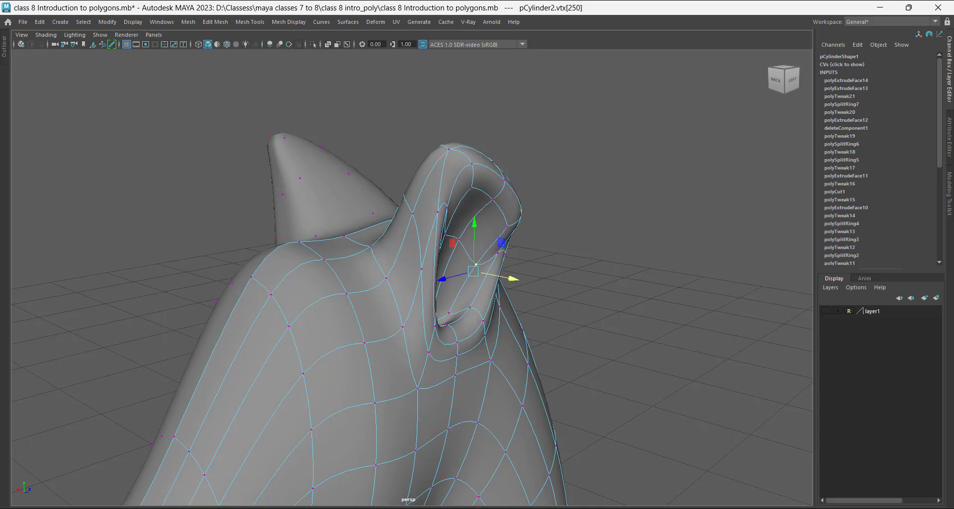
left_click_drag(513, 279, 402, 269)
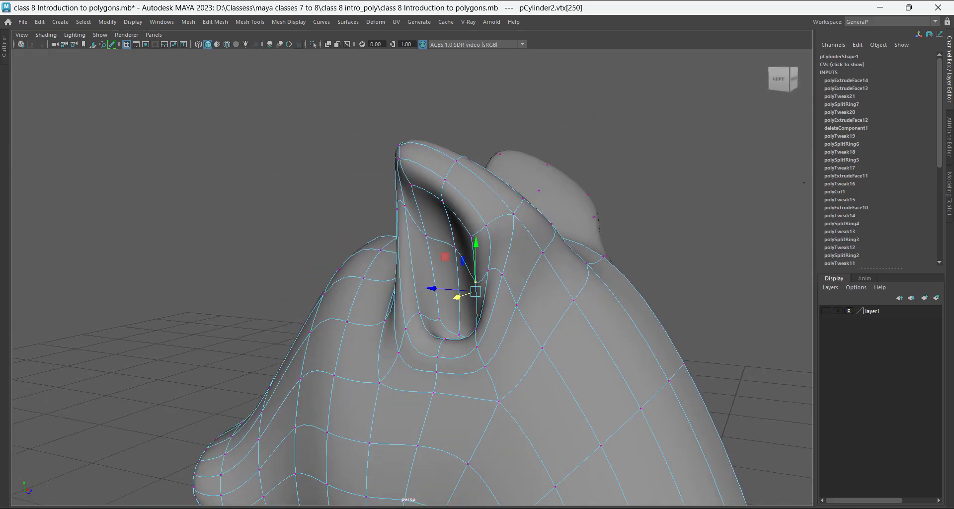
left_click(426, 235)
left_click_drag(426, 237, 448, 329, "alt")
left_click_drag(412, 249, 338, 179, "alt")
Return to object mode, deselect the head and examine the smoothed ears and face shape.
right_click_drag(485, 223, 535, 209)
left_click(607, 204)
right_click_drag(596, 214, 497, 259, "alt")
middle_click_drag(497, 258, 501, 166, "alt")
left_click_drag(428, 218, 512, 279, "alt")
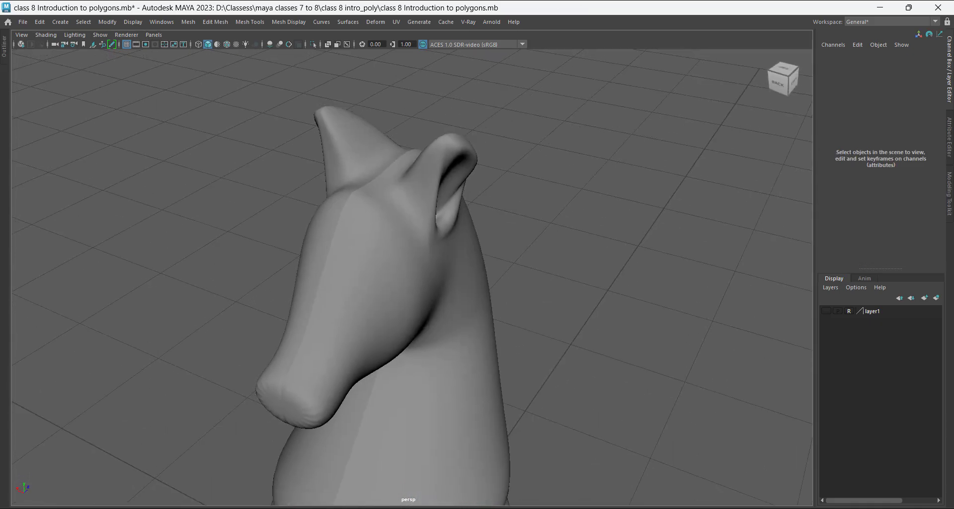
right_click_drag(512, 279, 473, 283, "alt")
Reselect the horse head, pick the upper row of edges inside the ear cavity and move them along X.
left_click_drag(472, 283, 444, 249, "alt")
left_click(427, 258)
right_click_drag(445, 248, 472, 254, "alt")
left_click_drag(448, 254, 494, 273, "alt")
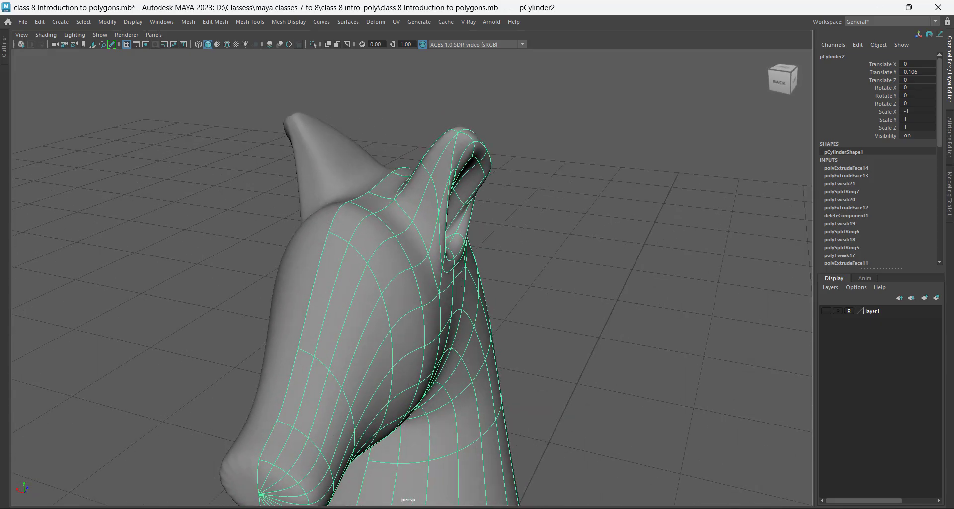
right_click_drag(556, 161, 556, 130)
left_click(481, 166)
left_click_drag(481, 167, 393, 142, "alt")
right_click_drag(392, 142, 432, 149, "alt")
left_click(477, 107, "shift")
left_click_drag(476, 107, 611, 131, "alt")
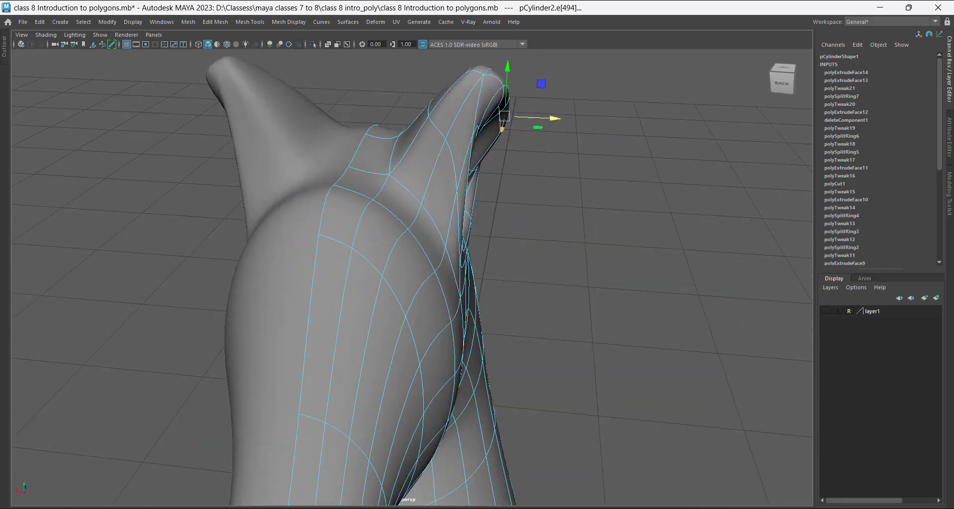
left_click_drag(508, 82, 545, 135)
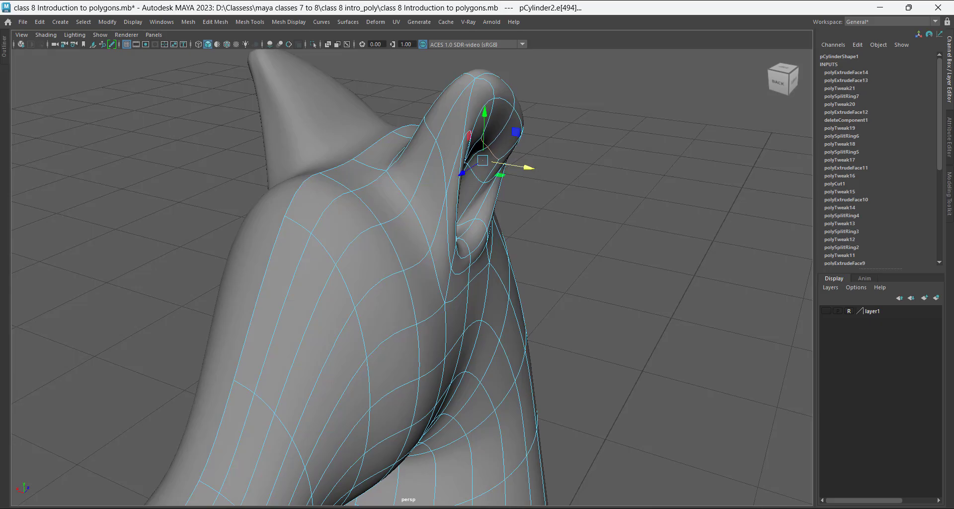
left_click_drag(529, 167, 392, 122, "alt")
Select the lower edge on the ear cavity's front wall and shift it along Z.
scroll(517, 171, "down", 3)
left_click(406, 199)
left_click_drag(420, 199, 415, 256, "alt")
left_click_drag(347, 234, 417, 182)
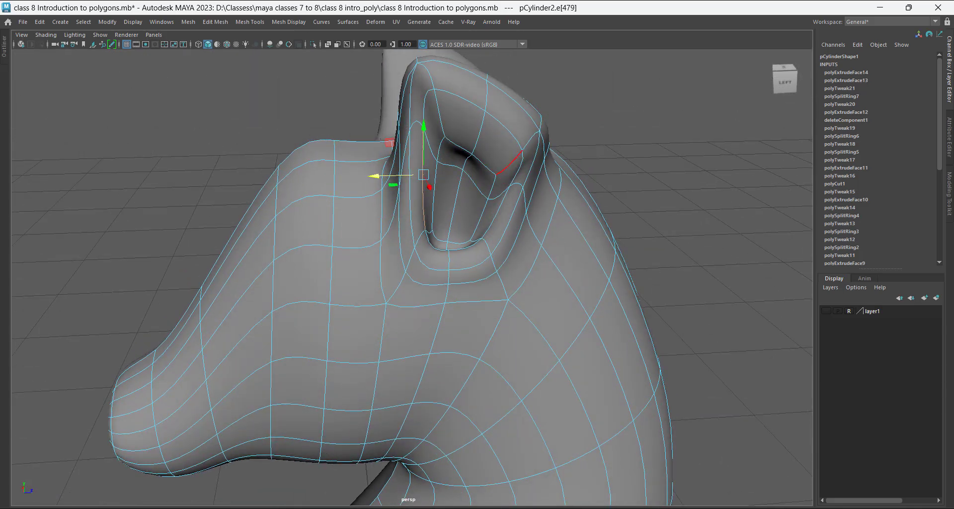
Select the row of edges crossing the middle of the ear cavity.
right_click_drag(505, 151, 505, 124)
left_click(450, 165)
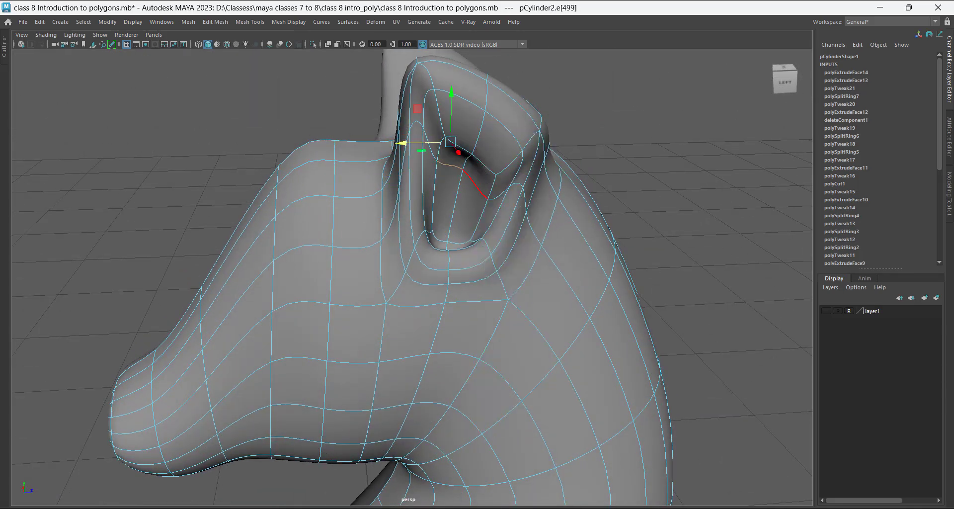
left_click(476, 186, "shift")
left_click_drag(538, 184, 566, 174, "alt")
right_click_drag(566, 174, 581, 172, "alt")
middle_click_drag(581, 172, 568, 205, "alt")
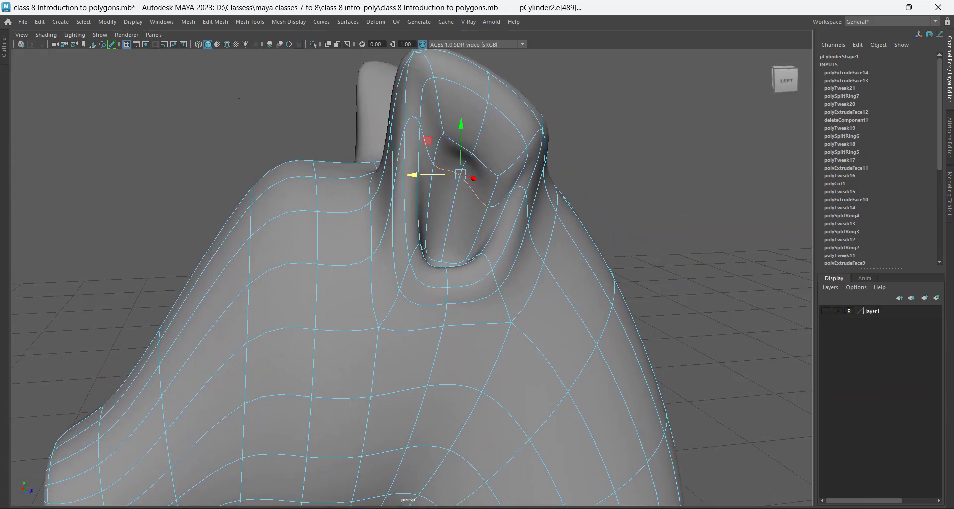
Convert the selected edge row to vertices and smooth their positions with Average Vertices.
right_click(665, 136, "shift")
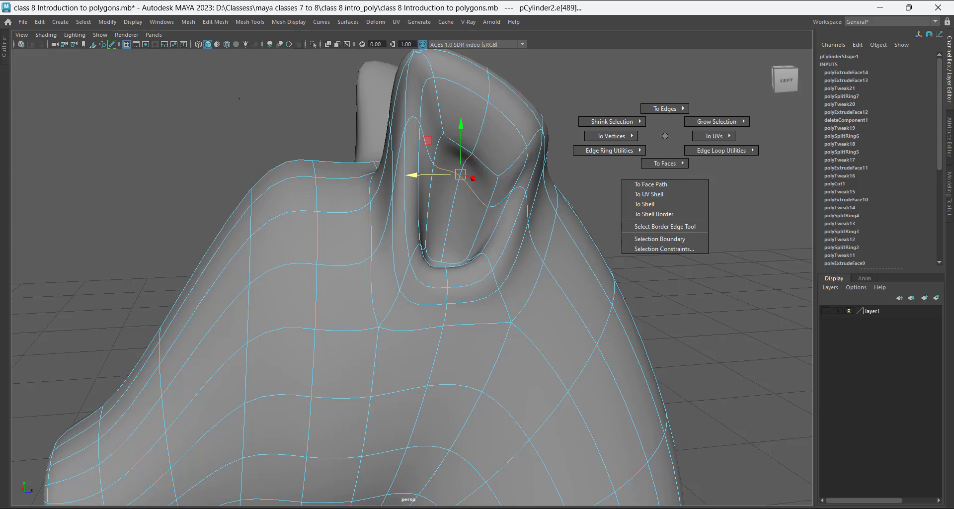
right_click_drag(665, 135, 551, 138, "ctrl")
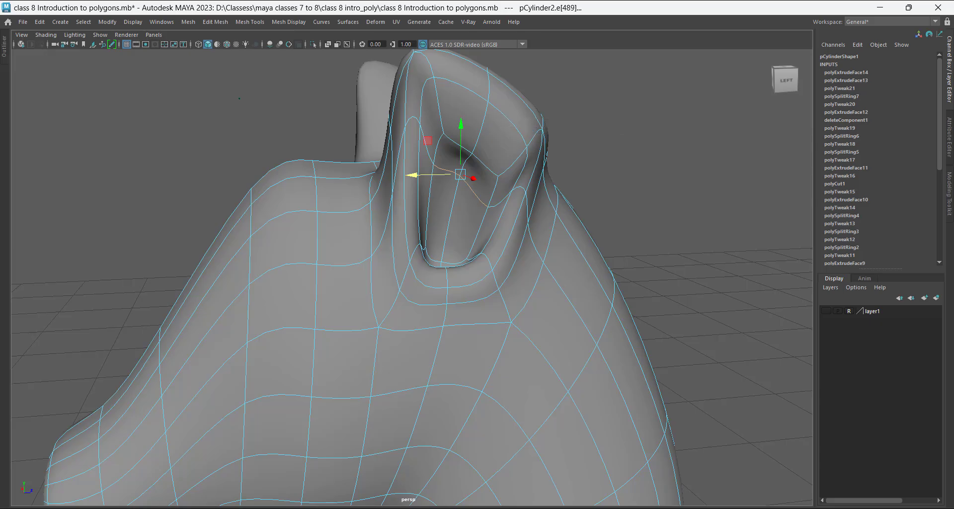
left_click_drag(552, 138, 561, 145, "alt")
right_click_drag(681, 131, 577, 129, "ctrl")
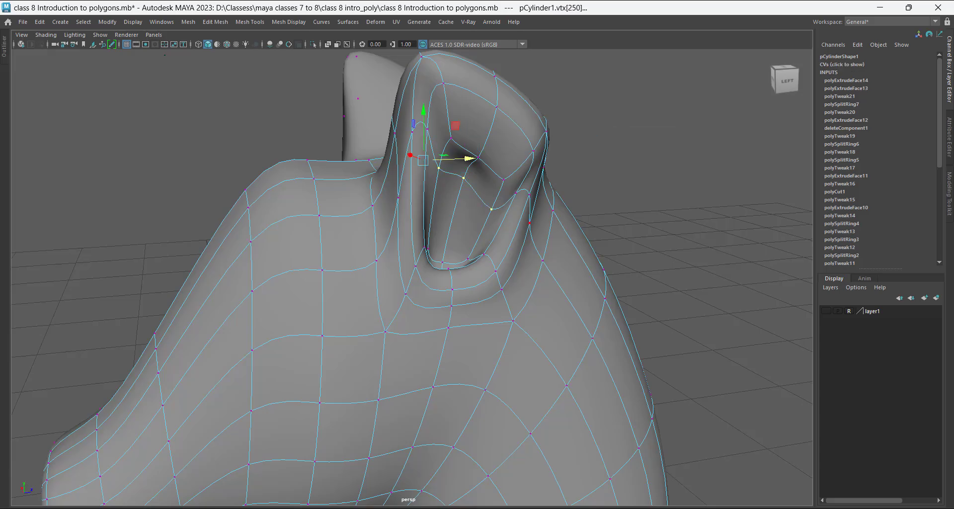
left_click_drag(530, 223, 661, 226, "alt")
right_click(619, 136, "shift")
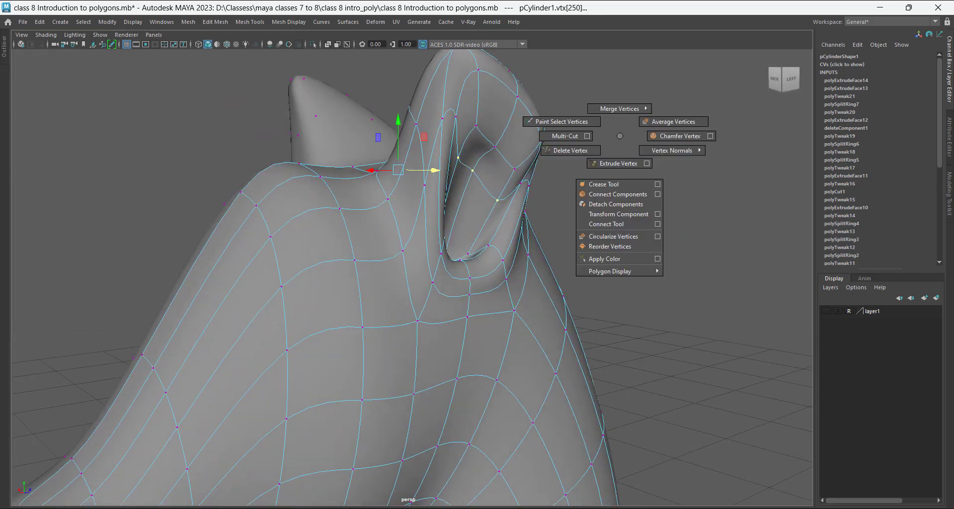
left_click(674, 121)
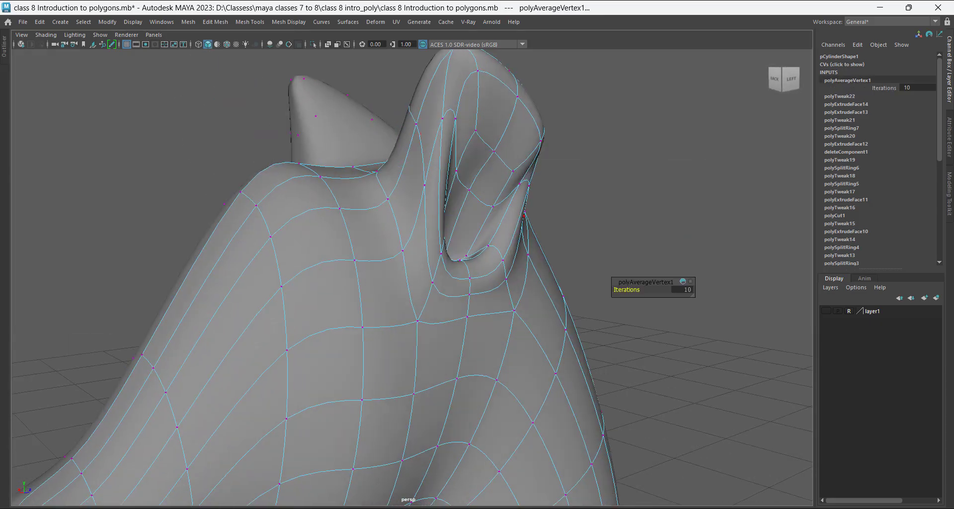
Select the upper row of edges crossing the ear cavity, convert it to vertices and smooth them with Average Vertices.
left_click_drag(463, 224, 402, 221, "alt")
right_click_drag(475, 146, 475, 115)
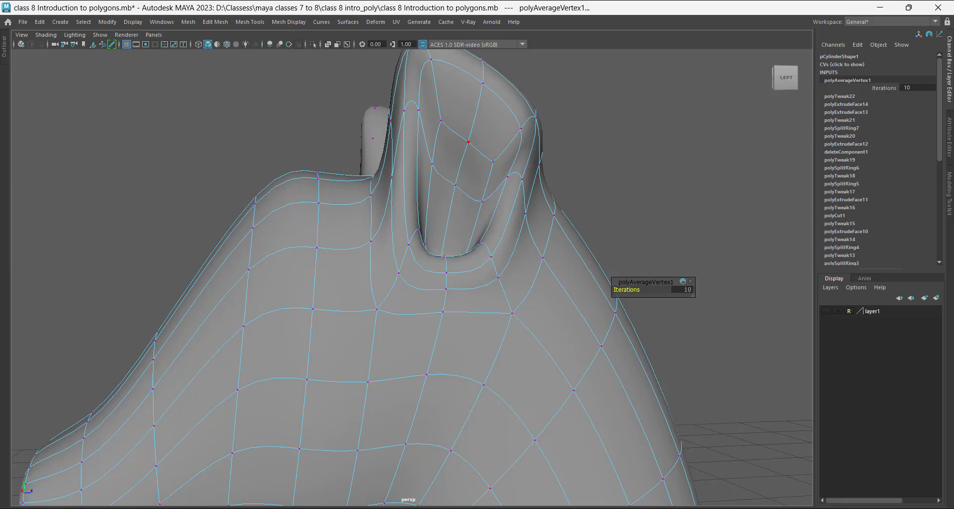
left_click(454, 131)
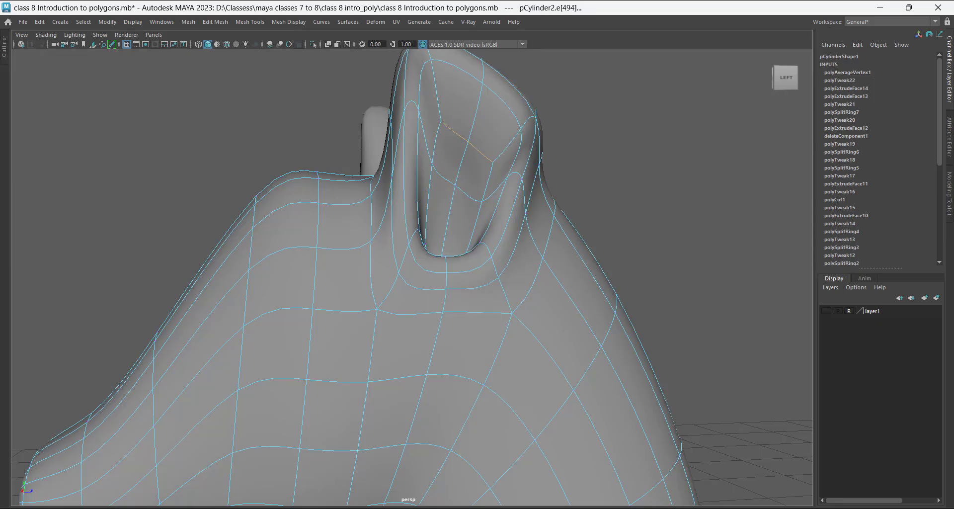
right_click_drag(674, 124, 566, 113, "ctrl")
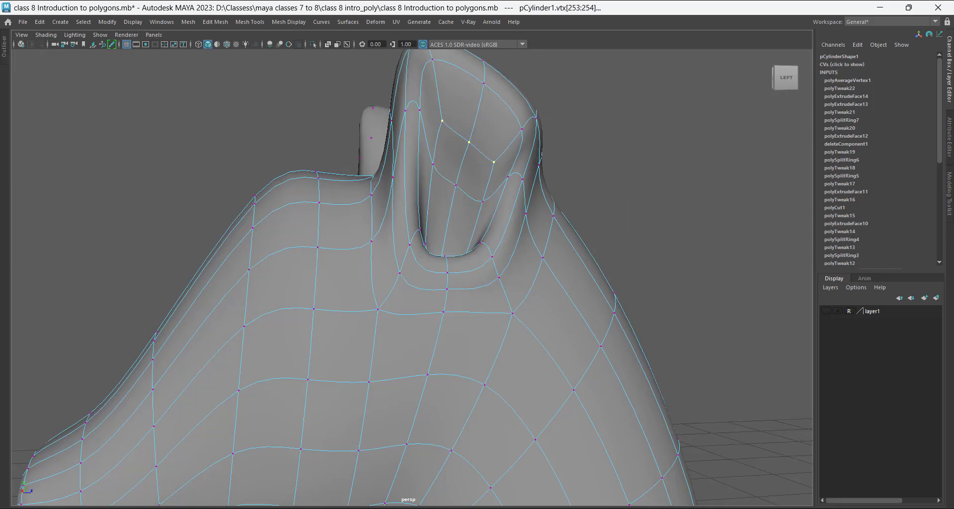
left_click_drag(567, 113, 740, 150, "alt")
right_click_drag(626, 113, 671, 94, "shift")
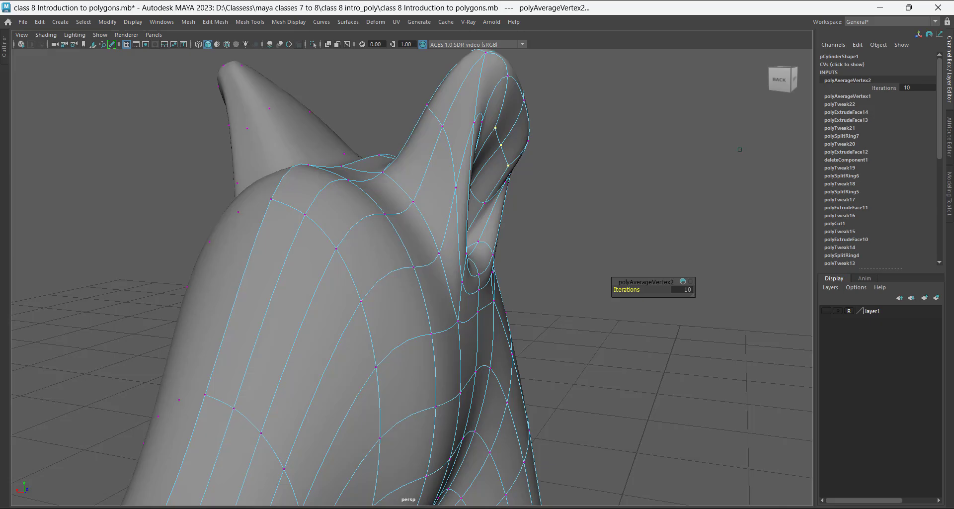
left_click_drag(739, 149, 606, 141, "alt")
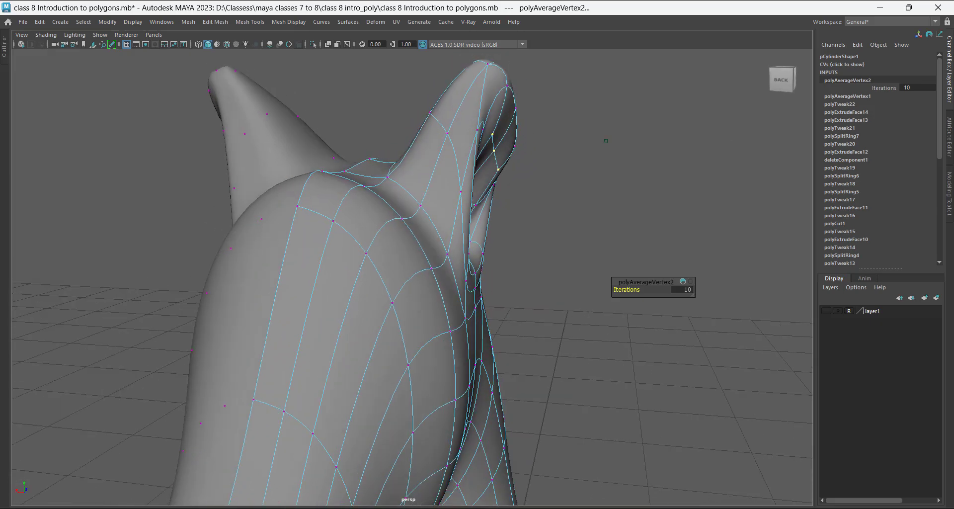
Clear the vertex selection and return the horse head from vertex mode to object mode.
key("w")
left_click_drag(721, 180, 762, 221, "alt")
left_click(639, 185)
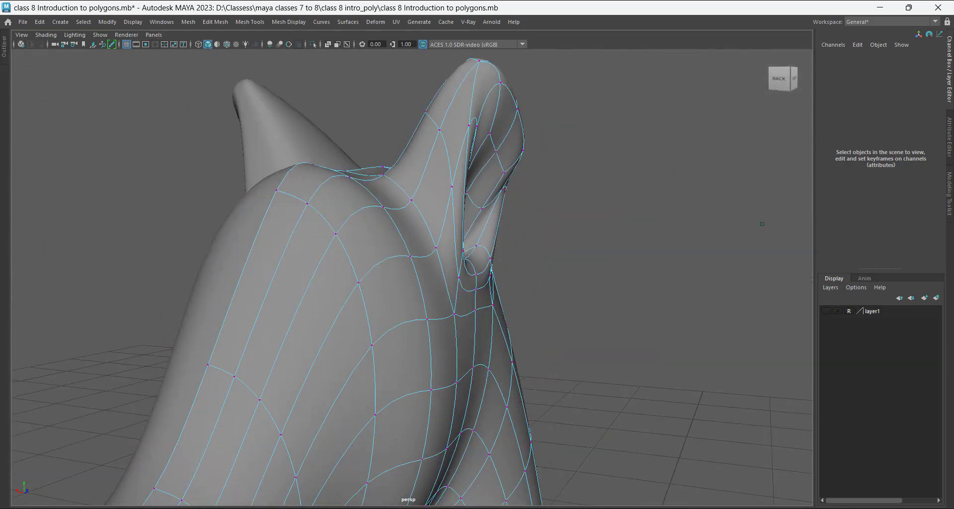
right_click_drag(762, 222, 741, 150, "alt")
middle_click_drag(778, 193, 786, 141, "alt")
left_click_drag(786, 142, 617, 131, "alt")
right_click_drag(616, 132, 551, 139, "alt")
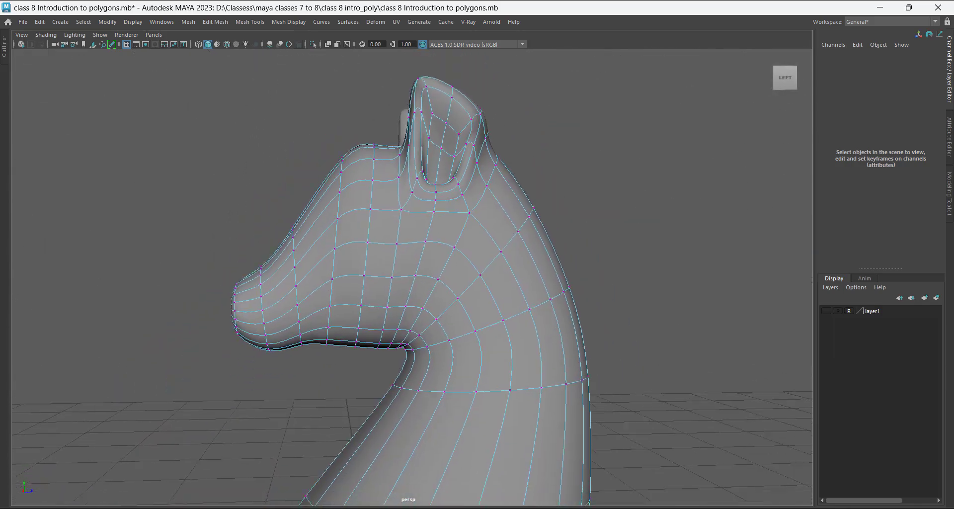
left_click_drag(552, 139, 651, 144, "alt")
right_click(424, 193)
right_click_drag(424, 194, 515, 122)
left_click(571, 135)
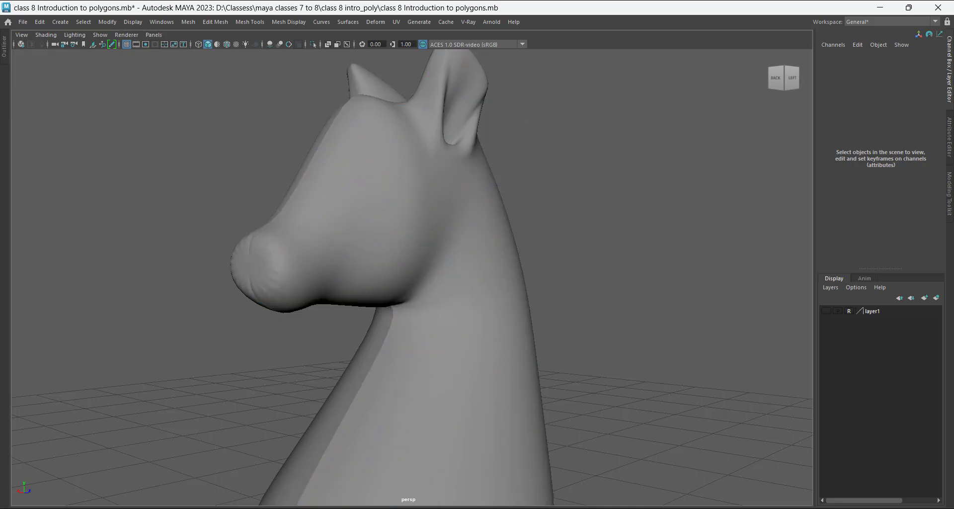
Examine the smoothed horse head, its ears and its muzzle from all sides.
left_click_drag(572, 134, 800, 184, "alt")
right_click_drag(801, 183, 820, 185, "alt")
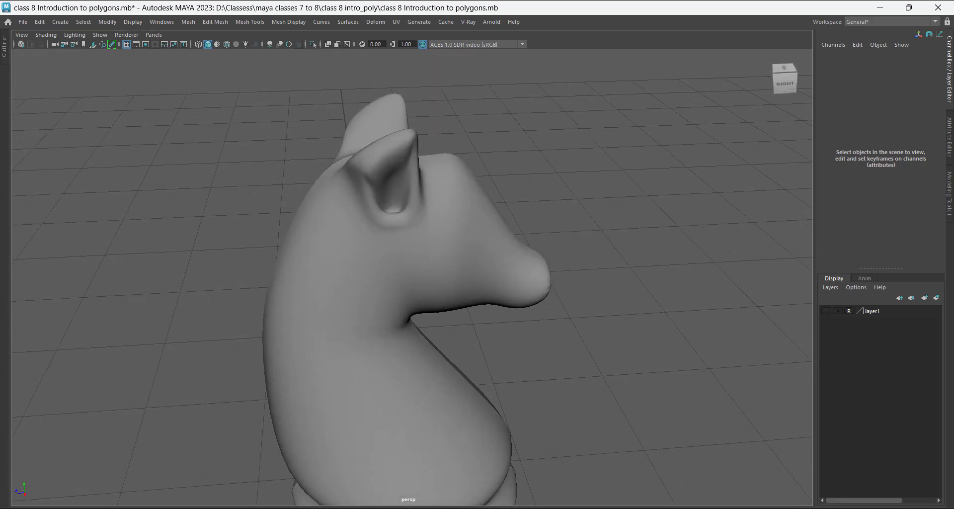
left_click_drag(820, 185, 740, 131, "alt")
right_click_drag(740, 132, 758, 131, "alt")
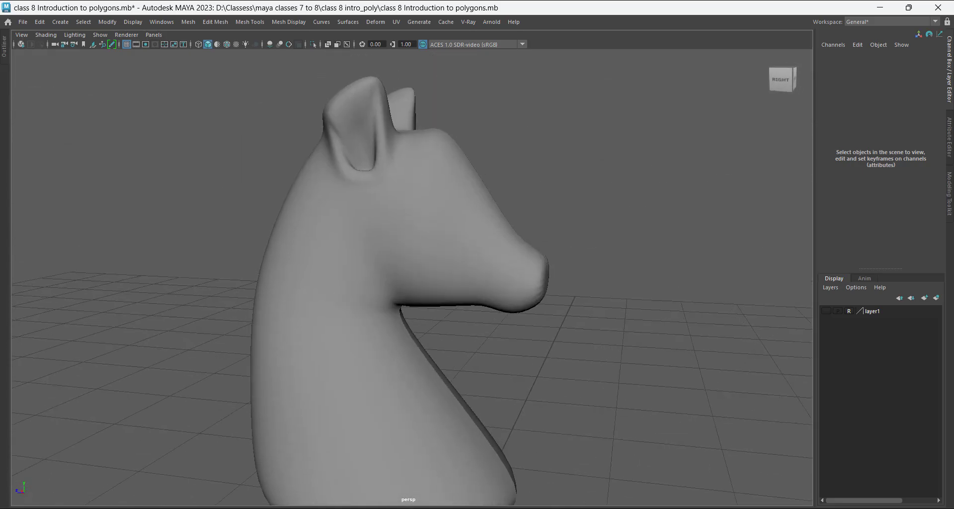
left_click_drag(757, 132, 462, 144, "alt")
right_click_drag(462, 144, 502, 150, "alt")
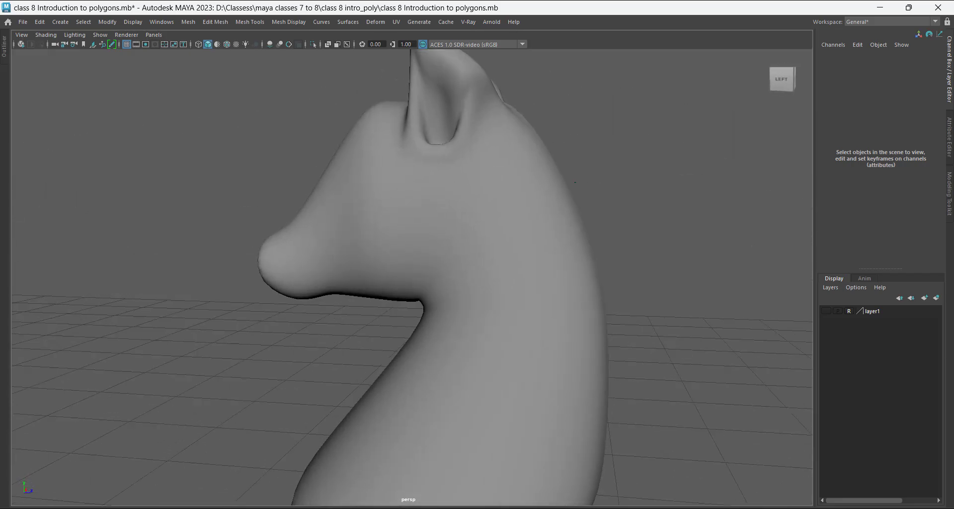
left_click_drag(502, 149, 497, 164, "alt")
left_click(497, 198)
middle_click_drag(497, 199, 502, 237, "alt")
right_click_drag(502, 236, 522, 236, "alt")
left_click(661, 199)
left_click_drag(661, 198, 688, 206, "alt")
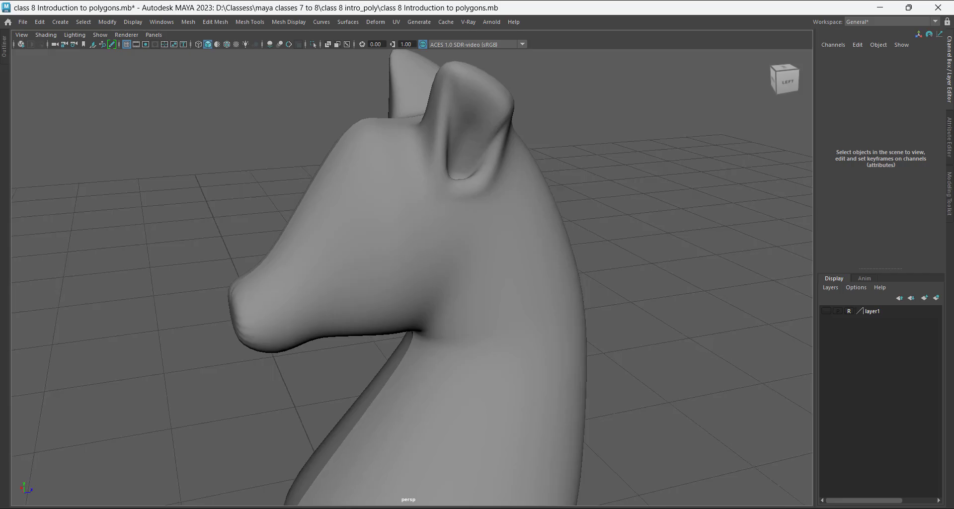
right_click_drag(688, 206, 631, 207, "alt")
left_click_drag(631, 206, 711, 231, "alt")
right_click_drag(711, 231, 681, 231, "alt")
middle_click_drag(681, 231, 683, 197, "alt")
left_click_drag(684, 196, 775, 172, "alt")
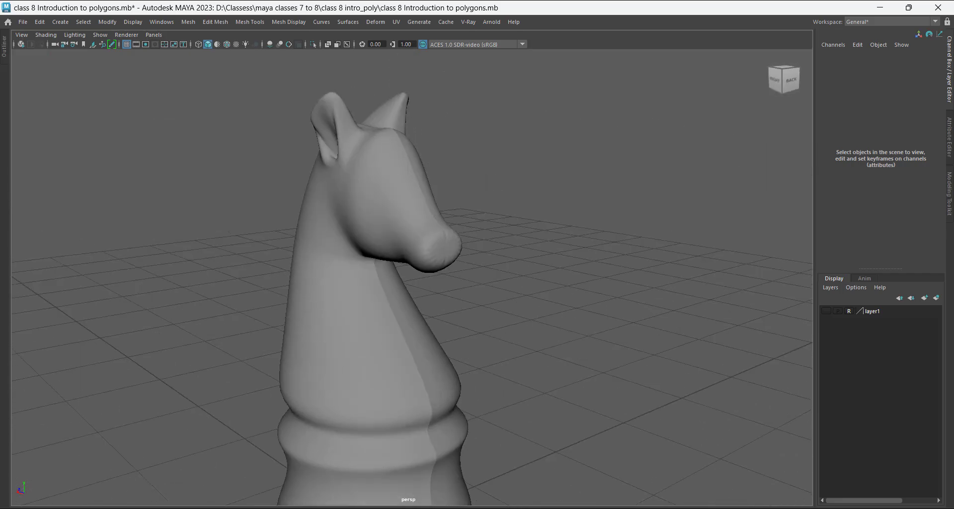
right_click_drag(775, 171, 788, 172, "alt")
middle_click_drag(229, 171, 229, 132, "alt")
left_click_drag(229, 132, 74, 136, "alt")
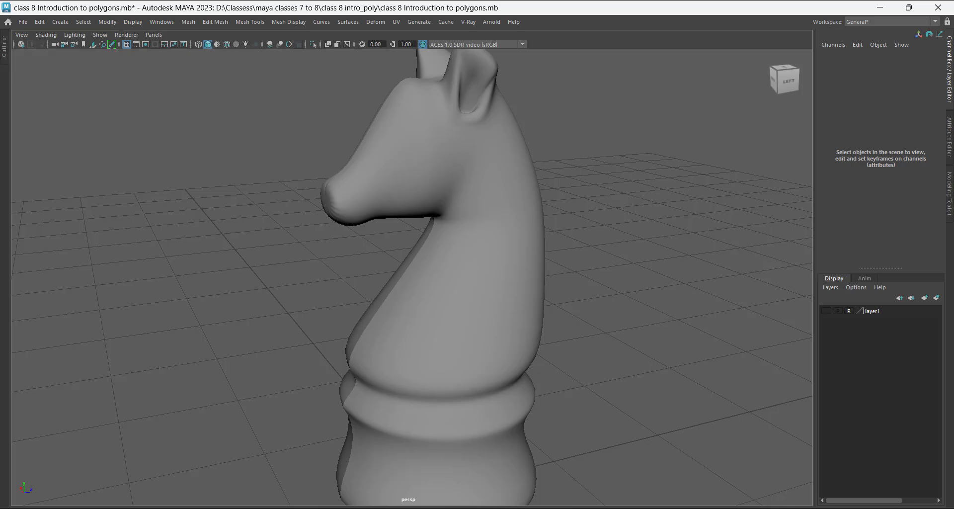
Show the reference images on layer1, switch to the four-view layout and frame the muzzle in the side view.
left_click(827, 311)
right_click_drag(710, 298, 666, 298, "alt")
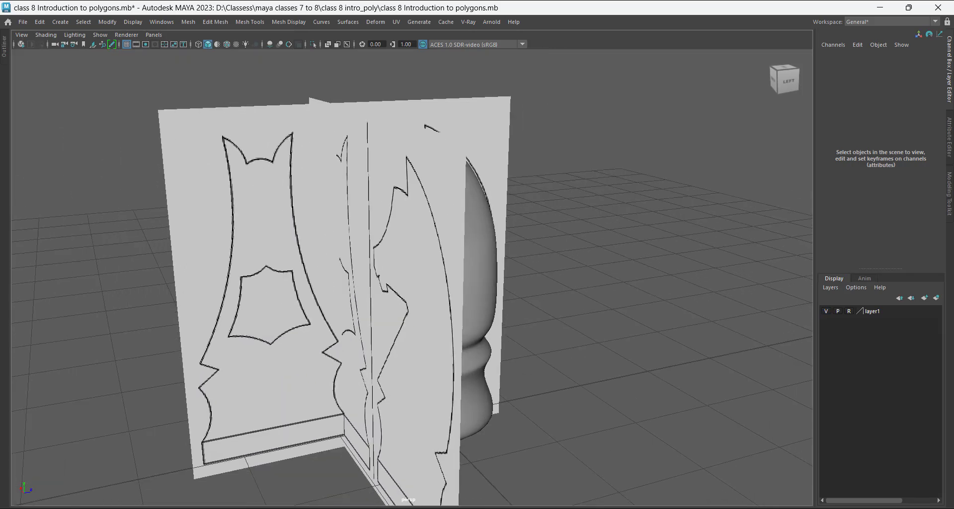
key("space")
right_click_drag(706, 348, 606, 348, "alt")
middle_click_drag(606, 348, 578, 283, "alt")
right_click_drag(578, 282, 728, 282, "alt")
middle_click_drag(728, 282, 722, 319, "alt")
right_click_drag(722, 319, 737, 319, "alt")
middle_click_drag(736, 319, 725, 337, "alt")
right_click_drag(725, 337, 733, 337, "alt")
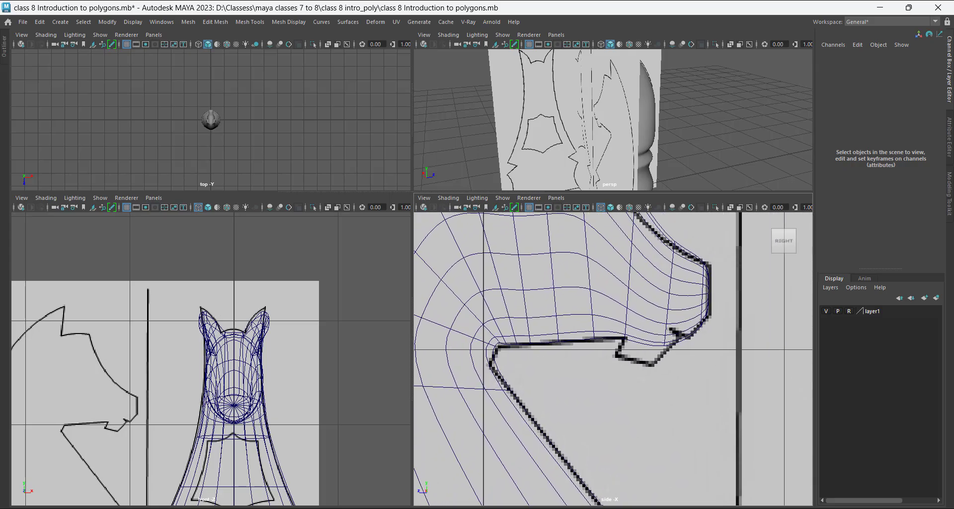
middle_click_drag(733, 337, 718, 356, "alt")
right_click_drag(717, 356, 724, 356, "alt")
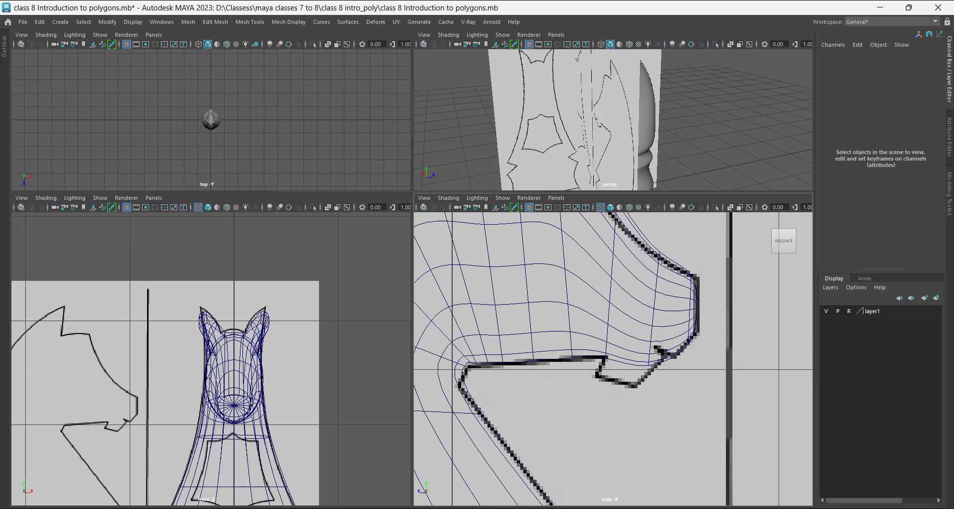
left_click_drag(669, 119, 592, 122, "alt")
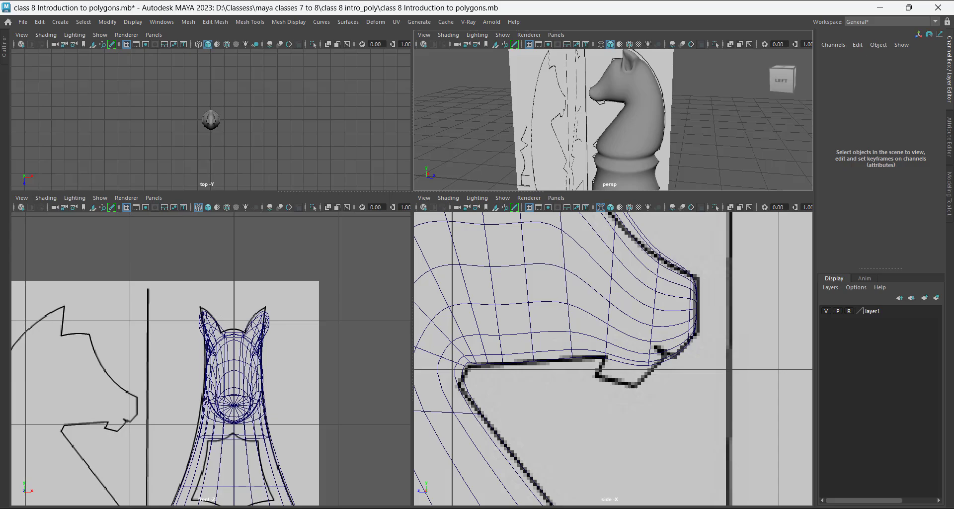
Select the modelled half of the horse head, turn off its smooth preview and show the side view shaded.
left_click(609, 318)
key("1")
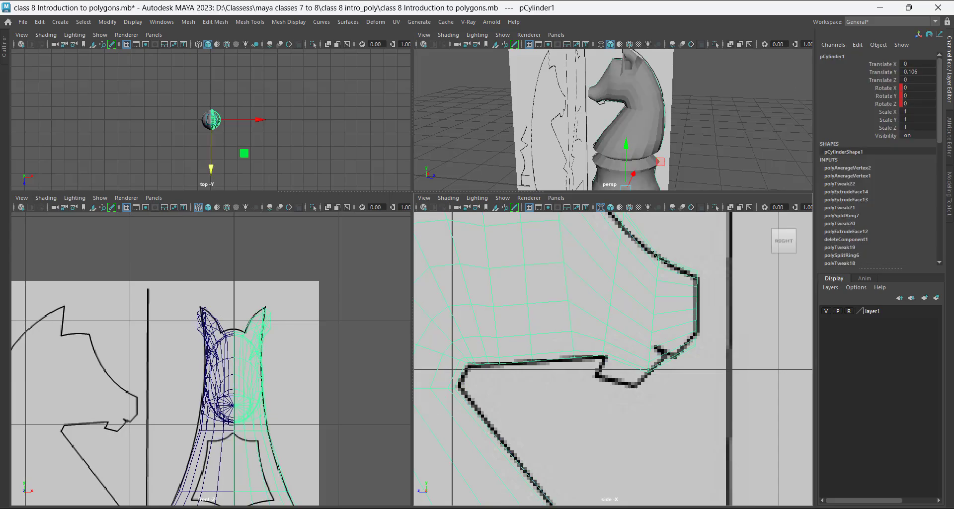
scroll(613, 358, "down", 3)
key("4")
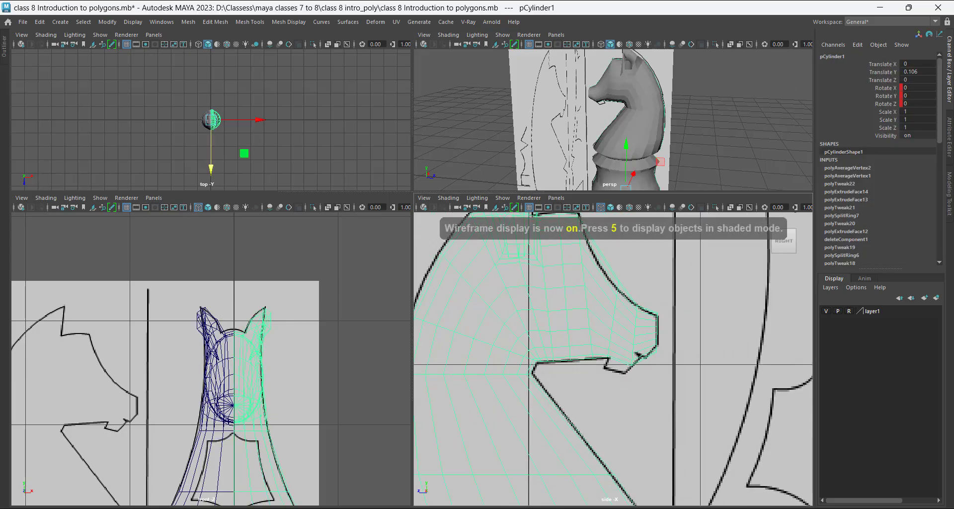
key("5")
scroll(613, 379, "up", 2)
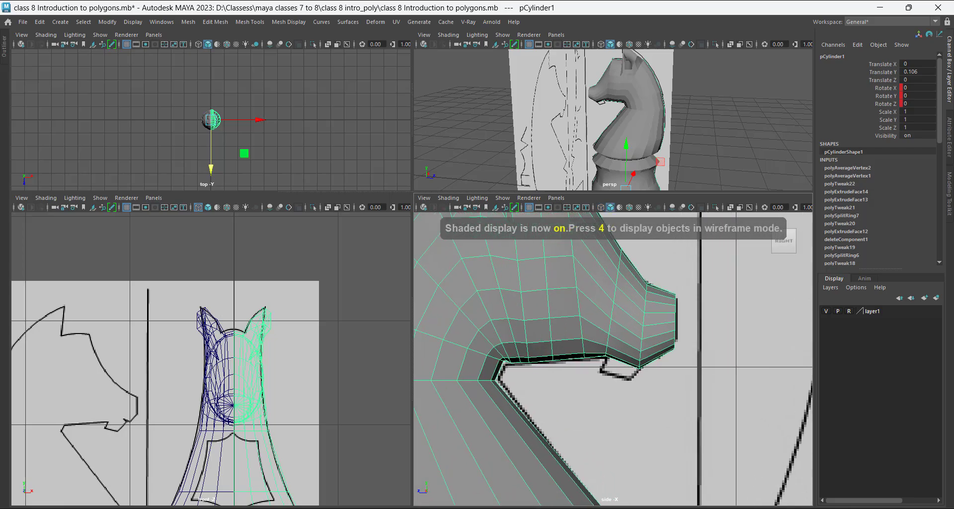
Make the layer1 reference images selectable and display the muzzle as wireframe in the side view.
mouse_move(601, 124)
left_mouse_down("alt")
mouse_move(666, 99)
mouse_move(604, 137)
mouse_move(669, 119)
mouse_move(693, 124)
mouse_move(594, 119)
left_mouse_up("alt")
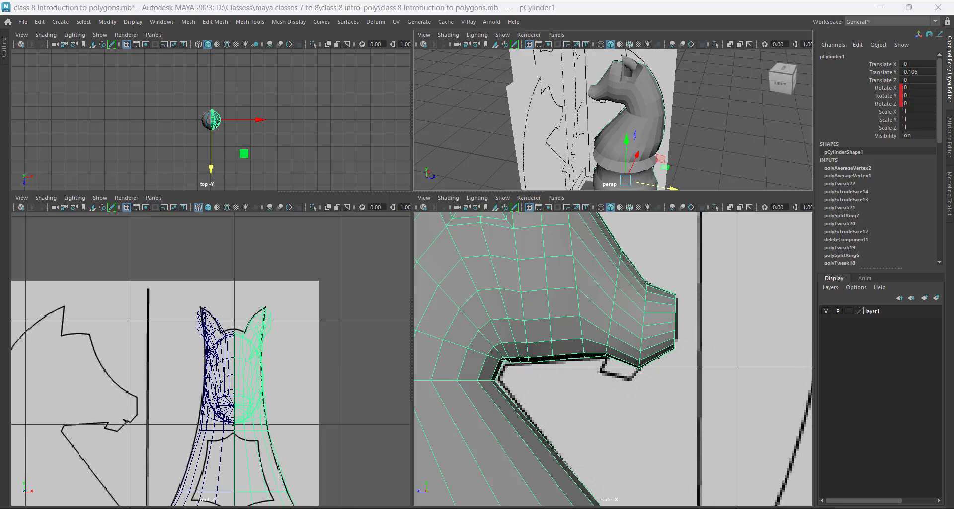
scroll(614, 359, "up", 1)
scroll(613, 359, "down", 1)
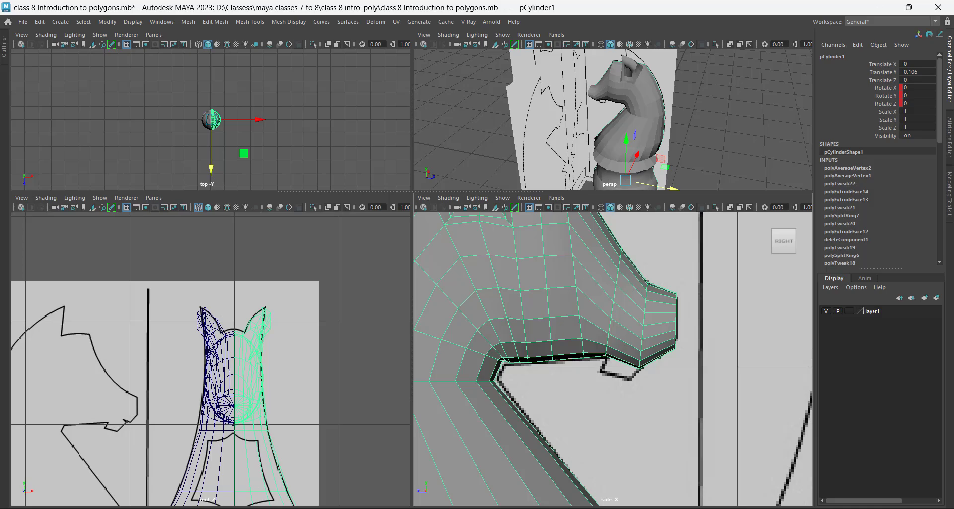
scroll(154, 492, "up", 3)
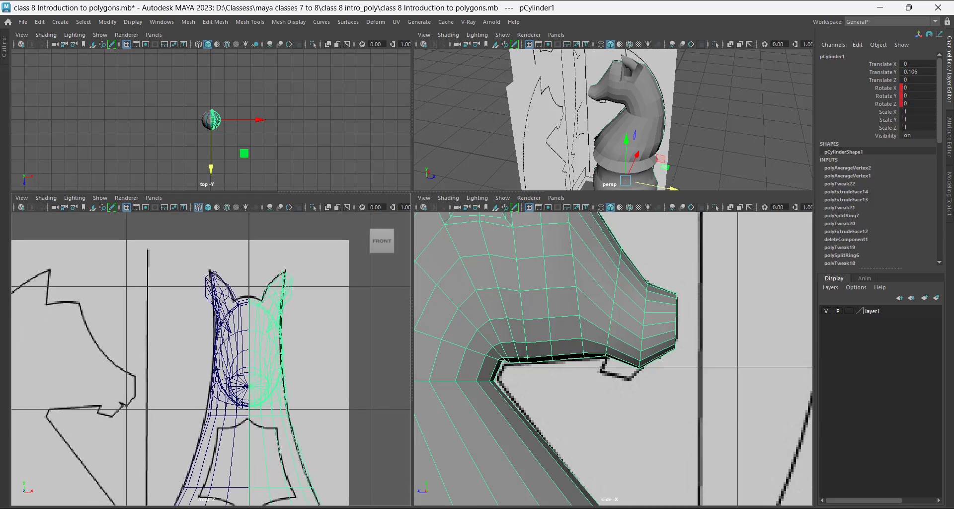
scroll(212, 354, "up", 1)
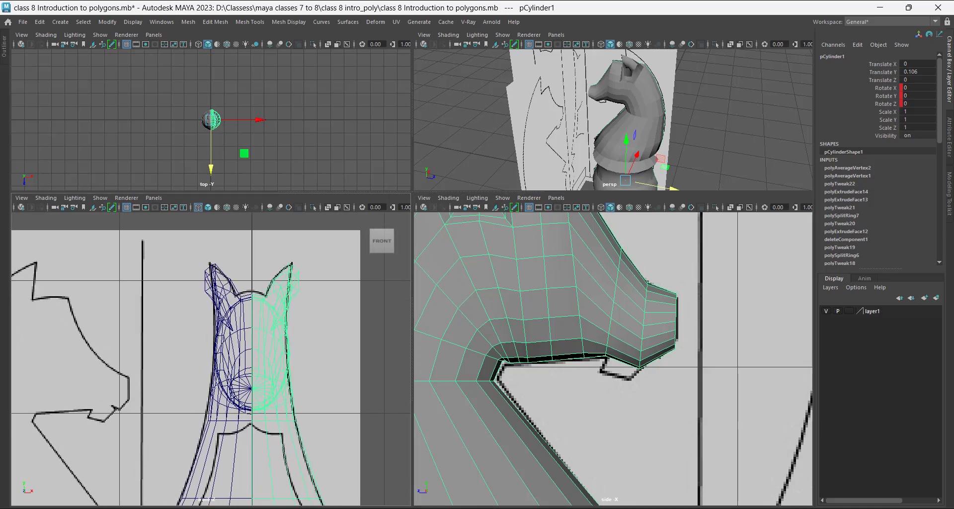
scroll(602, 368, "up", 1)
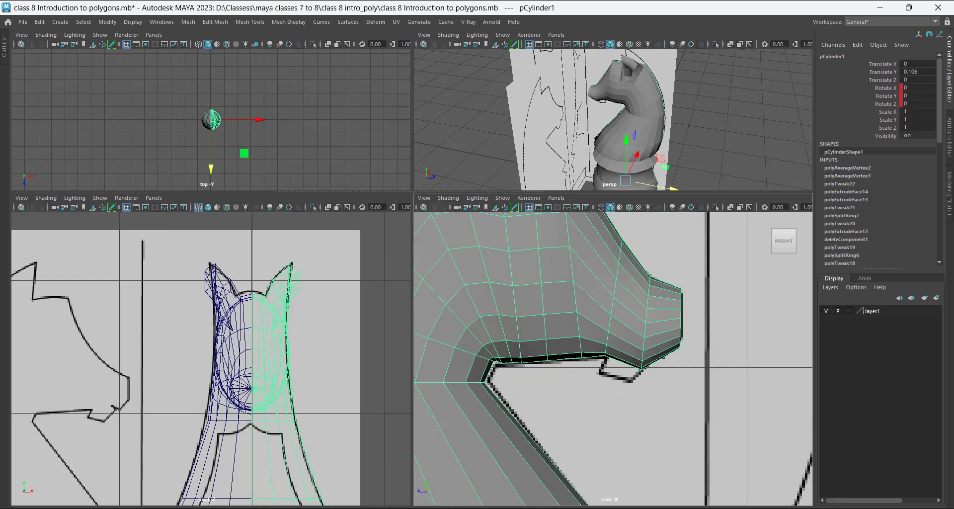
key("4")
scroll(601, 360, "up", 3)
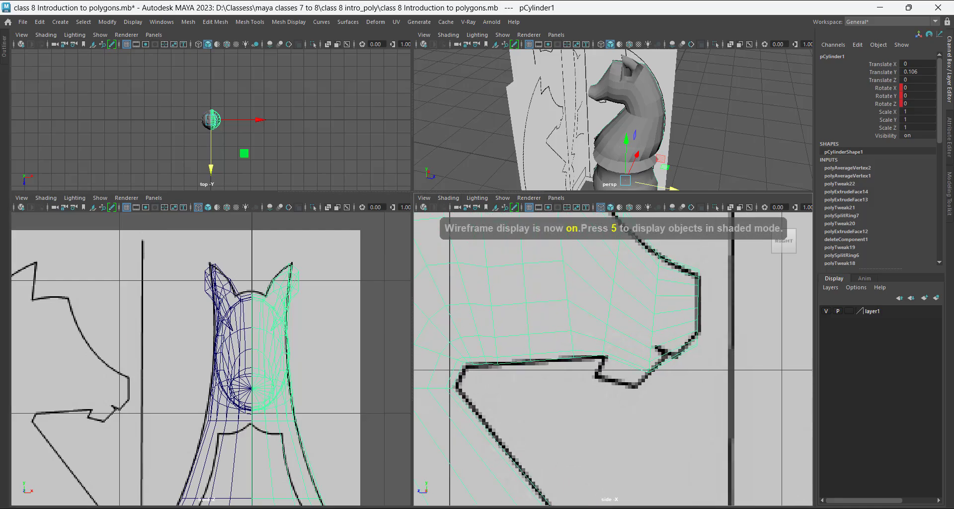
middle_click_drag(601, 360, 586, 387, "alt")
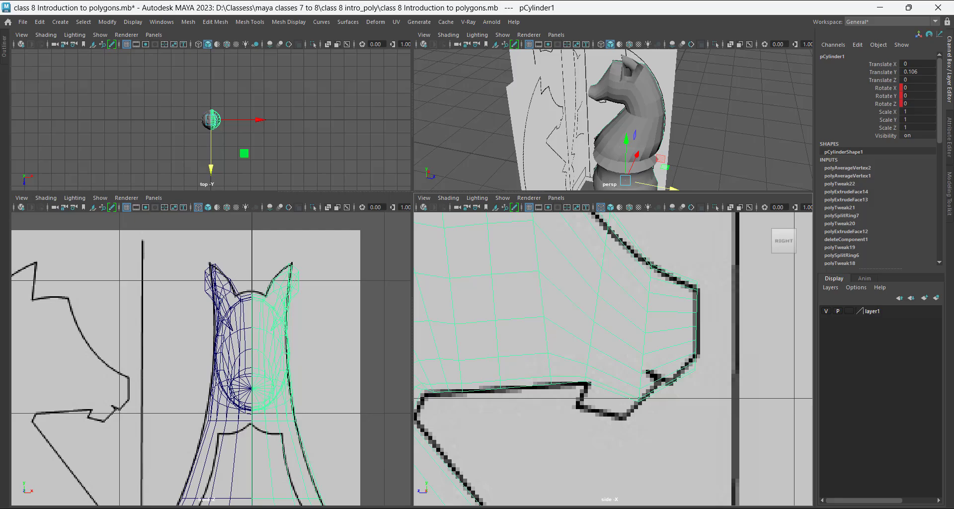
Move the front reference image plane back along Z to about -7.782 and set layer1 back to Reference display.
right_click(714, 310)
left_click(726, 124)
left_click_drag(727, 124, 704, 130, "alt")
left_click(553, 113)
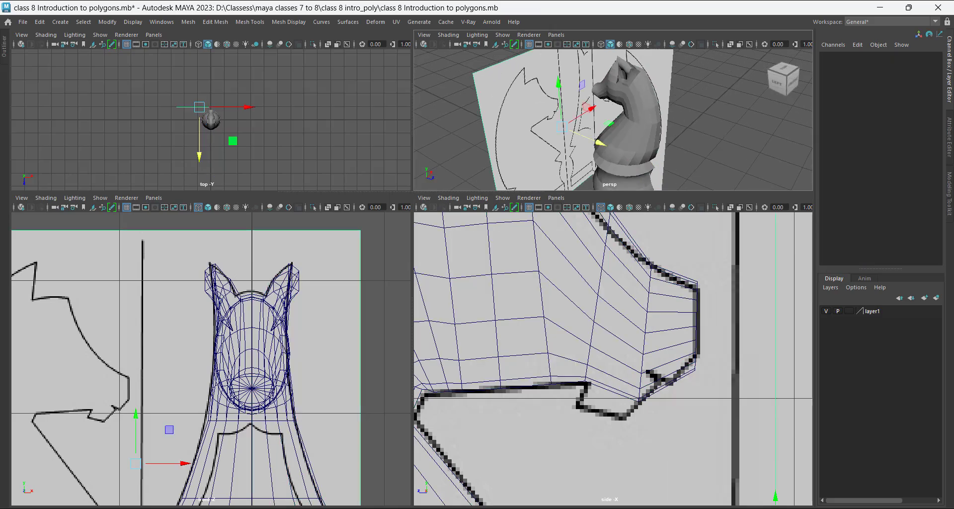
left_click_drag(572, 117, 549, 127, "alt")
left_click_drag(615, 140, 582, 52)
left_click(849, 311)
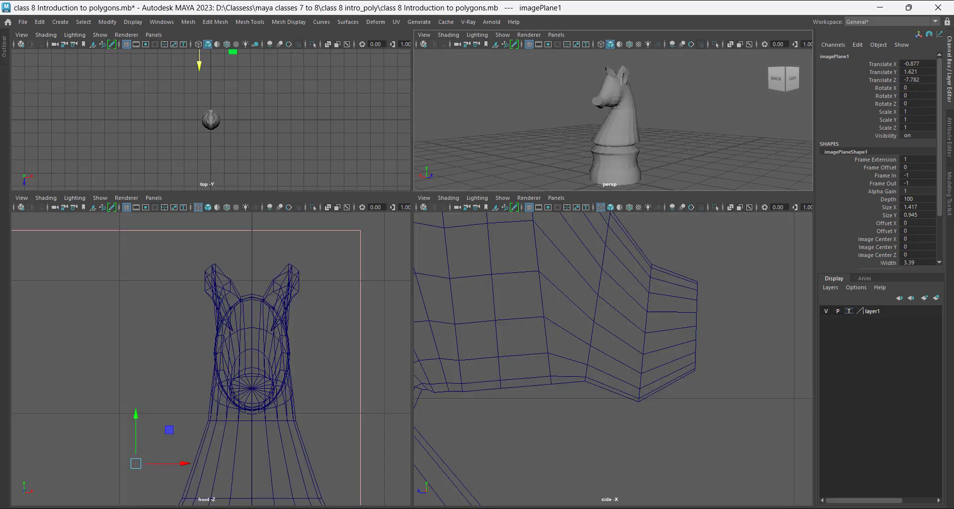
left_click(849, 311)
Select the vertices at the muzzle tip in the side view and scale them along Y to fit the reference outline.
scroll(614, 120, "up", 3)
left_click(643, 354)
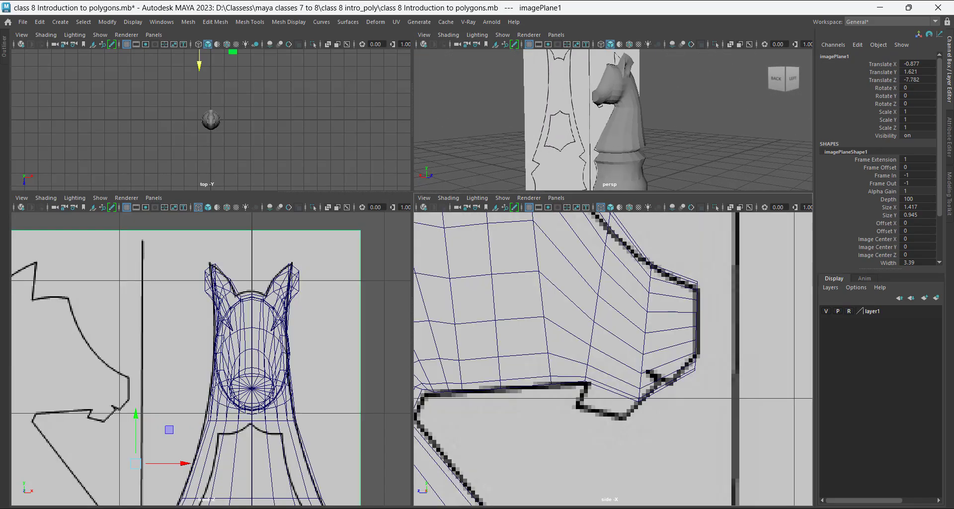
right_click_drag(688, 224, 640, 223)
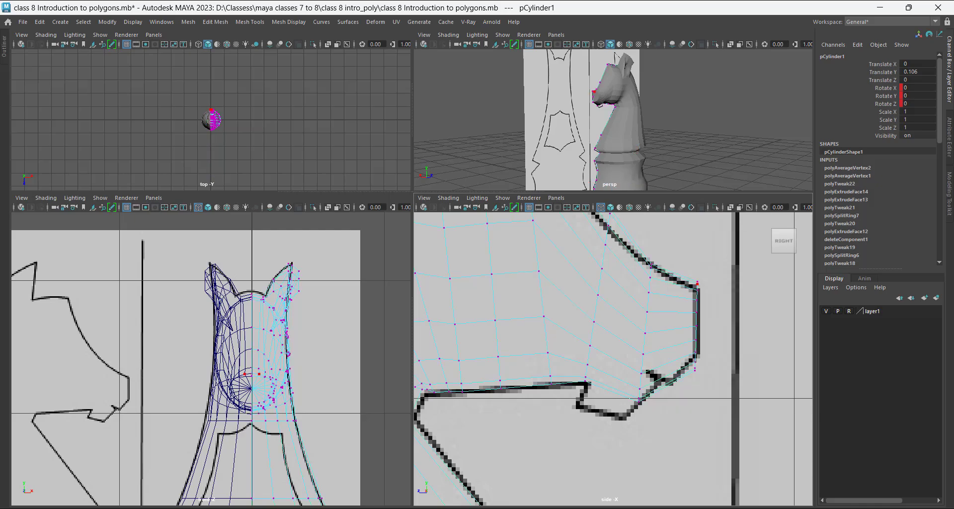
left_click_drag(720, 268, 678, 384)
scroll(519, 405, "up", 2)
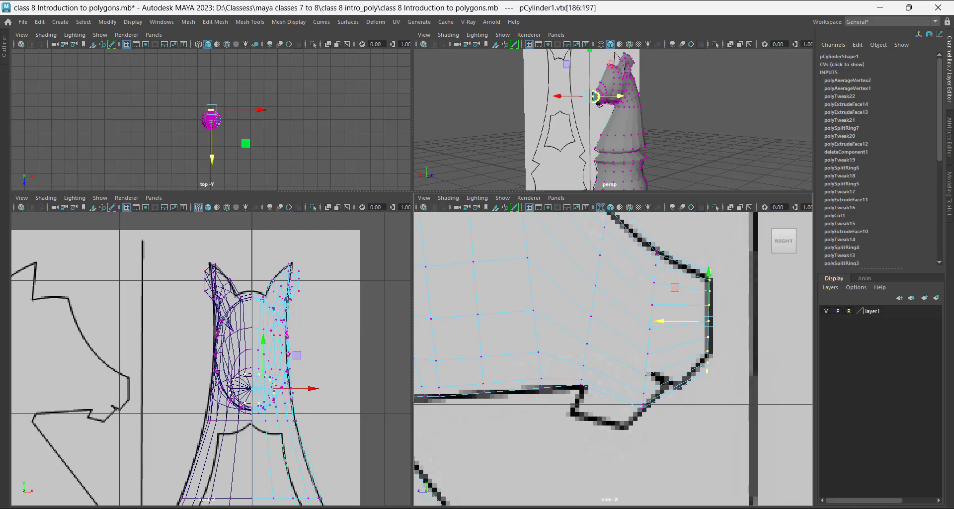
key("r")
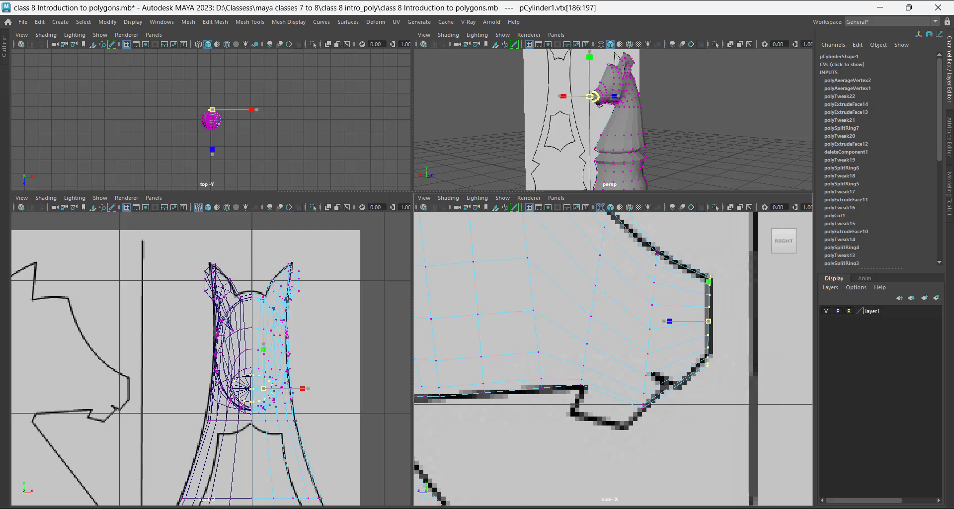
key("w")
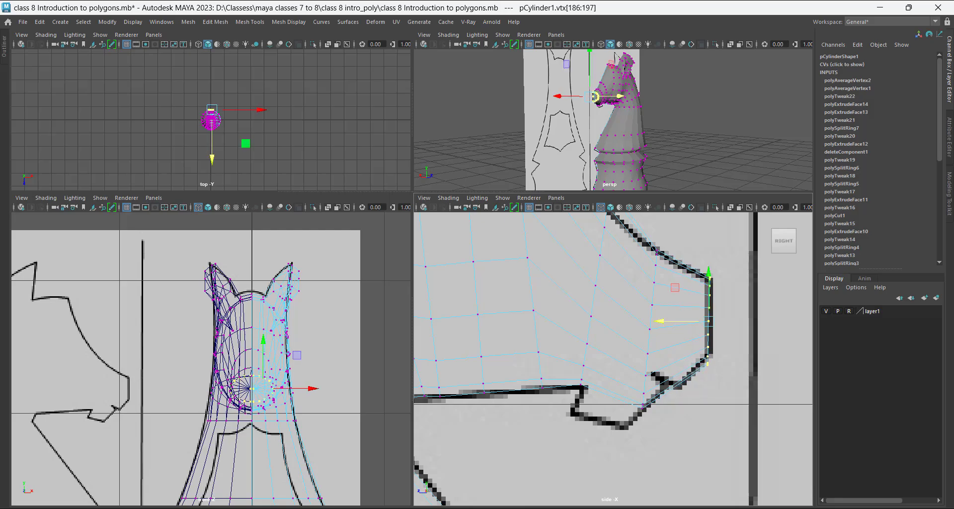
Return the horse head to object mode and turn on its smooth preview.
left_click_drag(596, 90, 620, 102, "alt")
right_click_drag(620, 100, 666, 87)
left_click(667, 89)
left_click(651, 318)
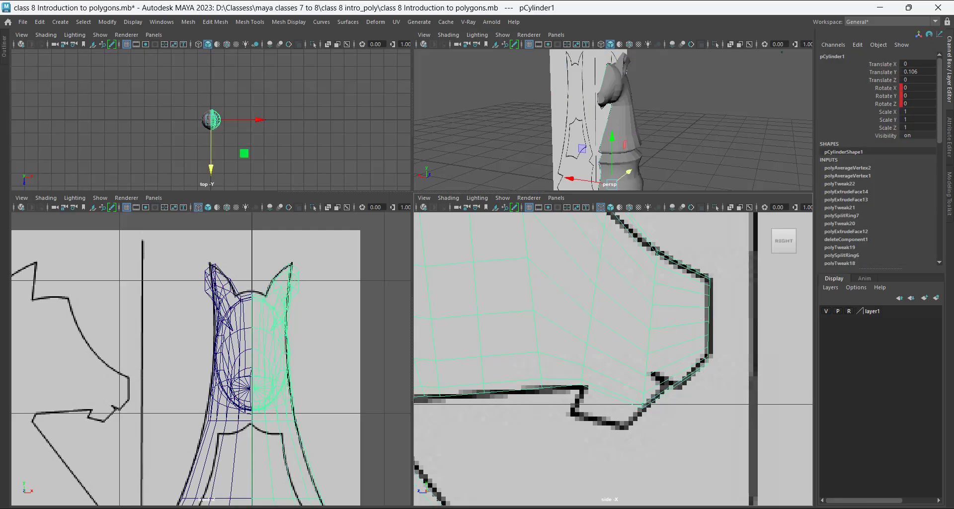
left_click_drag(661, 115, 571, 117, "alt")
scroll(611, 119, "up", 4)
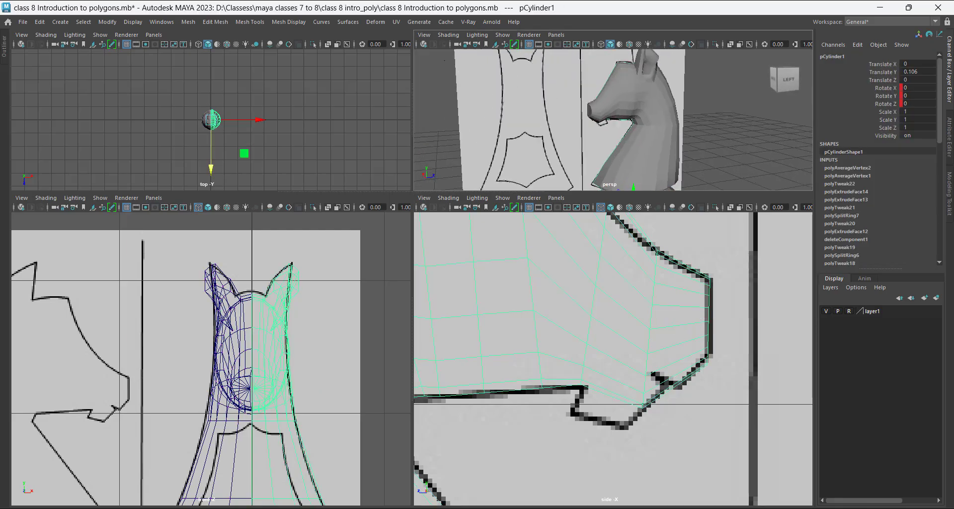
middle_click_drag(612, 112, 613, 129, "alt")
key("ctrl+shift+d")
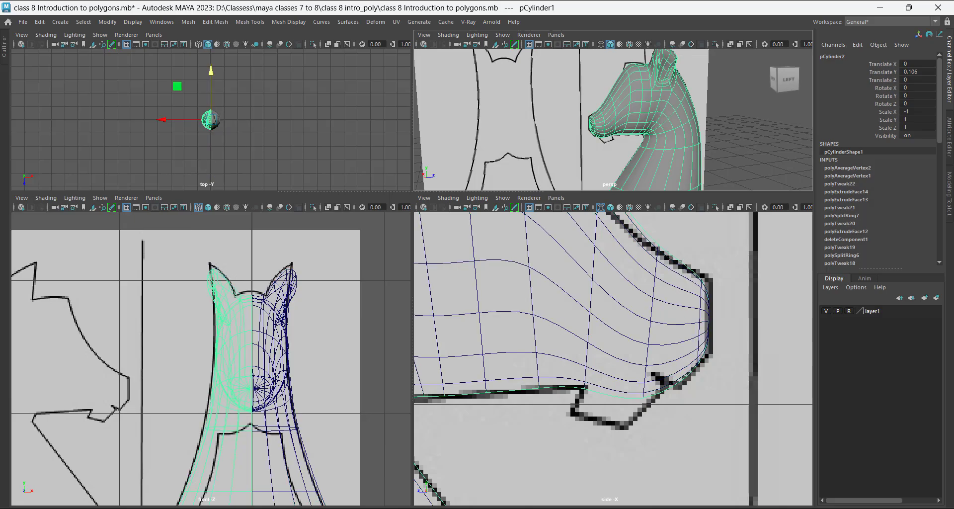
Select the modelled half and insert an edge loop around the muzzle close to its tip.
scroll(613, 119, "up", 5)
left_click_drag(613, 119, 696, 119, "alt")
scroll(613, 358, "up", 1)
left_click(606, 110)
left_click_drag(606, 109, 626, 110, "alt")
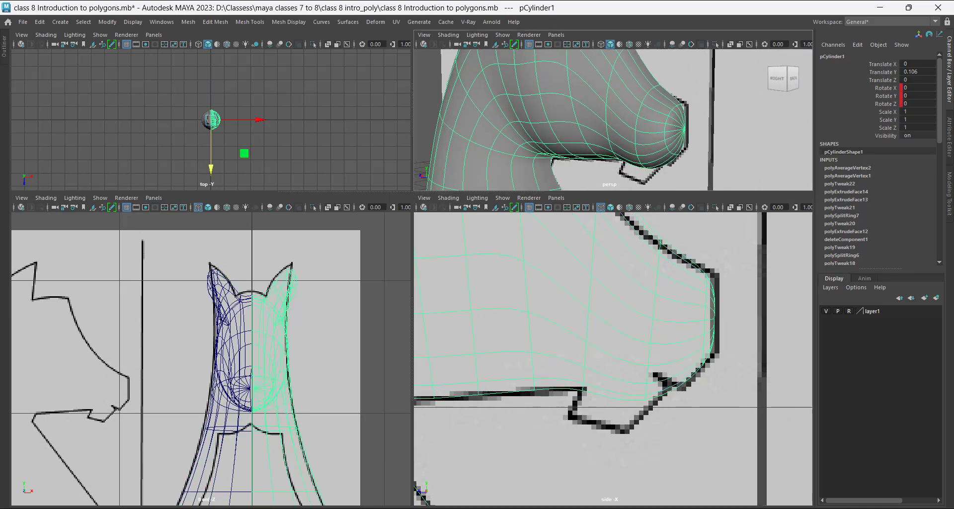
right_click(651, 126, "shift")
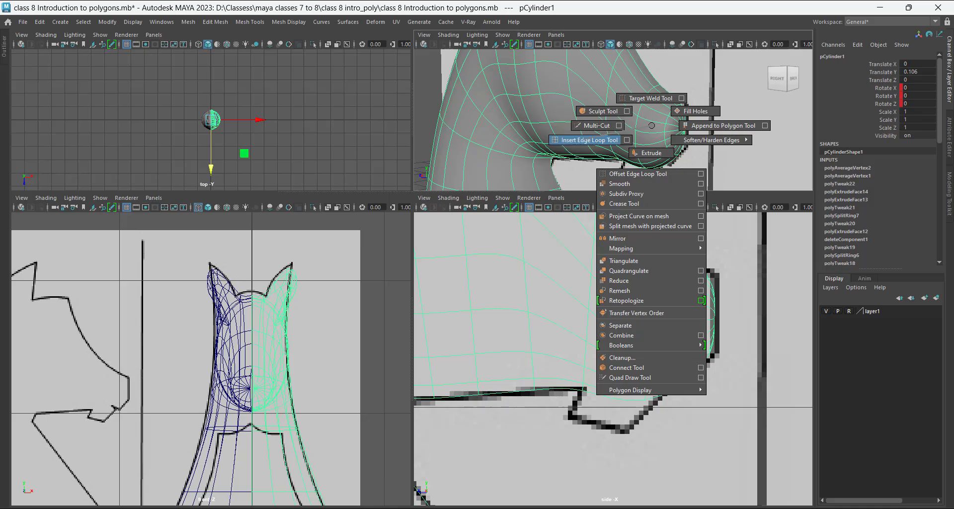
left_click(587, 140)
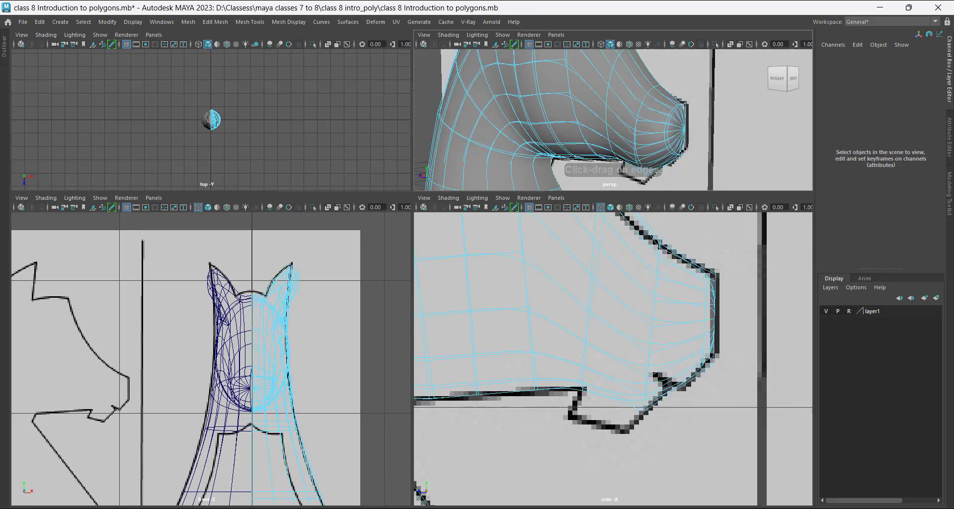
left_click(700, 318)
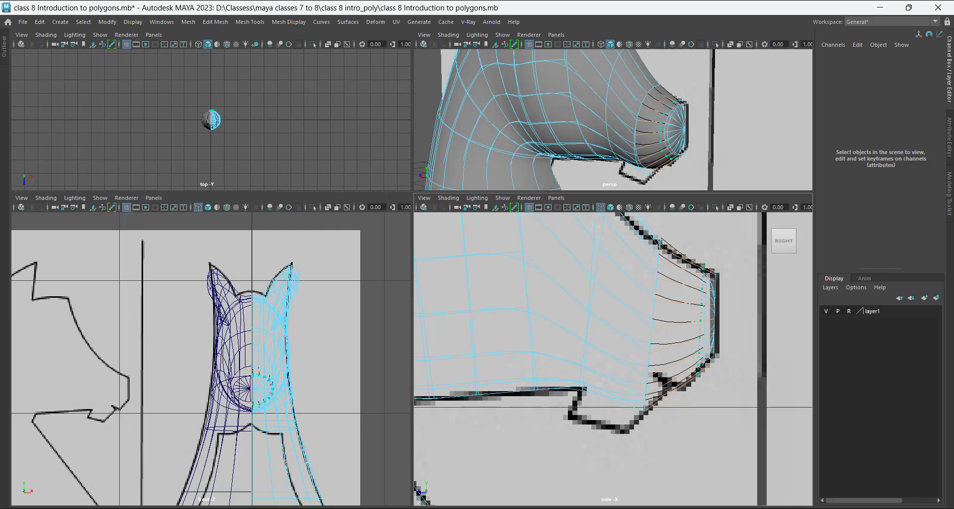
key("q")
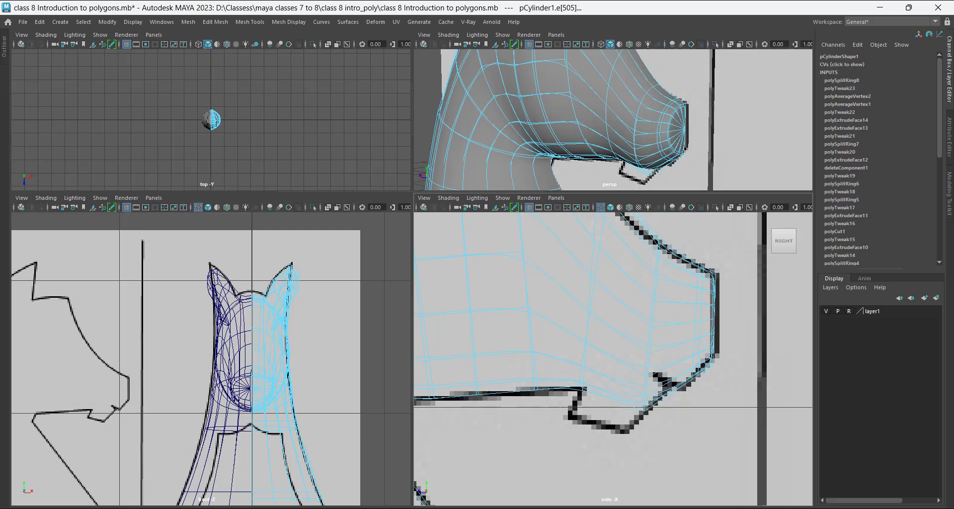
Return to object mode, turn off the smooth preview and maximize the perspective view on the muzzle.
key("w")
right_click_drag(662, 121, 692, 97)
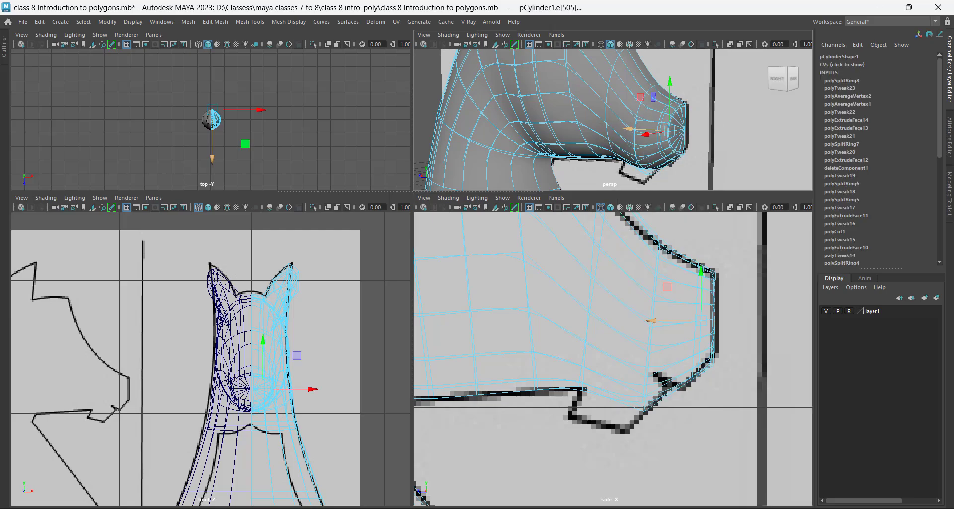
key("1")
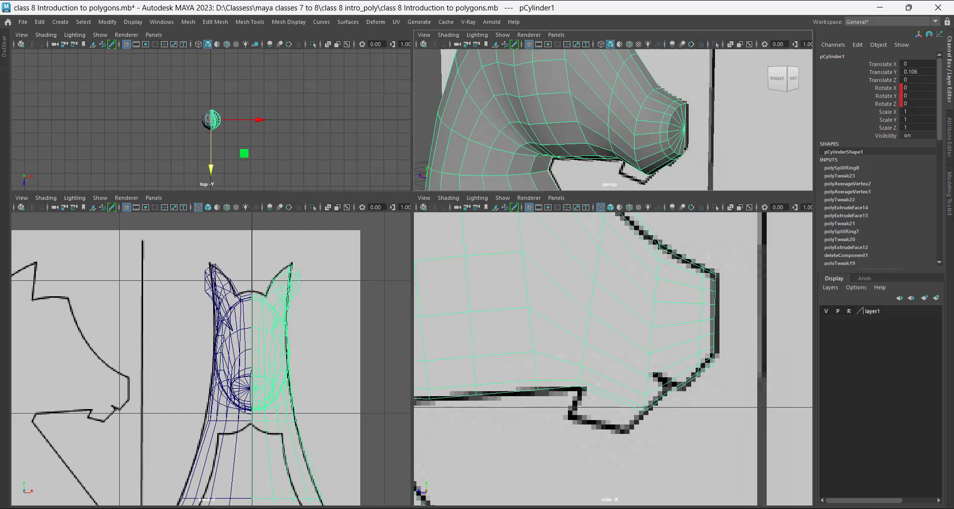
scroll(641, 122, "up", 4)
left_click_drag(641, 122, 650, 121, "alt")
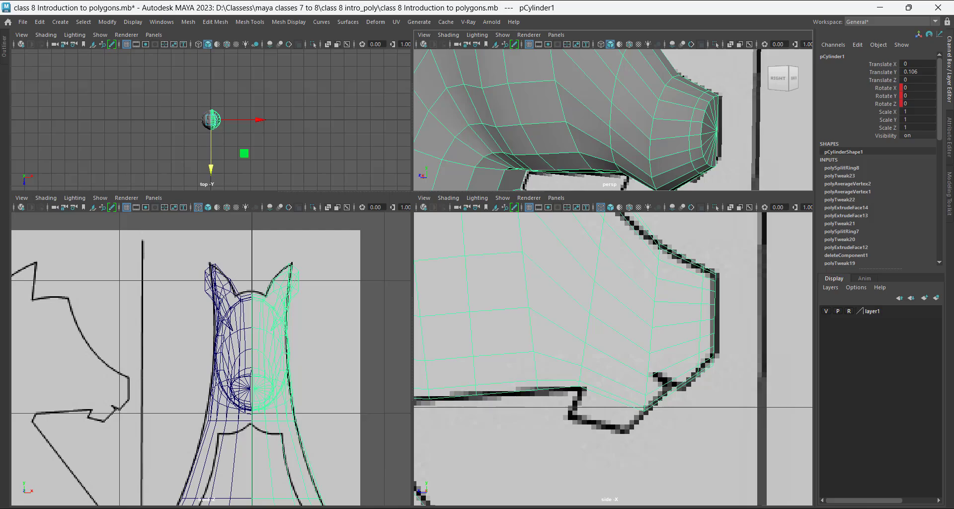
key("space")
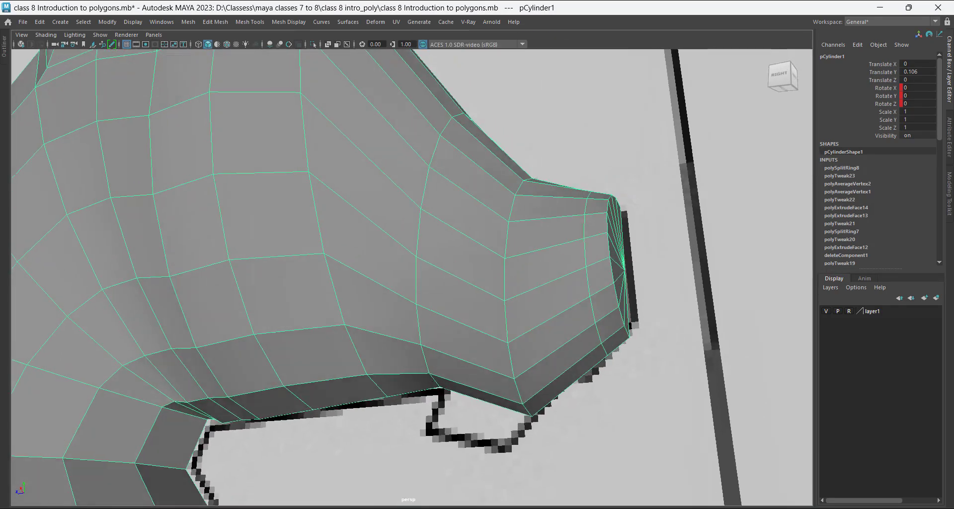
Select the new edge loop near the muzzle tip and slide it closer to the tip with the Slide Edge Tool.
right_click_drag(577, 222, 577, 187)
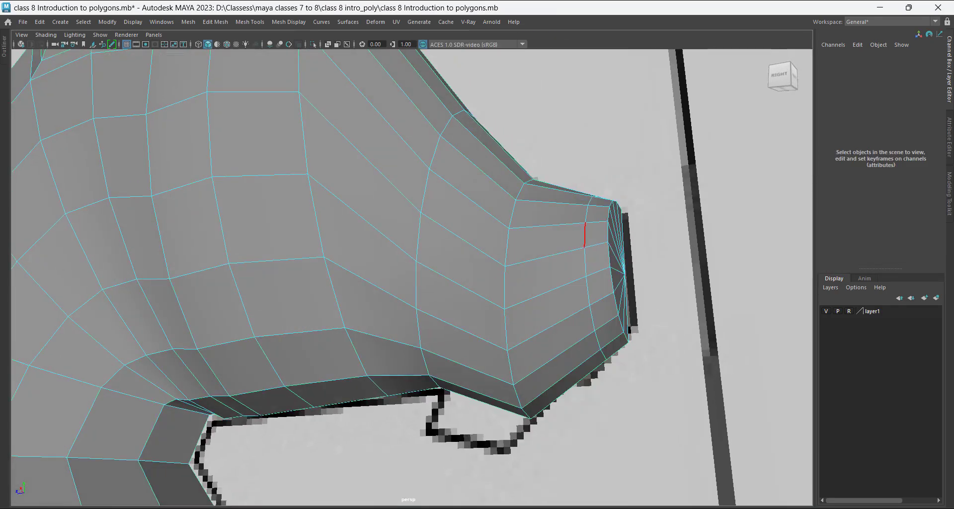
left_click(585, 235)
double_click(585, 235)
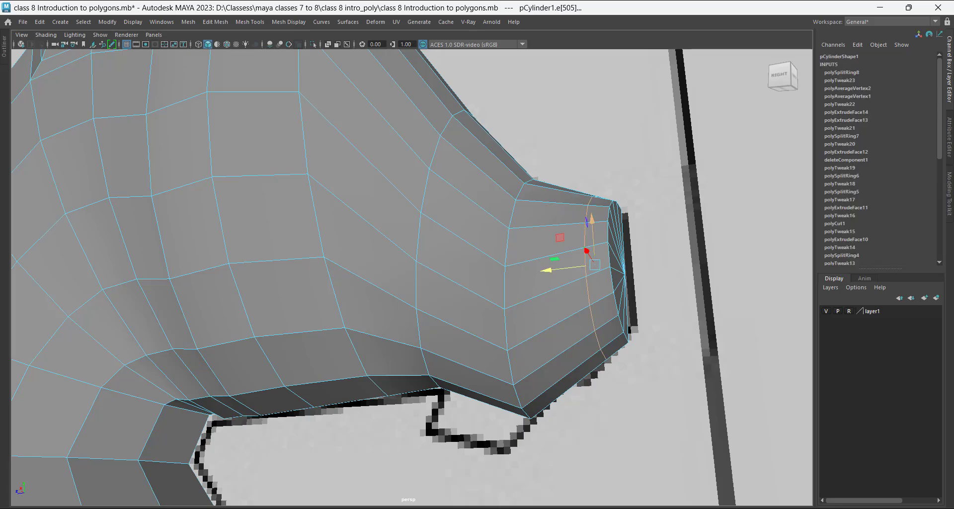
right_click(565, 160, "shift")
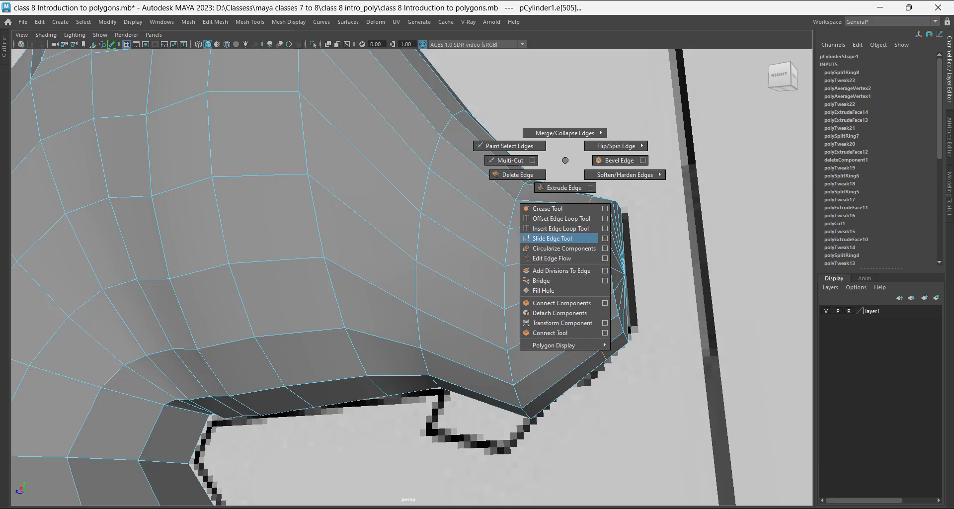
left_click(552, 238)
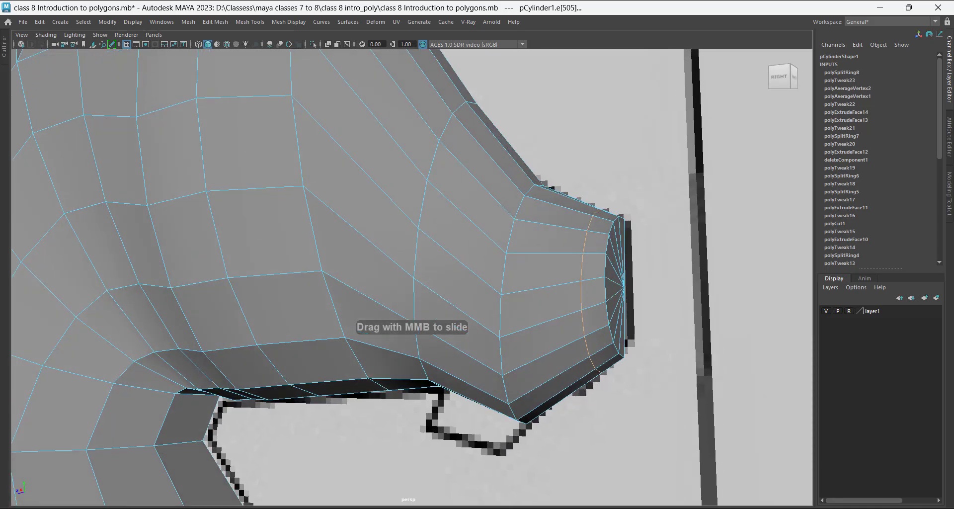
middle_click_drag(583, 267, 588, 266)
key("3")
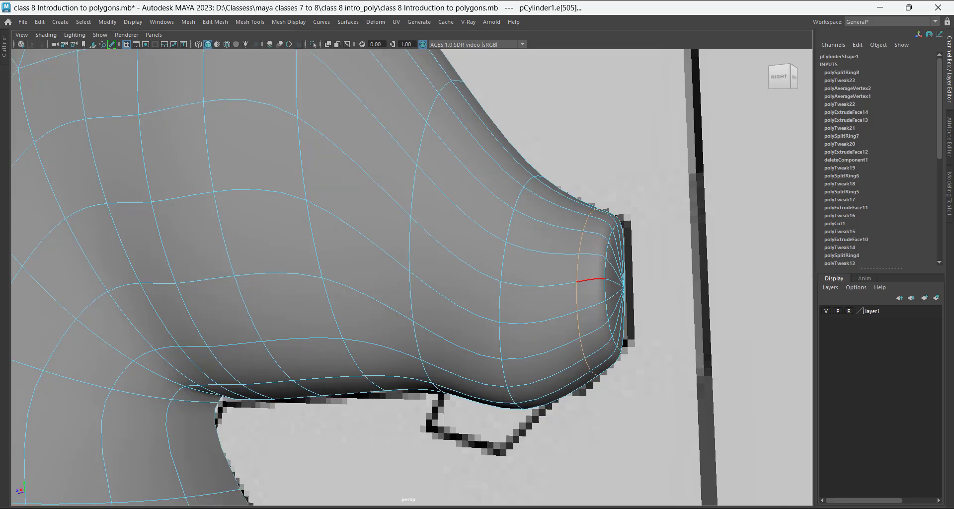
middle_click_drag(557, 284, 558, 284)
Inspect the smoothed muzzle tip in object mode with nothing selected, and return the half to its unsmoothed display.
left_click_drag(616, 284, 641, 290, "alt")
scroll(616, 291, "down", 1)
right_click_drag(566, 241, 608, 211)
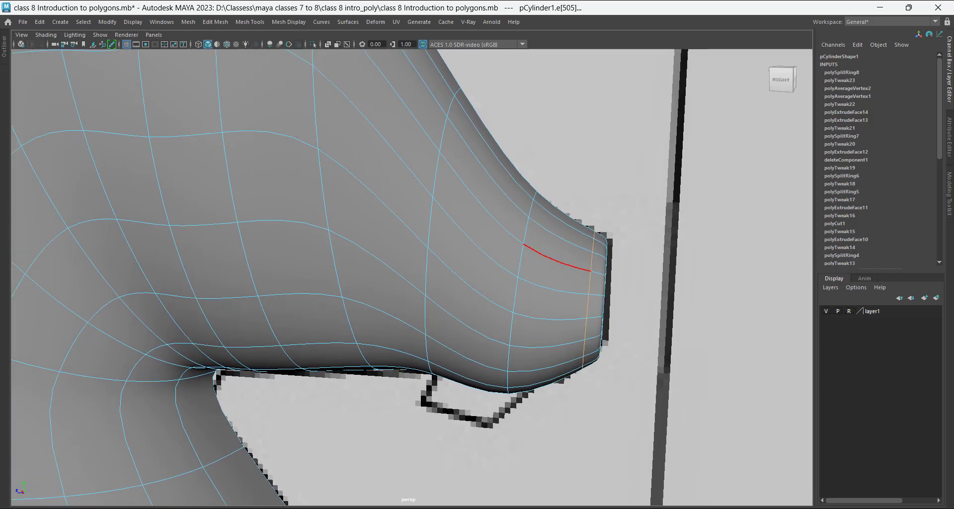
left_click(641, 201)
left_click_drag(631, 219, 604, 199, "alt")
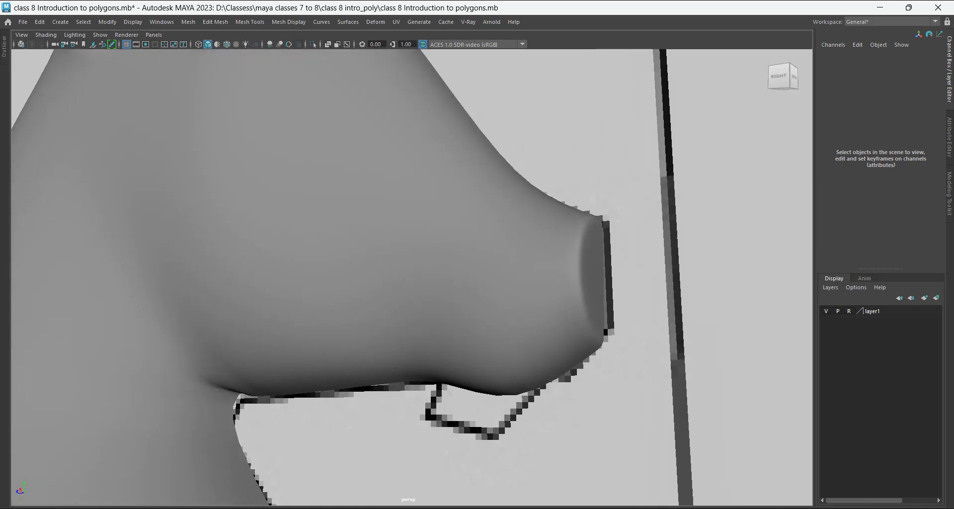
left_click(507, 239)
key("1")
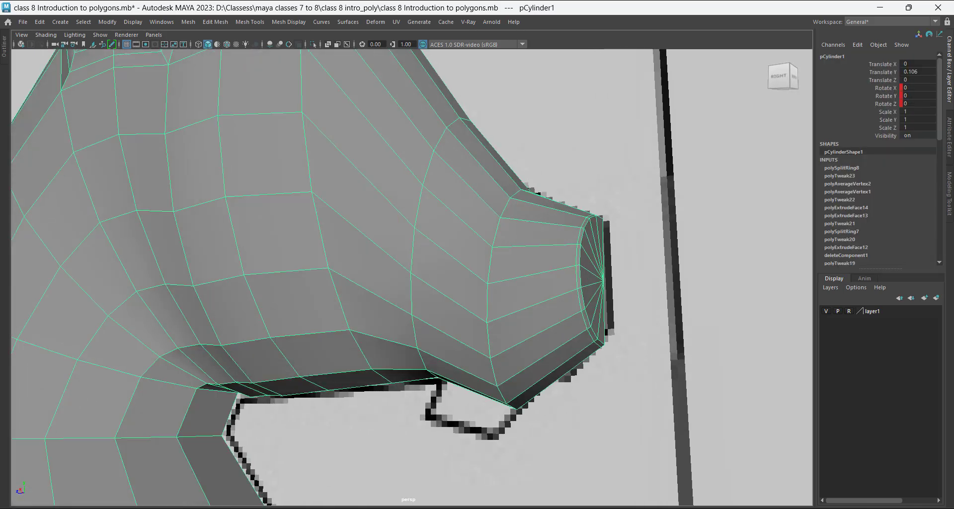
Split the muzzle's front section with an edge loop about midway between the tip and the ring behind it.
key("space")
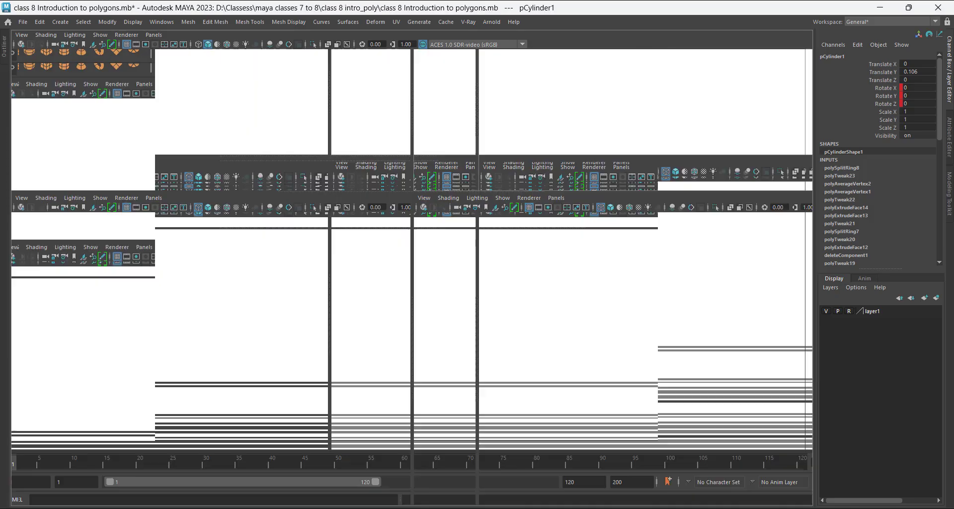
right_click_drag(613, 359, 627, 358, "alt")
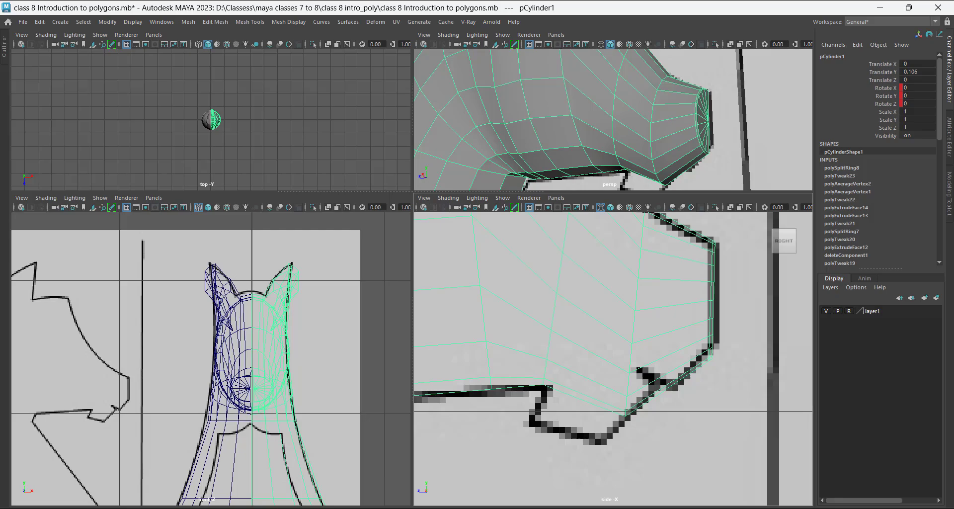
right_click_drag(672, 223, 672, 196)
left_click(682, 328)
right_click_drag(684, 292, 641, 308, "ctrl")
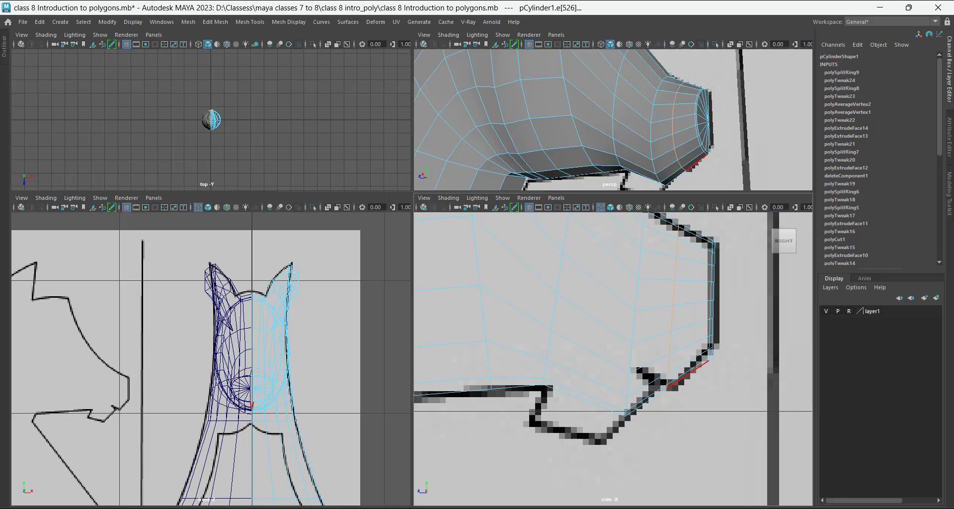
left_click_drag(686, 107, 704, 106, "alt")
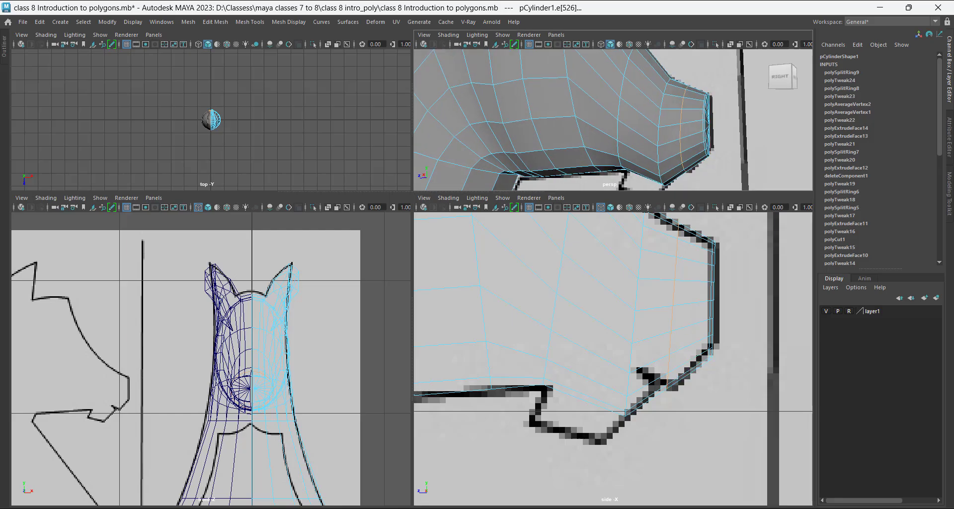
Insert another edge loop between the midway muzzle loop and the ring behind it by repeating the split.
left_click(655, 307)
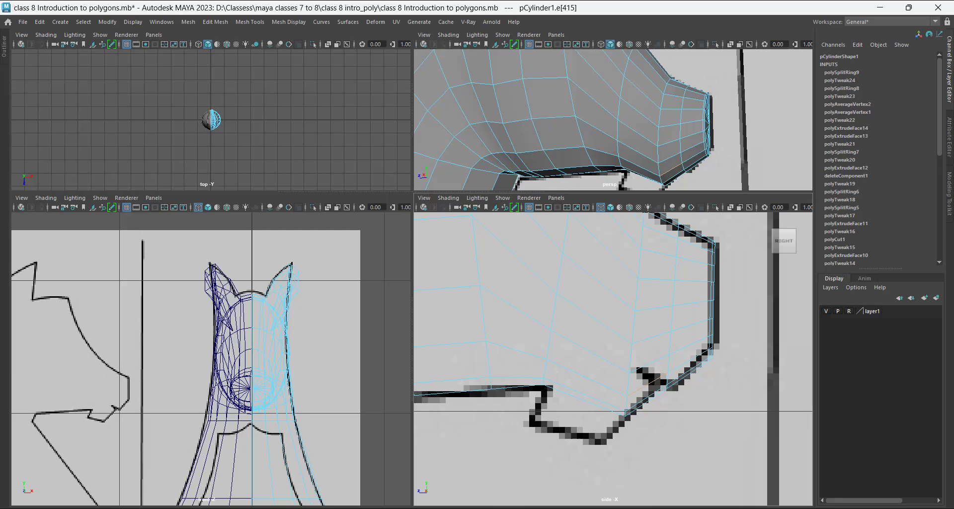
key("g")
middle_click_drag(685, 130, 682, 104, "alt")
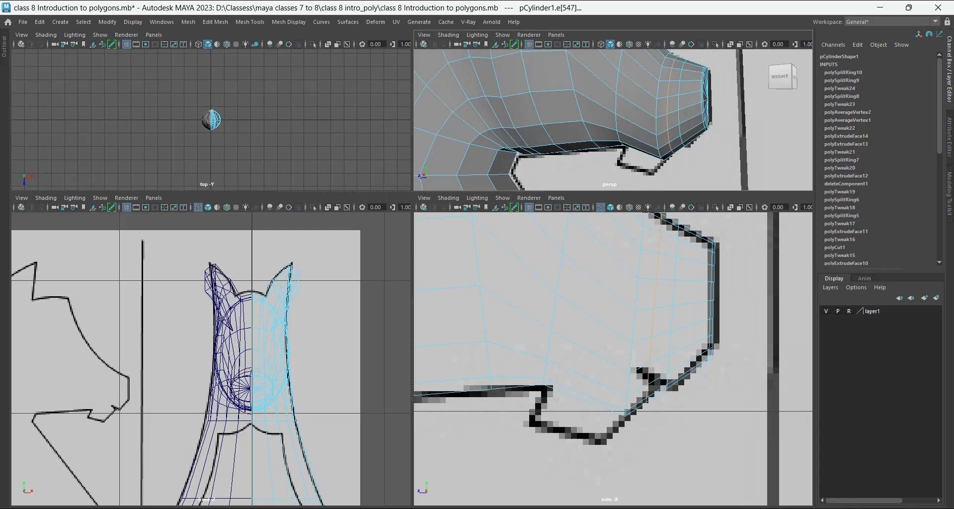
left_click_drag(695, 138, 702, 139, "alt")
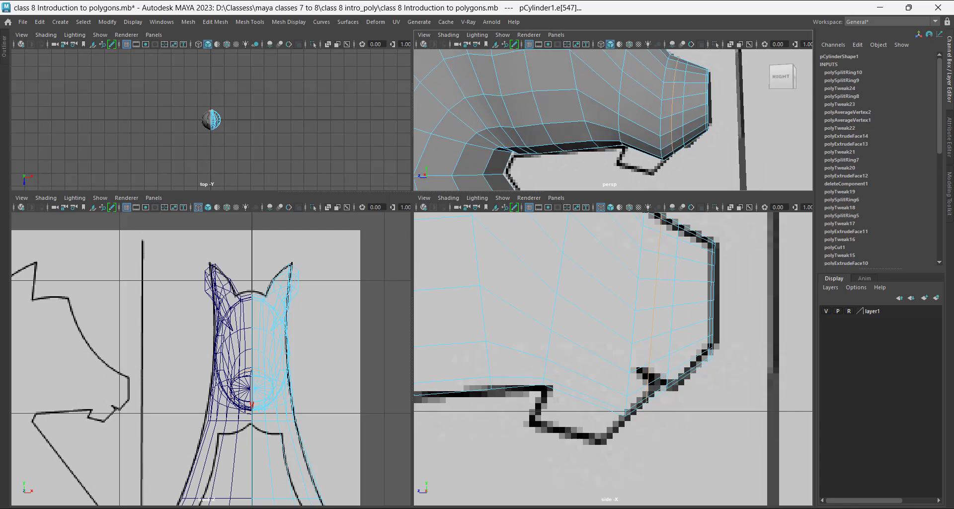
Select the two lower muzzle vertices beside the mouth corner of the reference outline in the side view.
scroll(646, 368, "up", 3)
middle_click_drag(646, 368, 638, 341, "alt")
key("space")
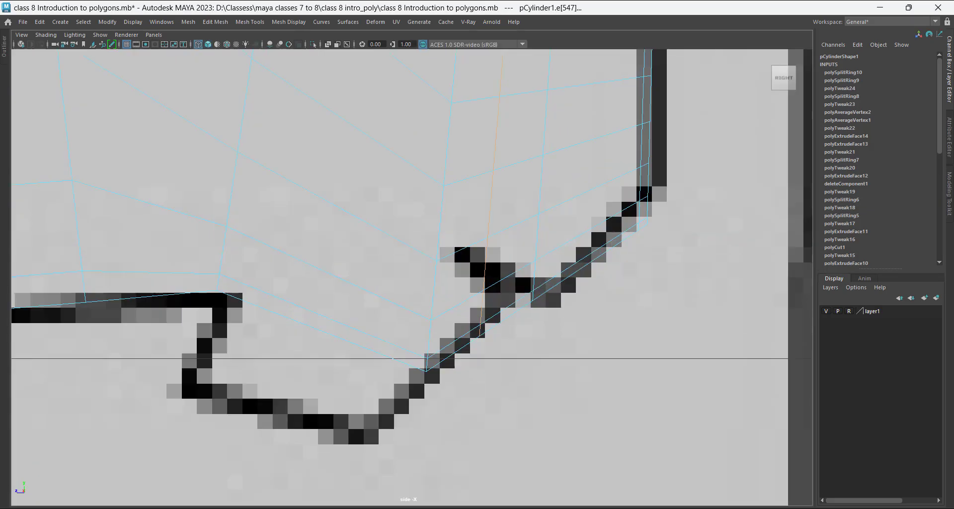
scroll(419, 276, "down", 6)
scroll(420, 276, "up", 1)
scroll(420, 277, "up", 8)
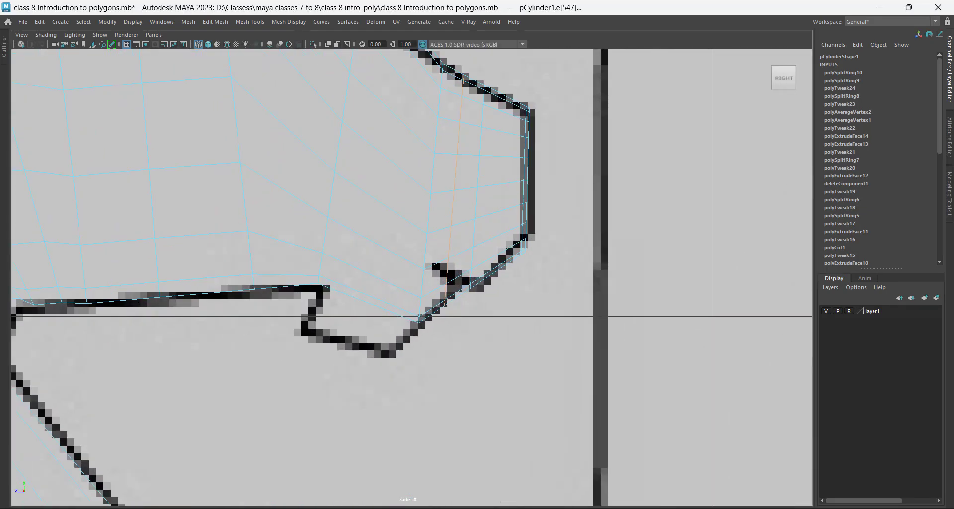
right_click_drag(479, 223, 450, 224)
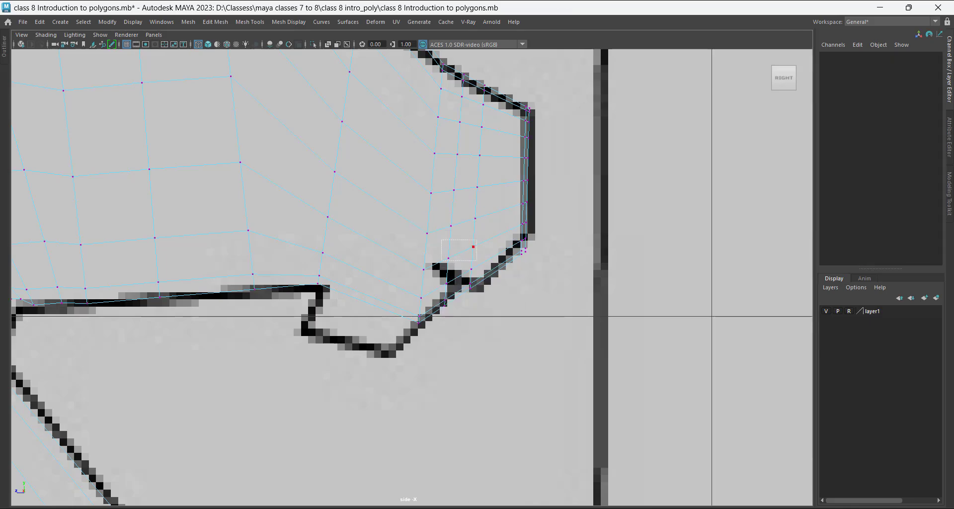
key("space")
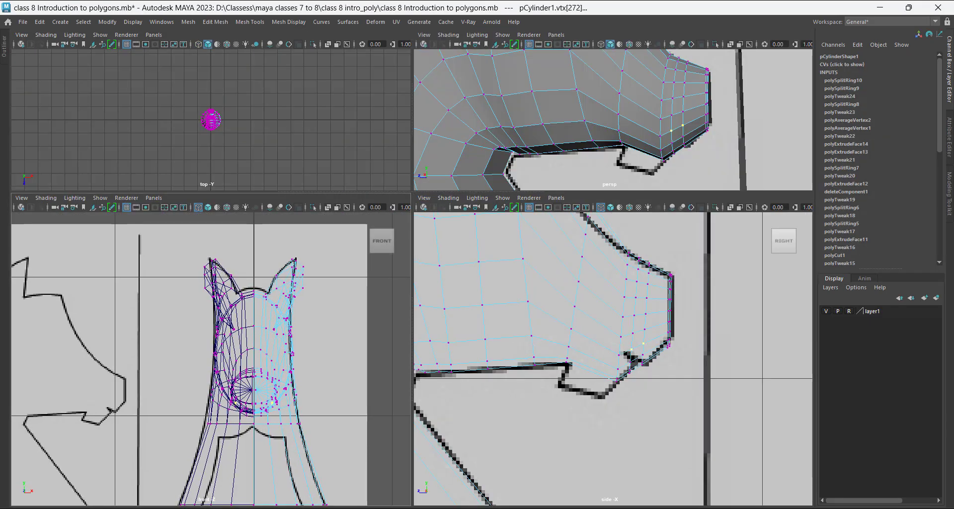
Shade the front view and turn it around to the back side so that it faces the horse's muzzle tip.
scroll(211, 358, "up", 1)
key("5")
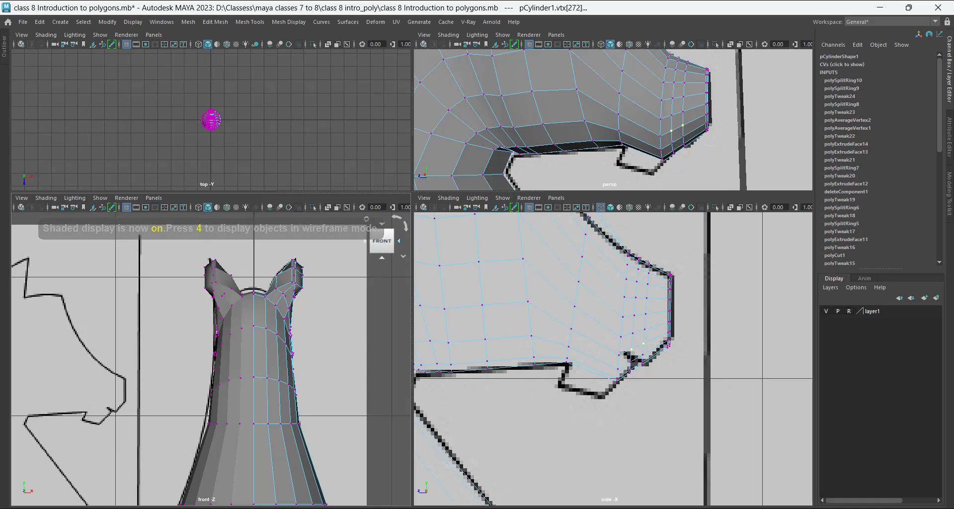
left_click(402, 241)
key("a")
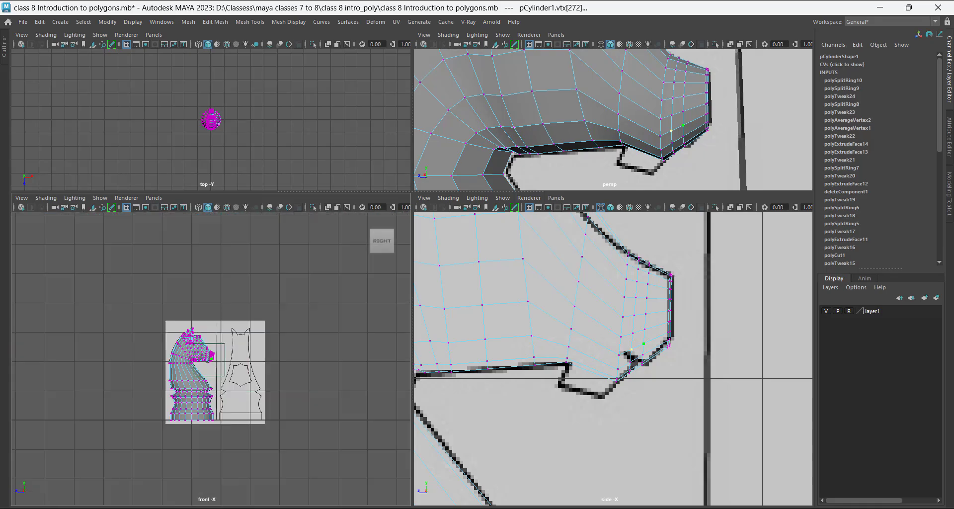
scroll(211, 359, "up", 8)
left_click(401, 241)
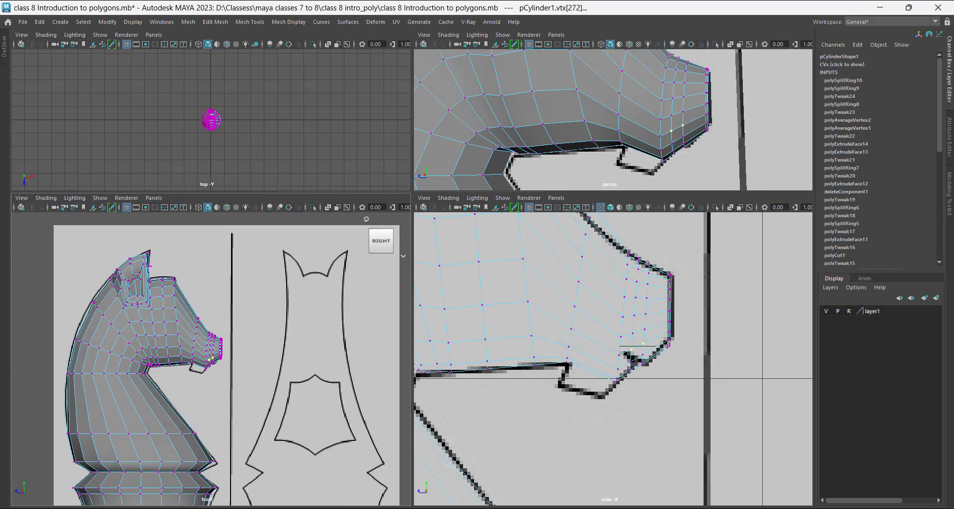
scroll(211, 358, "down", 6)
scroll(211, 358, "down", 9)
scroll(211, 359, "up", 4)
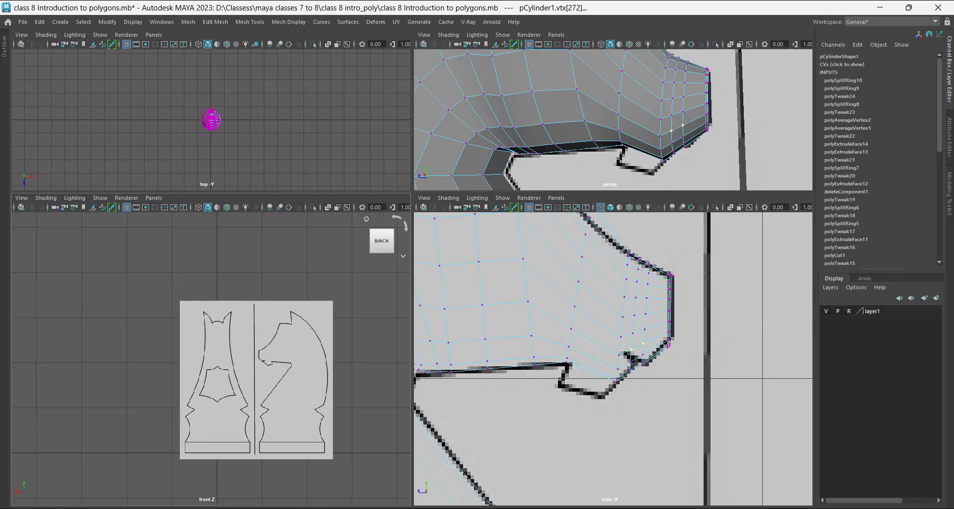
Unlock layer1, move the image plane behind the model to about 2.69 on Z, and set the layer back to reference.
left_click(826, 311)
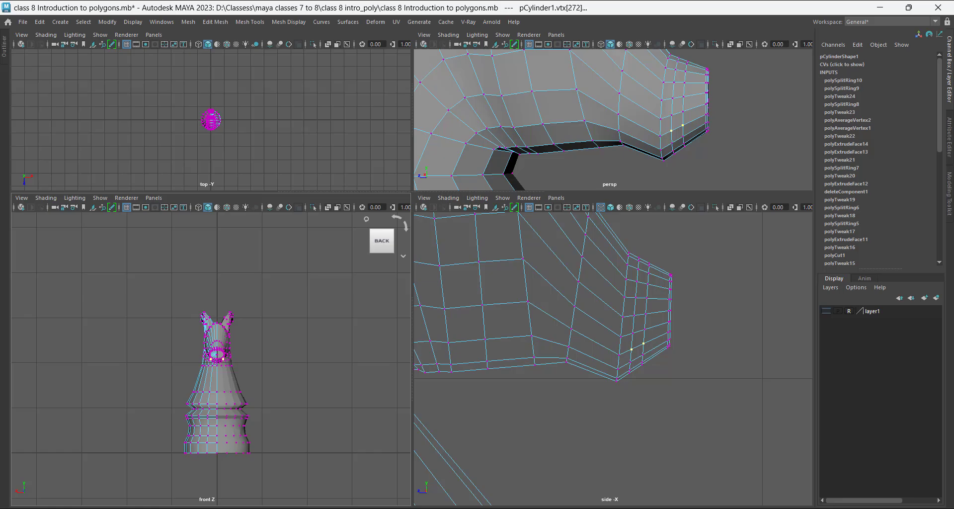
left_click(826, 311)
scroll(631, 119, "down", 12)
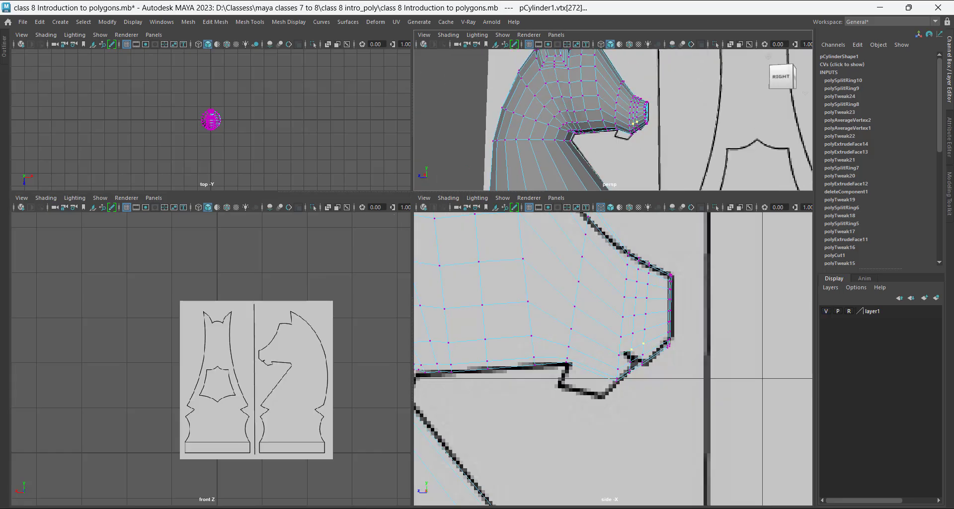
left_click_drag(642, 110, 596, 124, "alt")
scroll(613, 119, "down", 2)
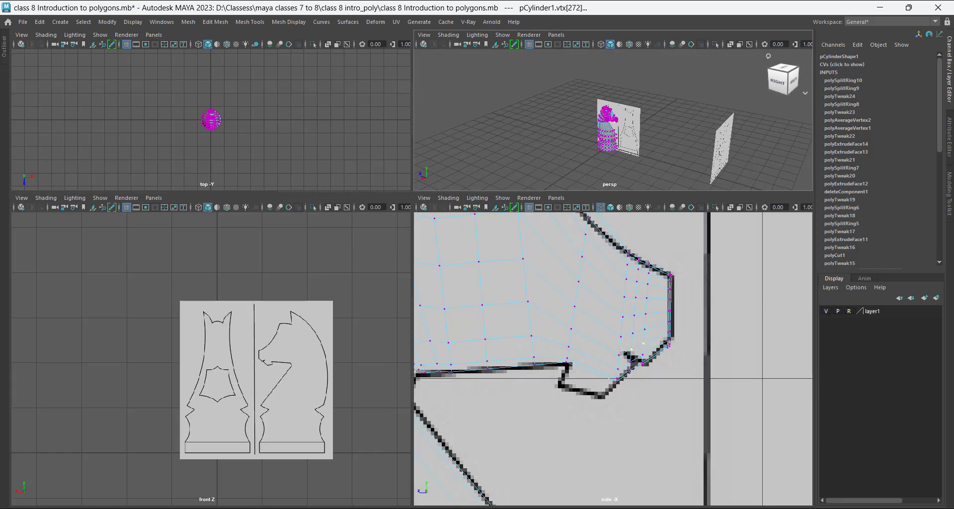
left_click(849, 311)
right_click_drag(711, 144, 756, 110)
left_click(720, 150)
left_click_drag(199, 63, 199, 192)
scroll(209, 357, "up", 8)
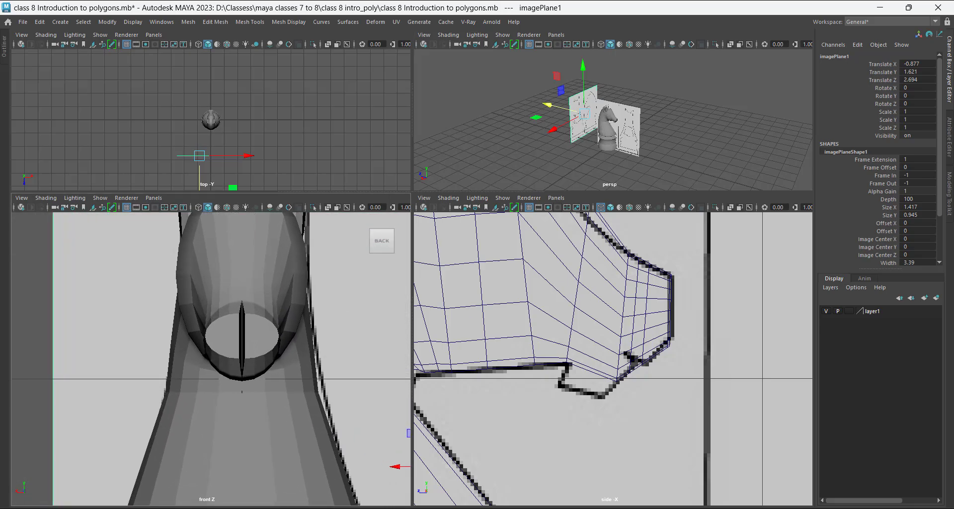
scroll(613, 359, "up", 1)
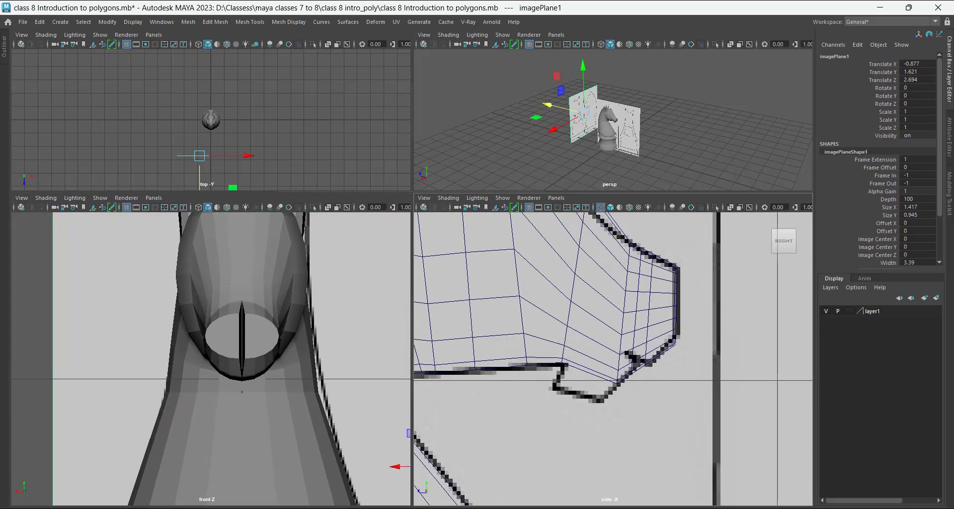
left_click(849, 311)
left_click(849, 311)
Select the vertex ring at the muzzle tip and scale it narrower in width to a nearly circular shape.
right_click_drag(618, 265, 624, 221)
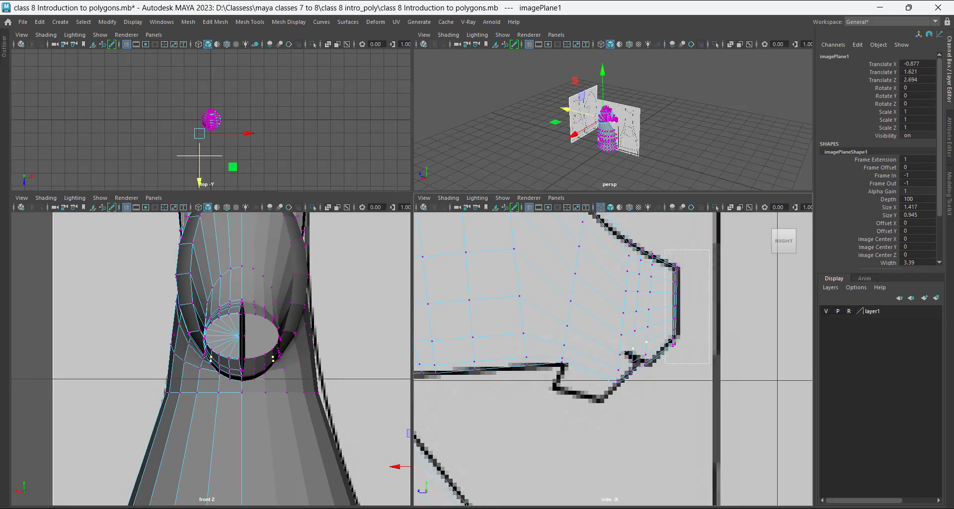
left_click_drag(665, 363, 665, 363)
scroll(211, 358, "up", 2)
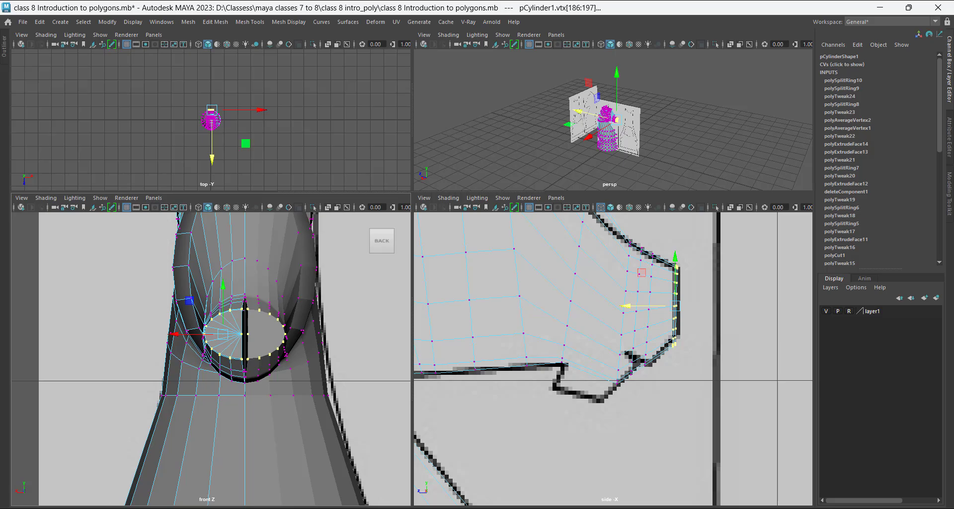
key("r")
left_click_drag(178, 334, 222, 337)
Close the gap above the muzzle tip by moving its two stray vertices along X onto the centre line.
key("w")
scroll(208, 333, "up", 5)
middle_click_drag(222, 337, 192, 401, "alt")
scroll(222, 381, "up", 3)
scroll(212, 359, "up", 3)
left_click(327, 317)
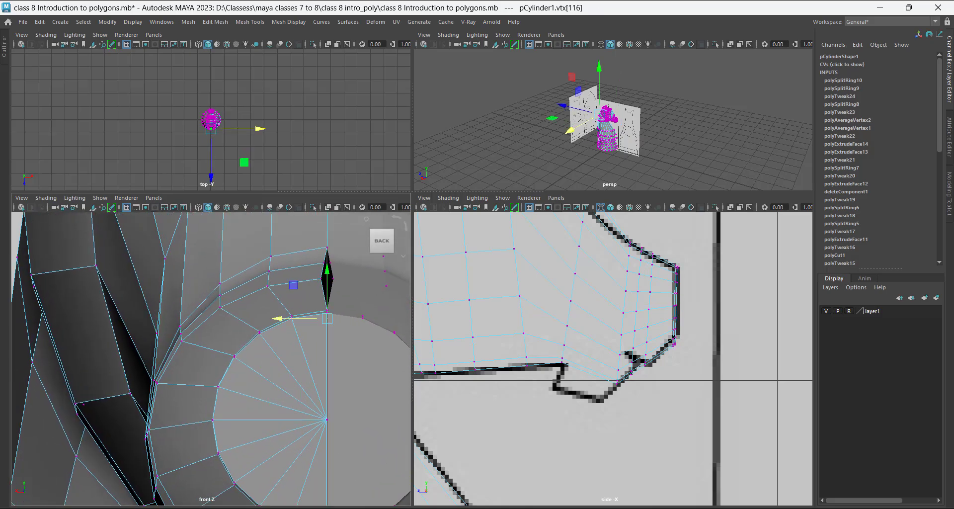
left_click(324, 262)
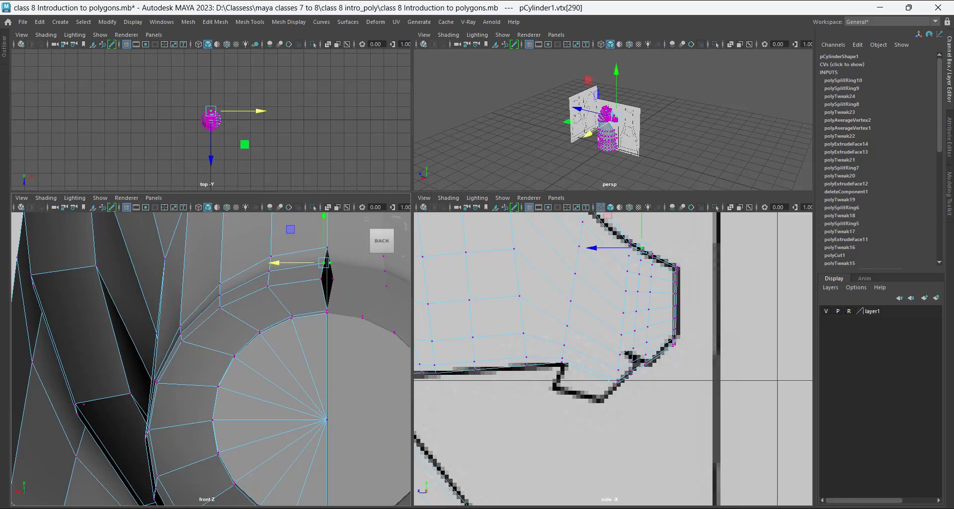
scroll(324, 262, "up", 2)
left_click_drag(299, 256, 301, 255)
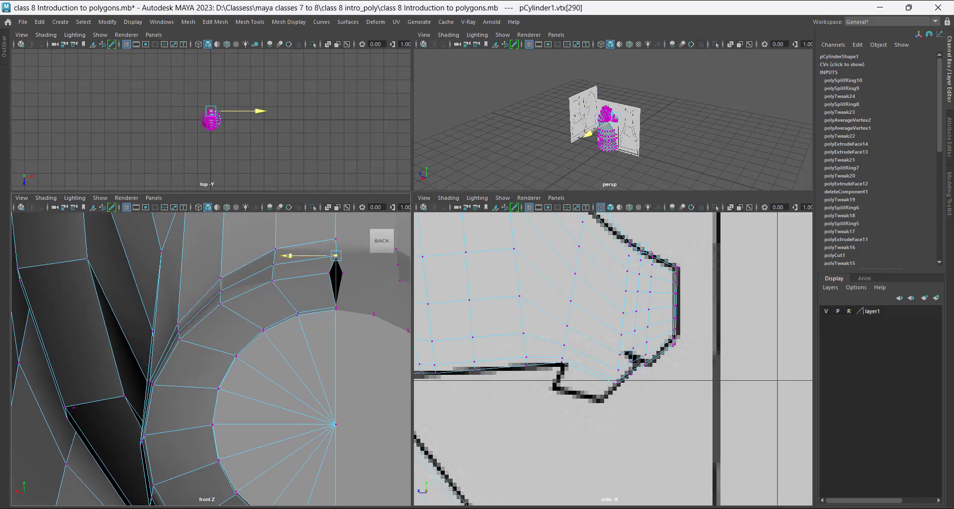
left_click(330, 273)
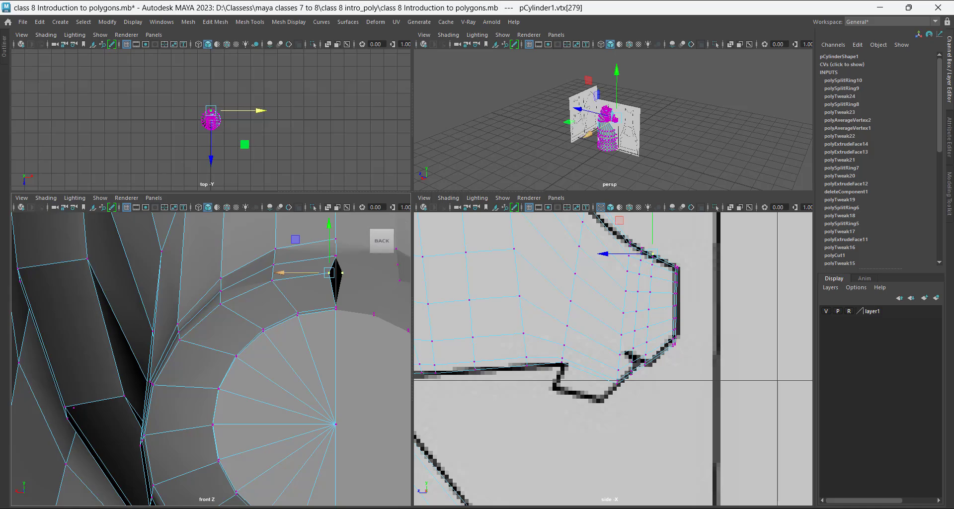
left_click_drag(288, 273, 293, 272)
Move the upper stray vertex of the gap below the muzzle tip along X onto the centre line.
middle_click_drag(318, 462, 299, 302, "alt")
left_click(317, 429)
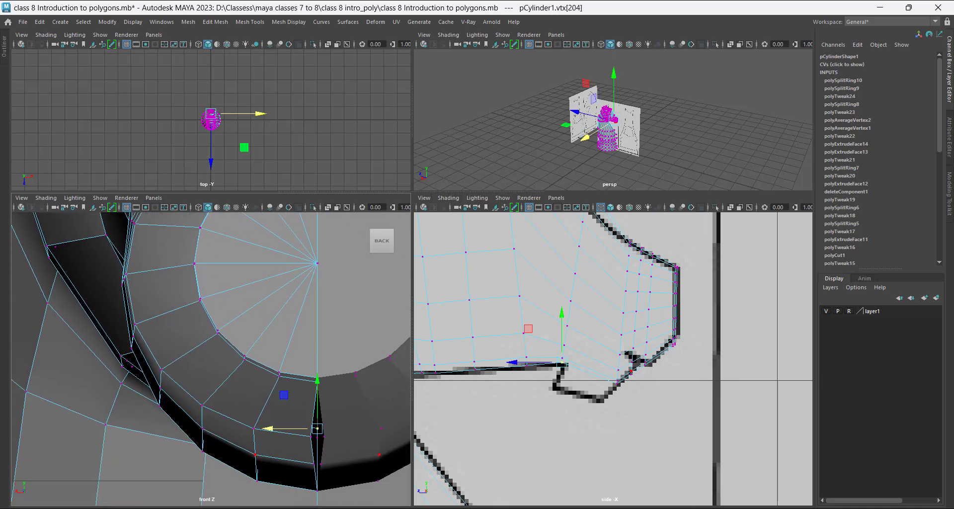
left_click(317, 490)
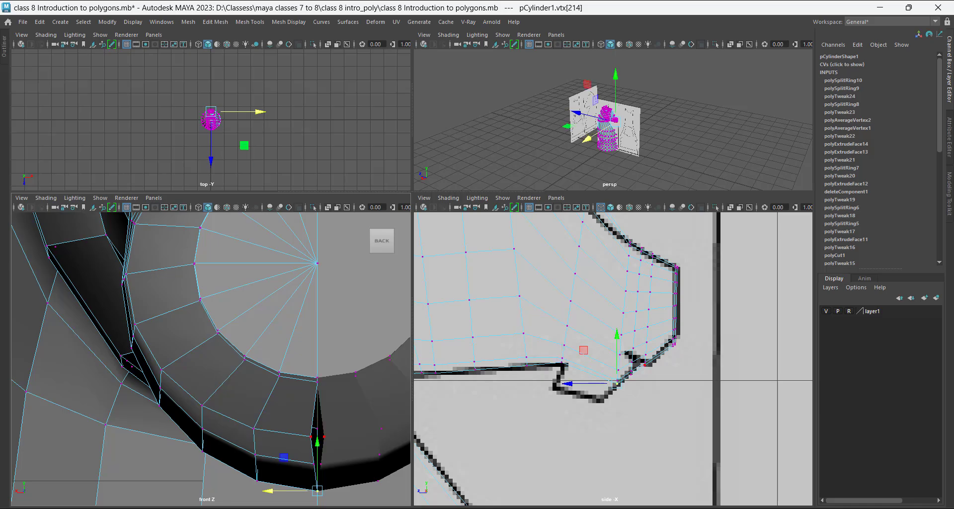
left_click(310, 436)
left_click_drag(631, 137, 591, 119, "alt")
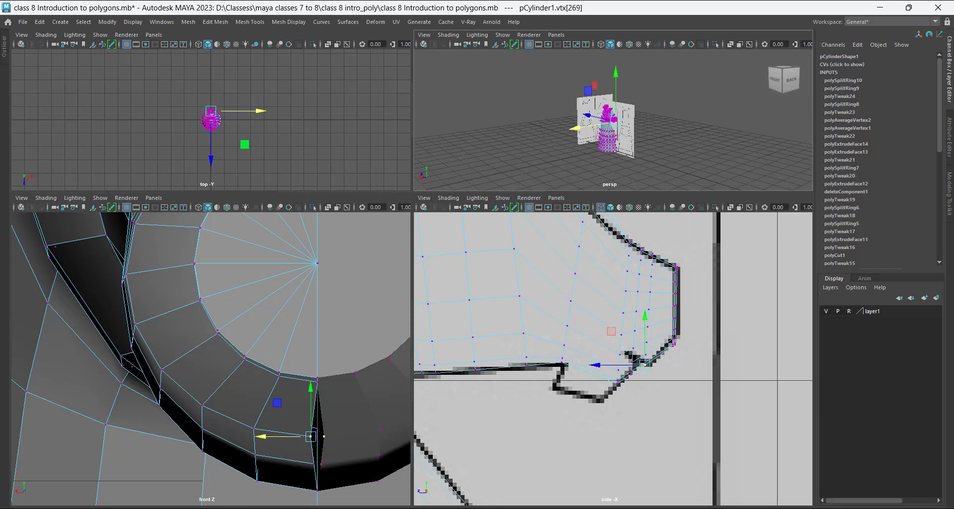
left_click_drag(262, 437, 269, 436)
Move the remaining stray vertex below the muzzle tip along X onto the centre line and return to object mode.
left_click(317, 490)
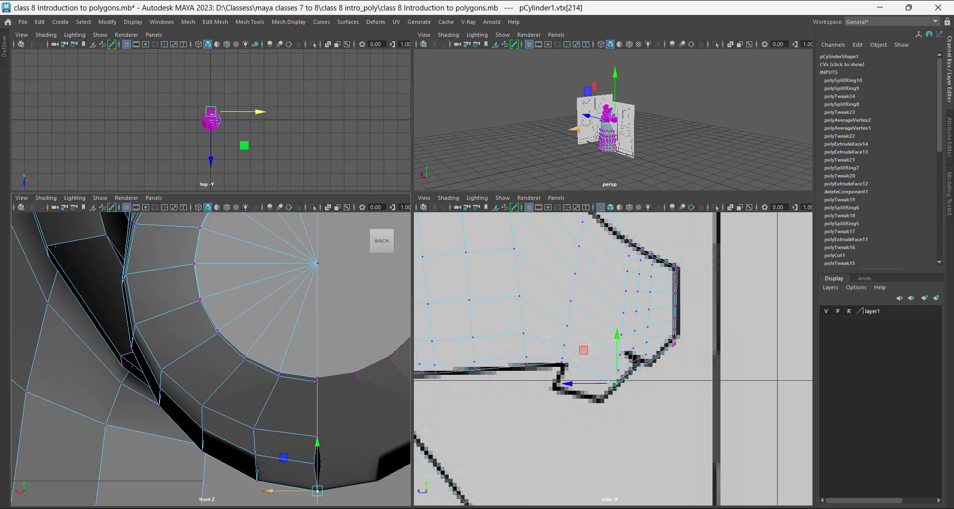
key("F8")
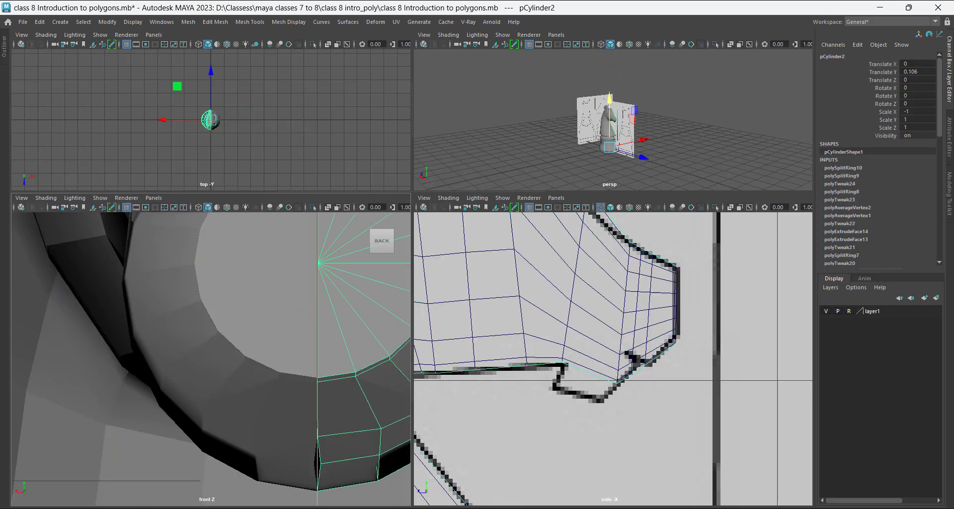
left_click(271, 413)
right_click_drag(308, 236, 249, 236)
left_click(314, 463)
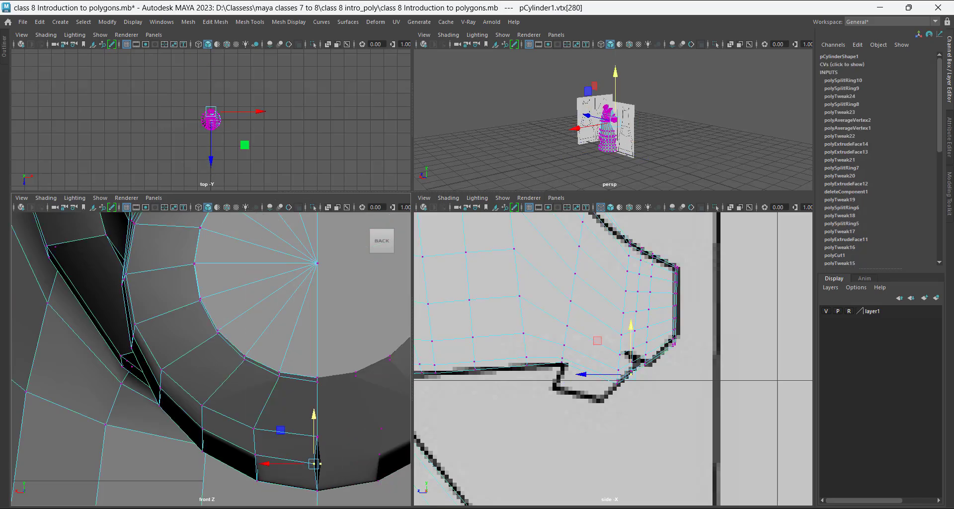
left_click_drag(279, 464, 282, 464)
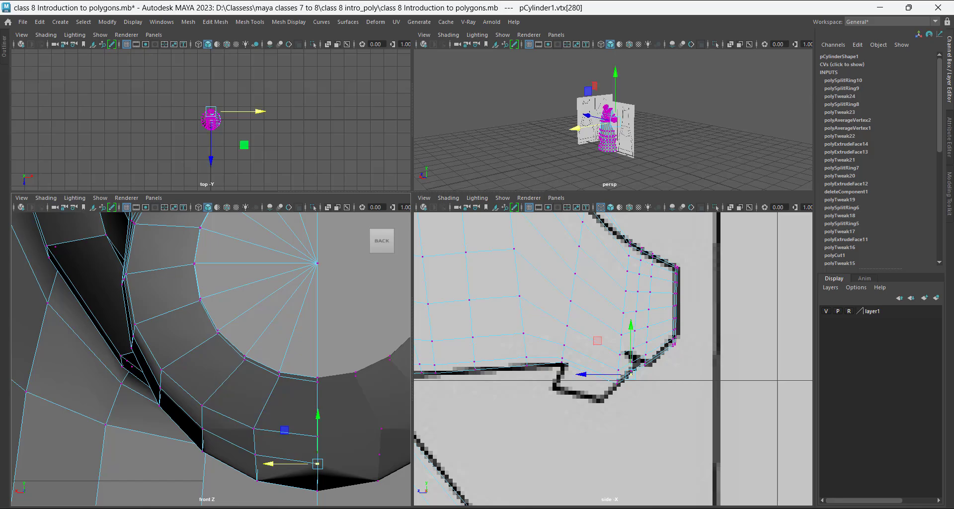
key("f")
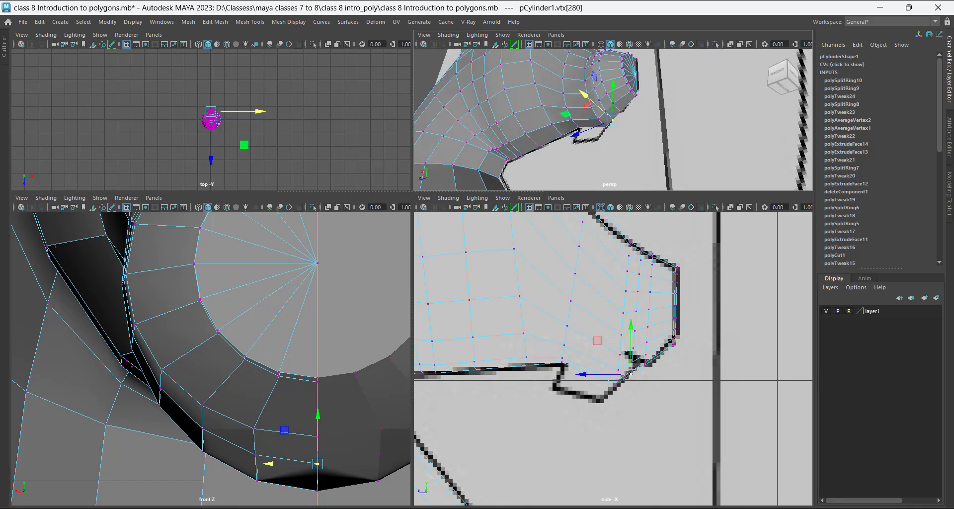
right_click_drag(622, 81, 669, 66)
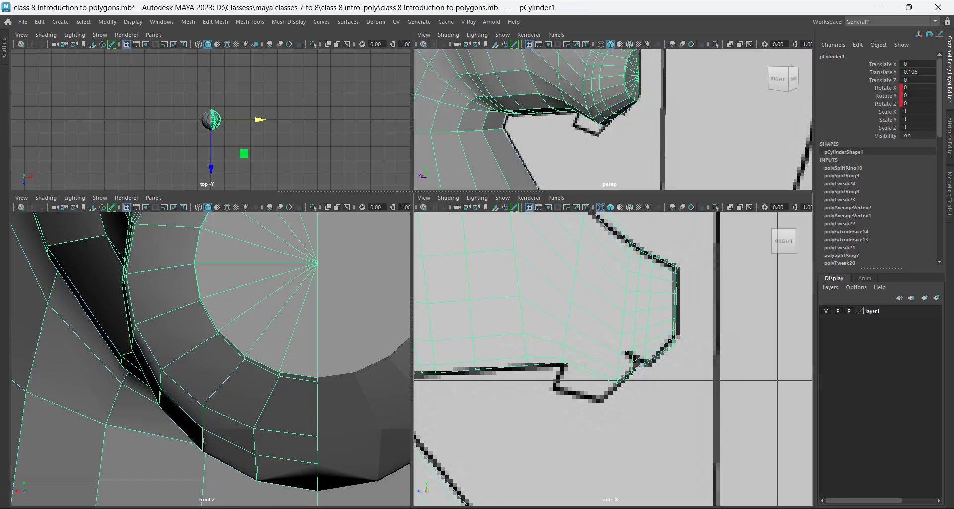
Examine the lower muzzle's edges and vertices around the mouth corner against the reference outline.
scroll(613, 359, "up", 4)
scroll(608, 355, "up", 2)
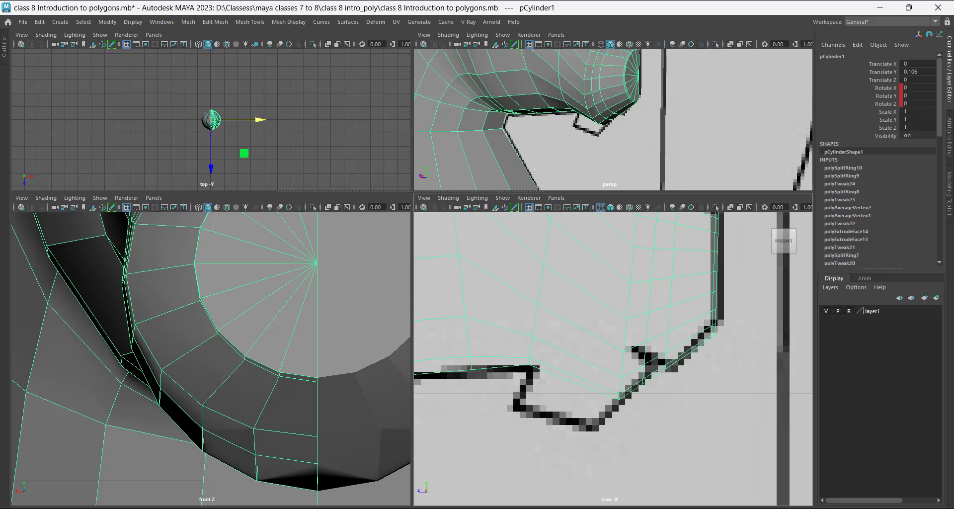
right_click_drag(656, 251, 656, 221)
left_click(645, 351)
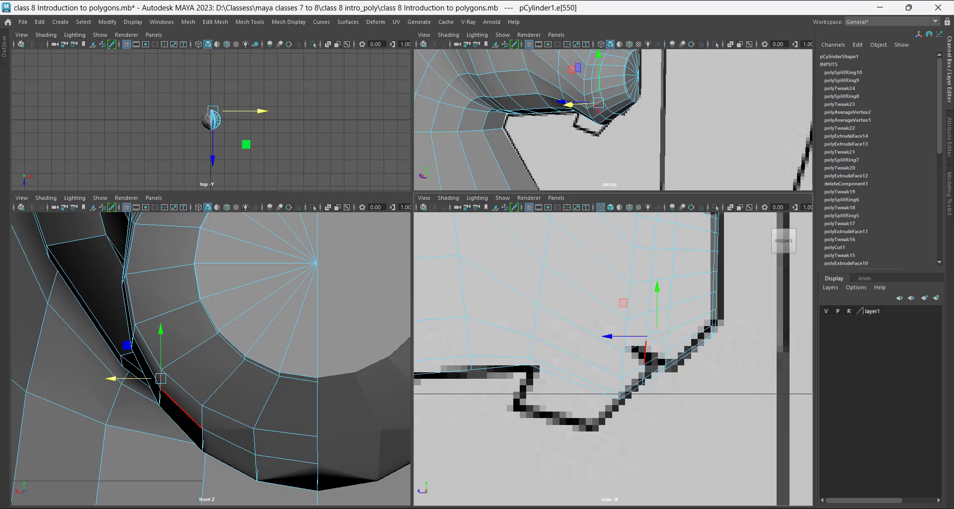
right_click_drag(643, 237, 604, 223)
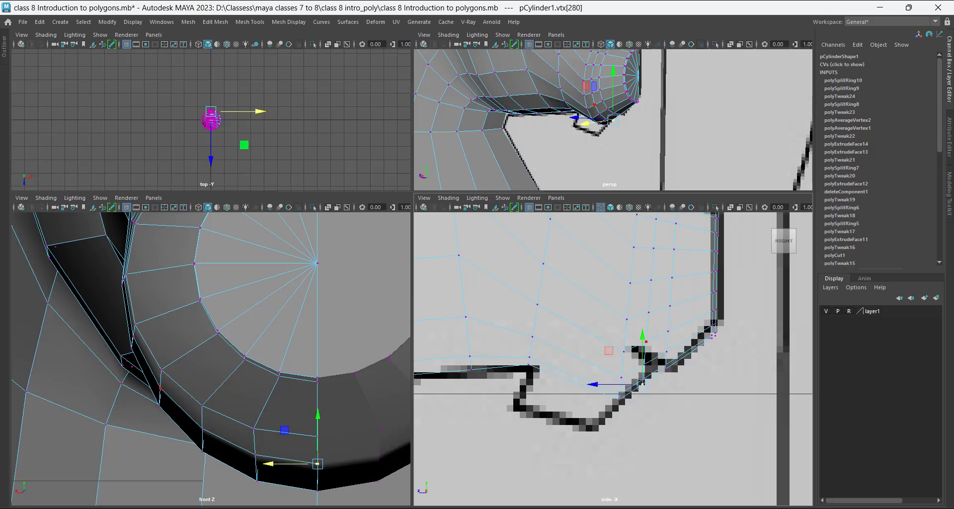
left_click(646, 341)
scroll(647, 342, "up", 2)
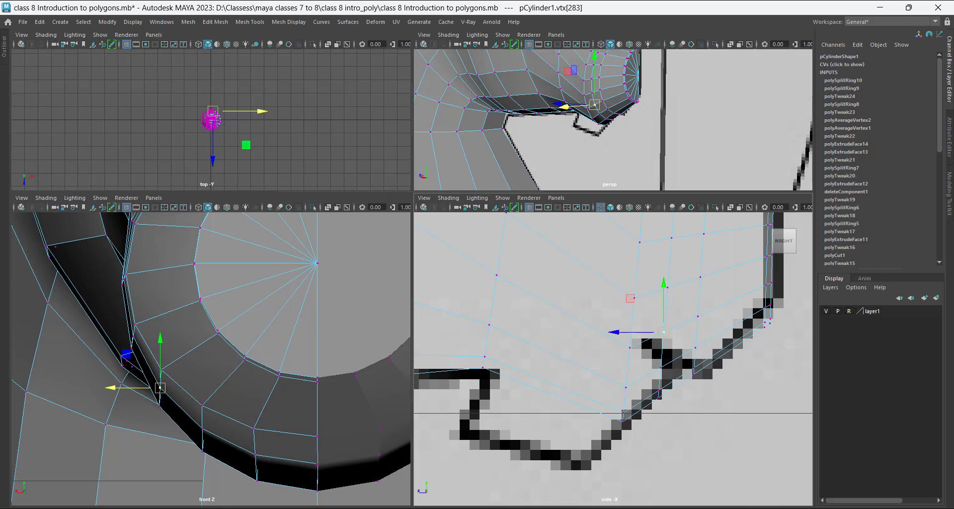
left_click_drag(599, 78, 628, 80, "alt")
middle_click_drag(627, 80, 635, 125, "alt")
right_click_drag(635, 126, 661, 128, "alt")
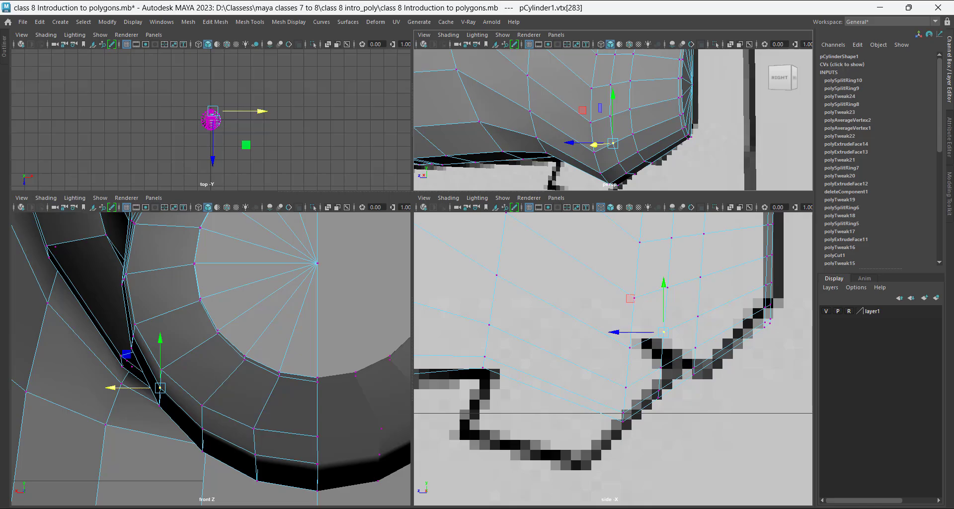
Extrude the muzzle's underside face beside the centre line down to the chin of the reference outline.
right_click_drag(560, 222, 560, 251)
left_click(554, 356)
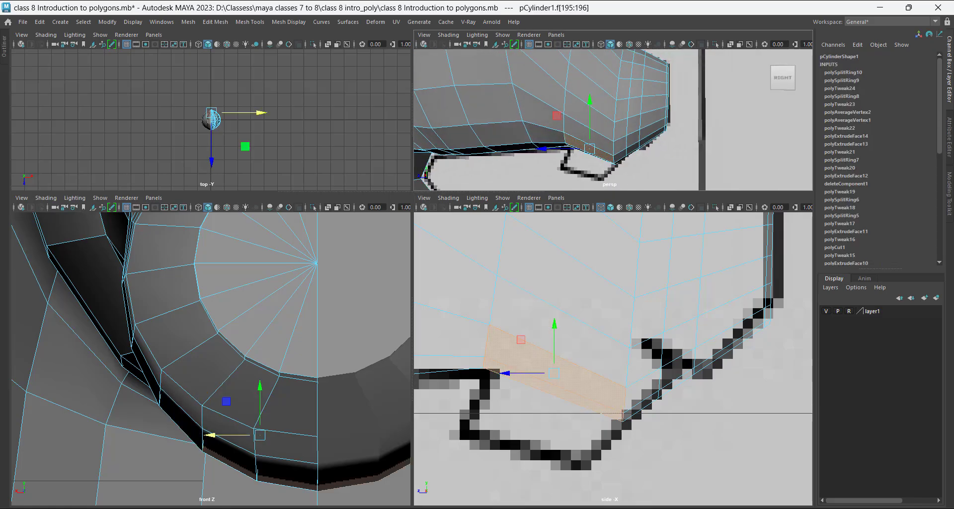
left_click_drag(616, 164, 620, 100, "alt")
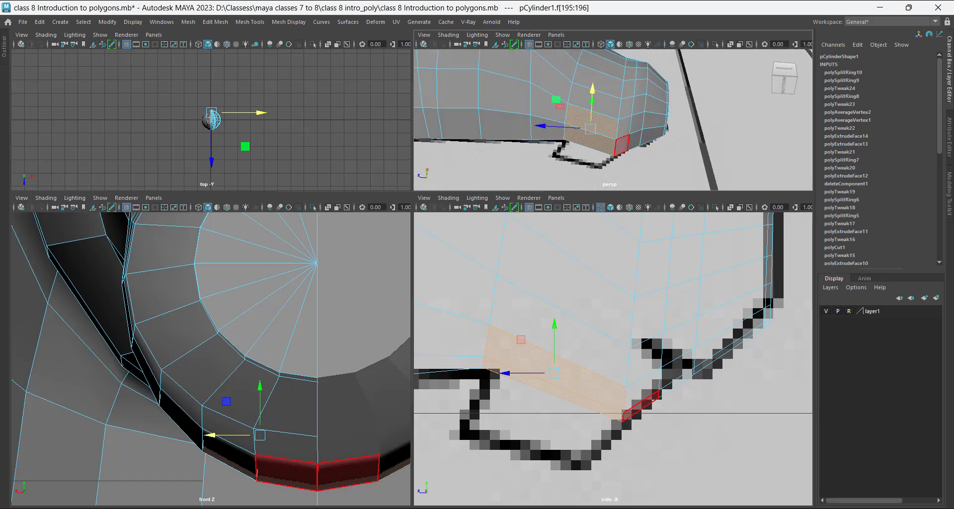
left_click(298, 472)
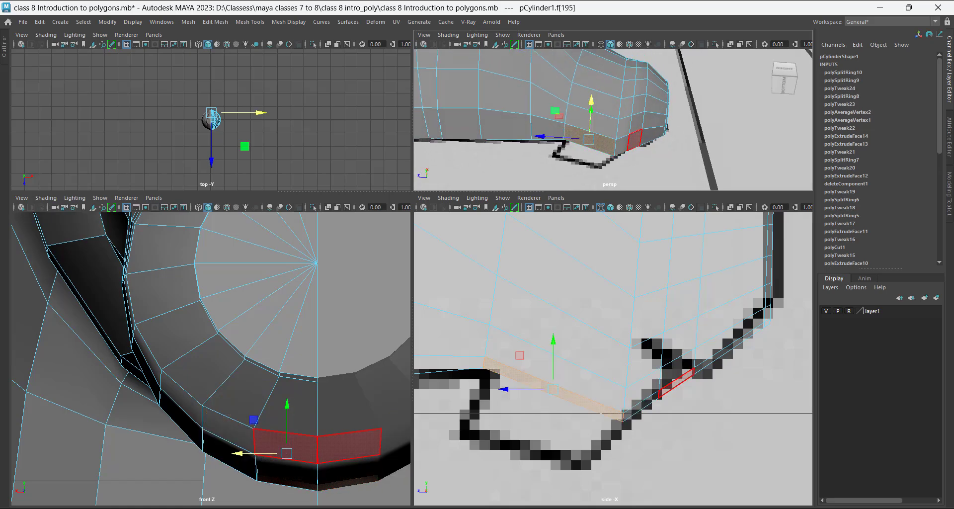
left_click_drag(635, 141, 624, 132, "alt")
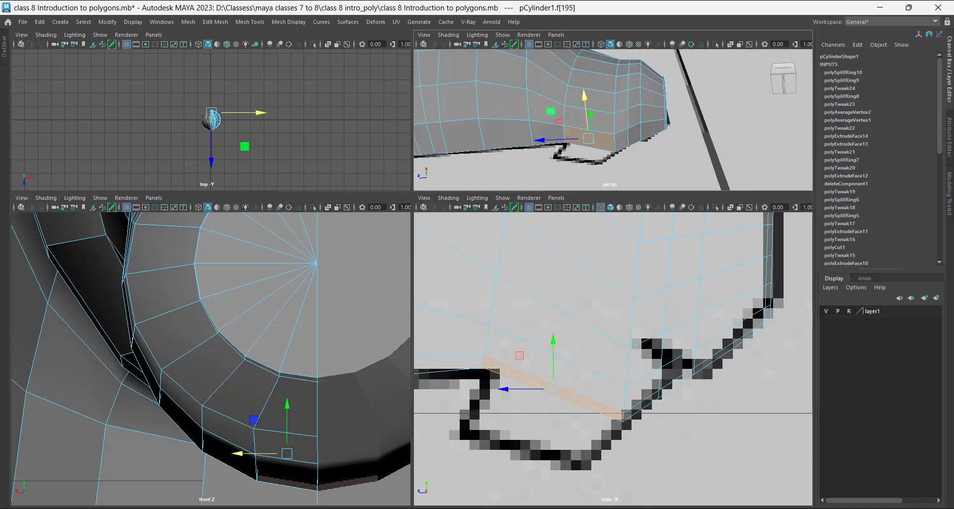
key("ctrl+e")
left_click_drag(551, 389, 528, 441)
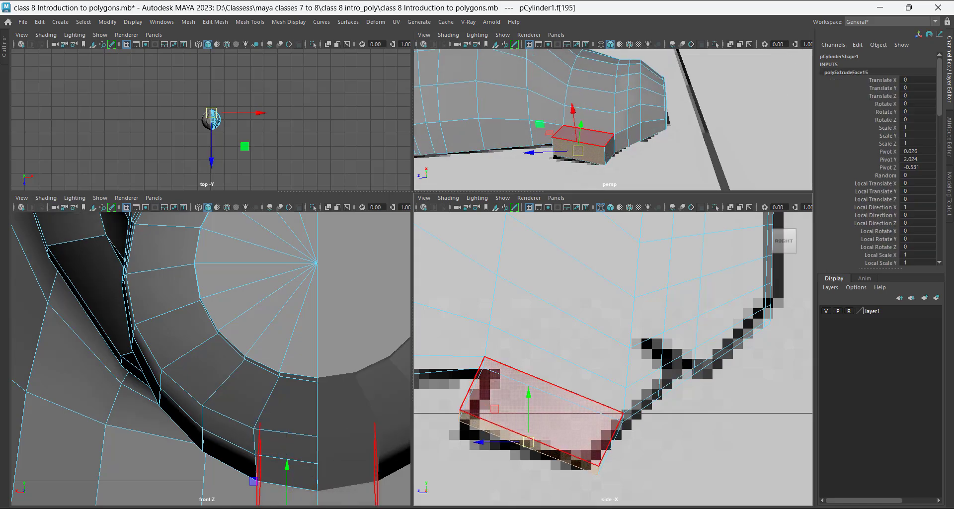
left_click_drag(581, 78, 526, 63, "alt")
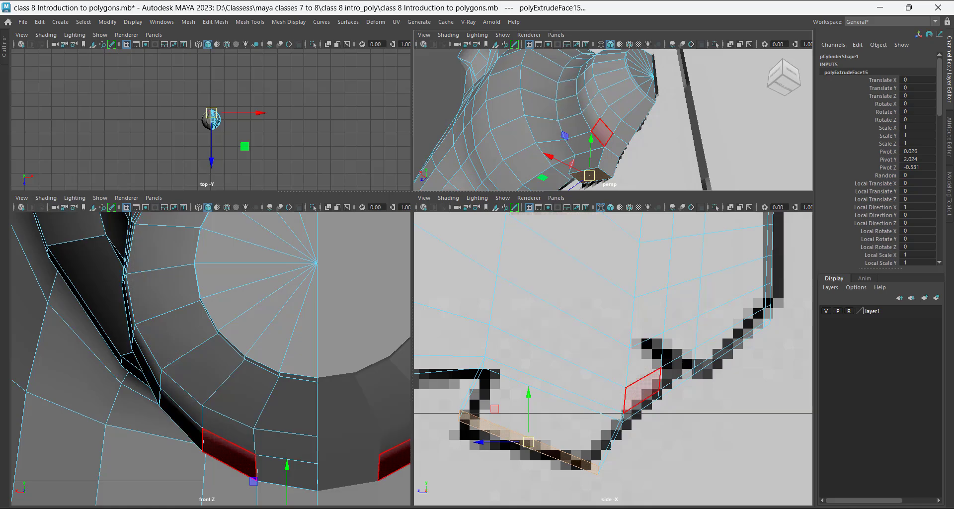
Move the rear and front corner vertices of the chin extrusion onto the reference outline in the side view.
left_click_drag(603, 133, 605, 163, "alt")
scroll(211, 359, "down", 10)
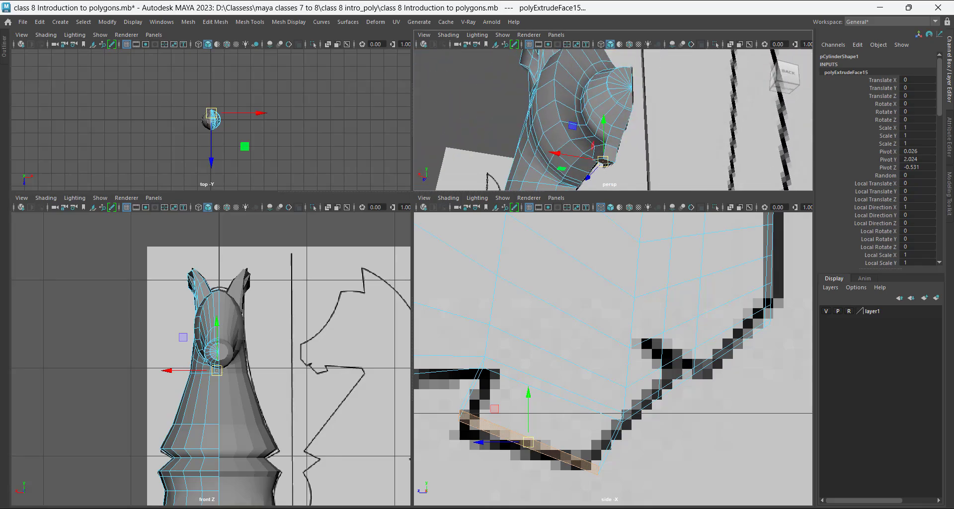
left_click(826, 311)
mouse_move(604, 132)
left_mouse_down("alt")
mouse_move(572, 137)
mouse_move(627, 122)
mouse_move(669, 125)
mouse_move(614, 124)
left_mouse_up("alt")
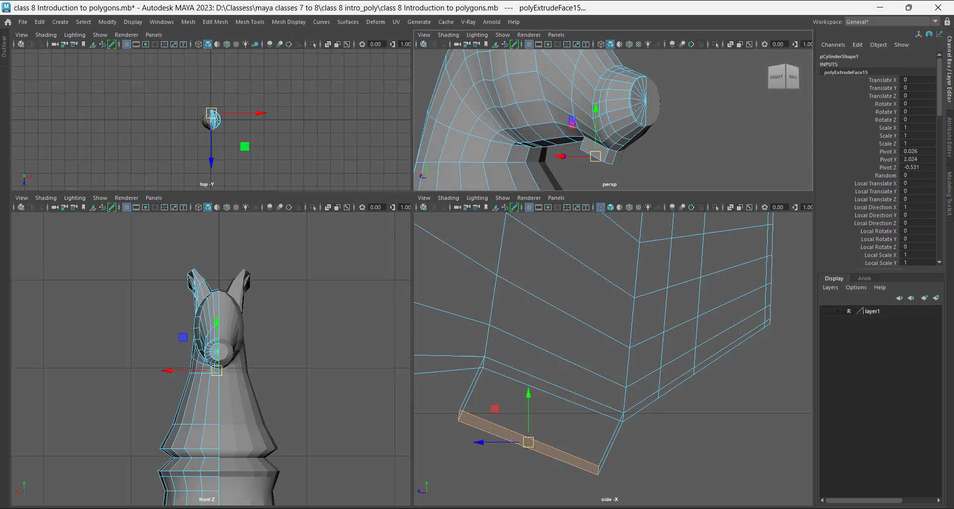
left_click(826, 311)
scroll(552, 392, "up", 1)
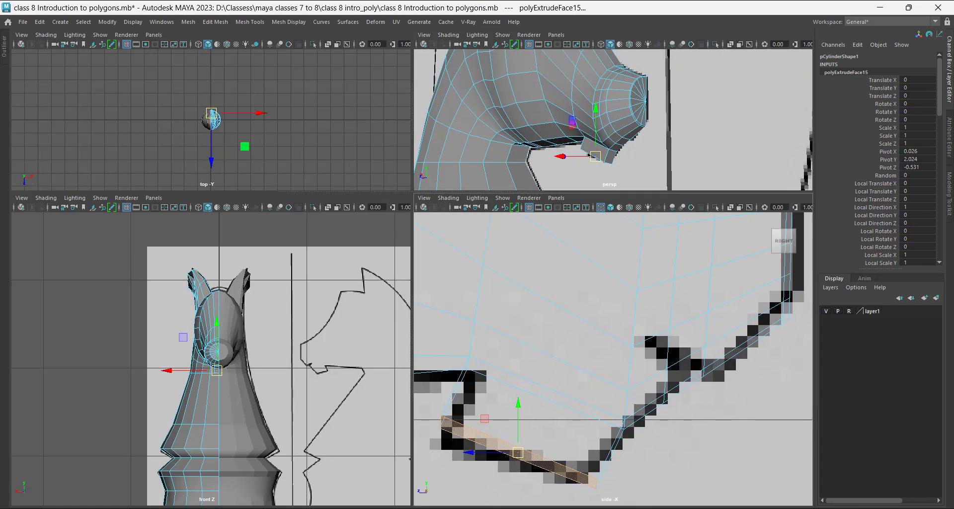
middle_click_drag(497, 405, 548, 379, "alt")
right_click(541, 378)
right_click_drag(540, 223, 492, 223)
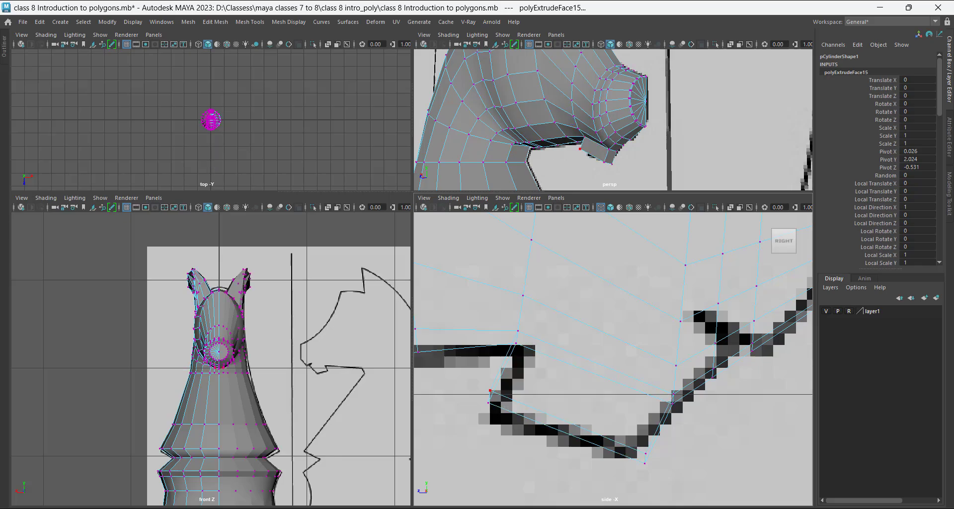
left_click_drag(482, 385, 502, 410)
key("w")
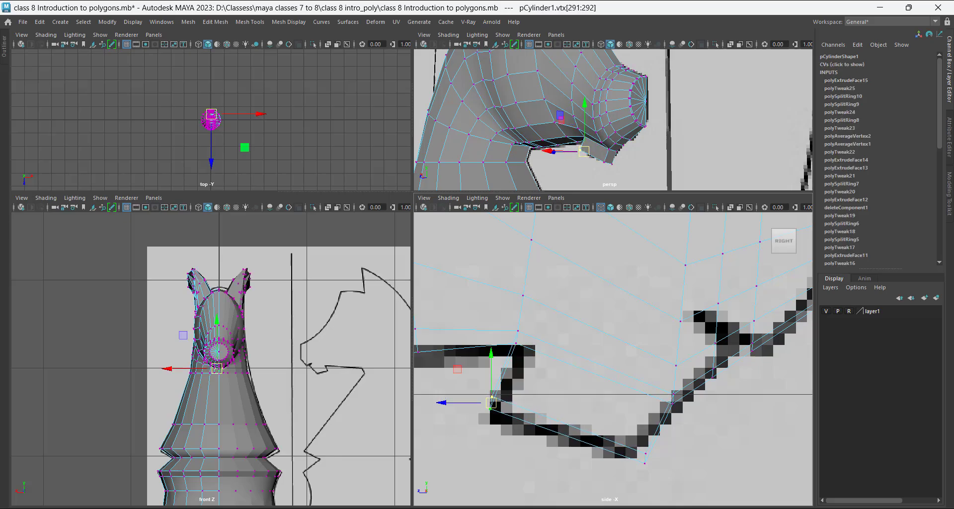
left_click_drag(650, 459, 589, 458)
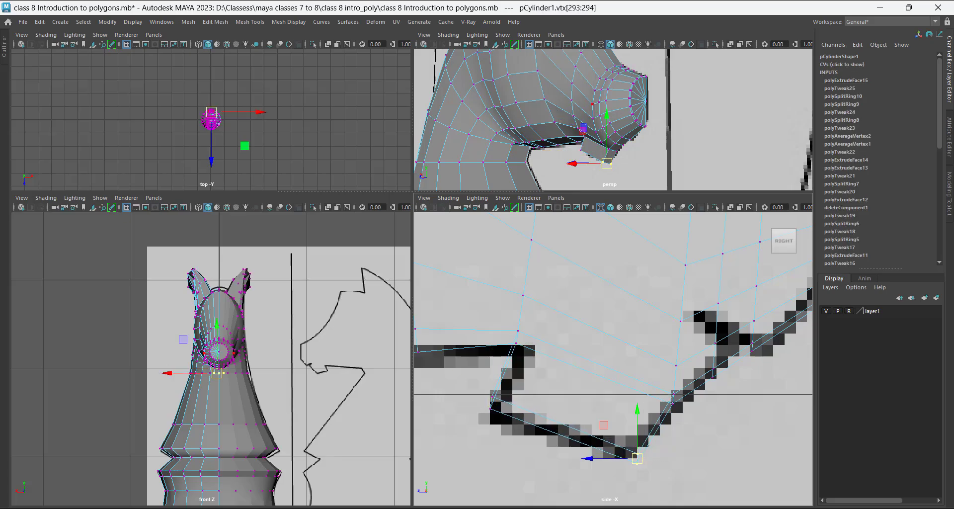
Leave vertex editing, enlarge the perspective view to full size and turn off the mesh's smooth preview.
left_click_drag(595, 102, 637, 87, "alt")
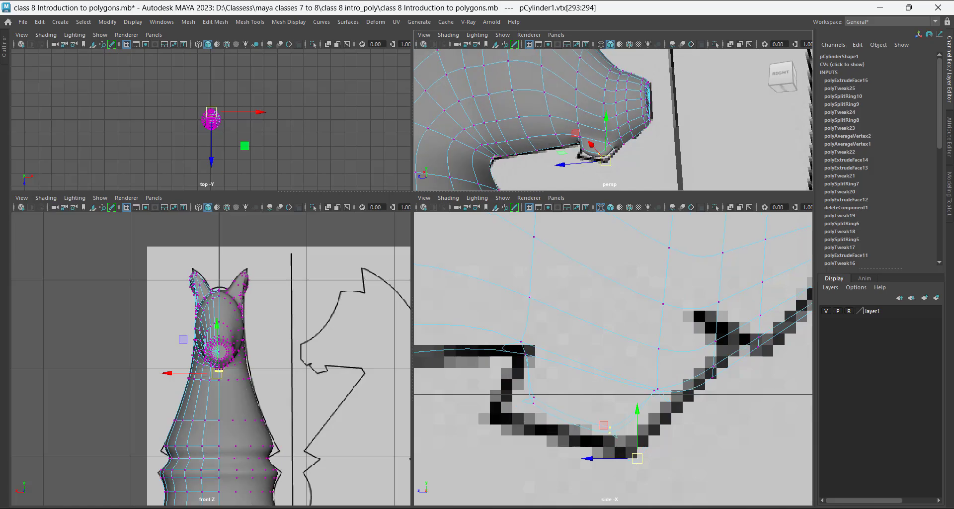
right_click_drag(597, 146, 679, 95)
key("space")
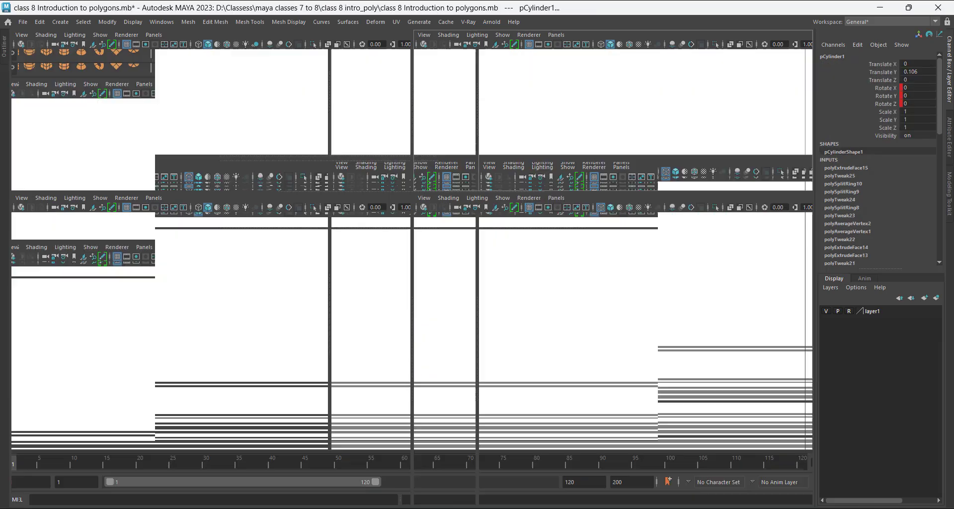
middle_click_drag(398, 308, 425, 293, "alt")
key("1")
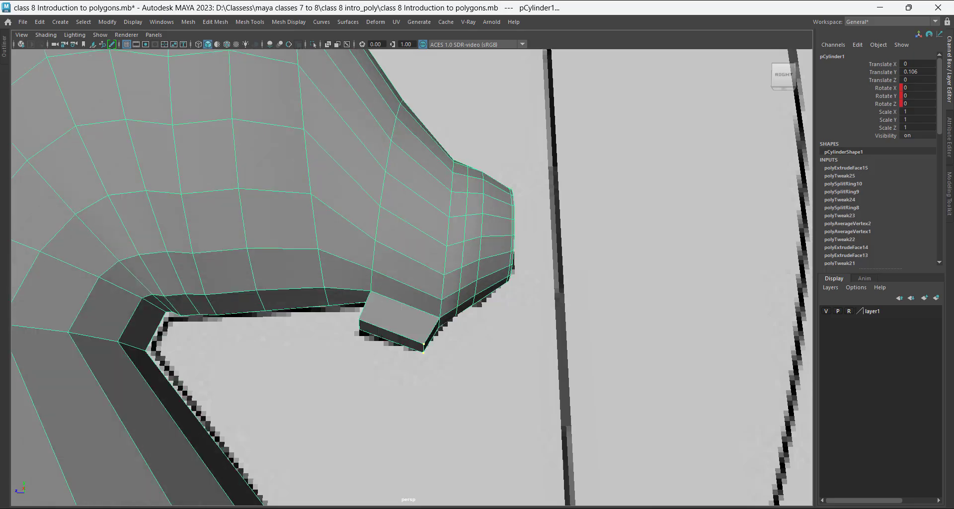
Insert an edge loop around the chin extrusion close to its lower edge.
left_click_drag(424, 292, 429, 333, "alt")
right_click_drag(448, 231, 495, 208)
scroll(449, 278, "up", 2)
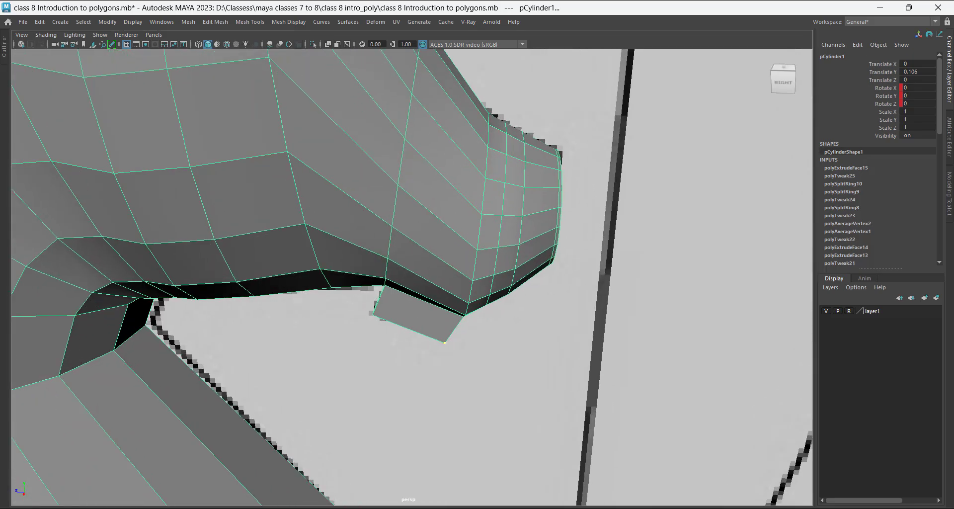
left_click_drag(448, 278, 450, 238, "alt")
scroll(450, 238, "up", 1)
mouse_move(469, 261)
right_mouse_down("shift")
mouse_move(450, 271)
mouse_move(497, 248)
mouse_move(468, 261)
right_mouse_up("shift")
right_click_drag(466, 224, 549, 177)
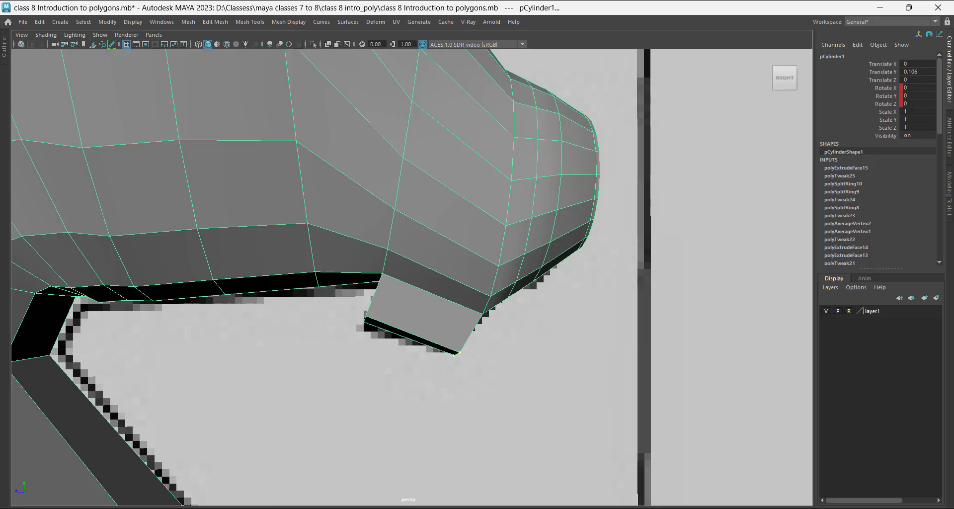
right_click_drag(485, 239, 531, 195, "shift")
right_click_drag(485, 239, 423, 248, "shift")
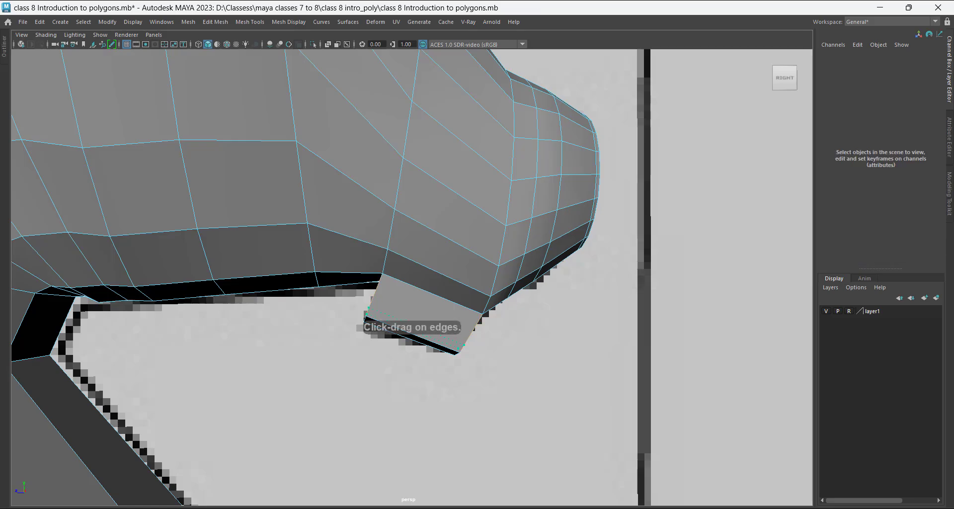
left_click_drag(463, 346, 463, 346)
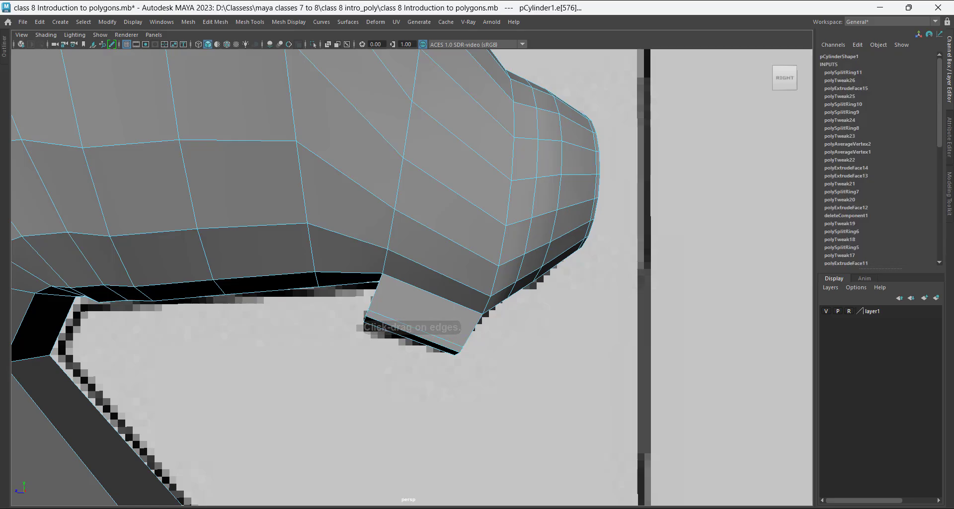
Check the chin in smooth preview and hide the reference image layer.
right_click_drag(463, 343, 474, 343, "alt")
key("3")
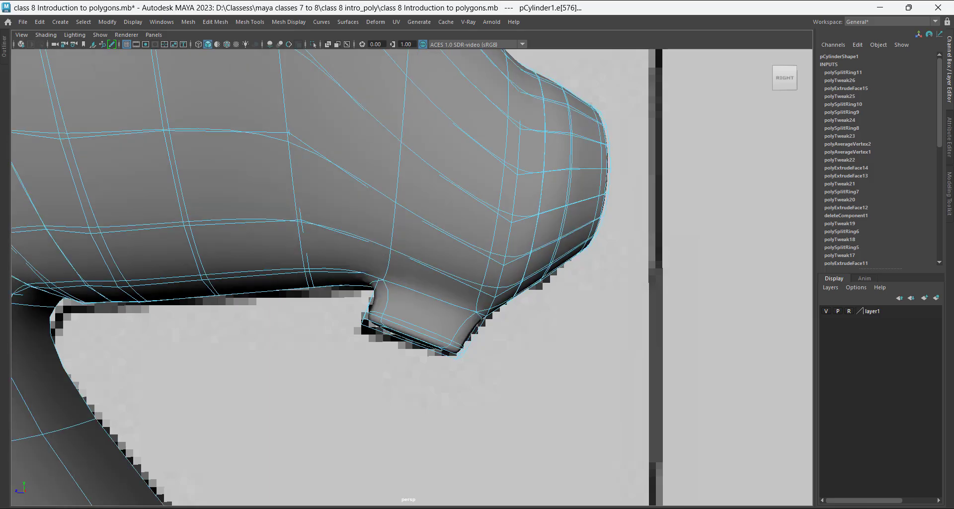
left_click_drag(475, 343, 338, 306, "alt")
left_click(826, 311)
scroll(468, 221, "up", 2)
key("1")
Hide the mirrored half of the horse head in object mode.
right_click(468, 221)
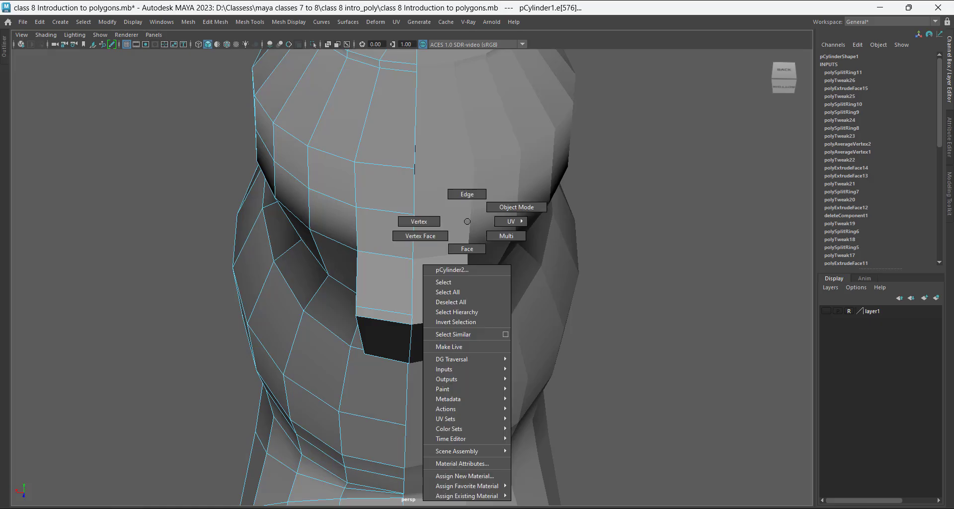
right_click_drag(467, 221, 516, 207)
left_click(514, 209)
key("h")
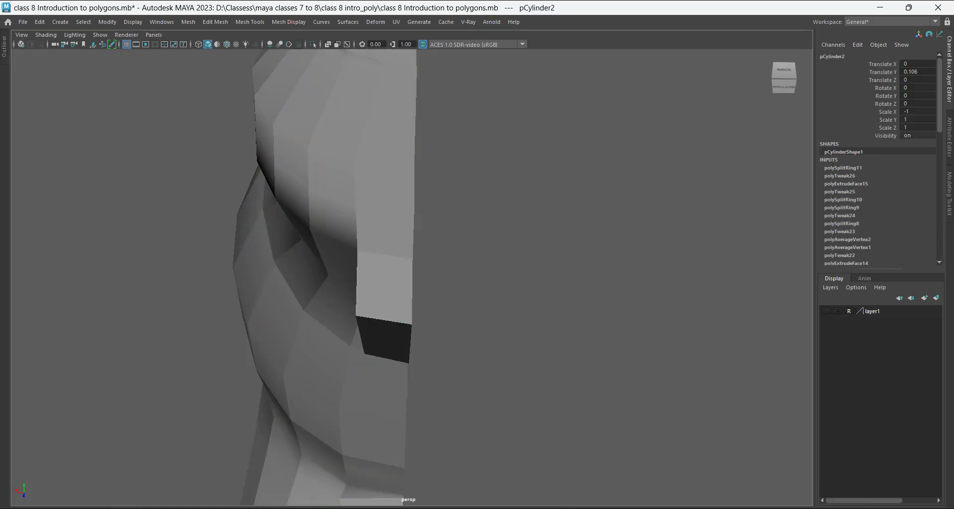
Delete the two inner faces of the chin extrusion along the centre seam.
left_click_drag(515, 209, 398, 224, "alt")
right_click_drag(399, 223, 399, 251)
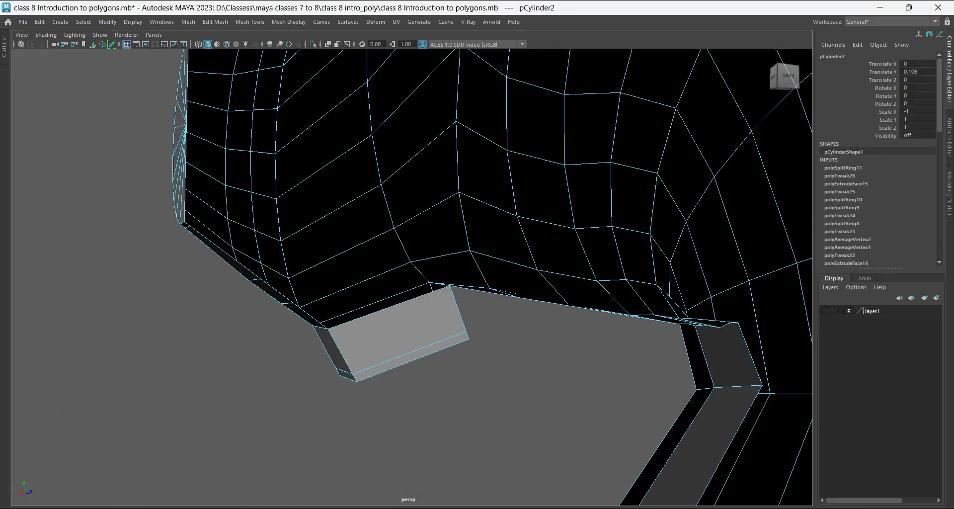
scroll(439, 222, "up", 3)
right_click_drag(439, 222, 425, 249)
left_click(416, 338)
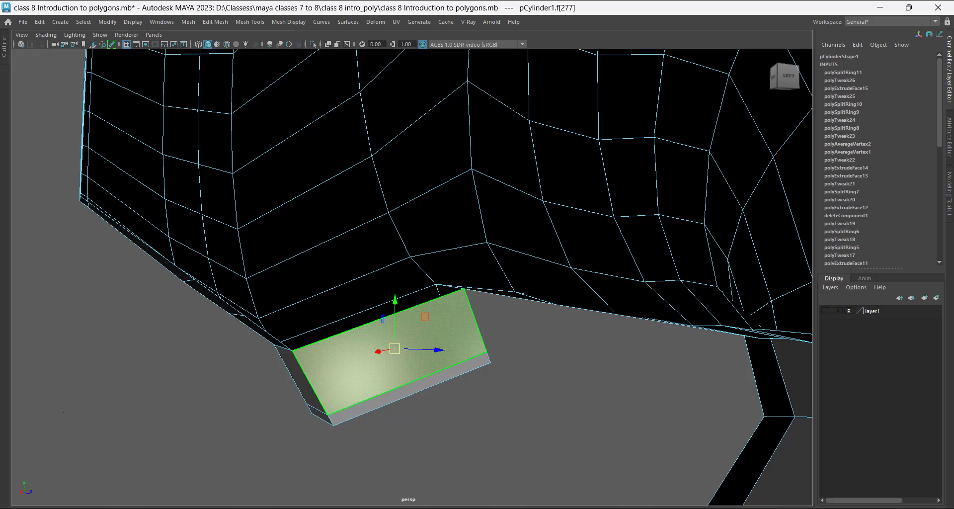
key("Delete")
left_click(412, 390)
key("Delete")
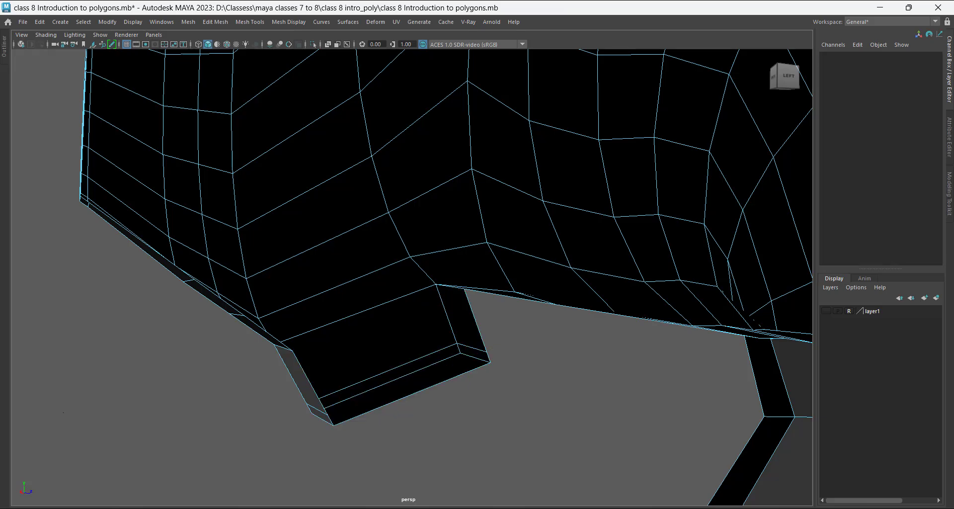
Show the mirrored half again, inspect the chin in smooth preview and return to object mode.
left_click_drag(412, 390, 361, 401, "alt")
left_click_drag(530, 330, 399, 348, "alt")
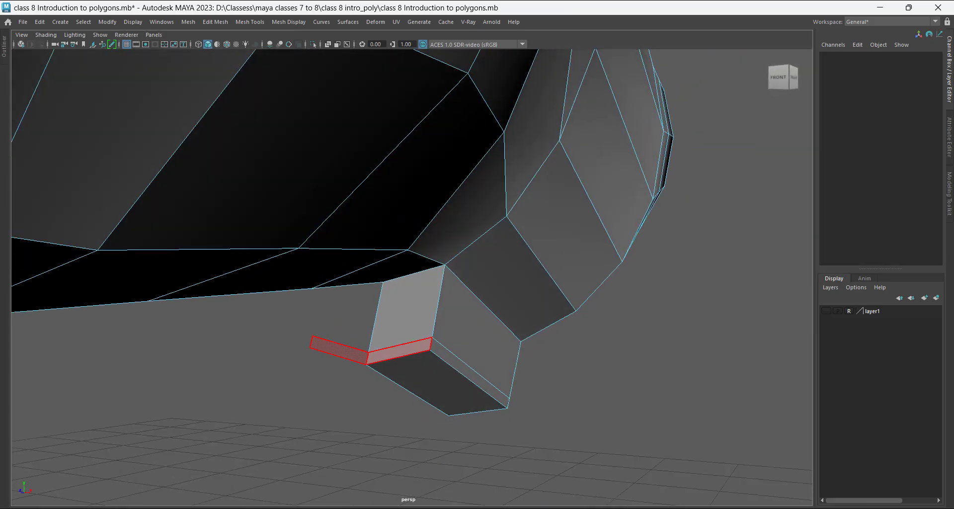
left_click(400, 351)
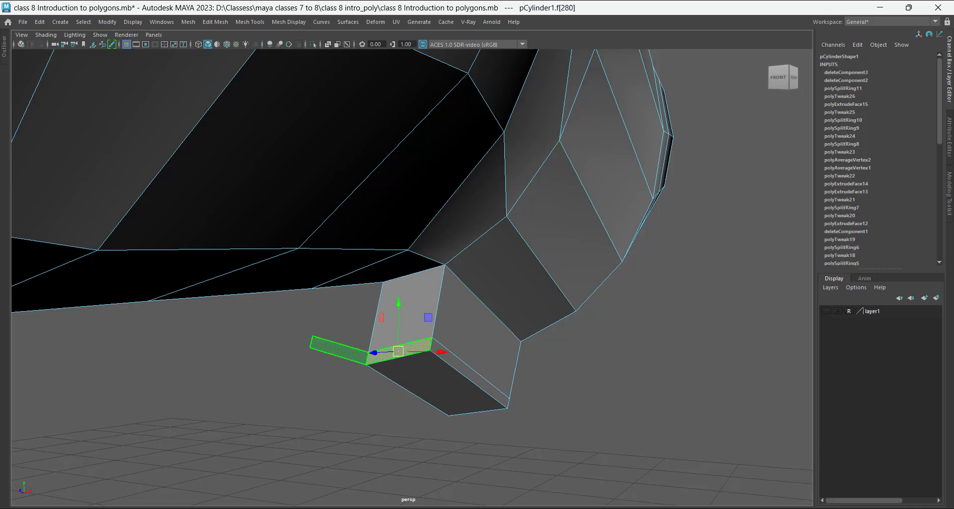
left_click_drag(433, 381, 688, 361, "alt")
scroll(671, 361, "down", 4)
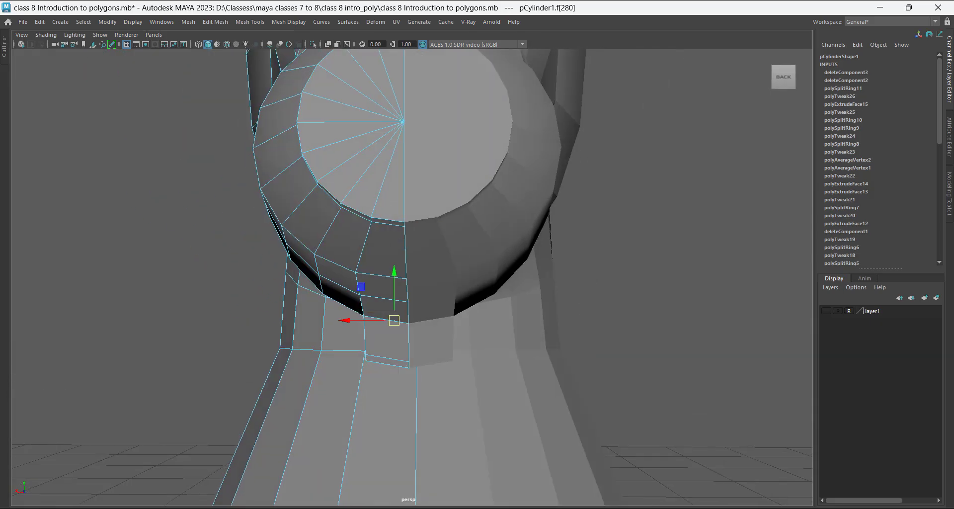
key("3")
left_click_drag(392, 298, 507, 278, "alt")
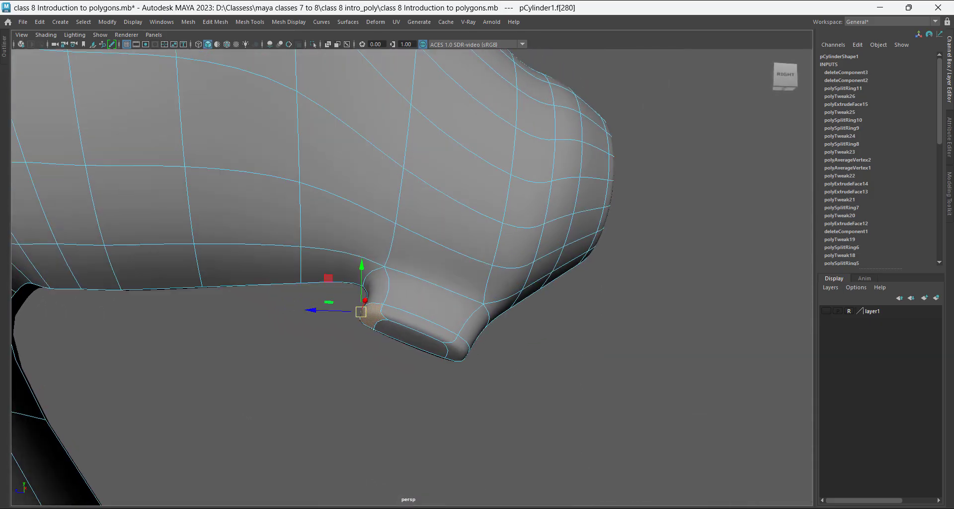
right_click_drag(497, 223, 545, 209)
scroll(527, 218, "down", 4)
left_click_drag(517, 224, 504, 250, "alt")
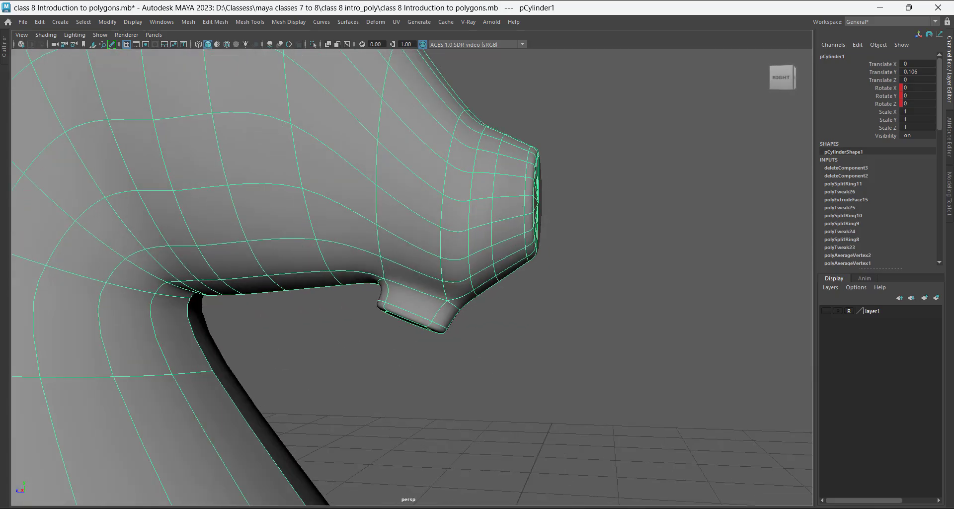
Return to the four-view layout and show the reference image layer.
key("space")
scroll(613, 359, "down", 12)
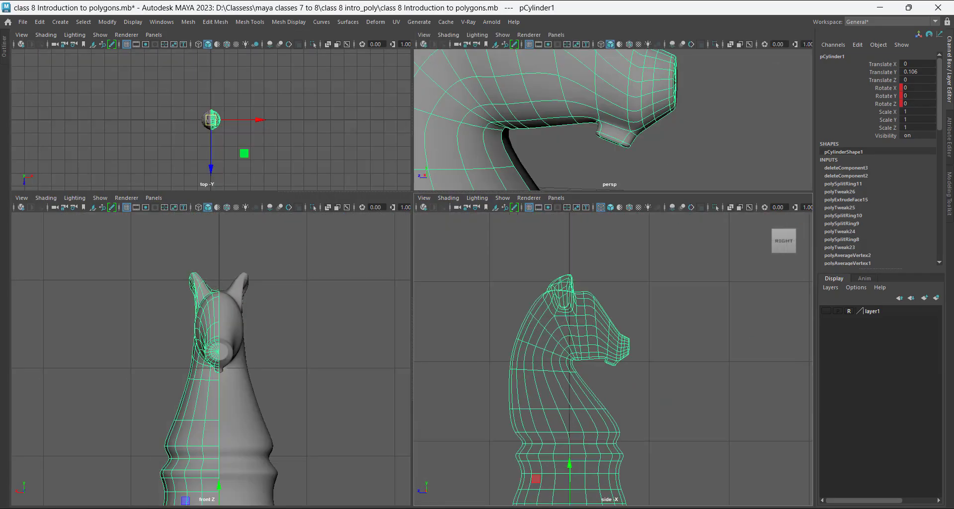
scroll(613, 358, "up", 4)
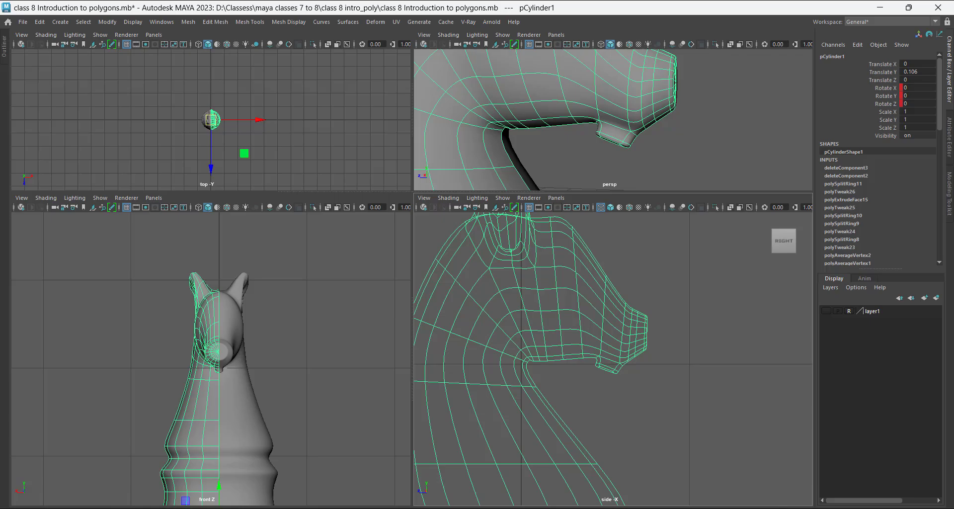
left_click(826, 311)
Extrude the three lower muzzle faces at the mouth line with an offset of 0.01.
scroll(613, 359, "up", 8)
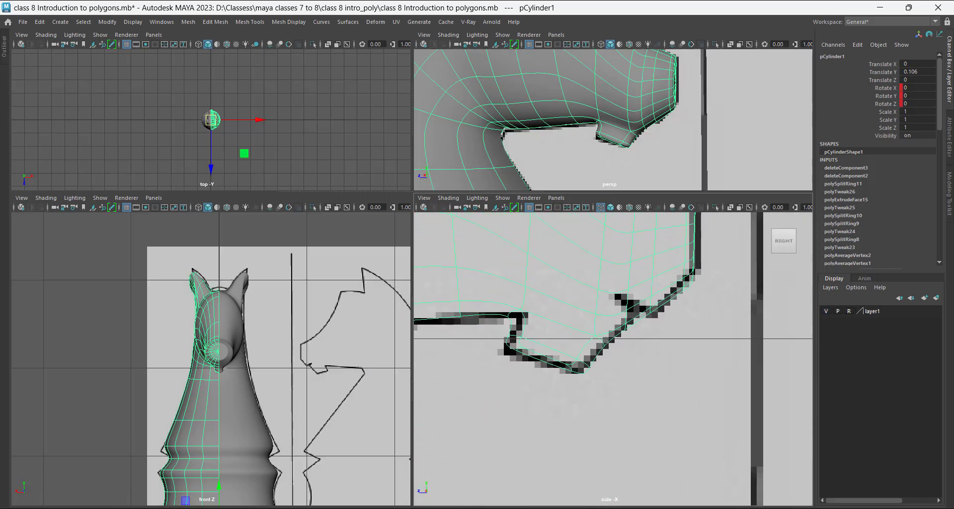
scroll(614, 359, "up", 2)
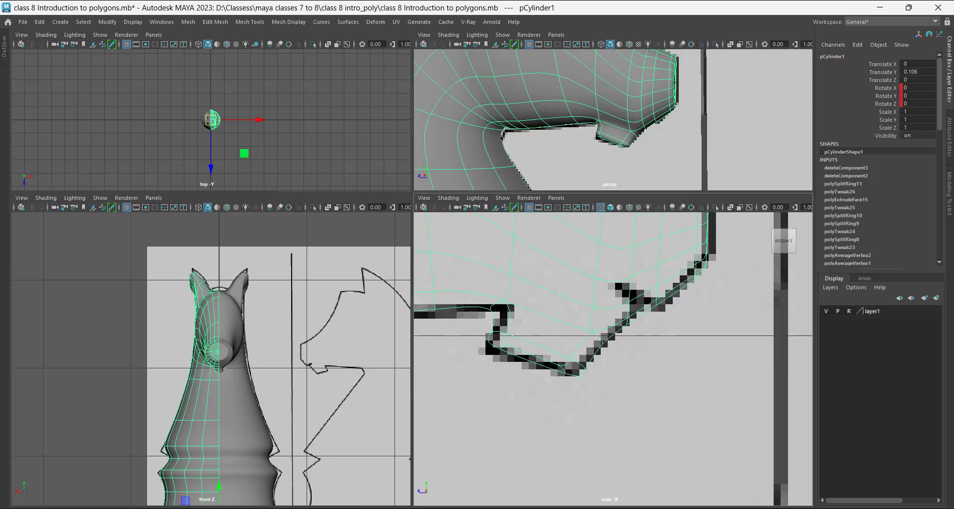
scroll(613, 360, "up", 2)
right_click_drag(642, 224, 643, 255)
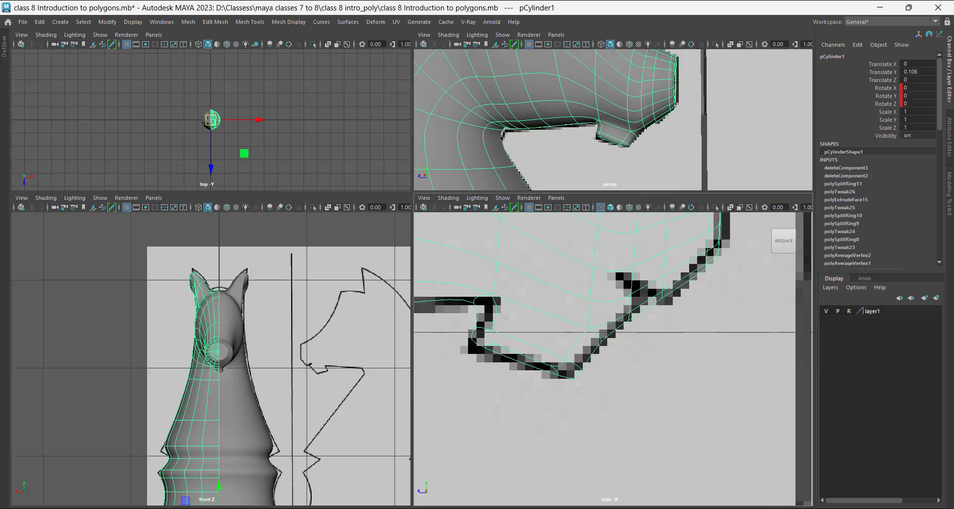
left_click(648, 273)
left_click_drag(642, 289, 654, 304, "shift")
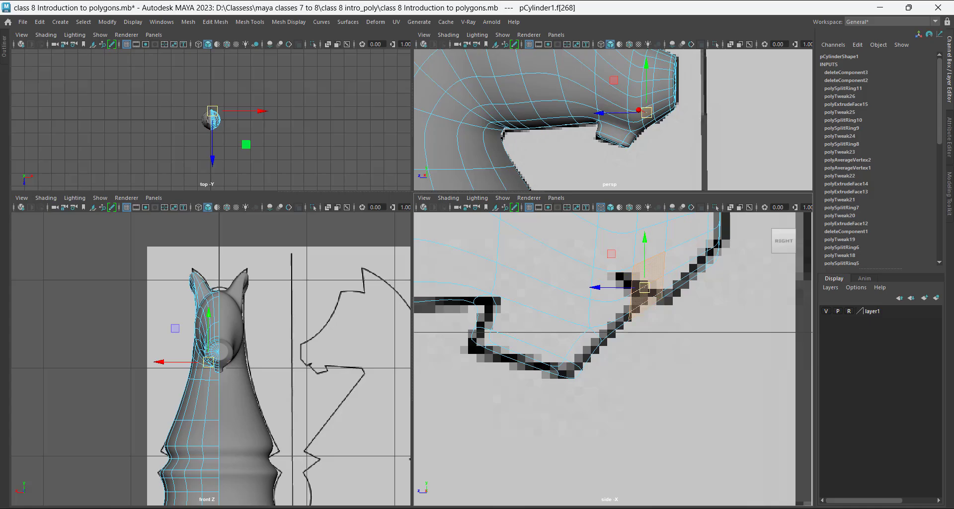
left_click_drag(668, 144, 638, 140, "alt")
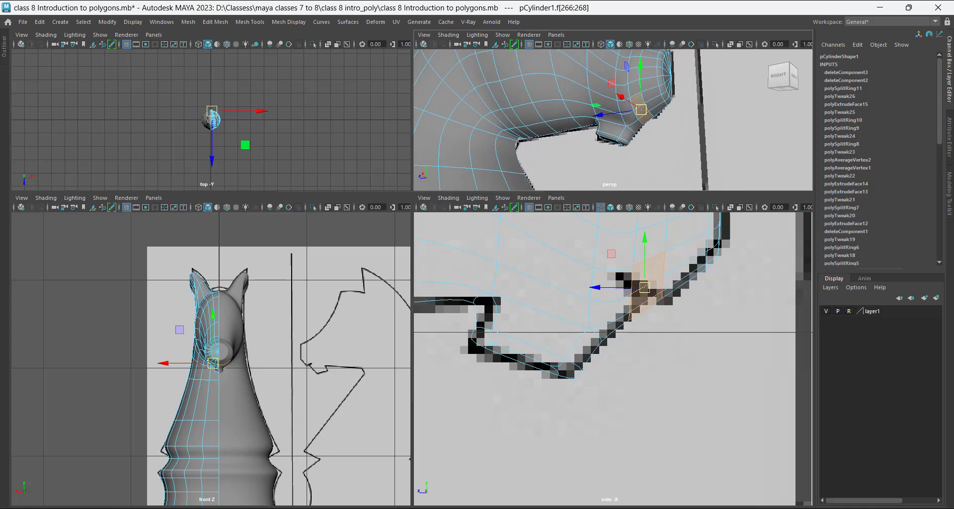
right_click_drag(677, 117, 676, 145, "shift")
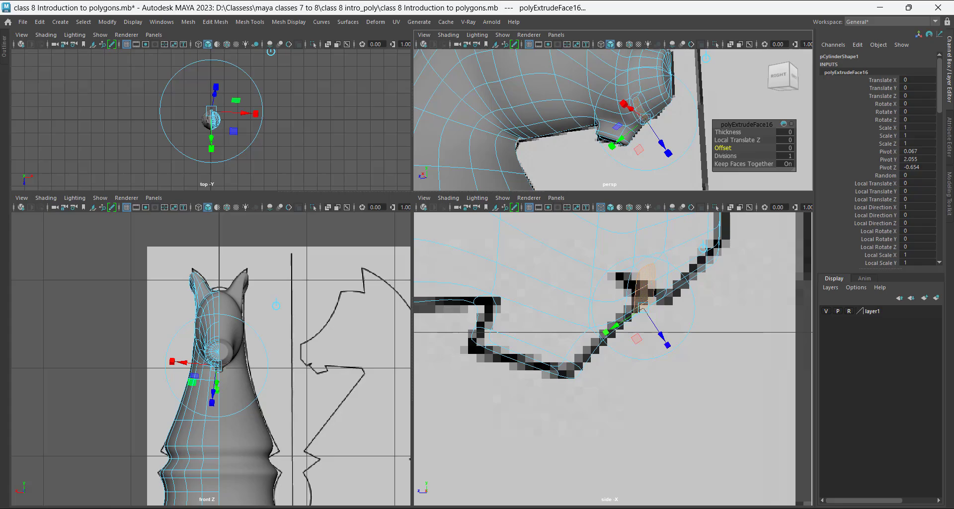
left_click_drag(723, 148, 728, 148)
scroll(604, 363, "up", 2)
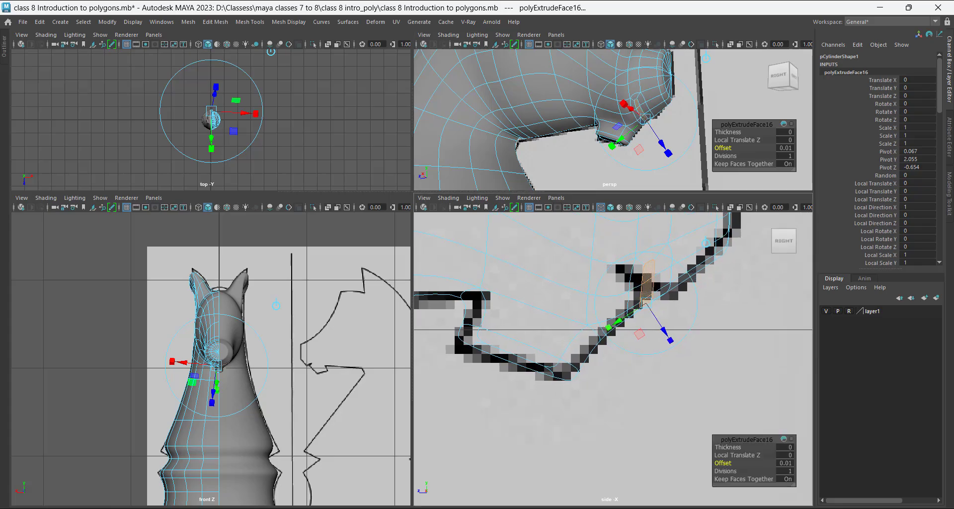
Extrude the three mouth faces again with a local Z translation of -0.02 to recess the mouth cut.
key("w")
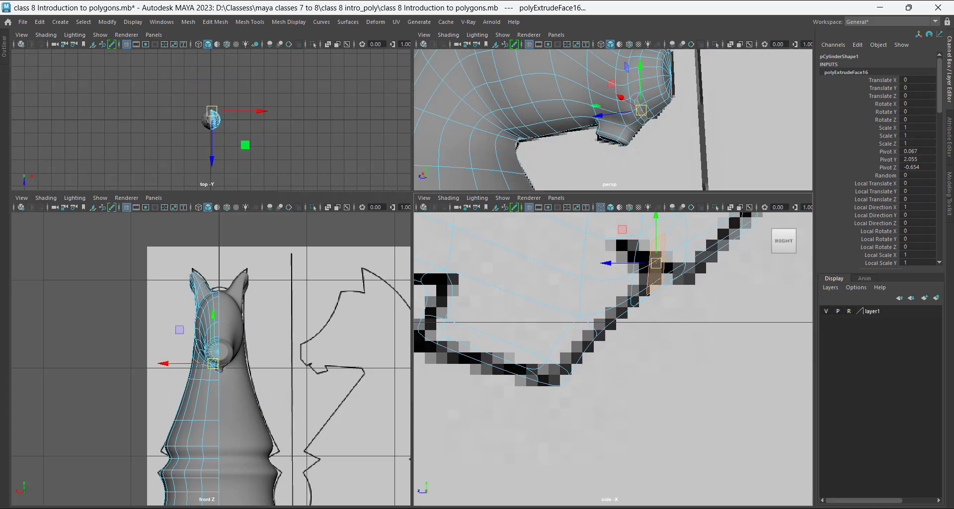
right_click_drag(654, 266, 732, 291, "shift")
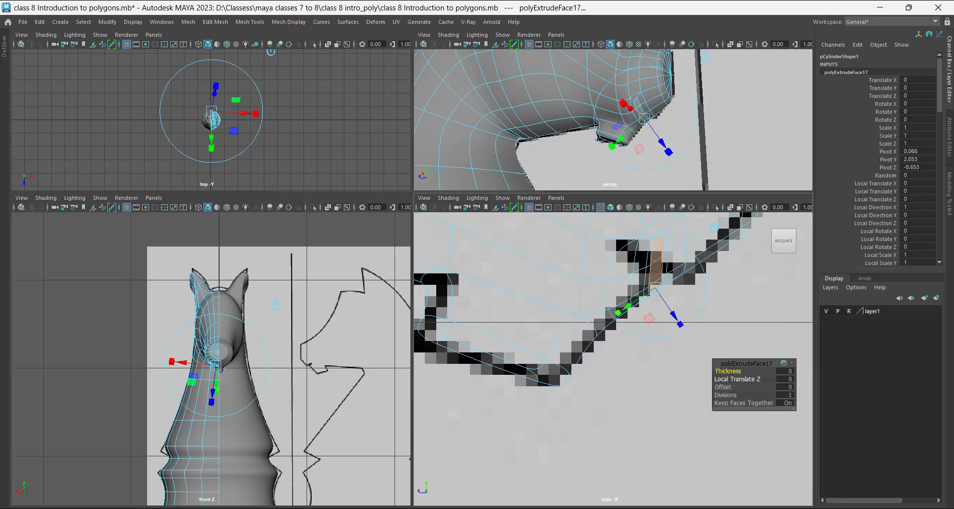
mouse_move(737, 379)
left_mouse_down()
mouse_move(750, 379)
mouse_move(728, 379)
left_mouse_up()
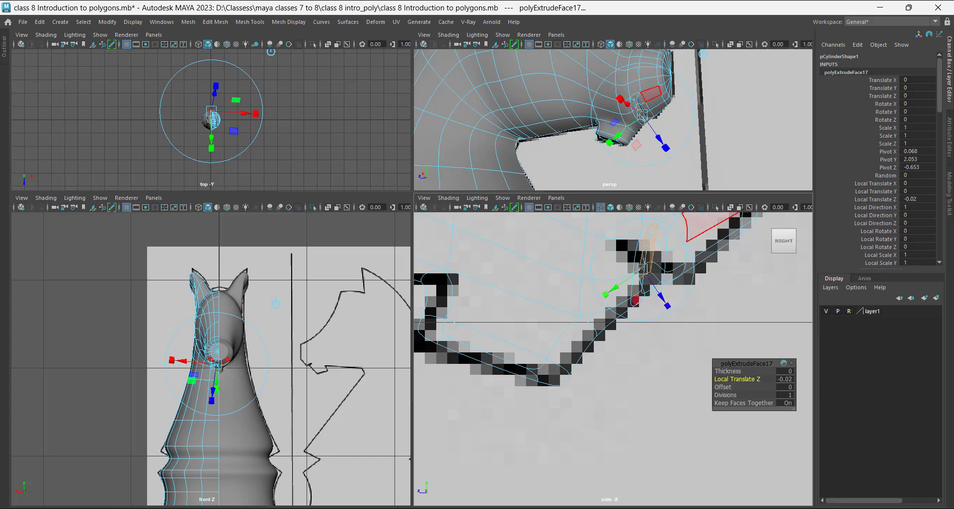
Hide the reference image layer and delete the inner face of the mouth cut along the centre seam.
left_click_drag(651, 93, 611, 121, "alt")
left_click(826, 311)
key("space")
left_click_drag(475, 211, 566, 122, "alt")
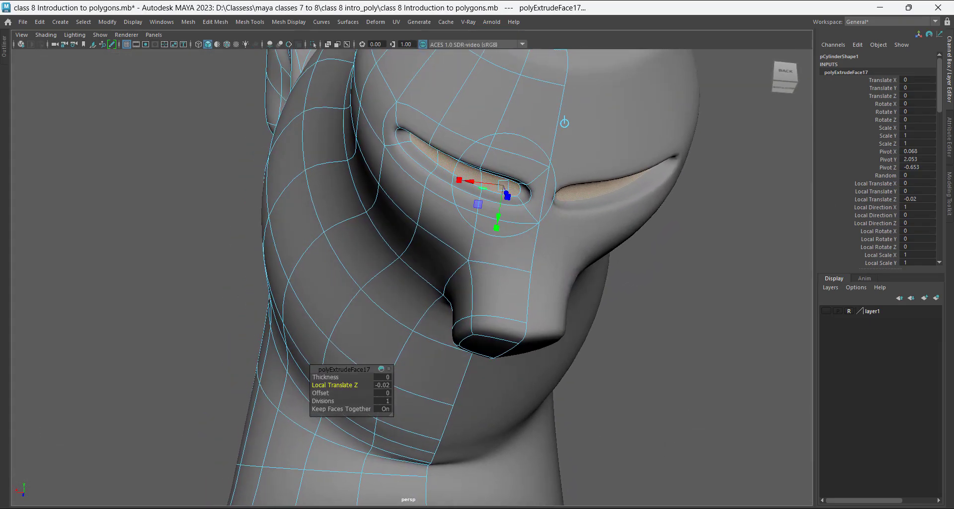
key("1")
left_click_drag(497, 224, 519, 193, "alt")
middle_click_drag(519, 194, 513, 226, "alt")
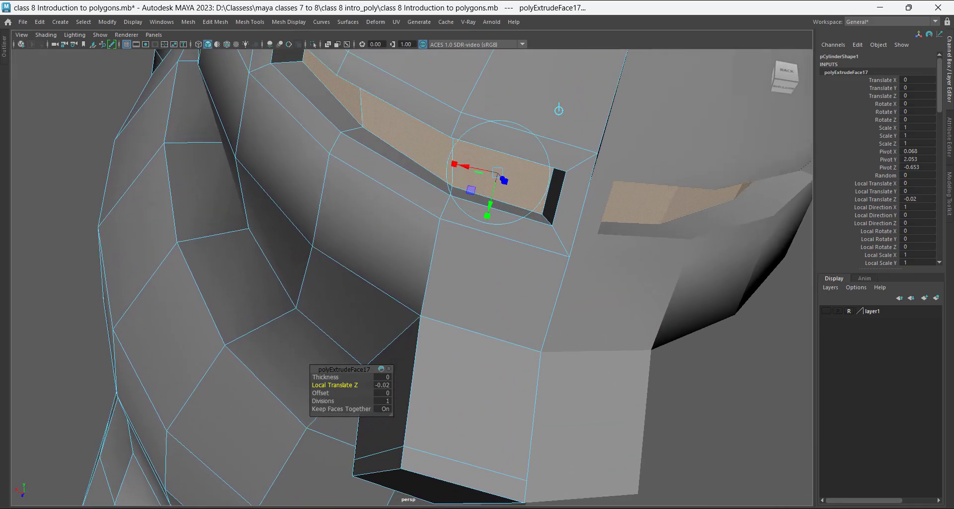
right_click_drag(575, 155, 585, 183)
left_click(584, 201)
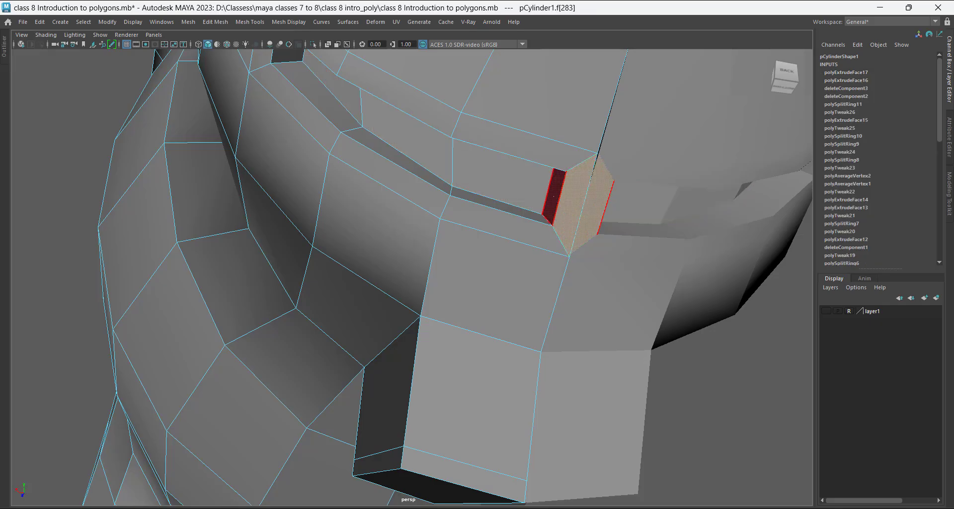
key("Delete")
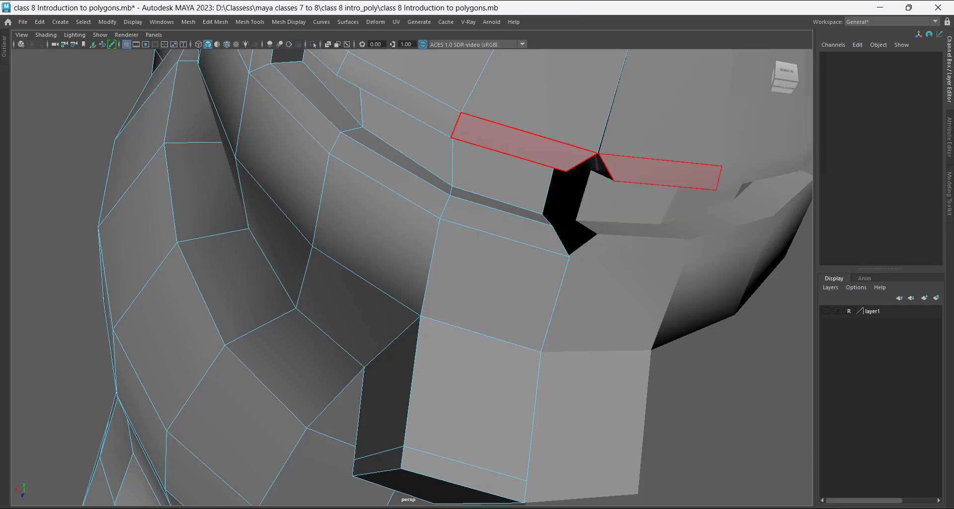
Move the upper outer vertex of the mouth cut sideways onto the centre seam.
left_click_drag(535, 154, 522, 110, "alt")
middle_click_drag(507, 368, 540, 477, "alt")
middle_click_drag(641, 343, 521, 140, "alt")
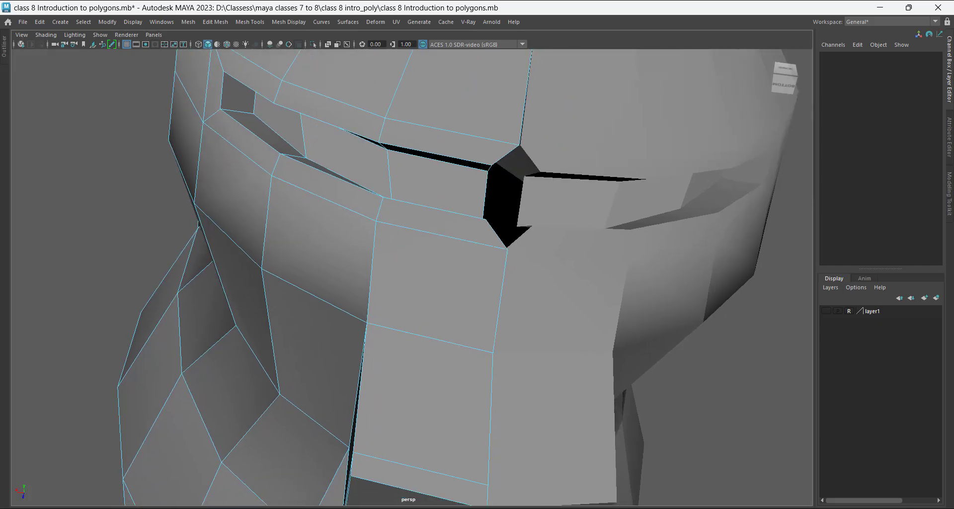
right_click_drag(539, 128, 500, 129)
left_click(492, 164)
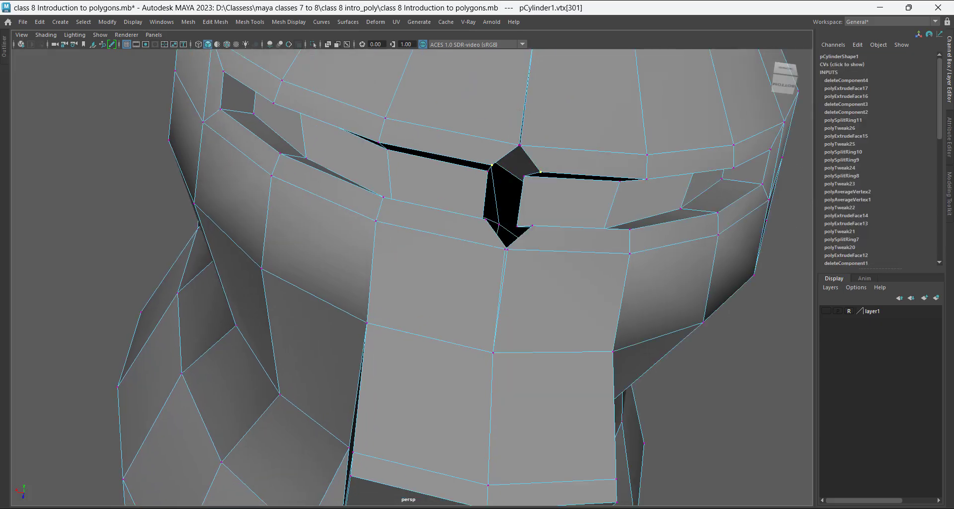
key("w")
left_click_drag(444, 159, 465, 162)
Move the upper inner vertex of the mouth cut sideways onto the centre seam.
left_click_drag(472, 209, 474, 185, "alt")
right_click_drag(475, 185, 566, 199, "alt")
middle_click_drag(567, 198, 445, 416, "alt")
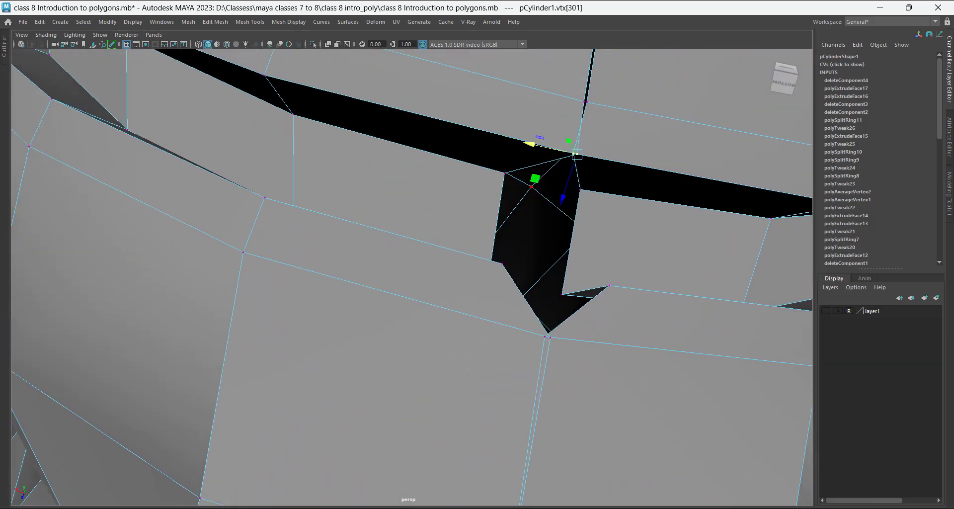
left_click(531, 186)
left_click(504, 172)
left_click_drag(460, 164, 497, 219)
middle_click_drag(497, 218, 478, 125, "alt")
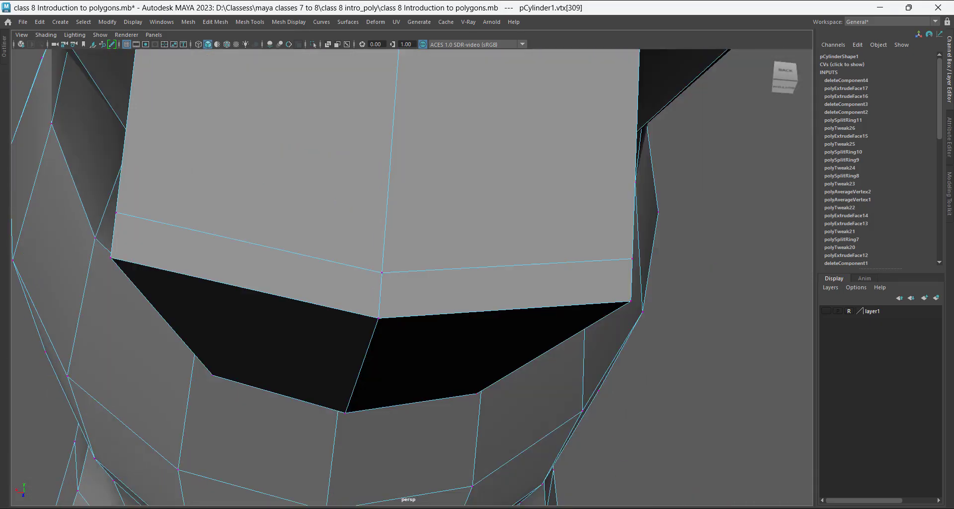
left_click_drag(477, 124, 472, 183, "alt")
right_click_drag(472, 183, 388, 189, "alt")
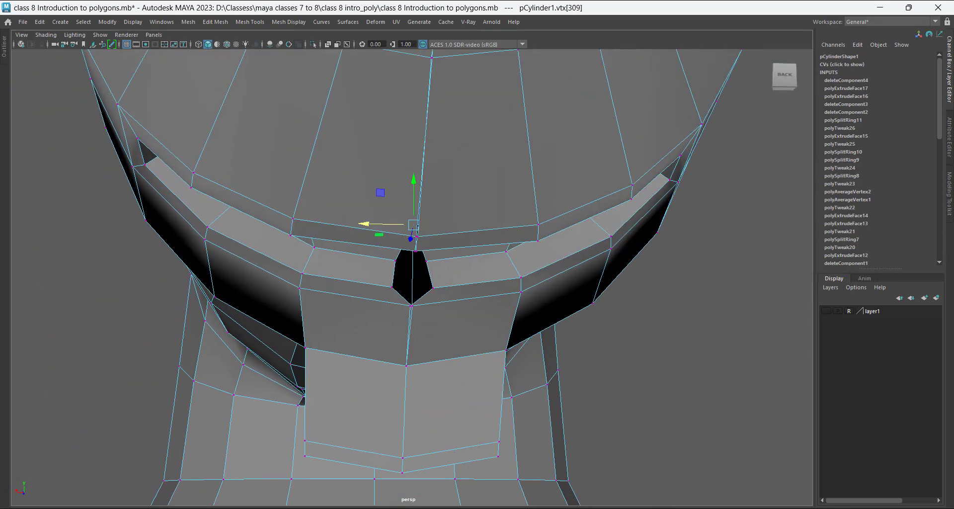
Move the lower outer vertex beside the mouth gap sideways onto the centre seam.
left_click(412, 325)
left_click_drag(412, 326, 417, 311, "alt")
left_click(398, 206)
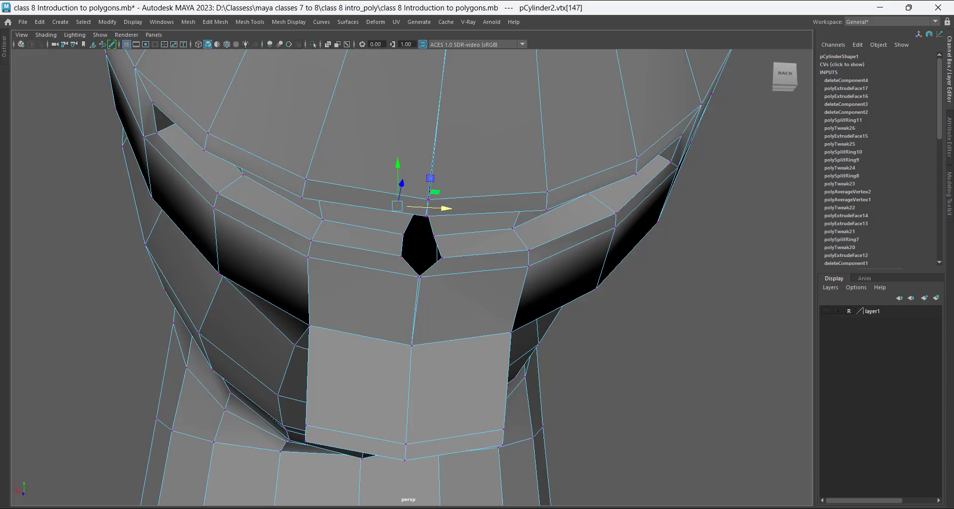
left_click_drag(397, 206, 412, 205, "alt")
right_click_drag(412, 204, 477, 208, "alt")
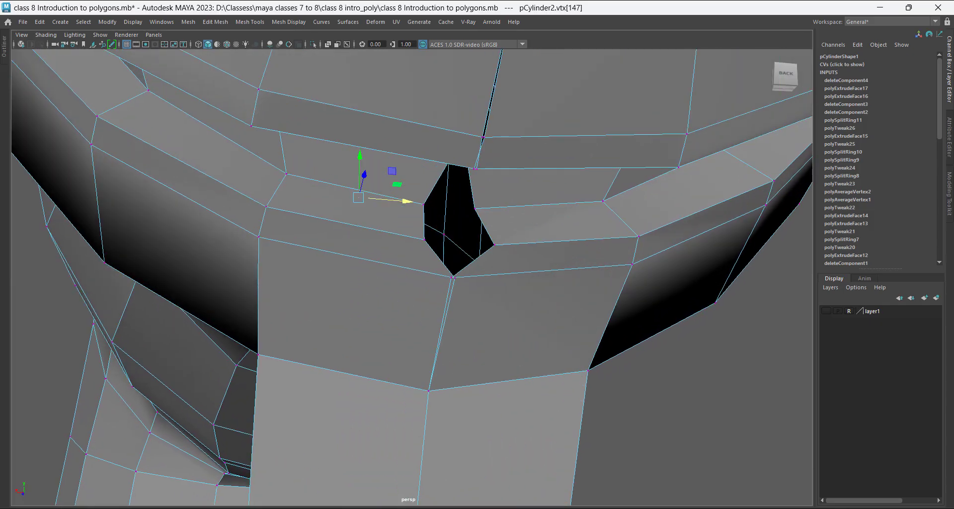
left_click(405, 212)
left_click_drag(404, 213, 393, 229, "alt")
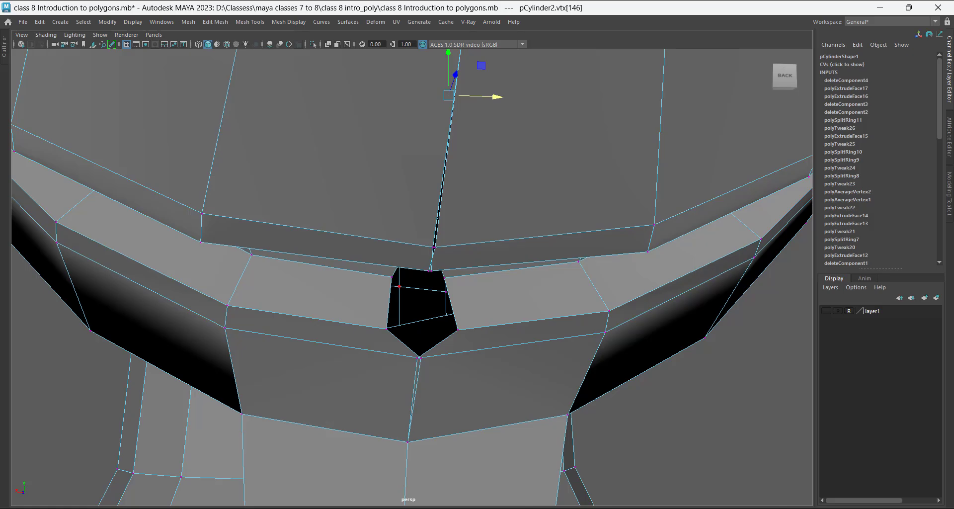
left_click(386, 328)
left_click_drag(387, 329, 386, 311, "alt")
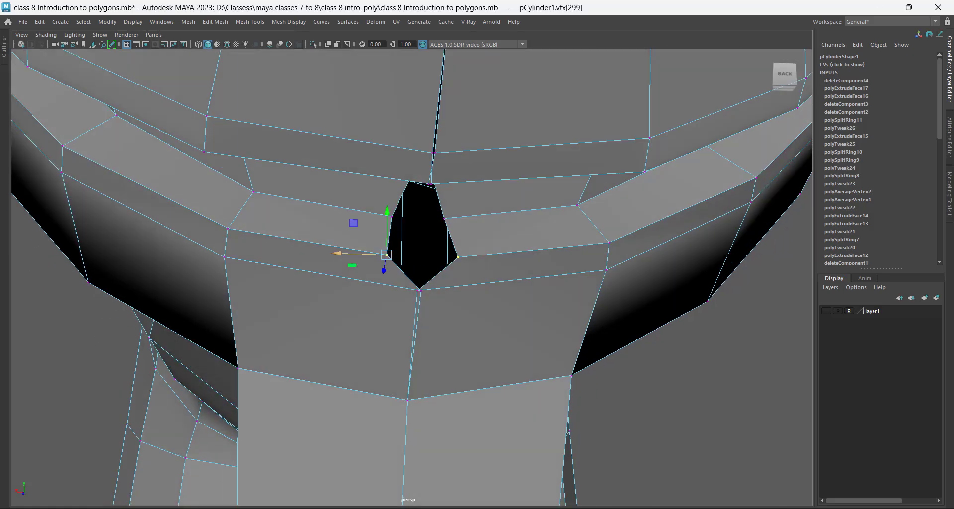
left_click_drag(338, 253, 374, 255)
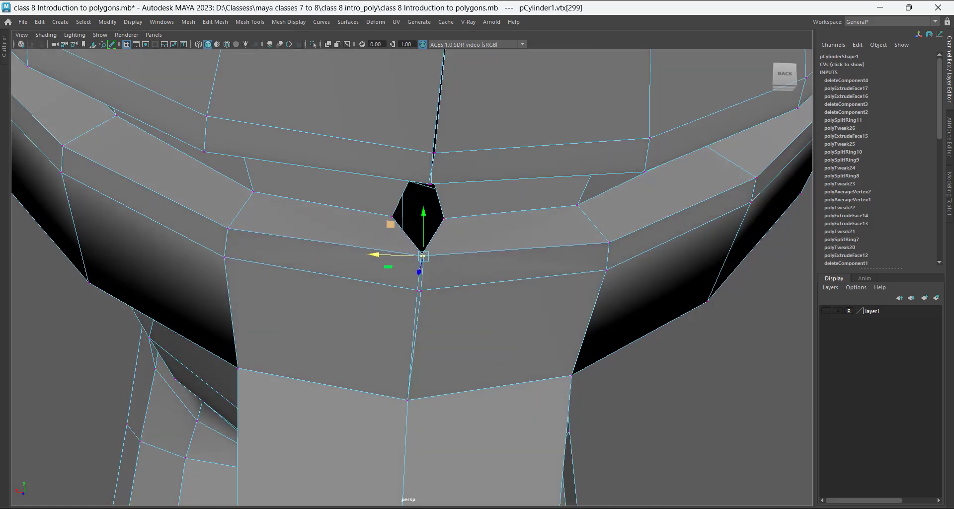
Move the remaining lower inner vertex of the mouth cut sideways to close the gap at the centre seam.
left_click(392, 216)
mouse_move(392, 216)
left_mouse_down("alt")
mouse_move(411, 152)
mouse_move(424, 162)
mouse_move(421, 185)
mouse_move(402, 226)
left_mouse_up("alt")
middle_click_drag(401, 226, 492, 318, "alt")
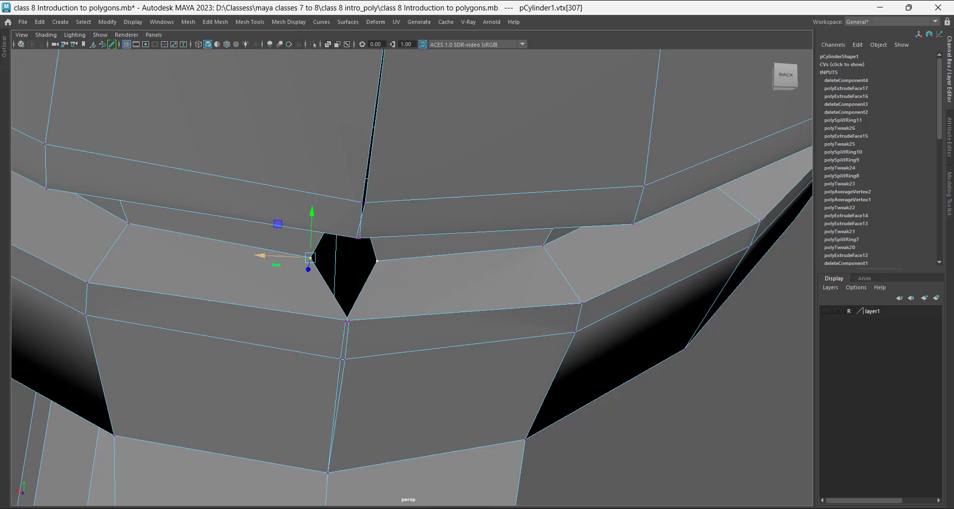
left_click_drag(259, 256, 295, 257)
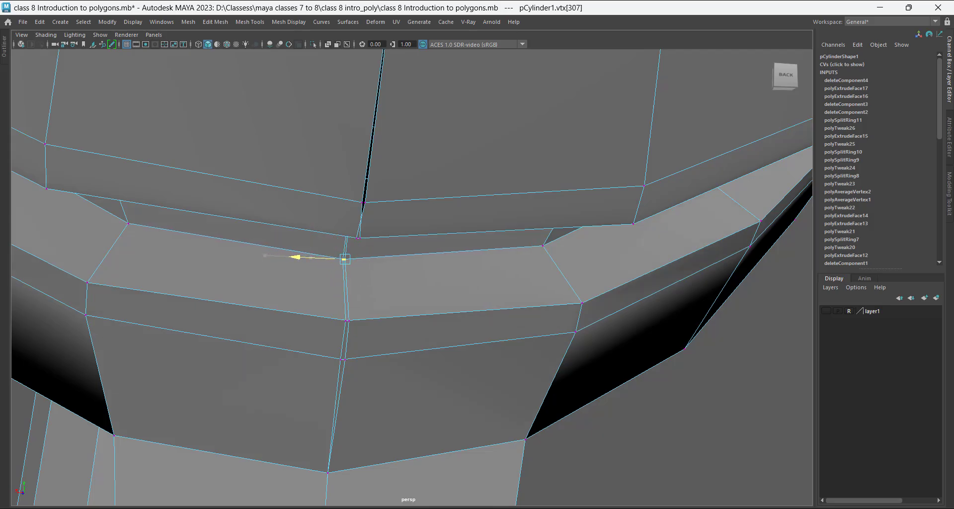
Examine the vertices of the mouth cut and its centre seam from below the muzzle.
right_click_drag(313, 267, 219, 263, "alt")
left_click_drag(219, 263, 243, 223, "alt")
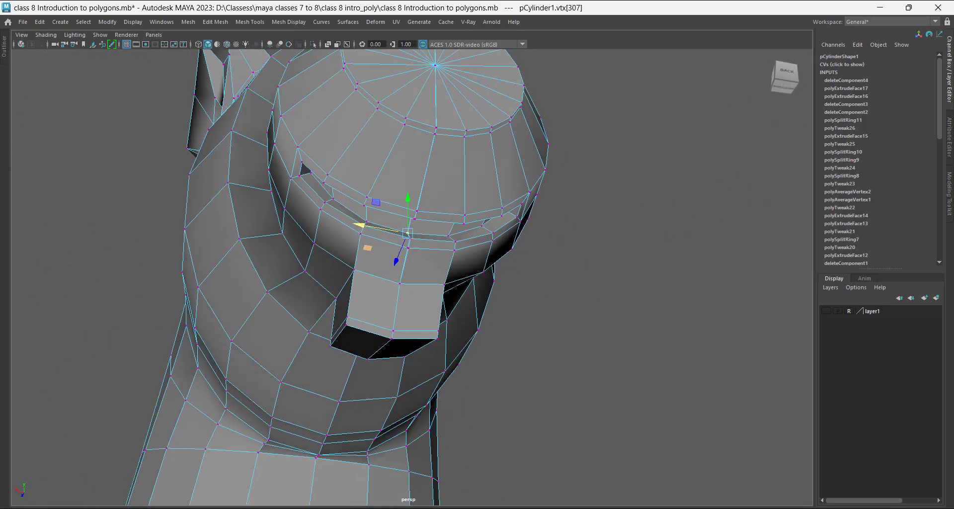
right_click_drag(243, 224, 299, 224, "alt")
left_click_drag(298, 225, 301, 220, "alt")
right_click_drag(301, 220, 370, 221, "alt")
left_click(440, 140)
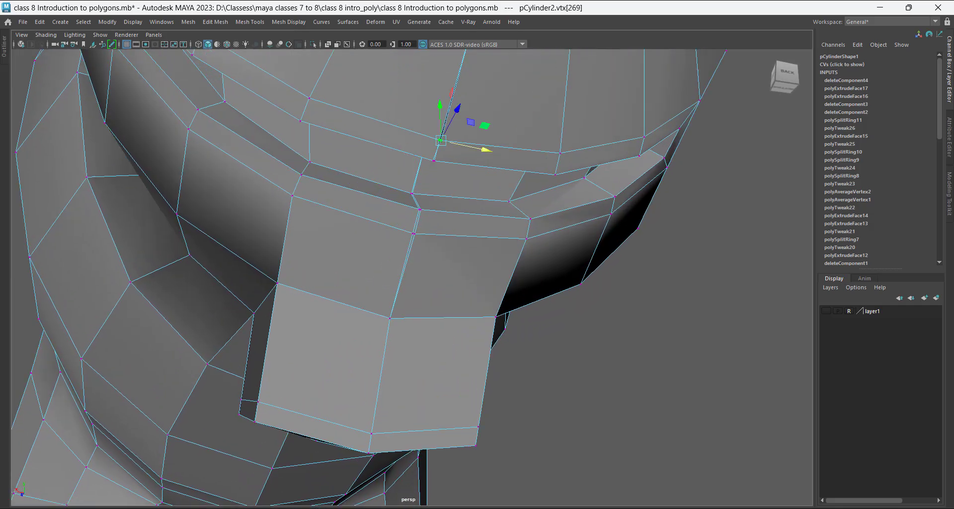
middle_click_drag(441, 141, 418, 249, "alt")
right_click_drag(417, 249, 452, 250, "alt")
left_click_drag(465, 249, 465, 249)
scroll(412, 278, "down", 1)
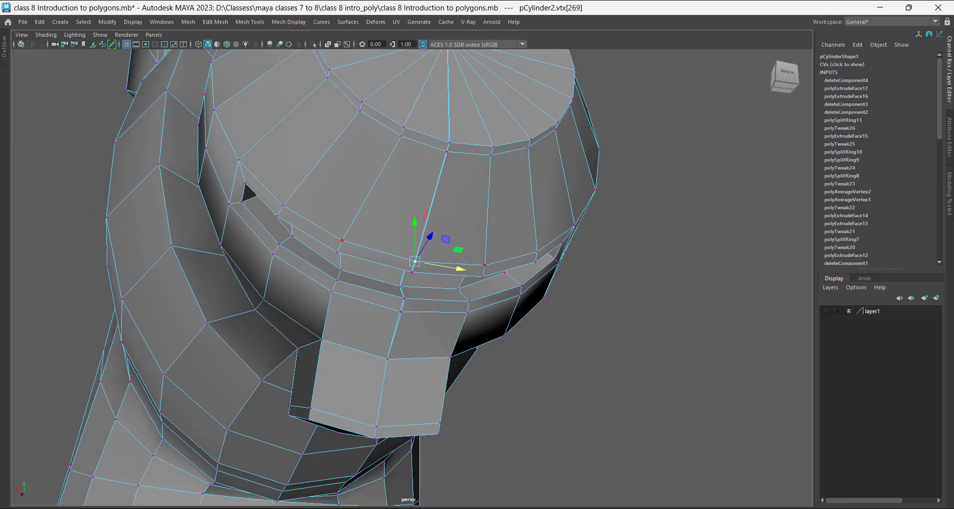
left_click(283, 206)
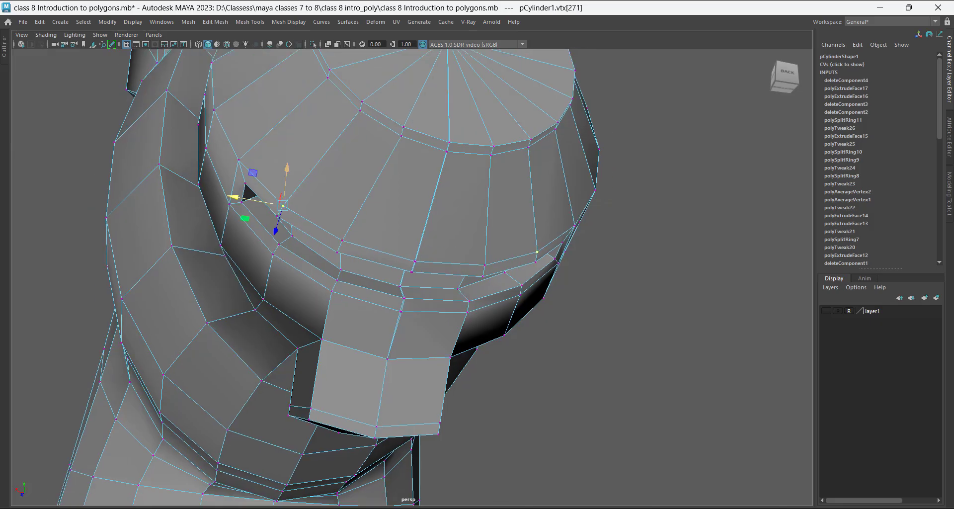
left_click_drag(287, 168, 284, 188)
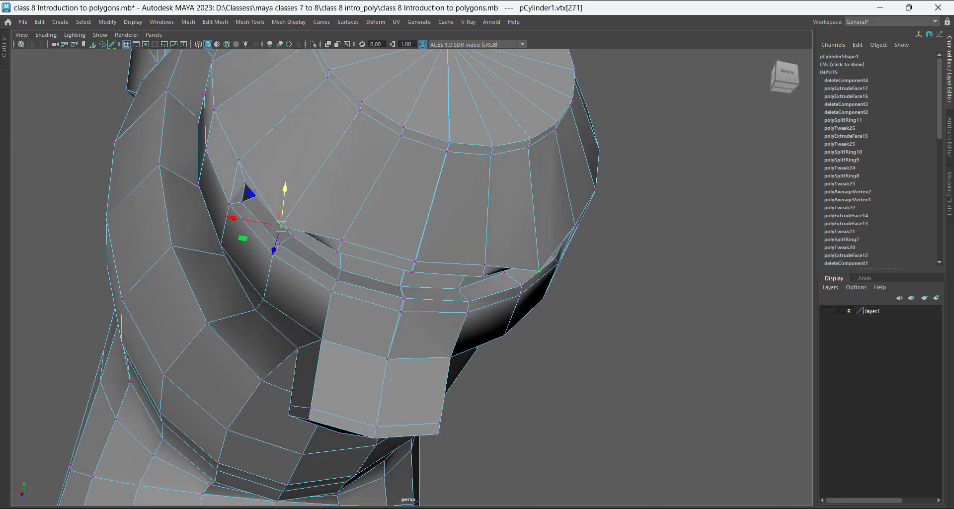
key("ctrl+z")
Inspect the mouth cut from below and from the side in smooth preview, then restore the unsmoothed display.
left_click_drag(343, 241, 373, 196, "alt")
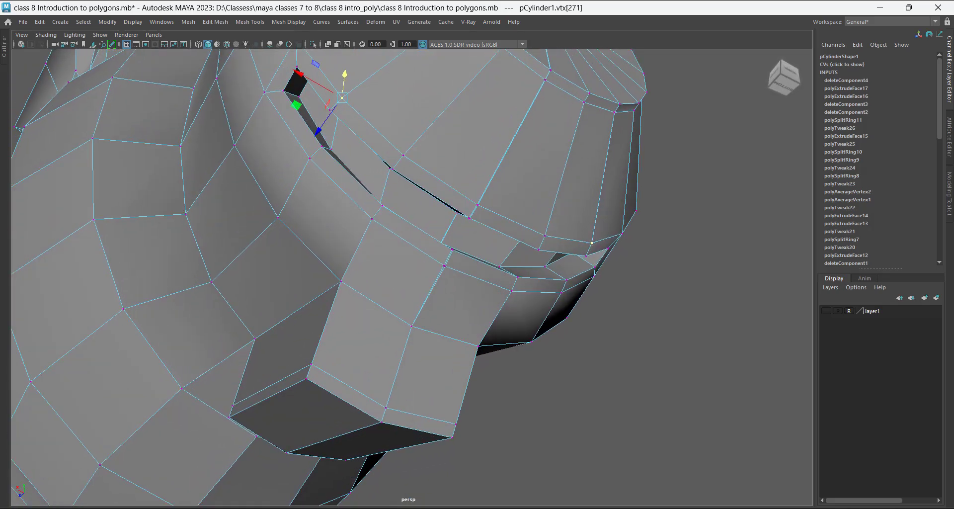
key("3")
left_click_drag(348, 209, 420, 266, "alt")
scroll(418, 269, "down", 3)
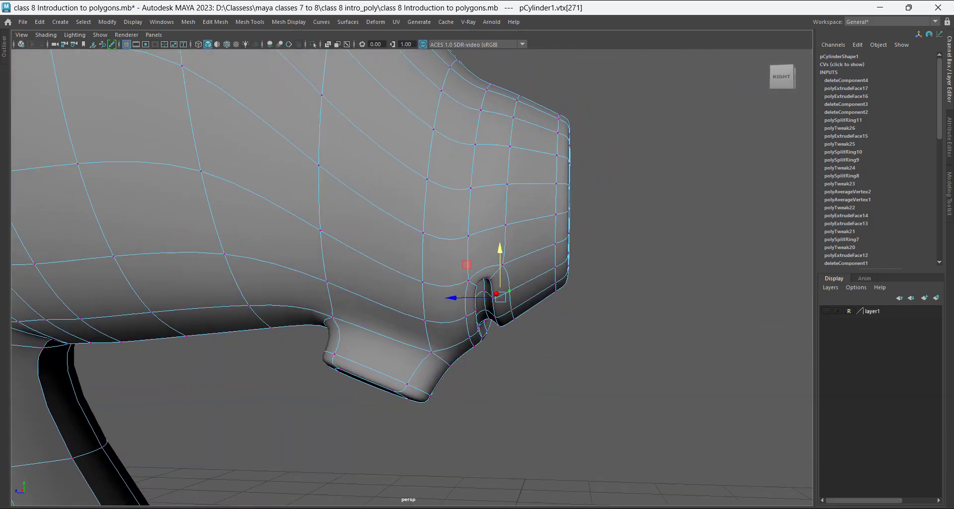
key("1")
Show the reference image layer in the four-view layout and select the vertices at the upper end of the mouth cut.
key("space")
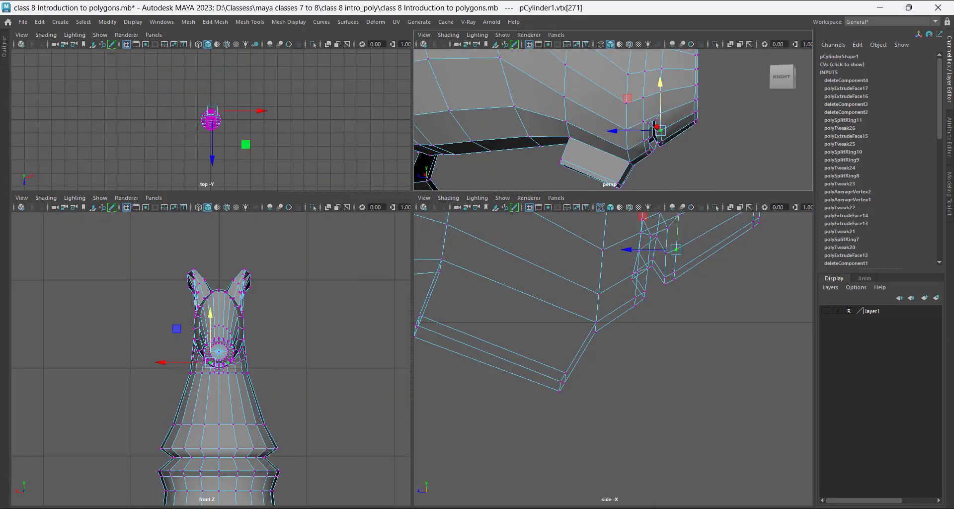
scroll(671, 254, "up", 1)
middle_click_drag(671, 254, 640, 343, "alt")
scroll(658, 303, "up", 1)
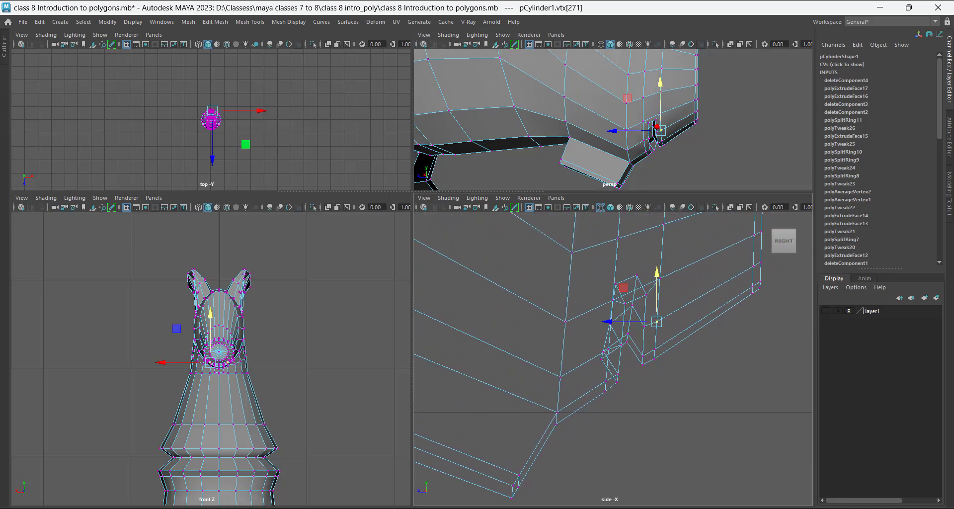
scroll(640, 344, "up", 1)
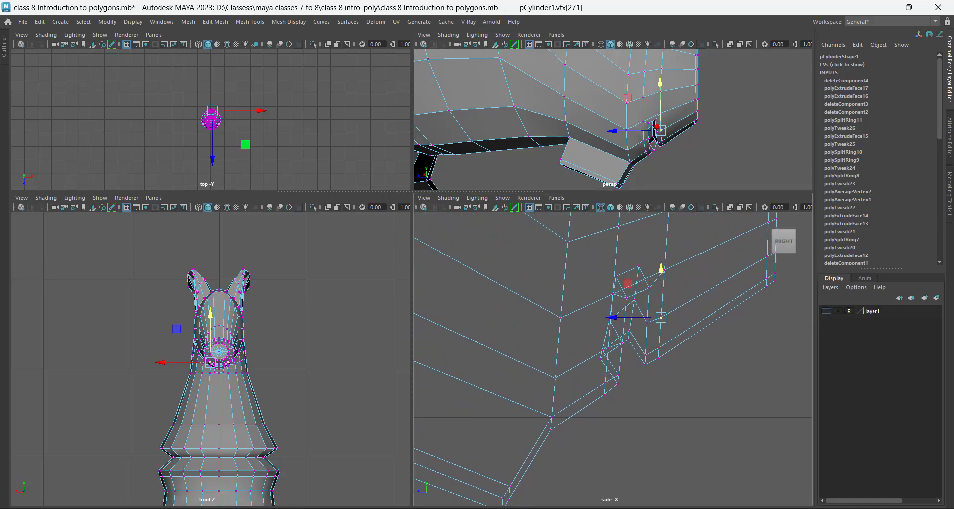
left_click(826, 311)
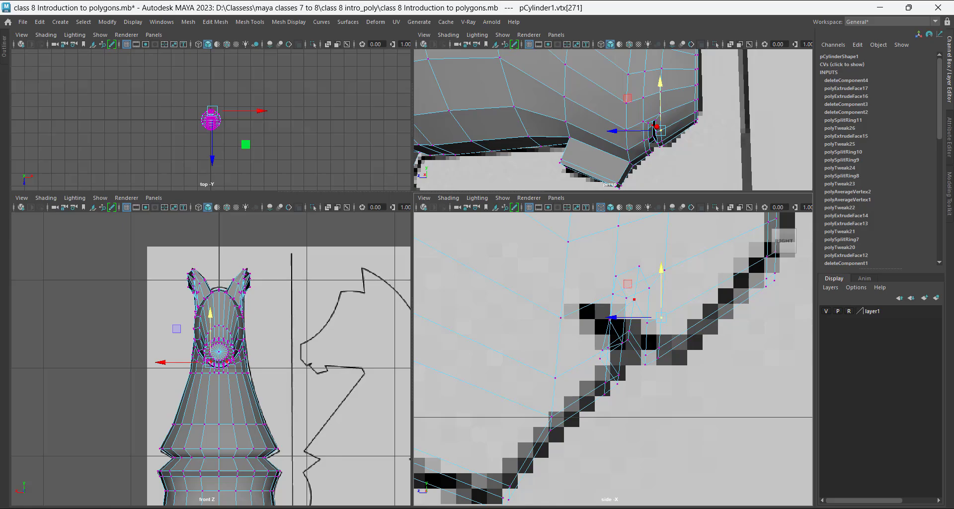
right_click_drag(674, 222, 630, 237)
left_click_drag(677, 299, 684, 303)
key("space")
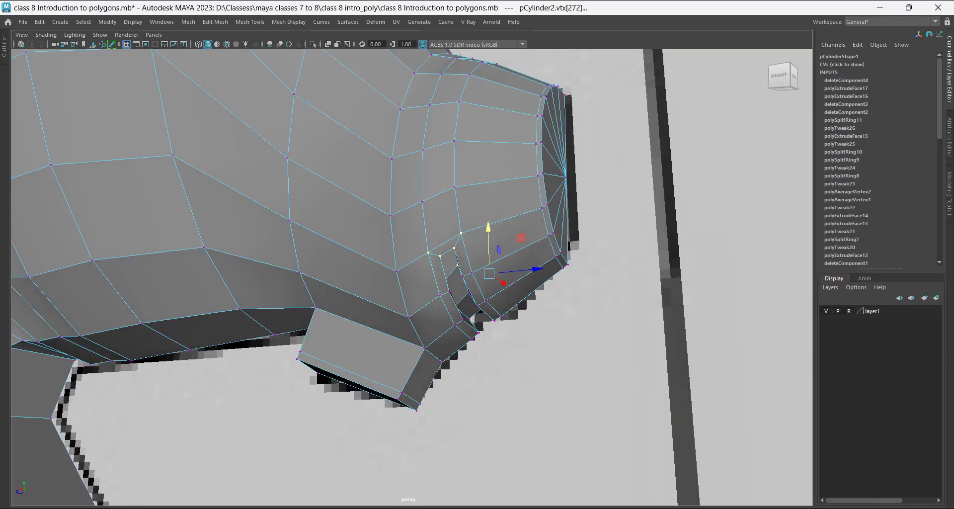
Check the selected mouth-cut vertices in the perspective view and display the status line.
left_click_drag(487, 278, 469, 182, "alt")
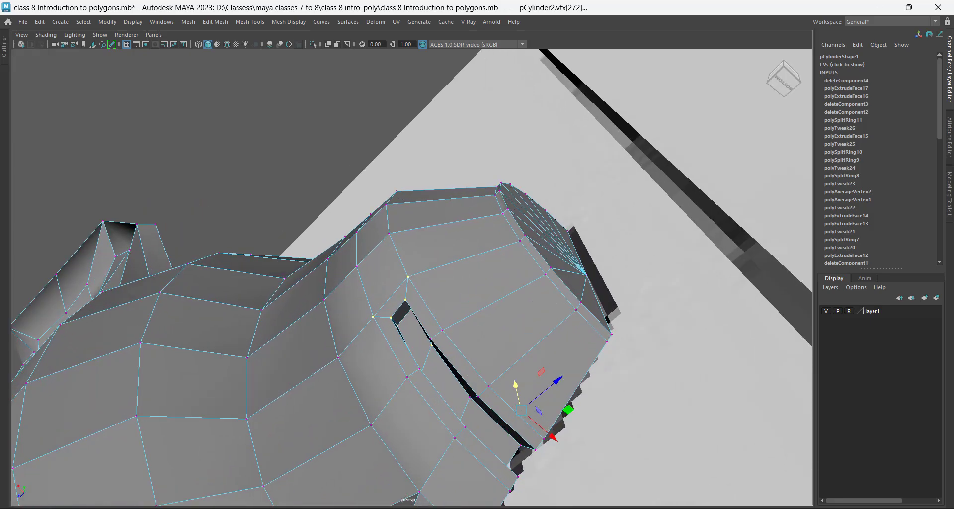
left_click_drag(430, 334, 469, 235, "alt")
scroll(485, 243, "down", 2)
key("space")
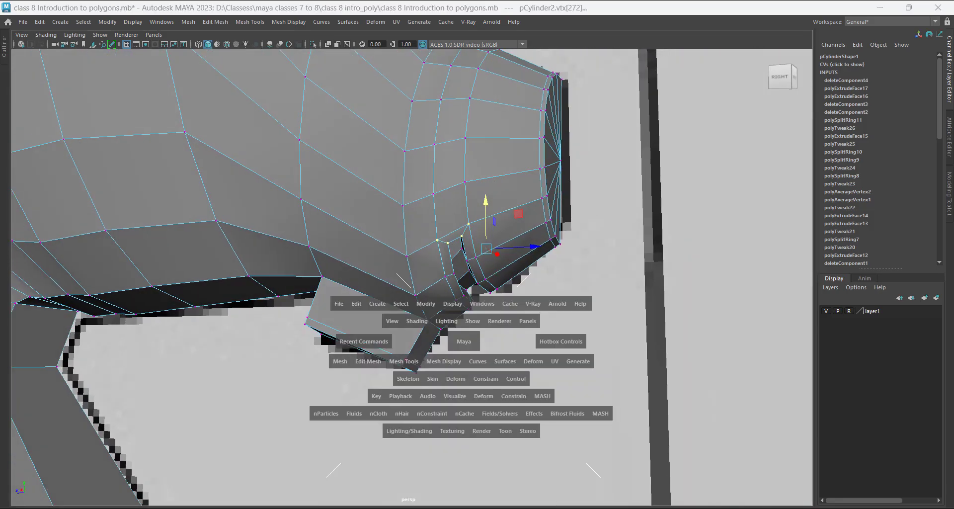
left_click(661, 295)
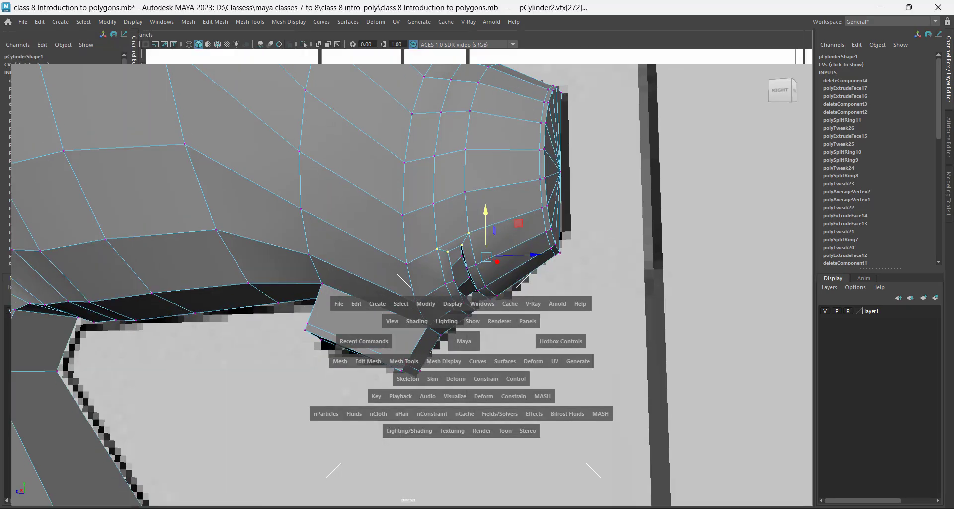
left_click(706, 281)
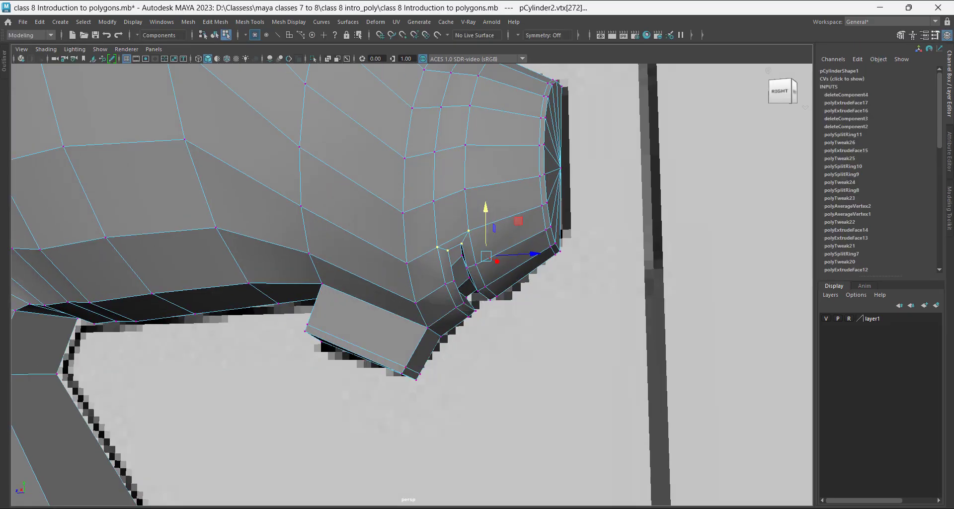
Open the Move tool's soft selection settings and turn on Soft Select for the chosen mouth-cut vertices.
left_click(936, 35)
left_click(162, 318)
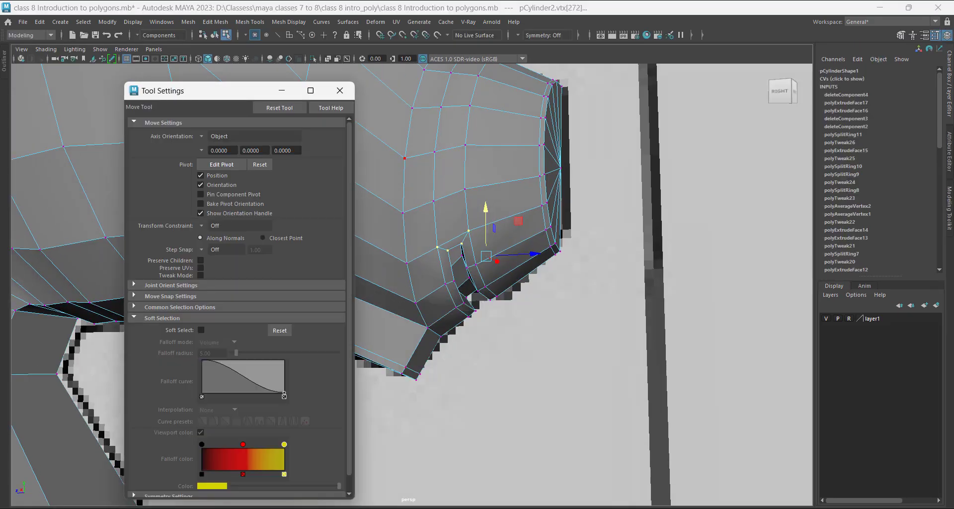
key("b")
left_click_drag(198, 90, 649, 95)
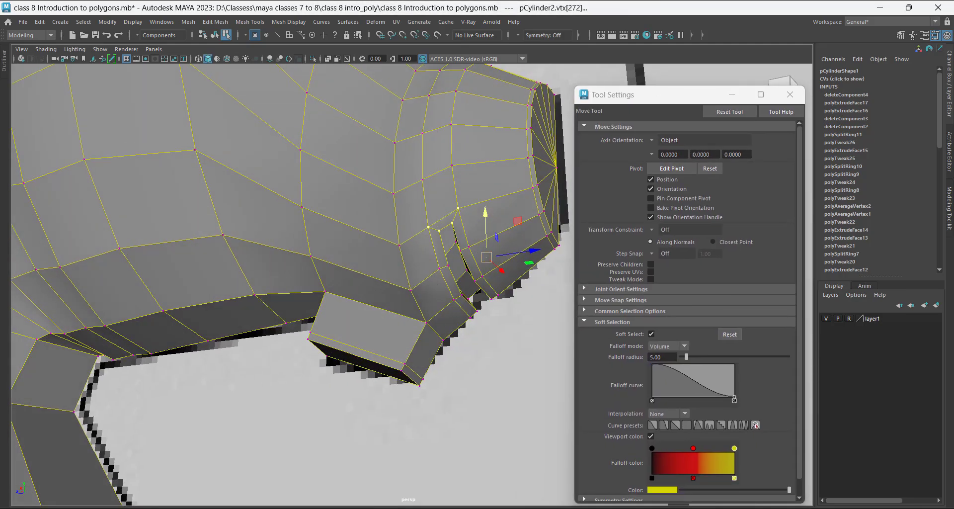
Try the Surface, Global and Object falloff modes for soft selection and return to Volume.
left_click(669, 346)
left_click(666, 366)
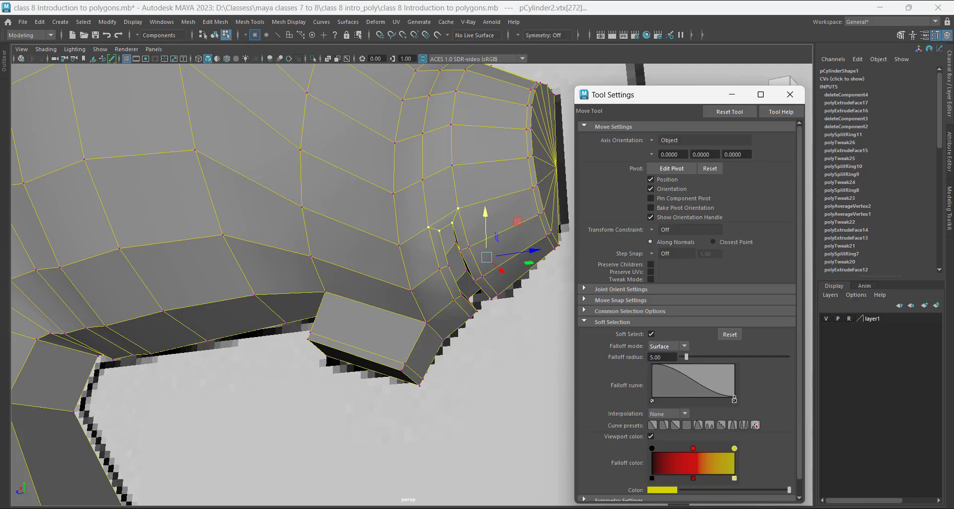
left_click(669, 346)
left_click(666, 377)
left_click(668, 346)
left_click(666, 387)
left_click(668, 346)
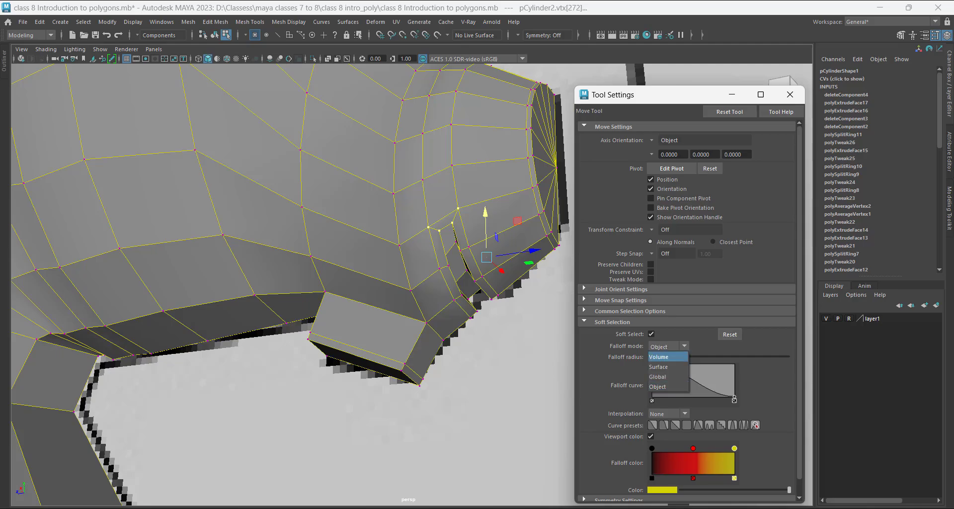
left_click(666, 356)
Reduce the soft selection falloff radius to 0.04 so it covers only the area around the mouth cut.
left_click_drag(477, 308, 488, 308, "alt")
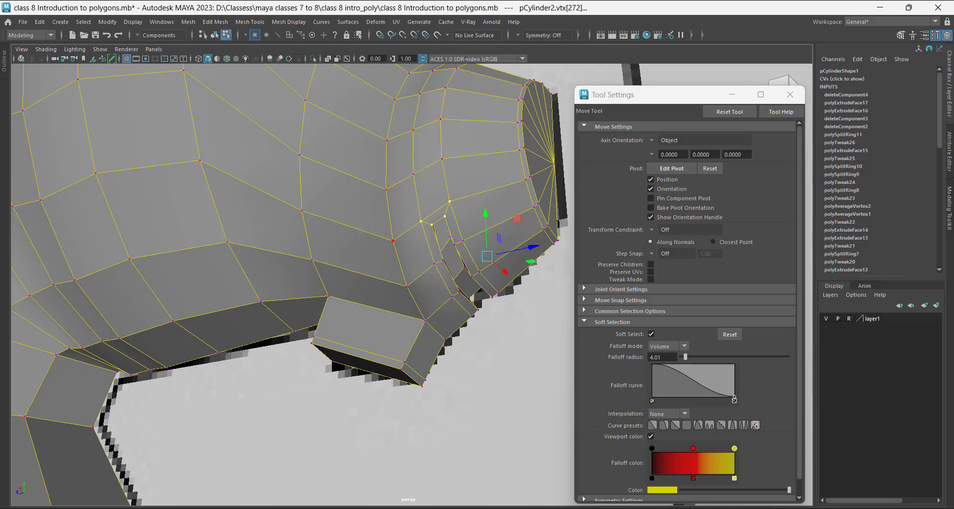
scroll(412, 284, "down", 10)
left_click_drag(412, 284, 318, 303, "alt")
scroll(403, 323, "down", 6)
key("b")
scroll(412, 284, "up", 10)
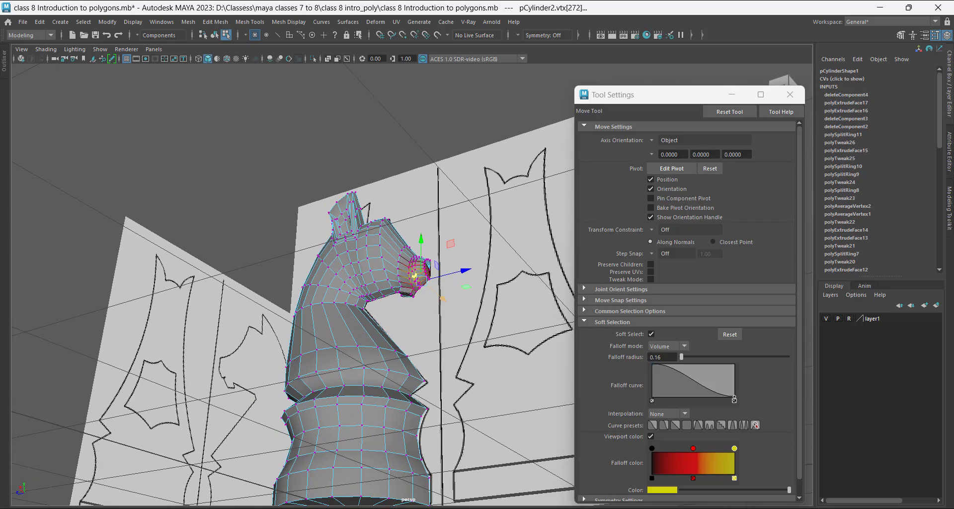
left_click_drag(412, 284, 393, 274, "alt")
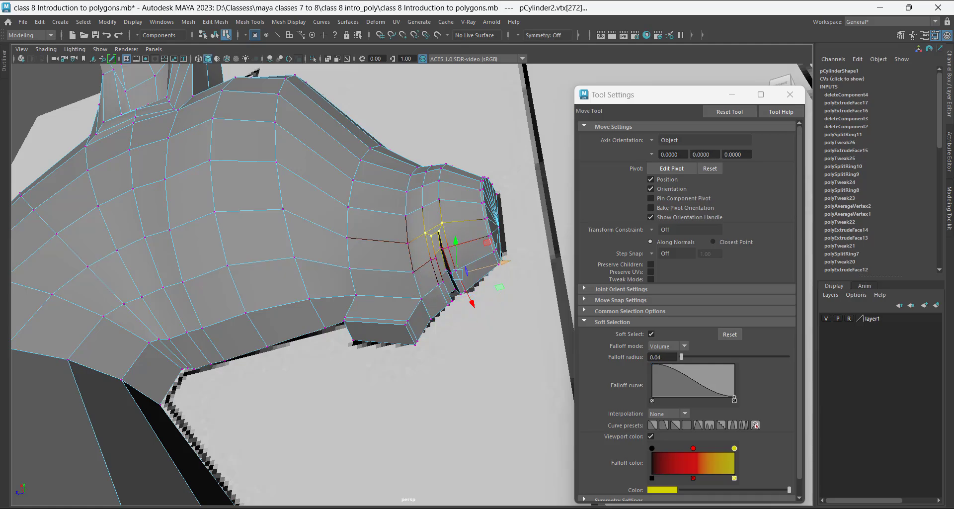
Preview the horse head smoothed in object mode and inspect the muzzle with nothing selected.
mouse_move(393, 273)
left_mouse_down("alt")
mouse_move(375, 296)
mouse_move(386, 362)
mouse_move(373, 278)
mouse_move(415, 276)
mouse_move(399, 230)
mouse_move(439, 268)
mouse_move(418, 226)
mouse_move(437, 252)
mouse_move(392, 290)
left_mouse_up("alt")
key("3")
scroll(429, 260, "down", 8)
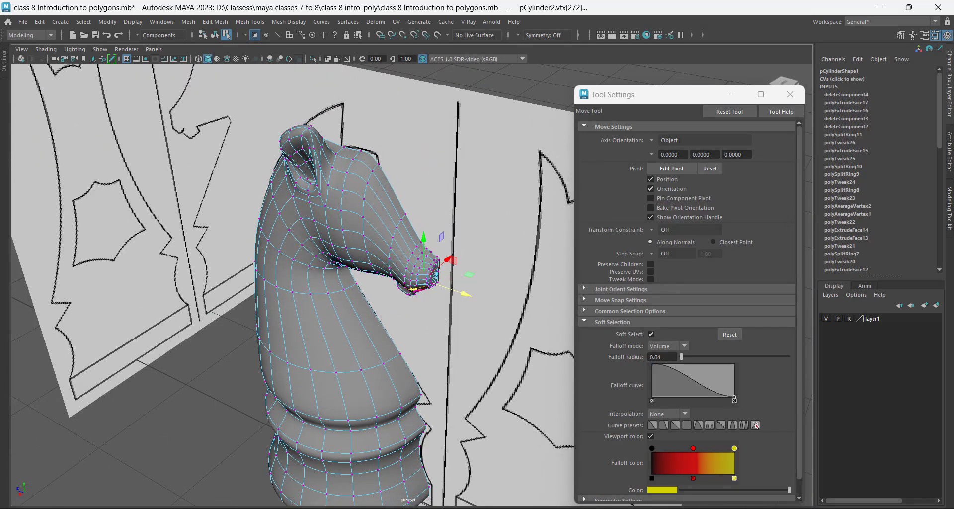
right_click_drag(328, 226, 377, 209)
left_click(366, 219)
scroll(365, 218, "down", 3)
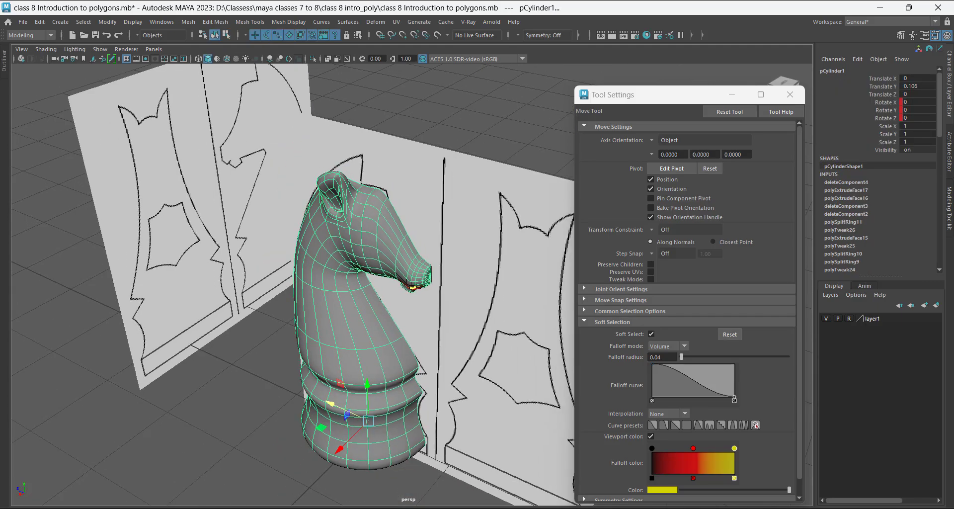
left_click_drag(365, 219, 387, 202, "alt")
scroll(392, 219, "up", 2)
right_click_drag(422, 214, 422, 213)
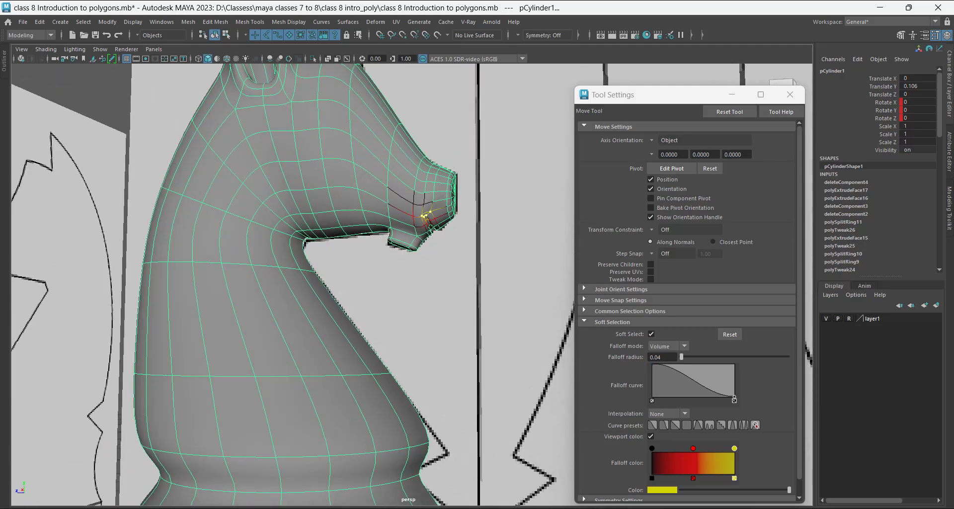
left_click(502, 268)
left_click_drag(477, 268, 375, 231, "alt")
Close the tool settings and hide the reference image layer layer1.
left_click(790, 94)
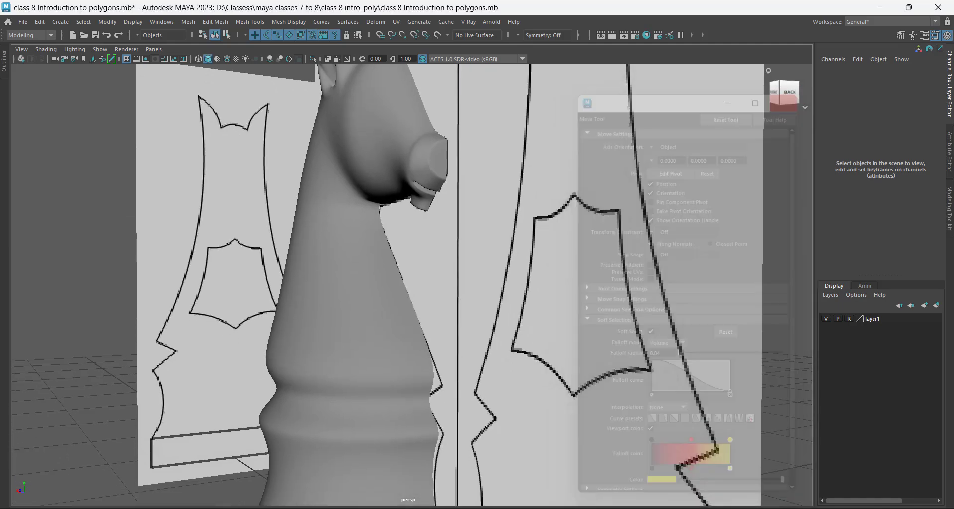
left_click(826, 318)
scroll(432, 278, "down", 4)
left_click_drag(431, 273, 477, 273, "alt")
scroll(477, 273, "up", 2)
left_click_drag(318, 239, 326, 271, "alt")
scroll(352, 273, "up", 2)
Display the modelled half of the head unsmoothed and insert an edge loop around the chin block near its joint with the jaw.
left_click(348, 269)
scroll(323, 229, "up", 3)
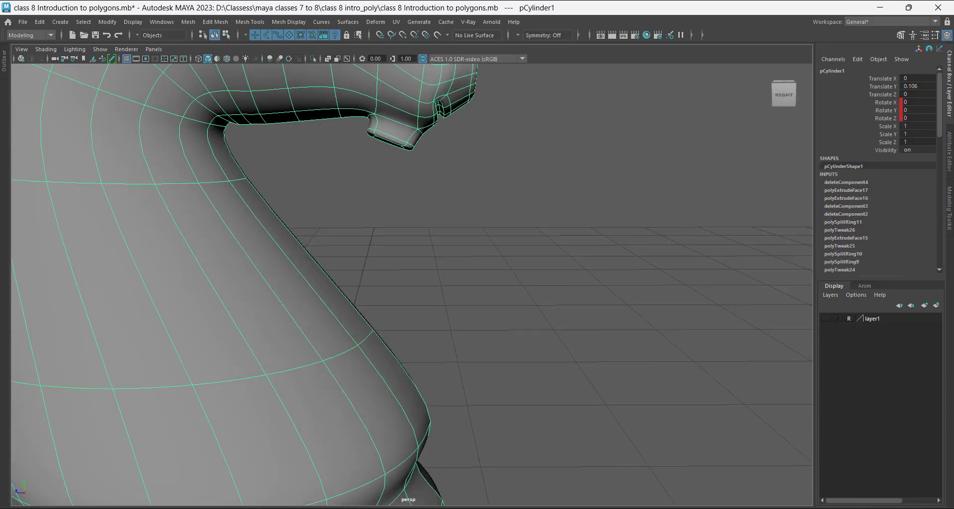
key("1")
middle_click_drag(325, 249, 370, 365, "alt")
scroll(370, 366, "up", 4)
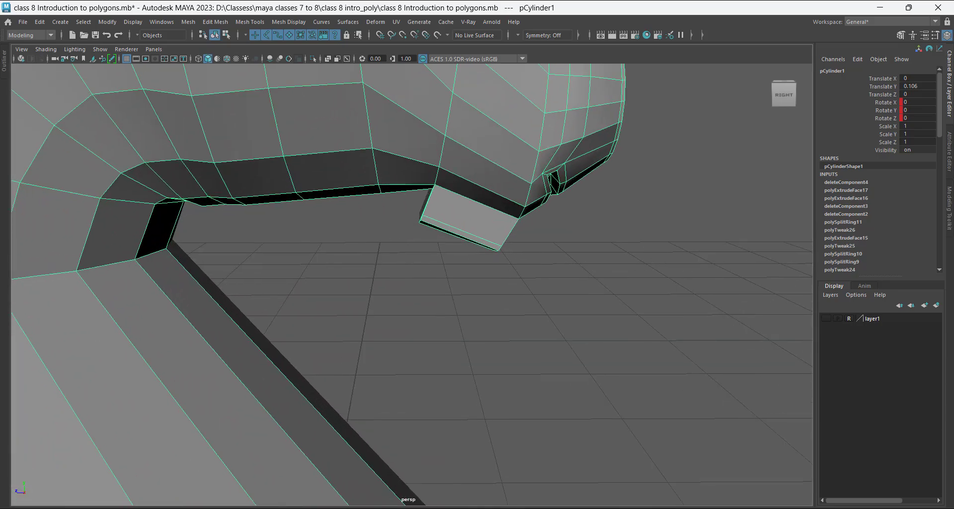
right_click(489, 207, "shift")
left_click(426, 221)
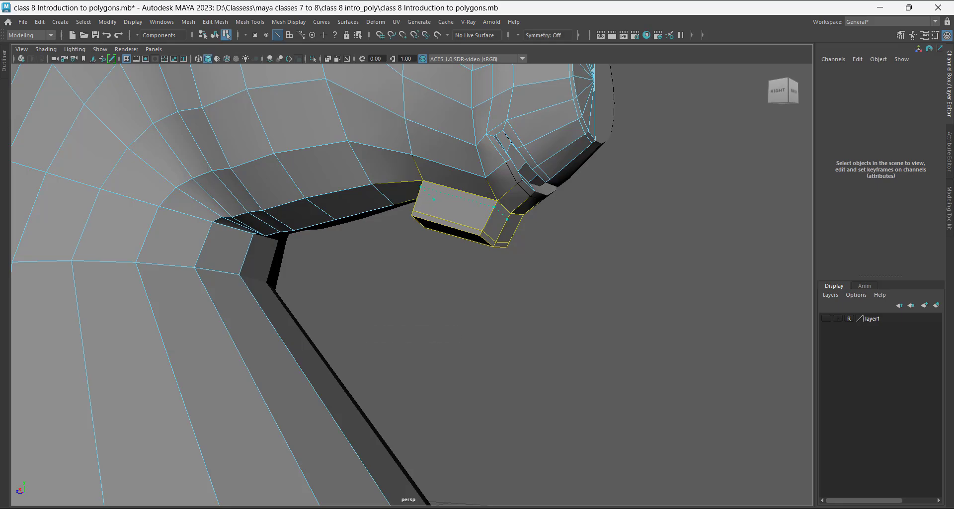
left_click(435, 198)
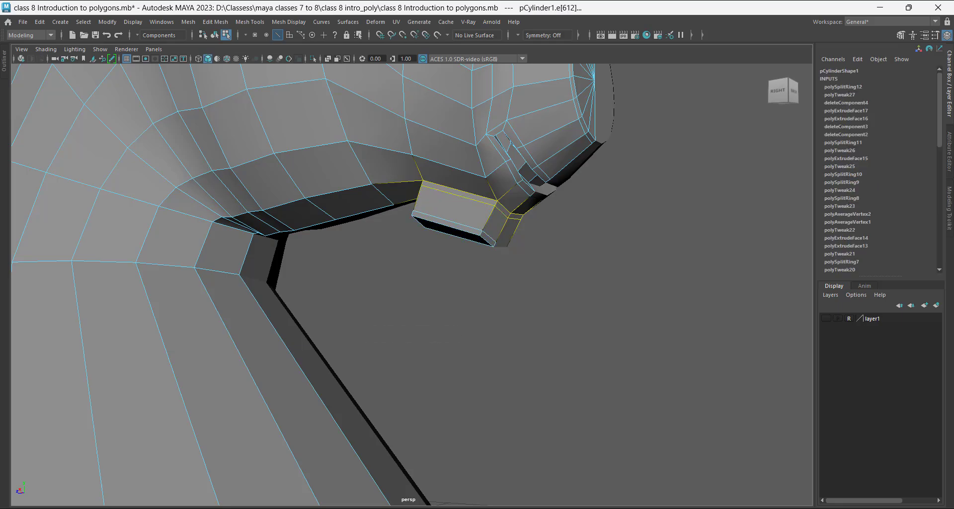
Return to object mode, show the modelled half smoothed and examine the chin and the whole chess piece.
right_click_drag(490, 203, 564, 172)
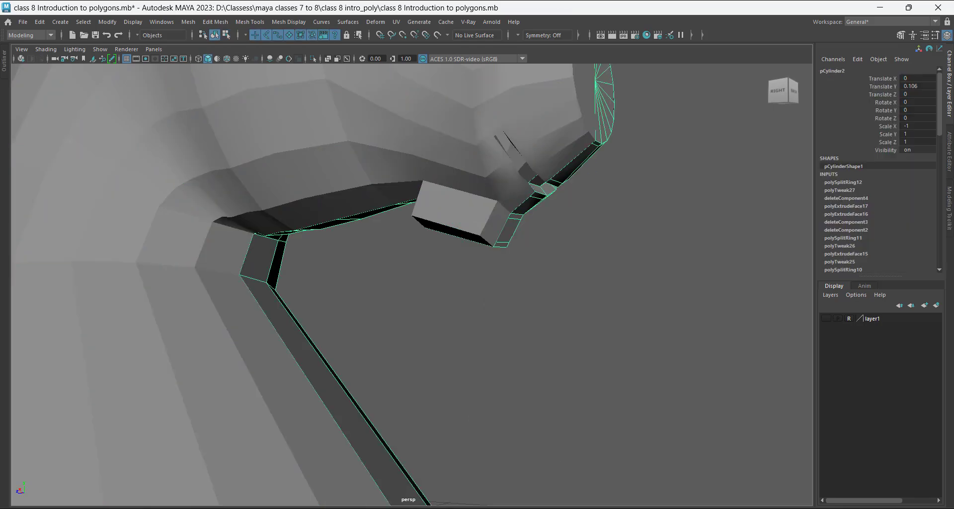
left_click(460, 205)
key("3")
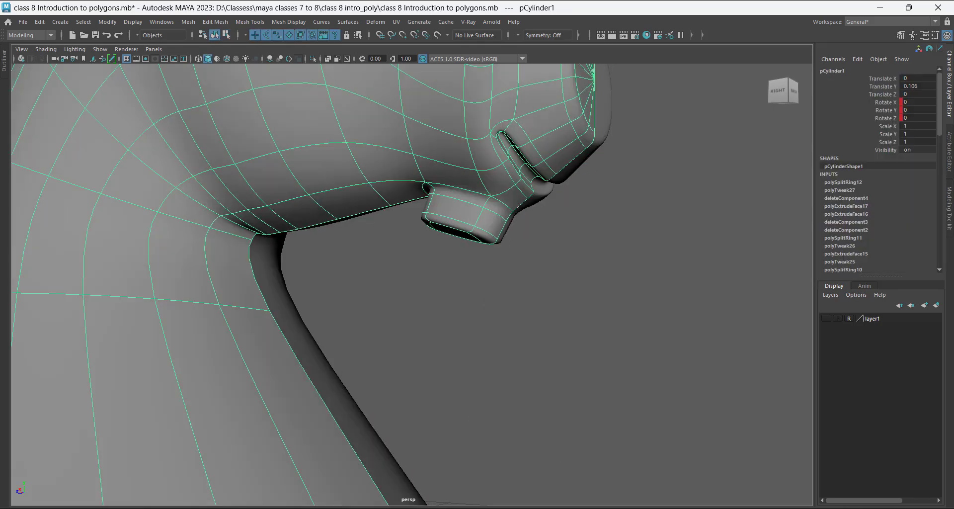
left_click(485, 301)
left_click_drag(484, 301, 490, 326, "alt")
scroll(497, 366, "down", 2)
scroll(408, 331, "down", 3)
scroll(497, 340, "down", 3)
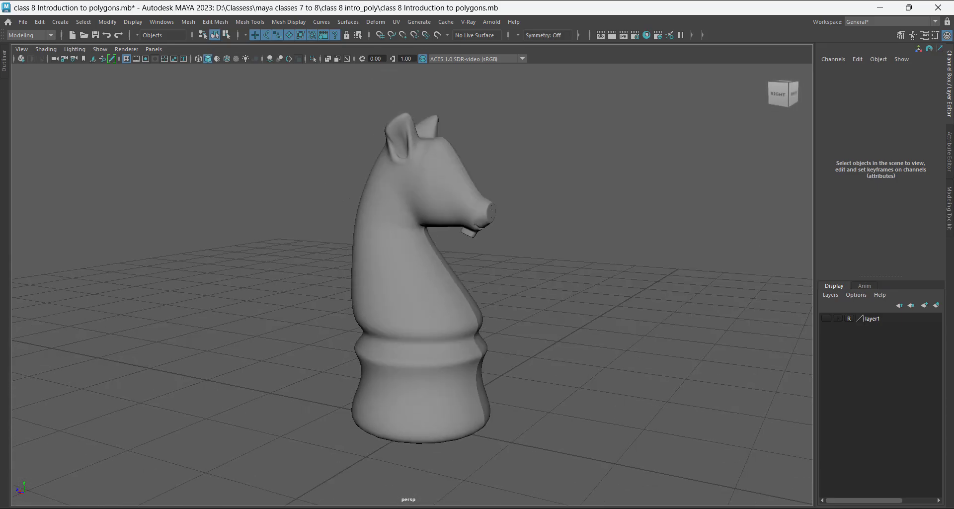